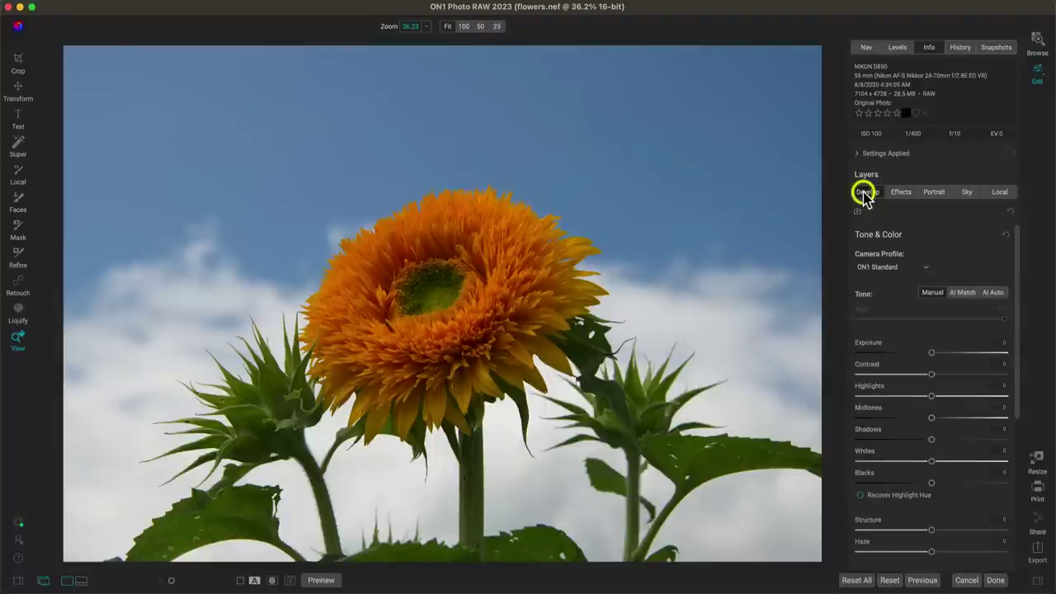
# - Compare the edited photo with the original by toggling the preview off and on
pyautogui.press('\\')
pyautogui.press('\\')
pyautogui.press('\\')
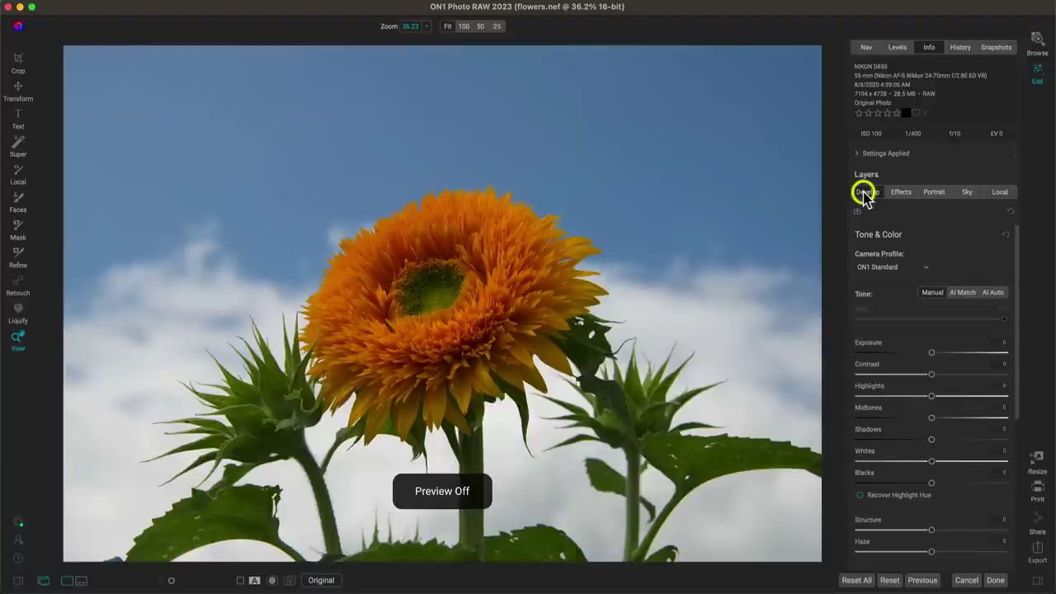
pyautogui.press('\\')
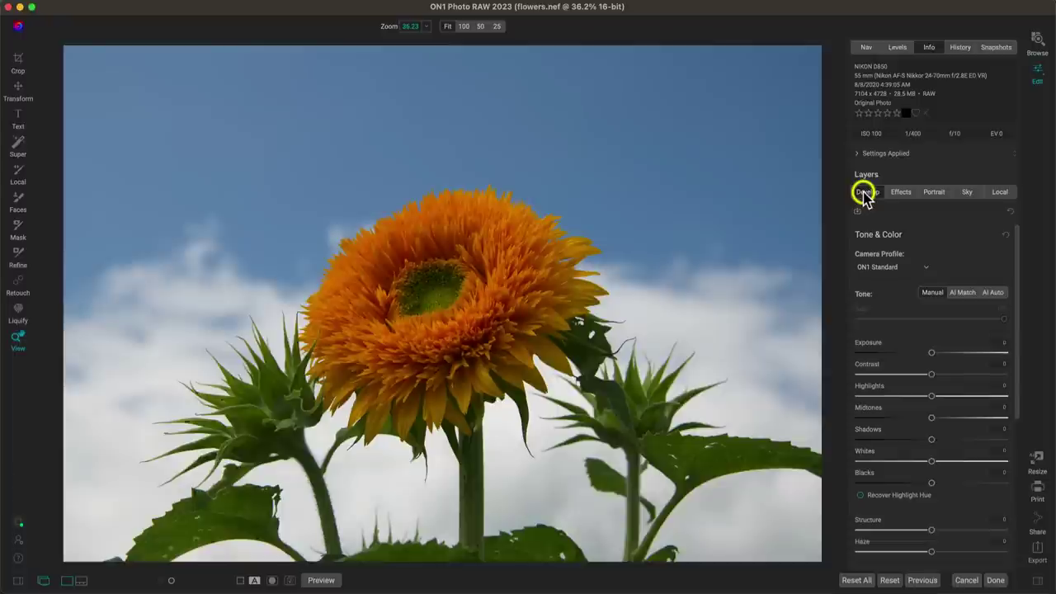
# - Add a Curves filter to the photo's effects
pyautogui.click(904, 193)
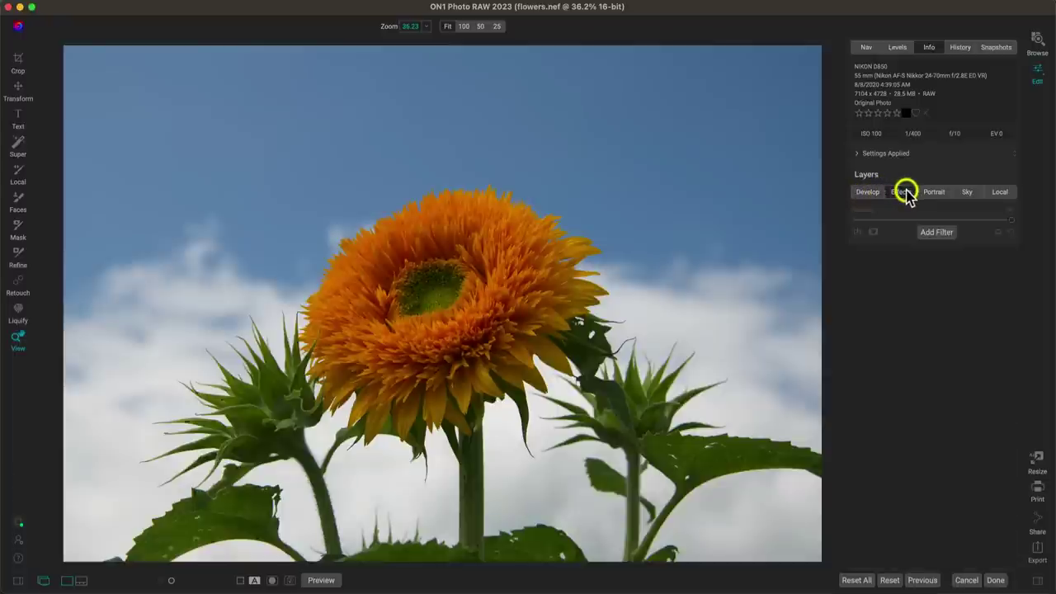
pyautogui.click(936, 232)
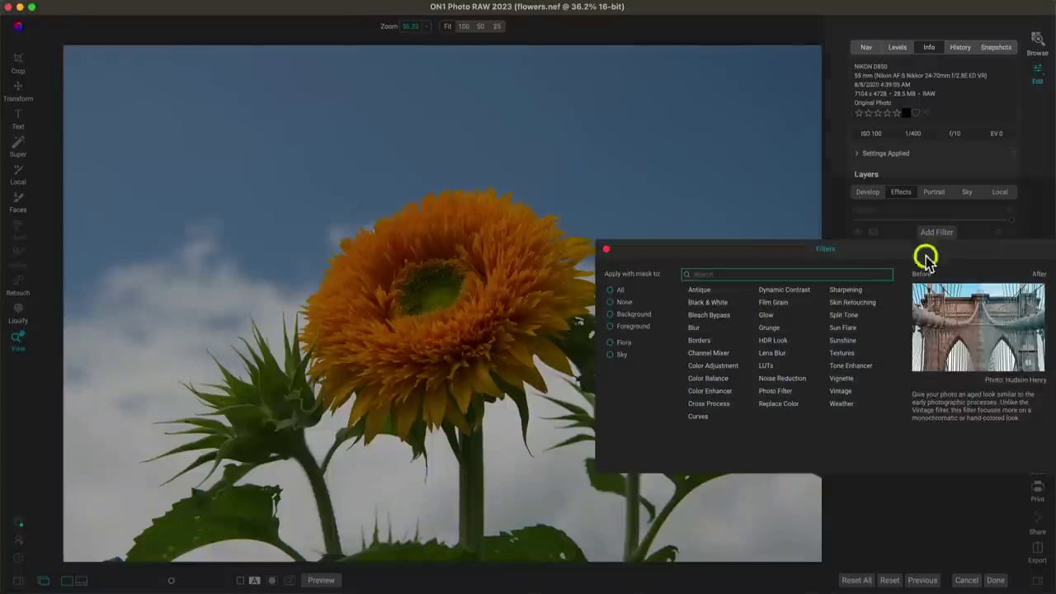
pyautogui.click(699, 416)
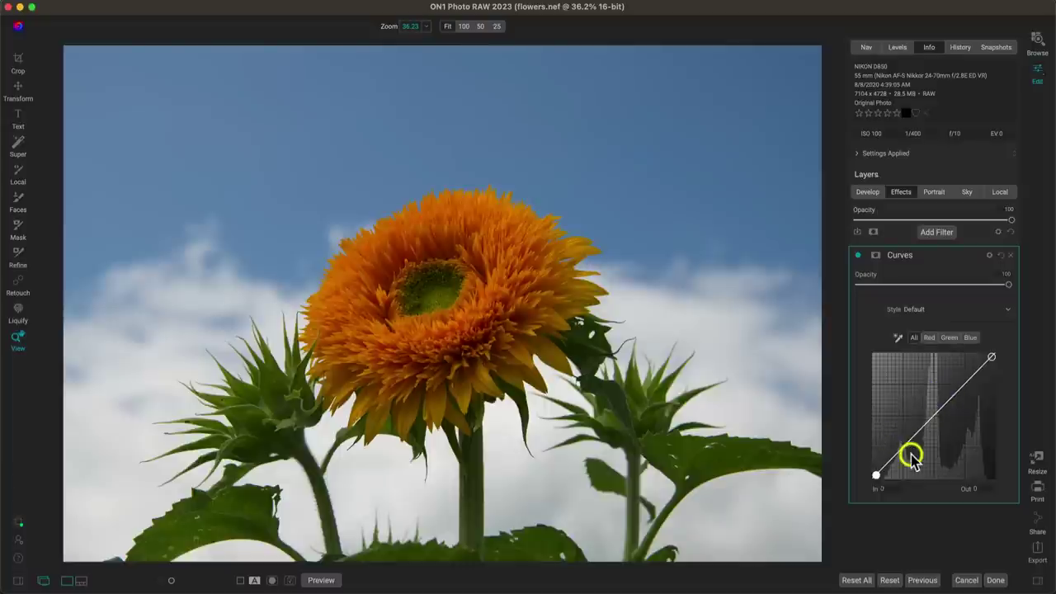
# - Add a control point to the combined-channel curve and move it up and down, leaving it at about In 128, Out 184
pyautogui.click(900, 450)
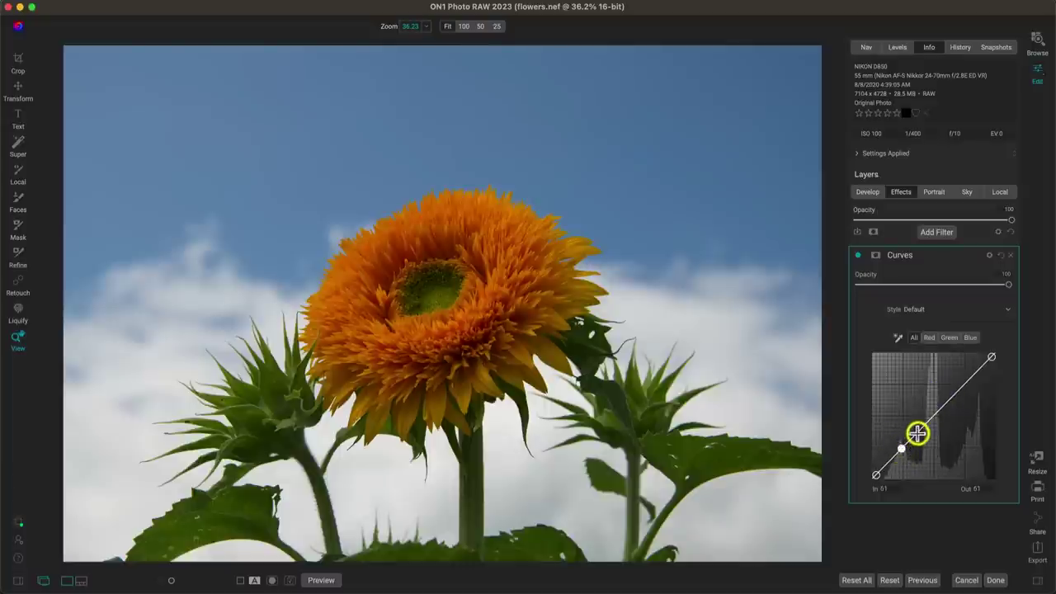
pyautogui.moveTo(902, 448)
pyautogui.mouseDown()
pyautogui.moveTo(900, 431)
pyautogui.moveTo(902, 465)
pyautogui.moveTo(905, 446)
pyautogui.mouseUp()
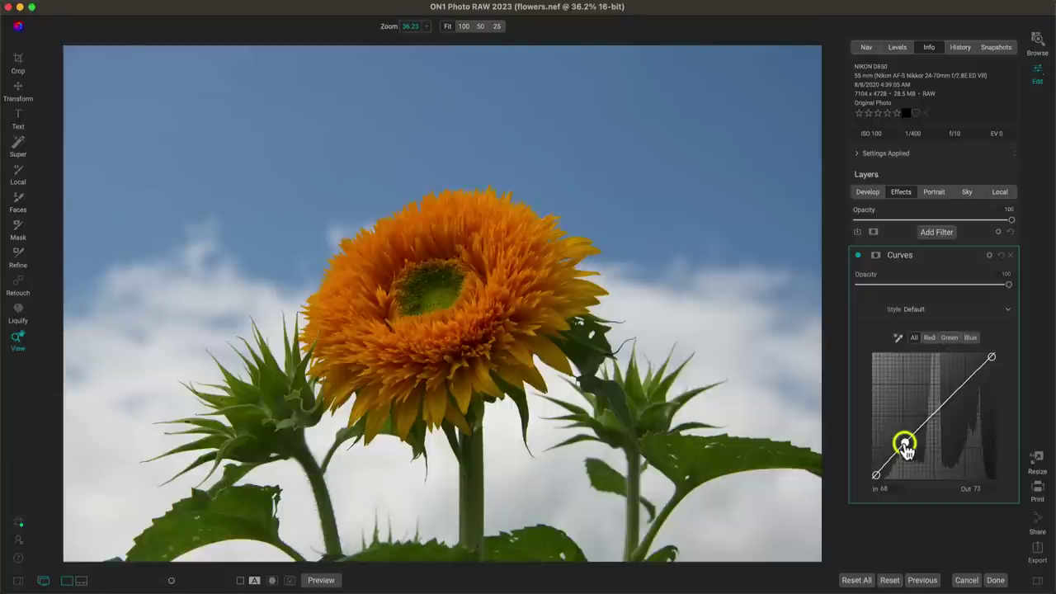
pyautogui.moveTo(903, 444); pyautogui.dragTo(934, 393)
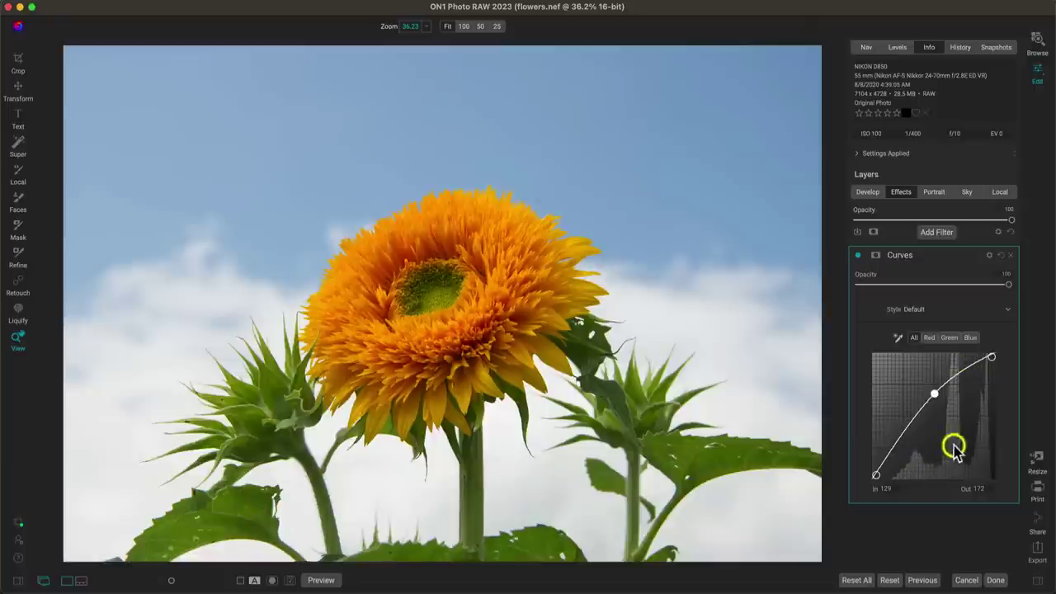
pyautogui.moveTo(935, 394)
pyautogui.mouseDown()
pyautogui.moveTo(934, 412)
pyautogui.moveTo(935, 396)
pyautogui.mouseUp()
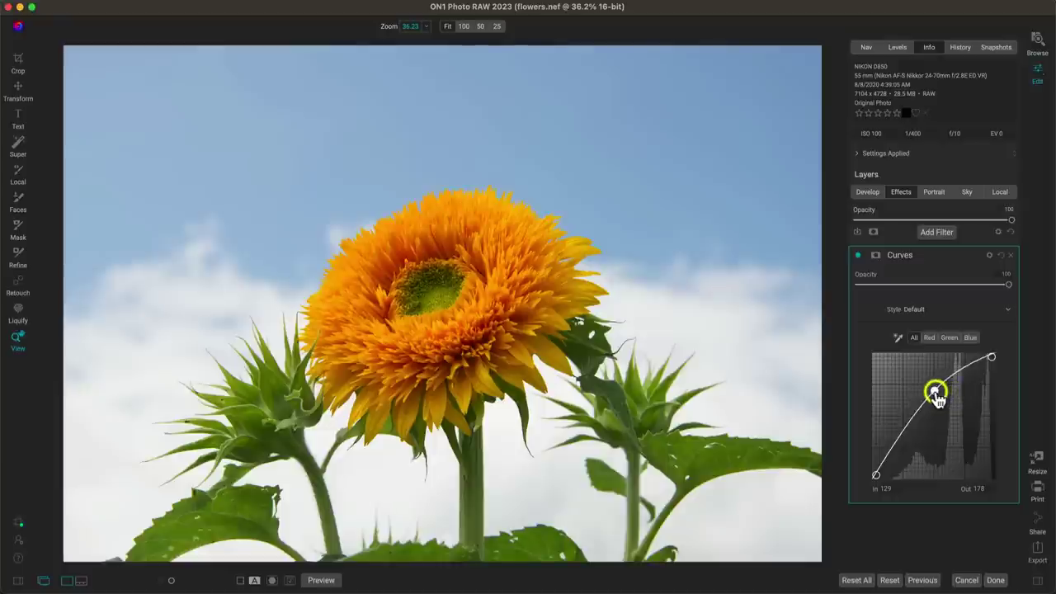
pyautogui.moveTo(935, 393); pyautogui.dragTo(932, 435)
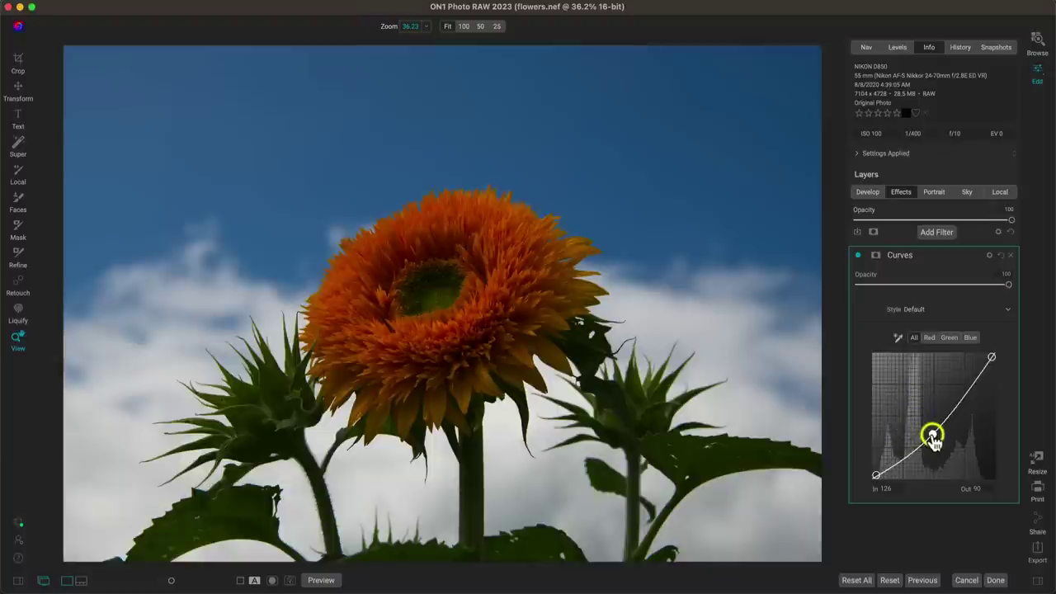
pyautogui.moveTo(931, 435); pyautogui.dragTo(933, 388)
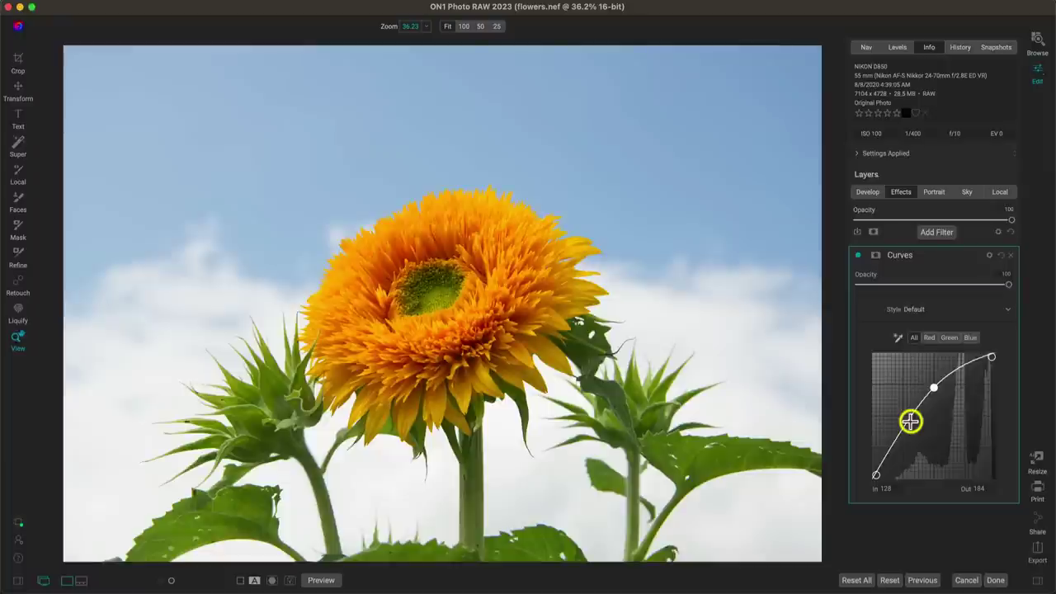
# - Add a shadow control point at about In 71, Out 72 and a highlight control point at about In 199, Out 196
pyautogui.moveTo(908, 421); pyautogui.dragTo(906, 444)
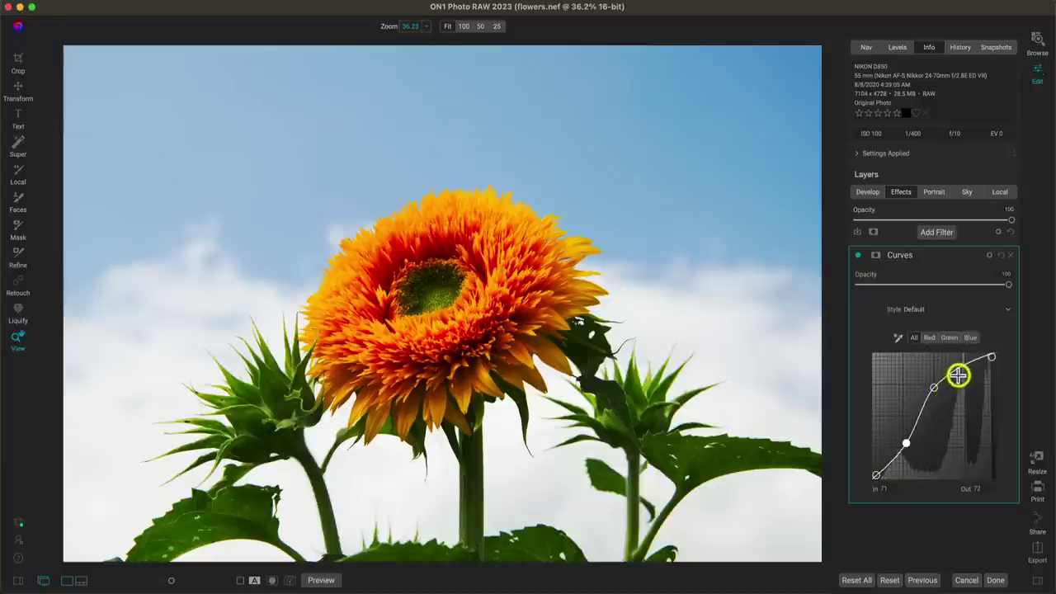
pyautogui.click(963, 371)
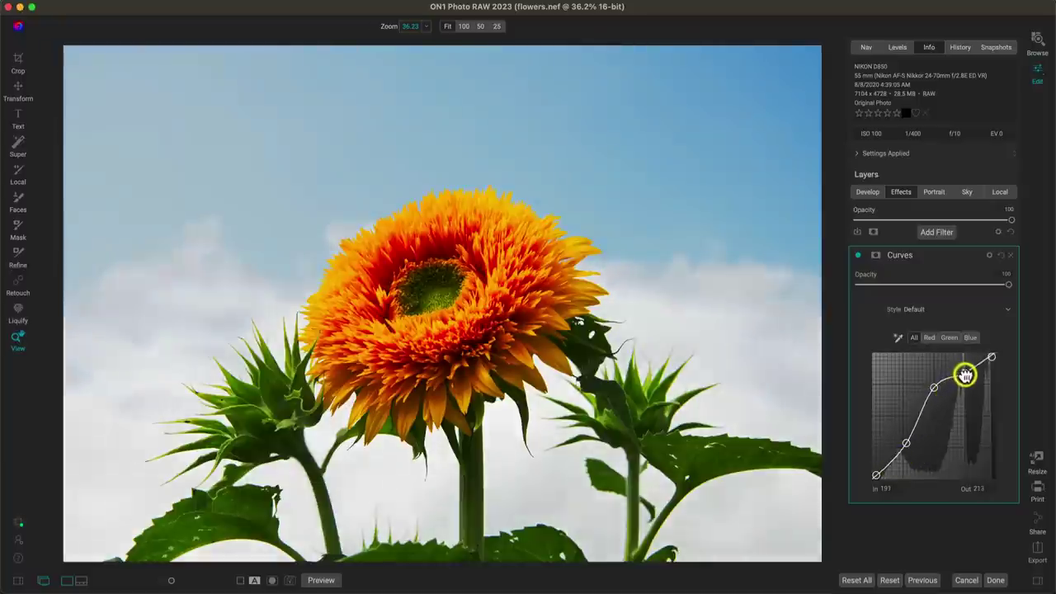
pyautogui.moveTo(963, 371); pyautogui.dragTo(966, 381)
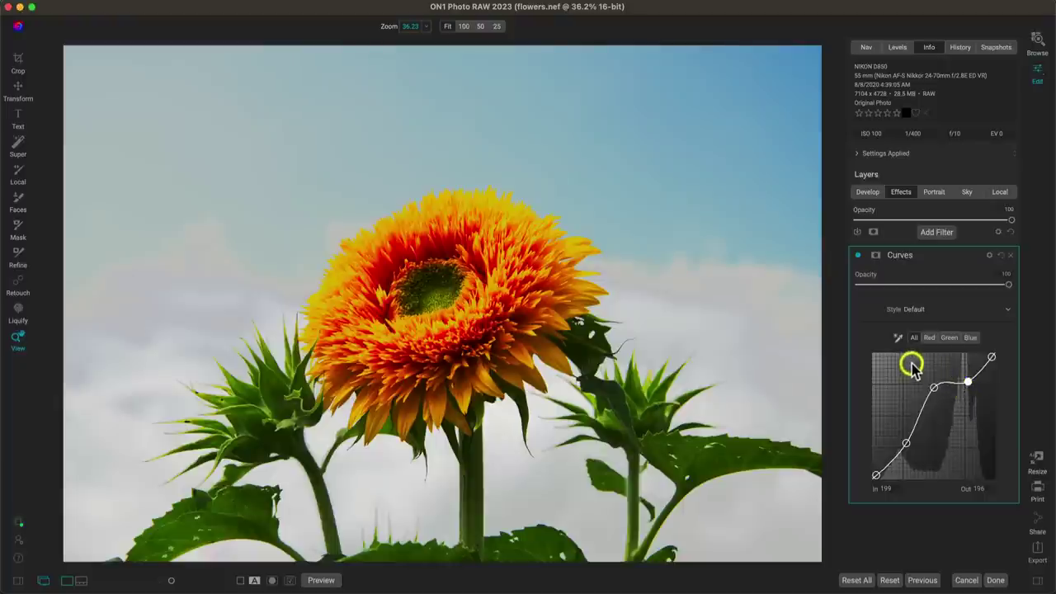
# - Compare the photo with and without the Curves filter, and lower the midtone control point to about In 130, Out 141
pyautogui.click(858, 257)
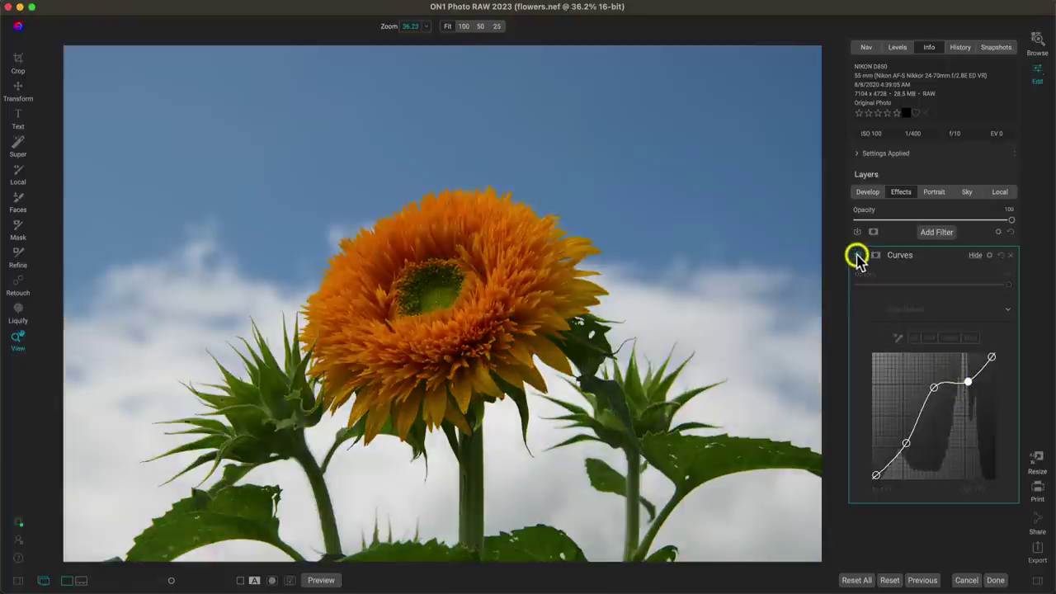
pyautogui.click(857, 257)
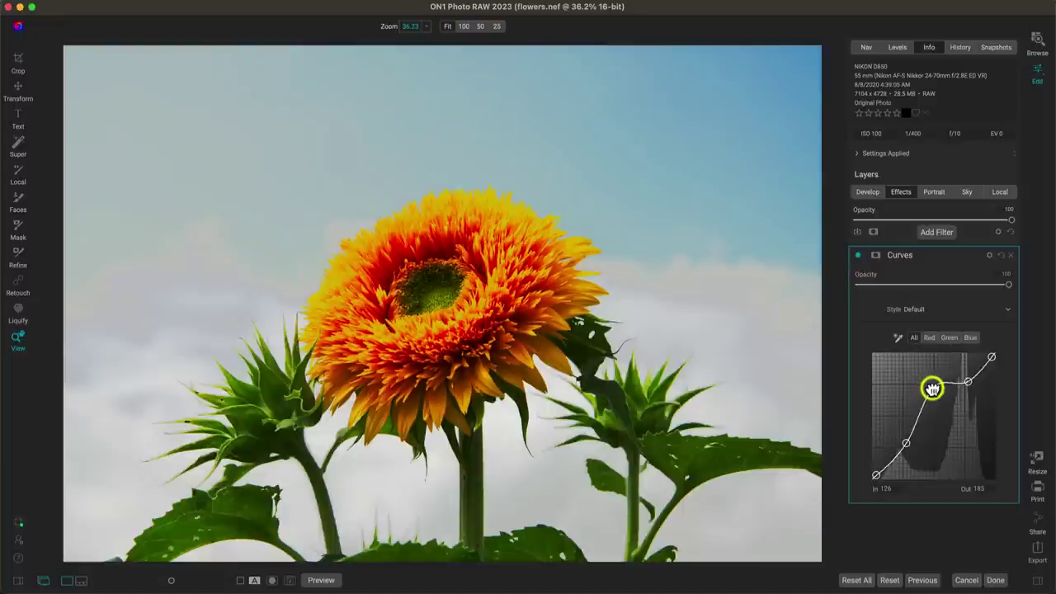
pyautogui.moveTo(928, 390)
pyautogui.mouseDown()
pyautogui.moveTo(933, 412)
pyautogui.moveTo(934, 387)
pyautogui.moveTo(934, 398)
pyautogui.mouseUp()
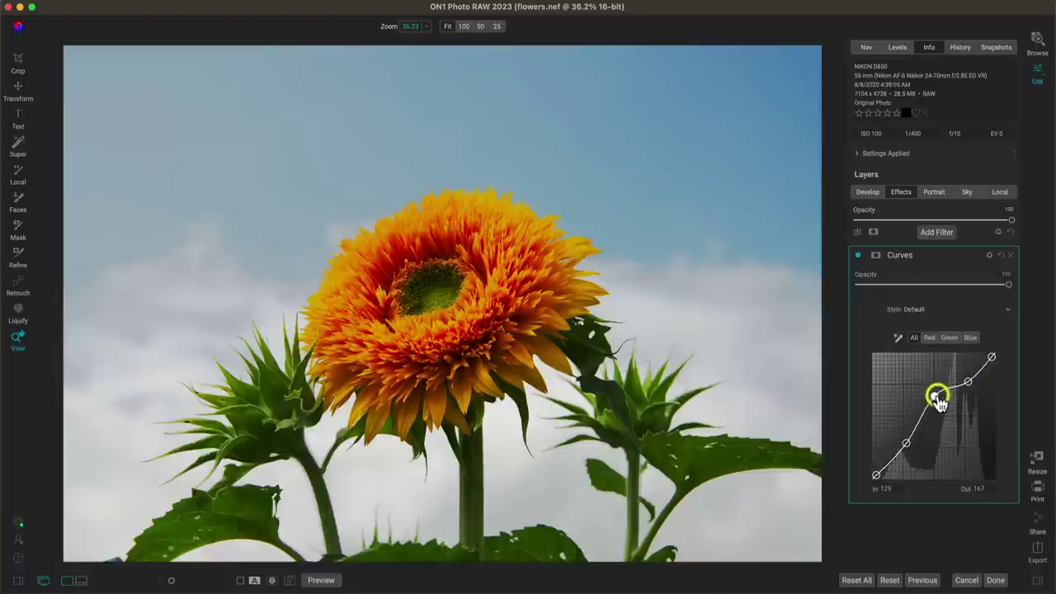
pyautogui.moveTo(937, 401)
pyautogui.mouseDown()
pyautogui.moveTo(935, 390)
pyautogui.moveTo(937, 444)
pyautogui.moveTo(932, 389)
pyautogui.moveTo(933, 412)
pyautogui.mouseUp()
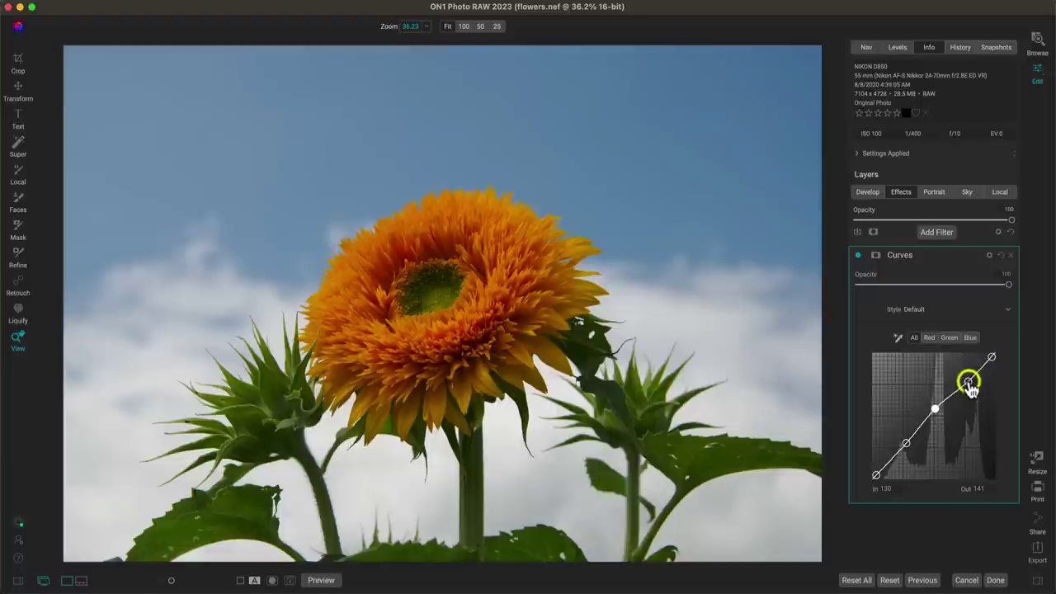
# - Remove the highlight and shadow control points from the curve
pyautogui.rightClick(970, 386)
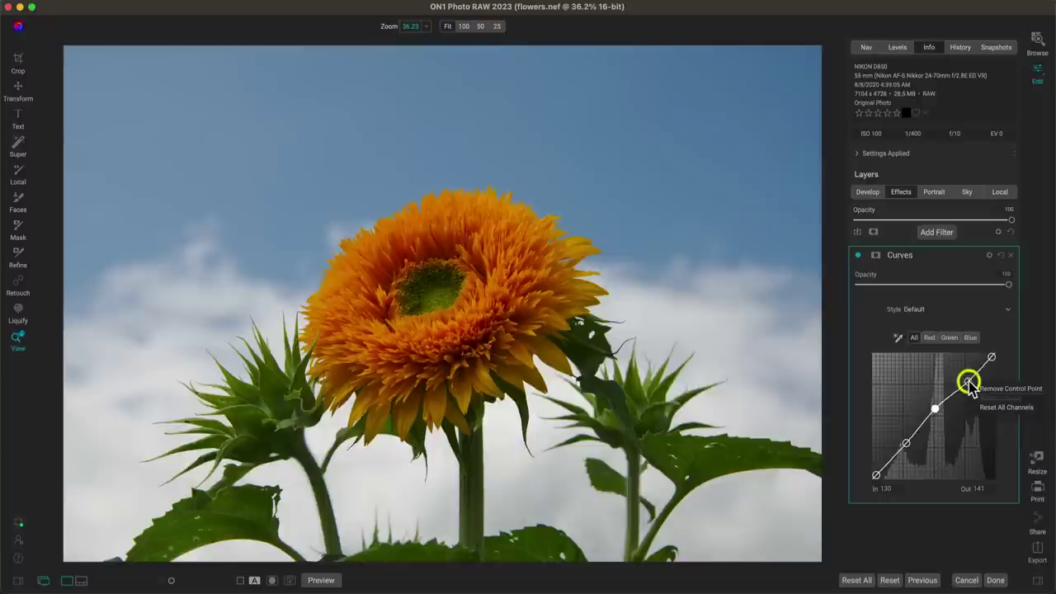
pyautogui.click(1029, 388)
pyautogui.moveTo(982, 362); pyautogui.dragTo(990, 356)
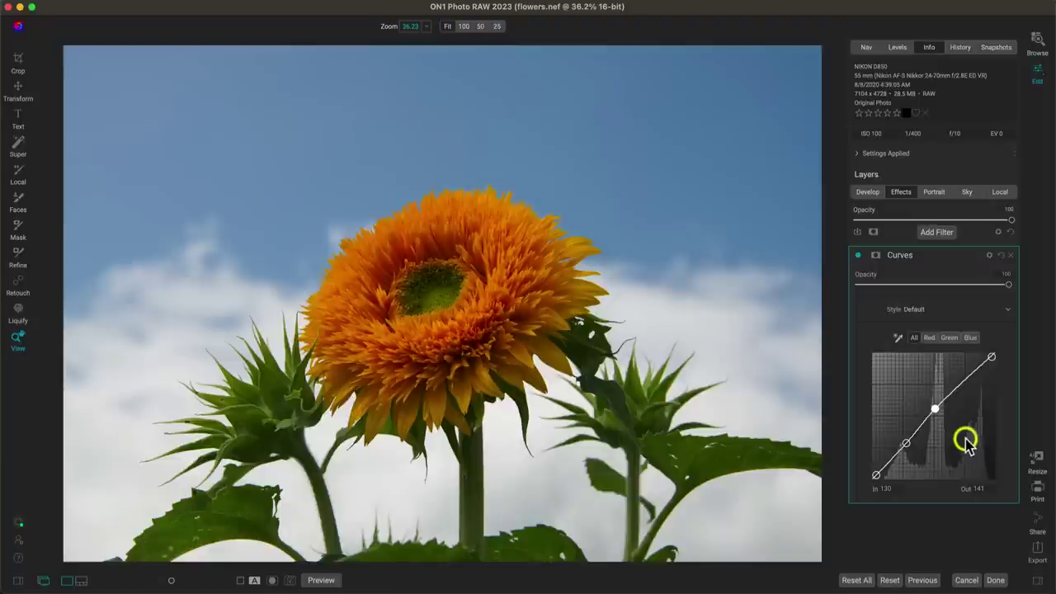
pyautogui.rightClick(905, 444)
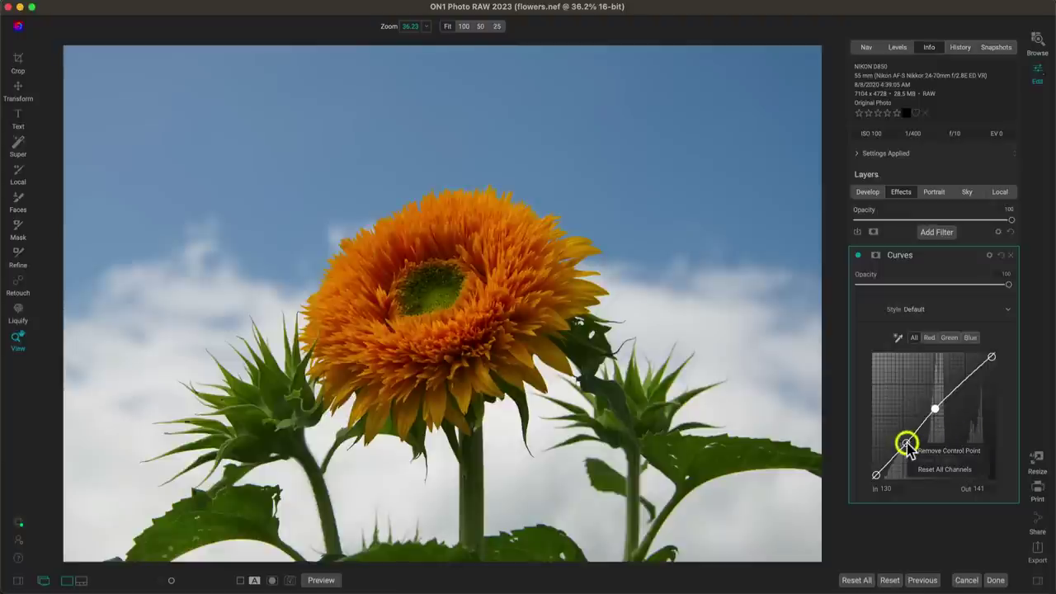
pyautogui.click(923, 448)
# - Raise the remaining midtone control point to about In 128, Out 163 and remove it from the curve
pyautogui.moveTo(934, 410); pyautogui.dragTo(933, 401)
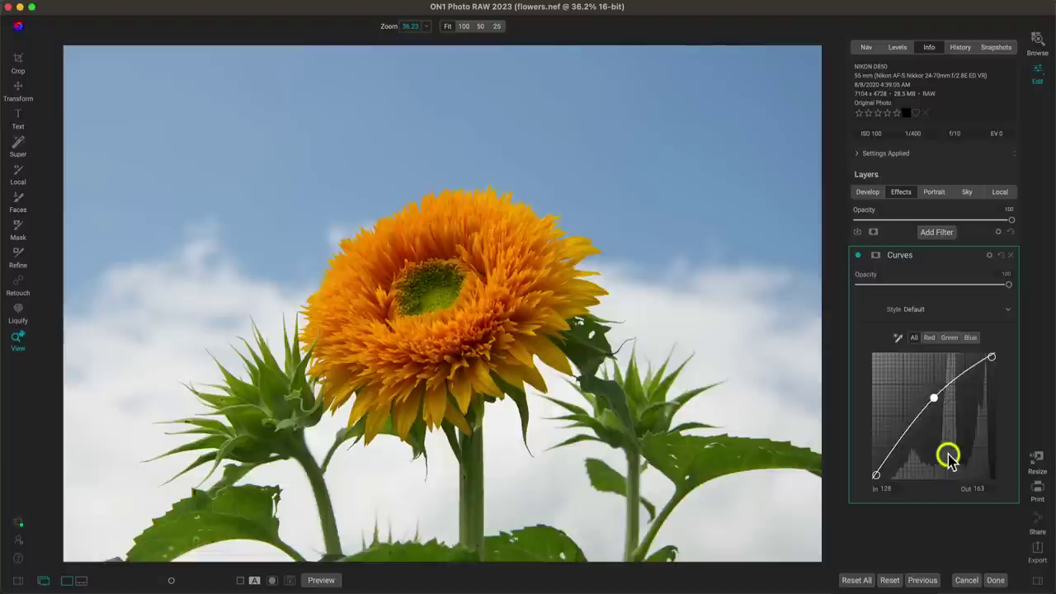
pyautogui.rightClick(932, 402)
pyautogui.click(949, 407)
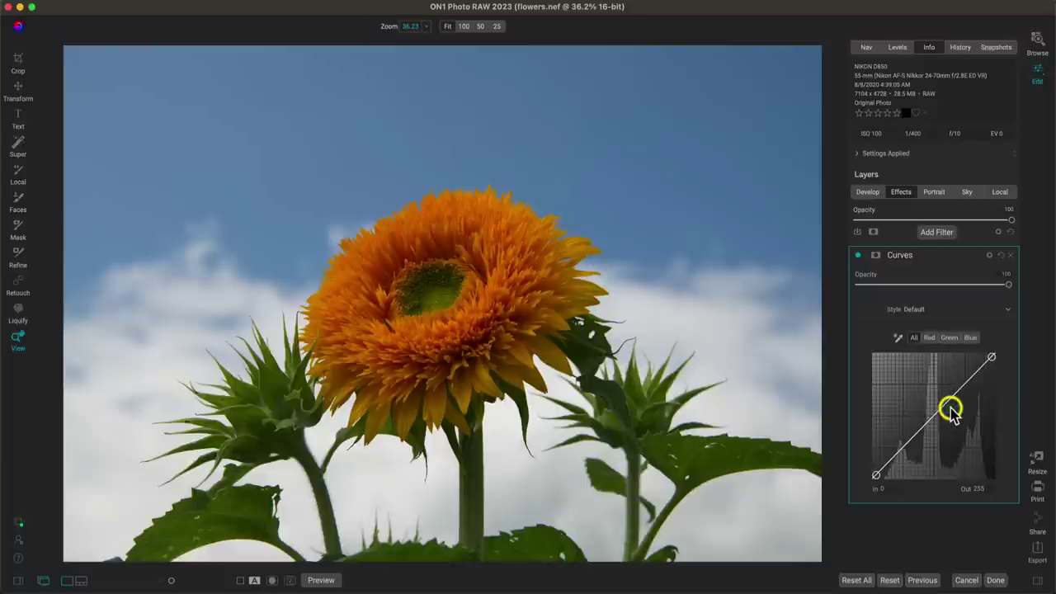
# - Use the on-image curve adjuster to brighten the sky to about In 128, Out 150 and darken the shadows to about In 30, Out 21
pyautogui.click(897, 339)
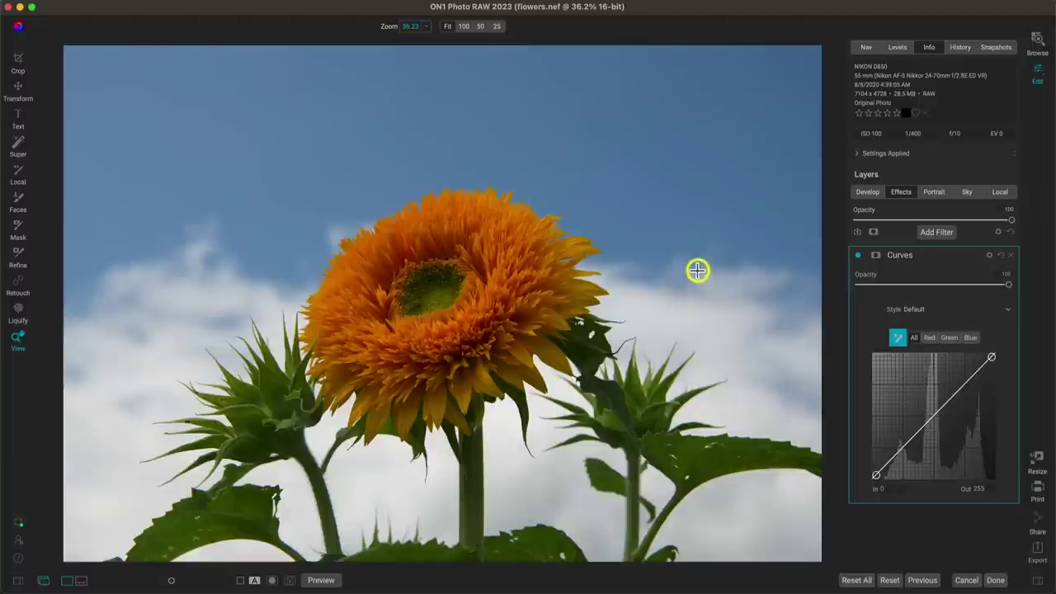
pyautogui.click(626, 235)
pyautogui.moveTo(625, 235); pyautogui.dragTo(618, 68)
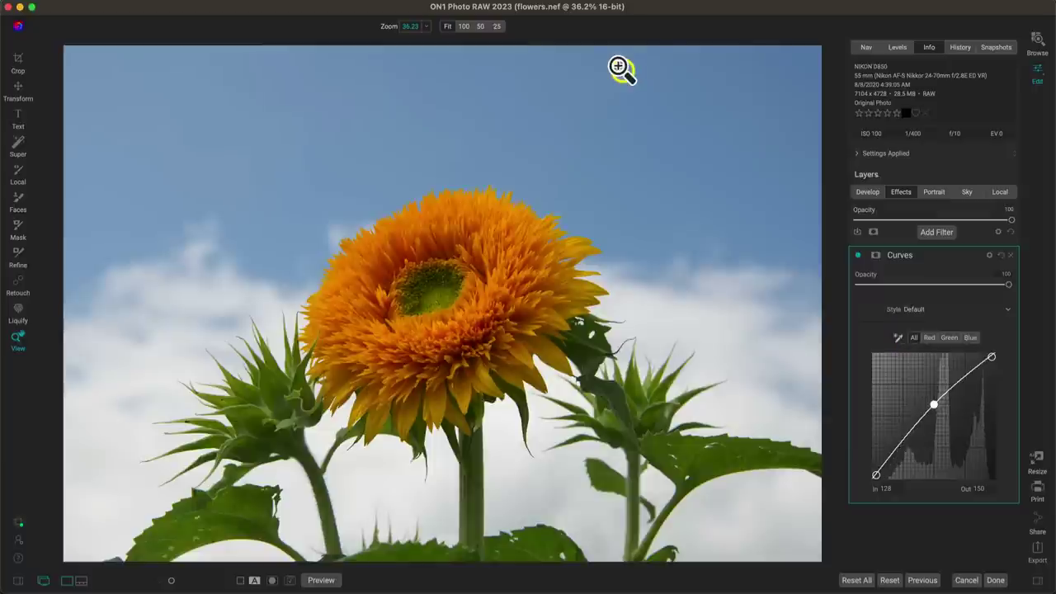
pyautogui.click(897, 338)
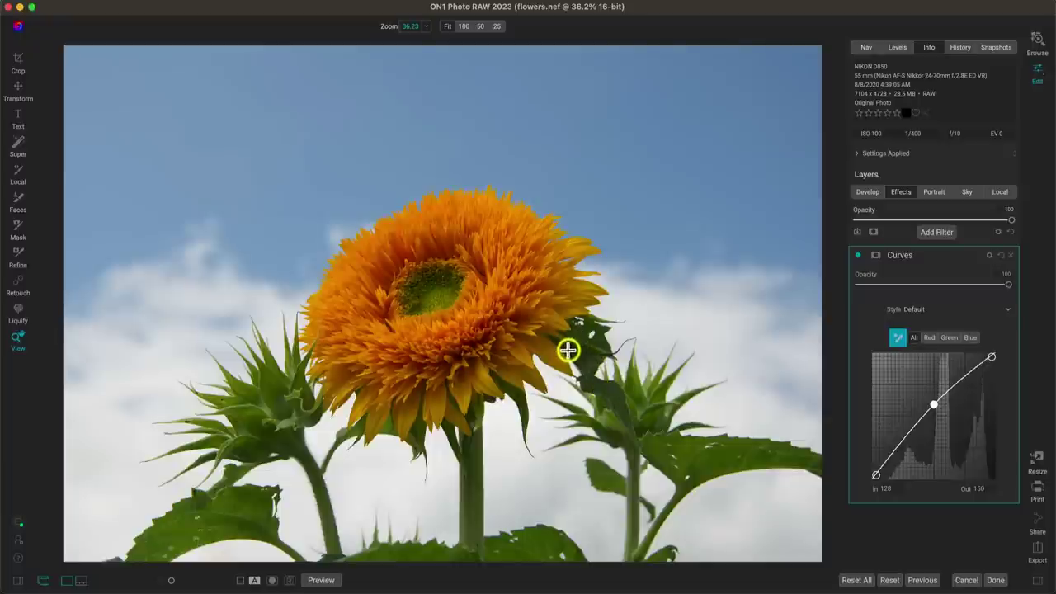
pyautogui.moveTo(568, 350)
pyautogui.mouseDown()
pyautogui.moveTo(569, 361)
pyautogui.moveTo(568, 350)
pyautogui.mouseUp()
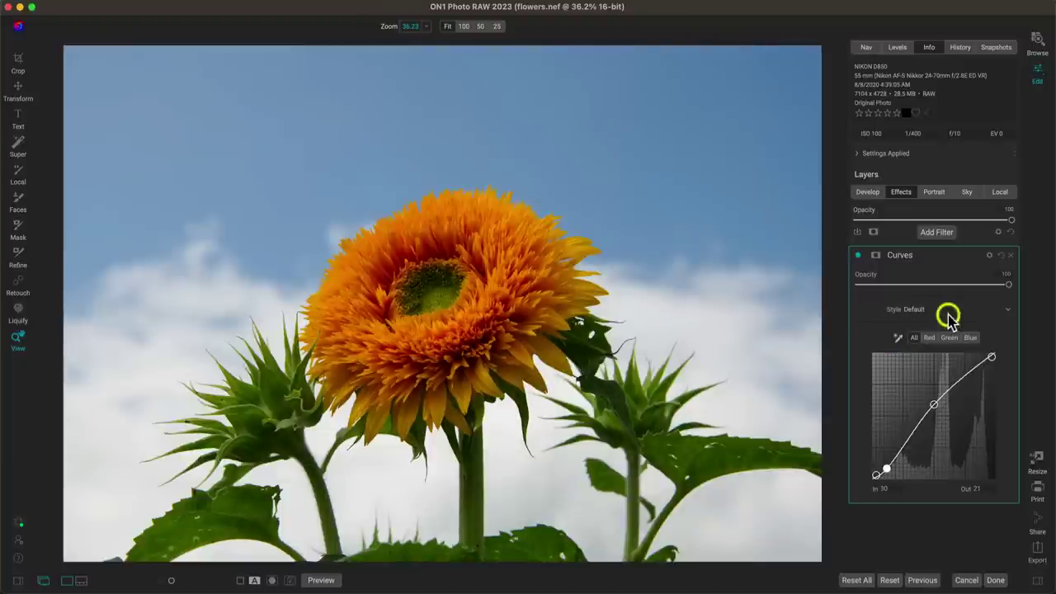
# - Compare the photo with and without the Curves adjustment by switching the filter off and on twice
pyautogui.click(856, 256)
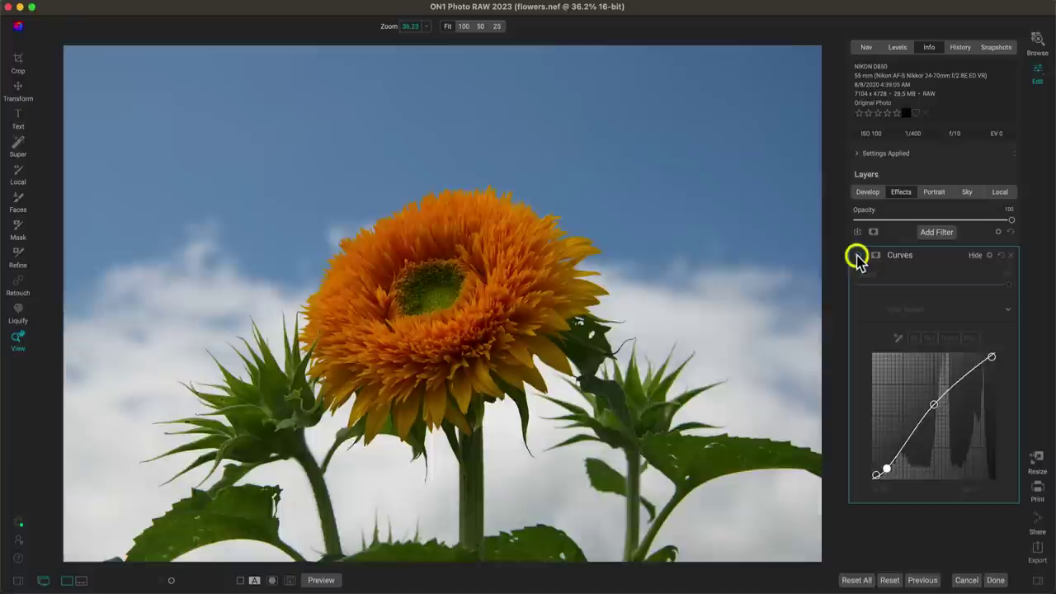
pyautogui.click(857, 256)
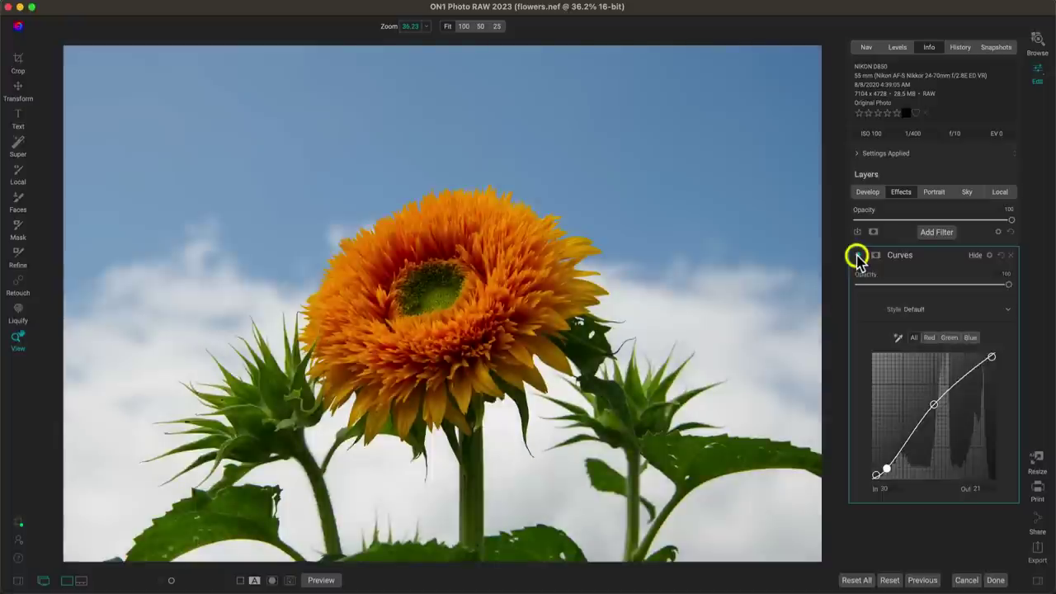
pyautogui.click(857, 256)
pyautogui.click(856, 257)
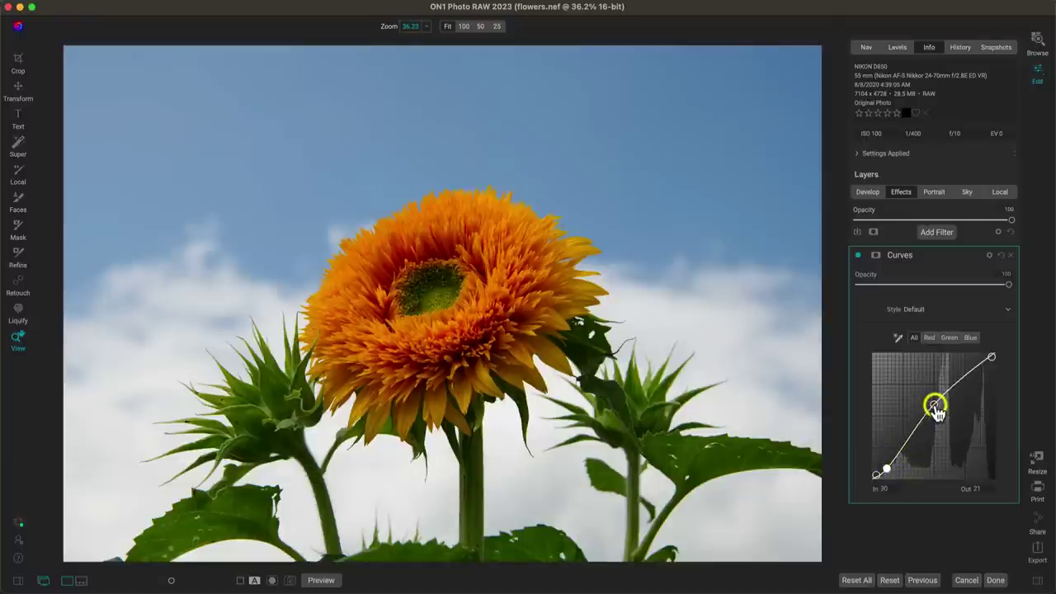
# - Select the midtone control point and set its In value to 128, trying 135 and 134 first
pyautogui.click(934, 405)
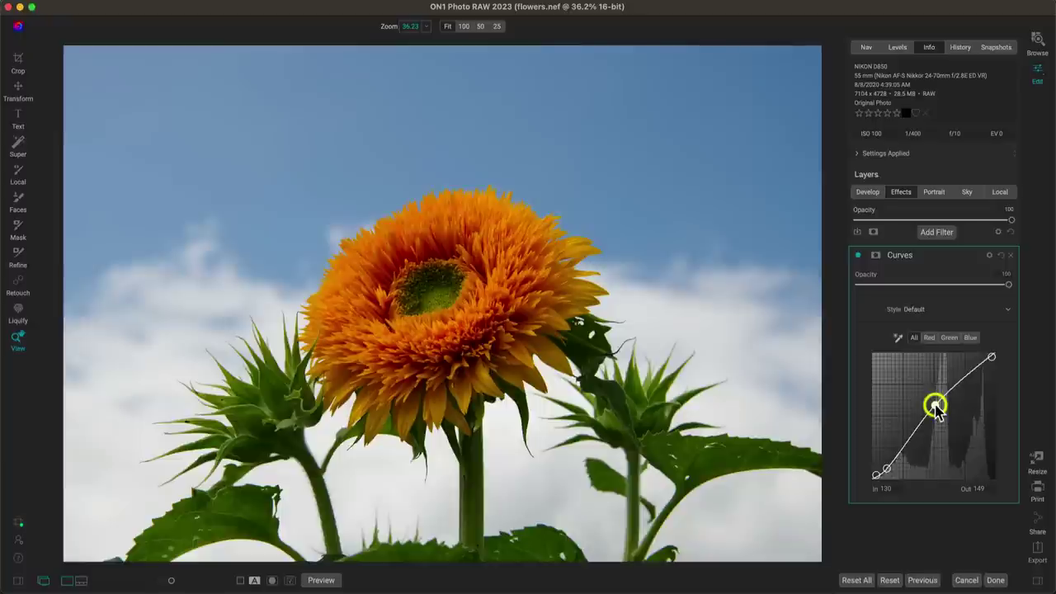
pyautogui.doubleClick(897, 489)
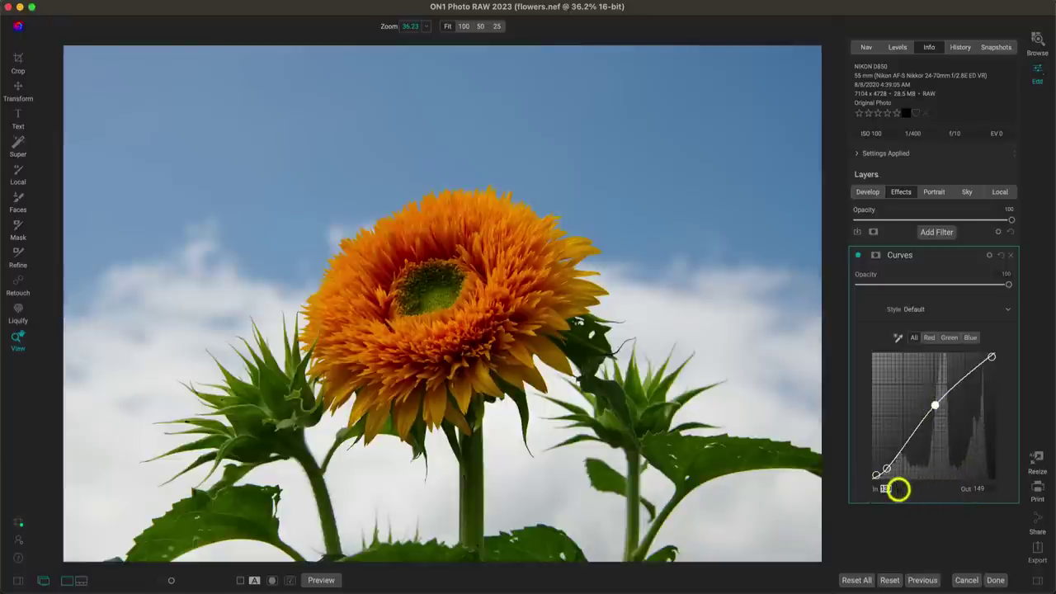
pyautogui.write('135')
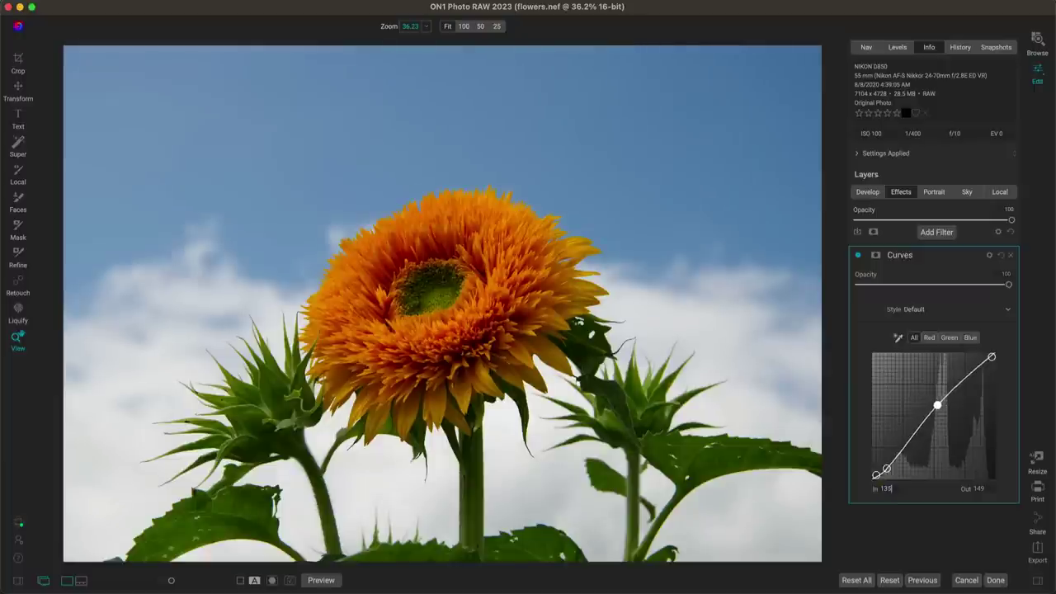
pyautogui.press('BackSpace')
pyautogui.write('4')
pyautogui.press('Return')
pyautogui.press('Left')
pyautogui.press('Left')
pyautogui.press('Left')
pyautogui.press('Left')
pyautogui.press('Left')
pyautogui.press('Left')
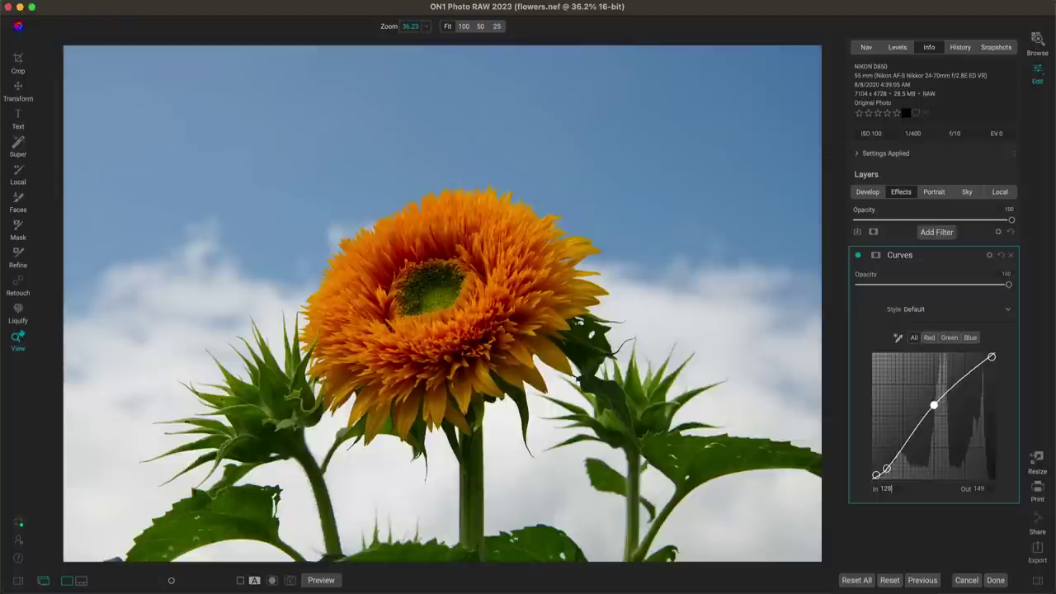
# - Raise the midtone control point's Out value to 155
pyautogui.click(983, 488)
pyautogui.press('Up')
pyautogui.press('Up')
pyautogui.press('Up')
pyautogui.press('Up')
pyautogui.press('Up')
pyautogui.press('Up')
pyautogui.press('Up')
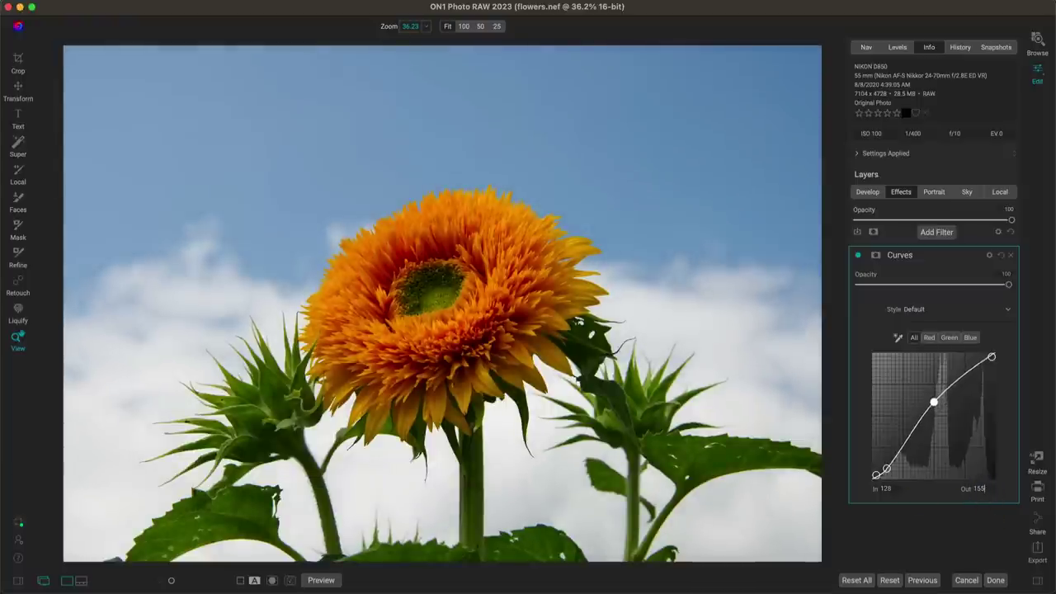
# - Nudge the midtone control point's Out value up to 156 and back down to 155
pyautogui.press('Up')
pyautogui.press('Down')
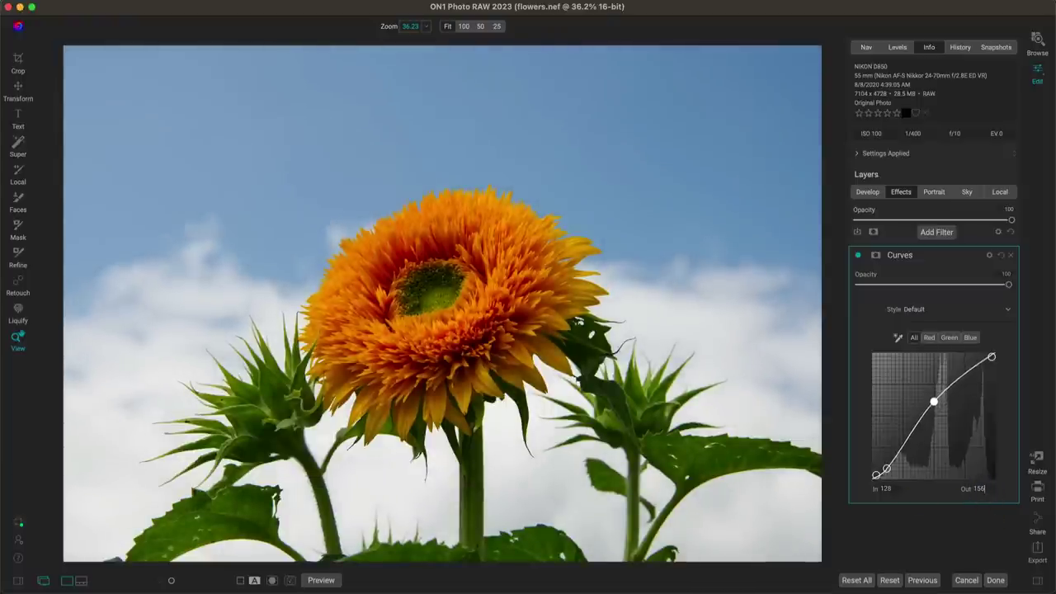
pyautogui.press('Down')
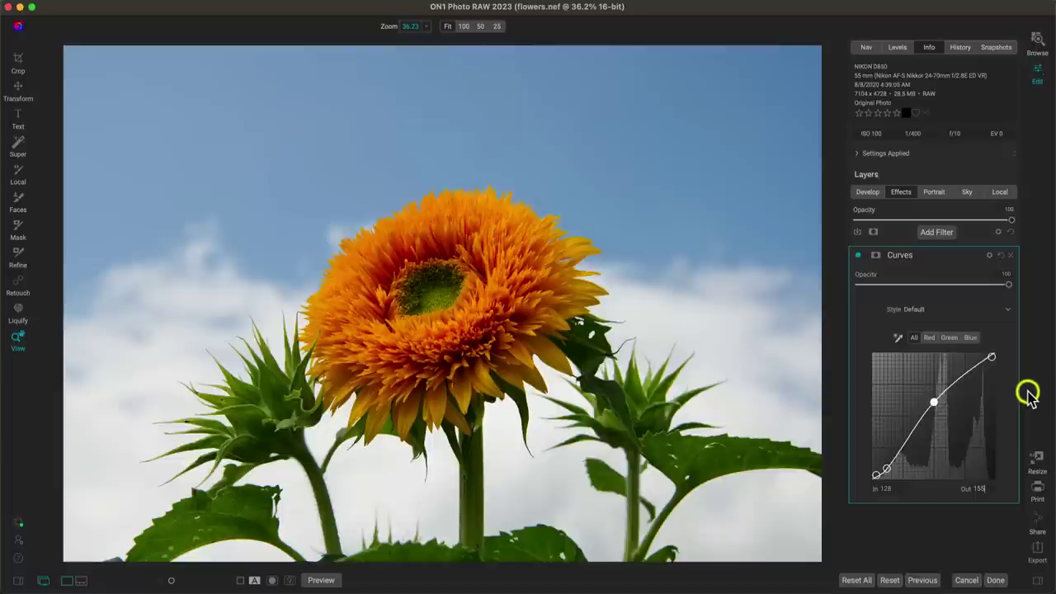
# - Apply the Lighten Mids style to the sunflower photo's Curves filter
pyautogui.click(1006, 310)
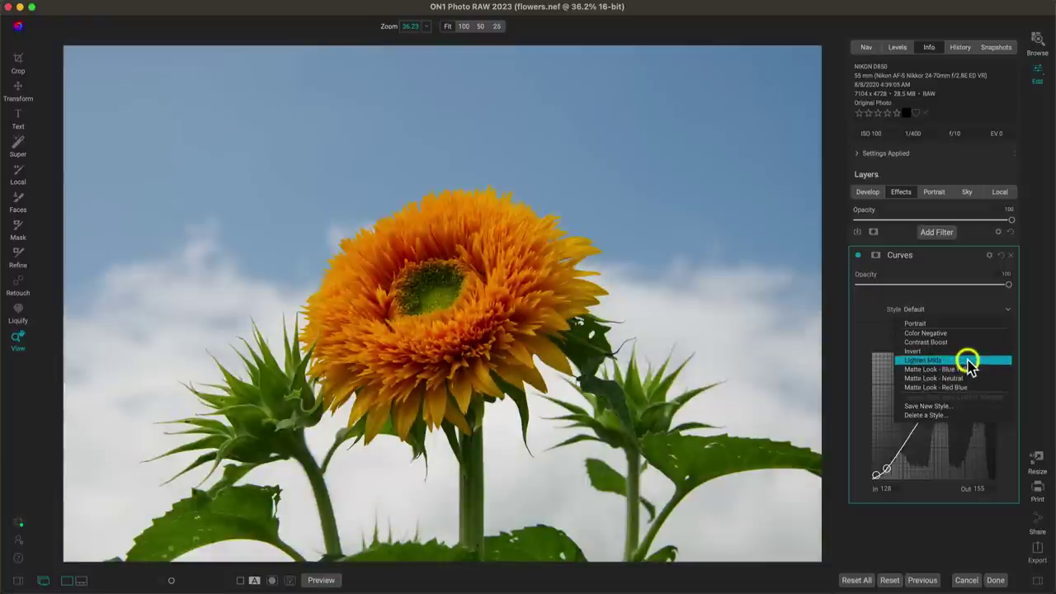
pyautogui.click(967, 363)
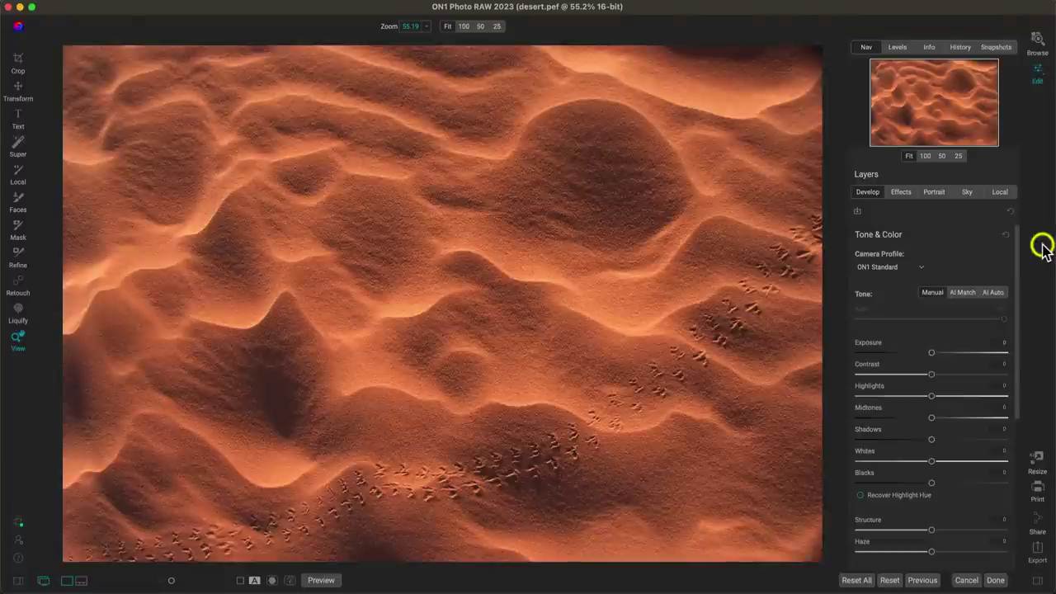
# - Add a Curves filter to the desert photo's effects and rename it Contrast
pyautogui.click(903, 193)
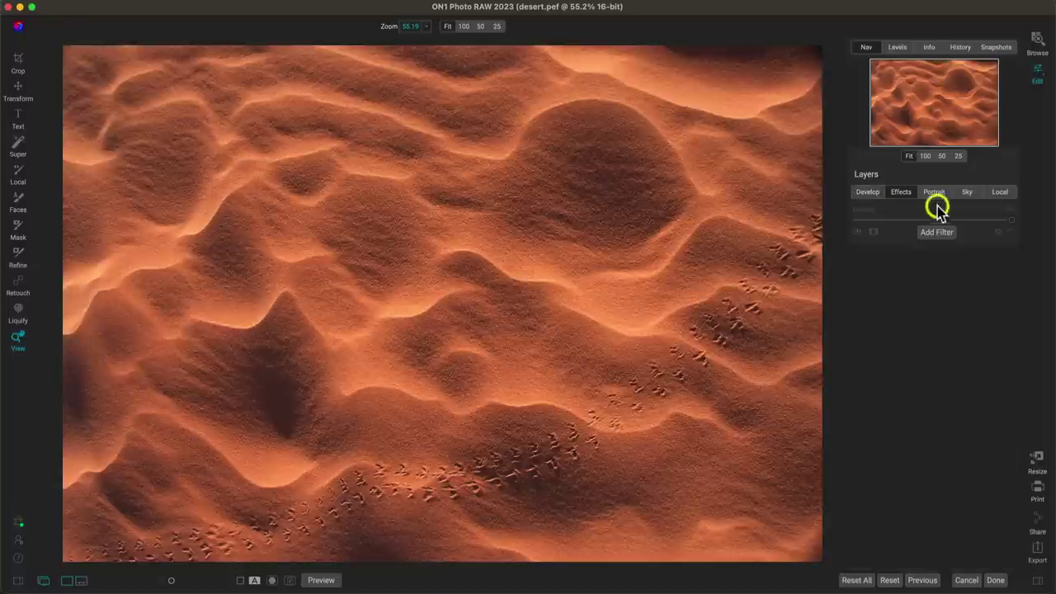
pyautogui.click(935, 232)
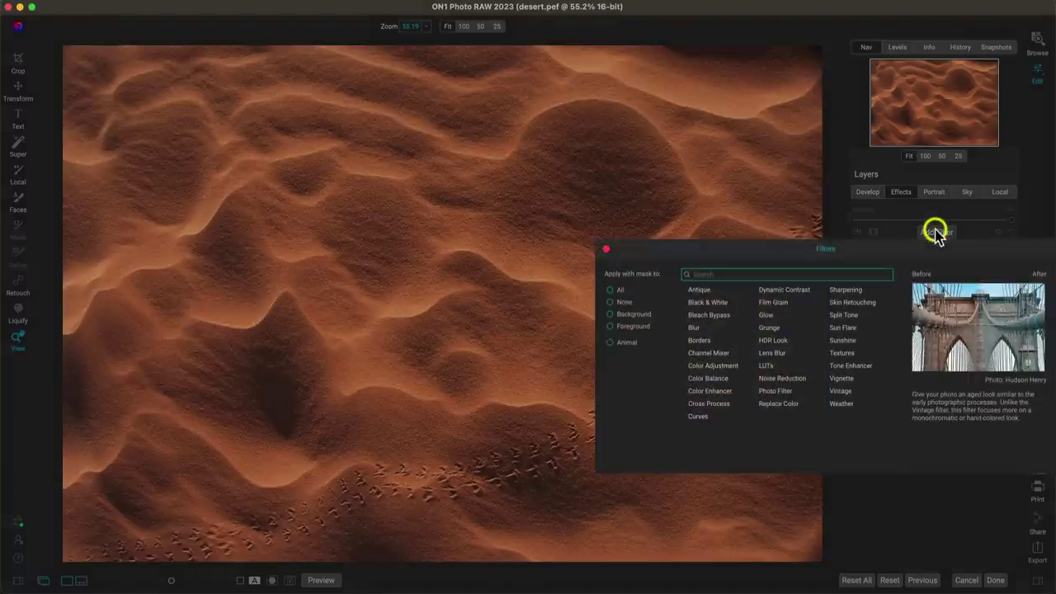
pyautogui.click(699, 416)
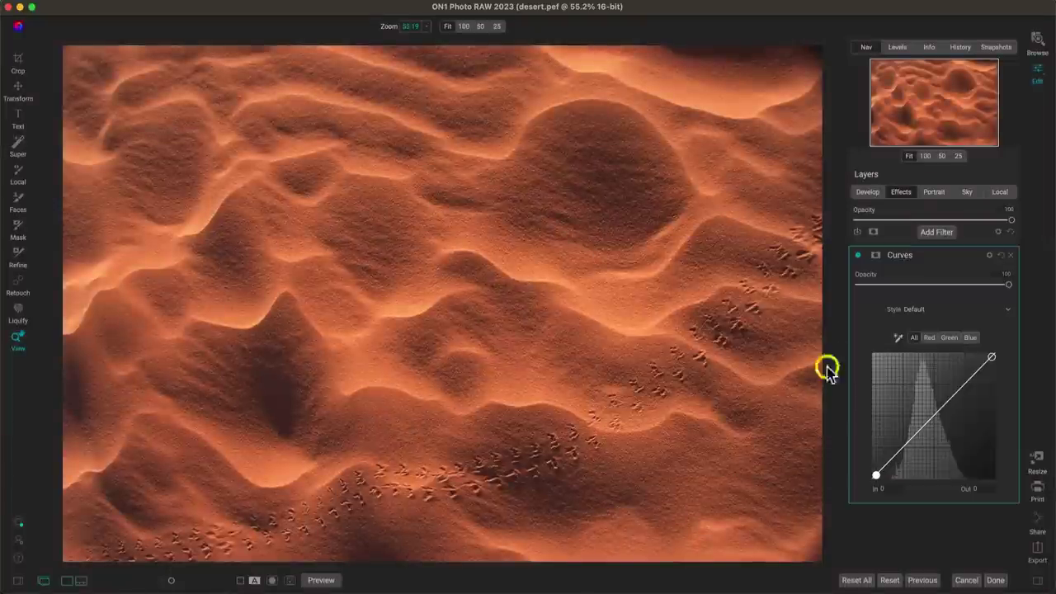
pyautogui.doubleClick(902, 257)
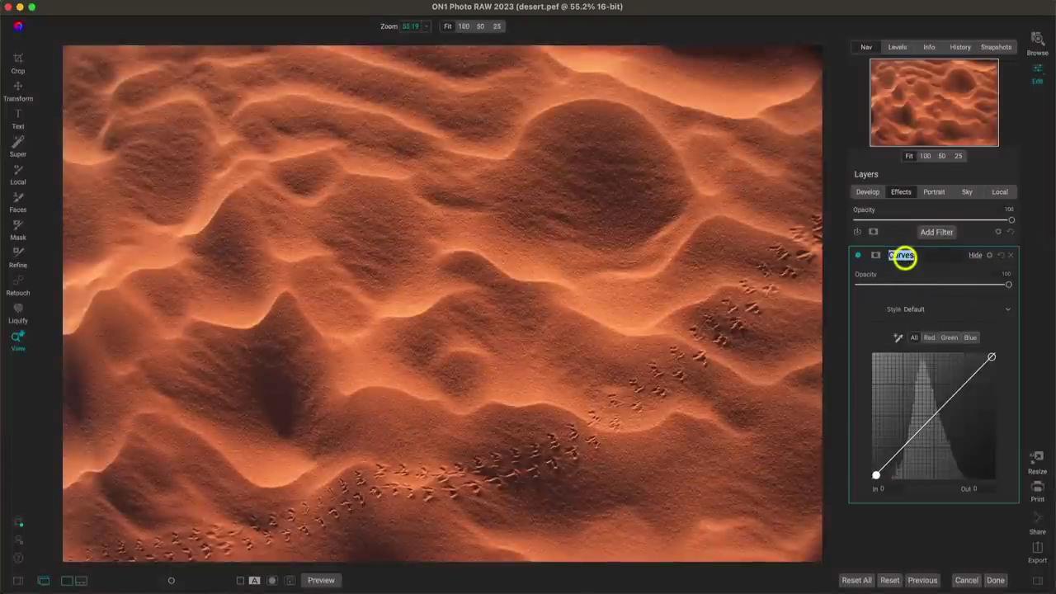
pyautogui.write('Contrast')
pyautogui.press('Return')
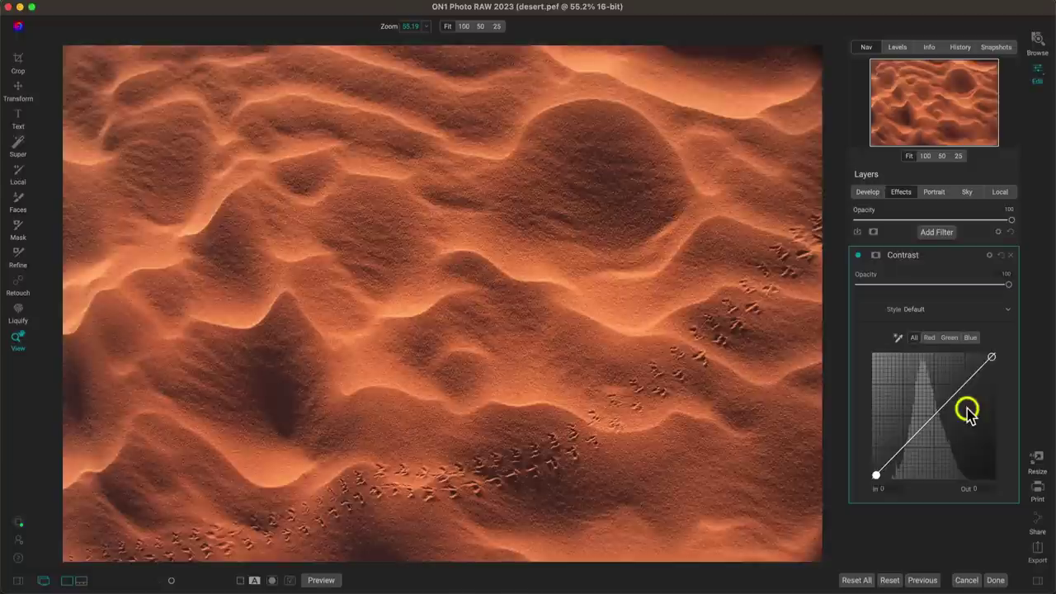
# - Shape an S-curve with a shadow point at about In 66, Out 43 and a highlight point at about In 184, Out 199
pyautogui.click(904, 446)
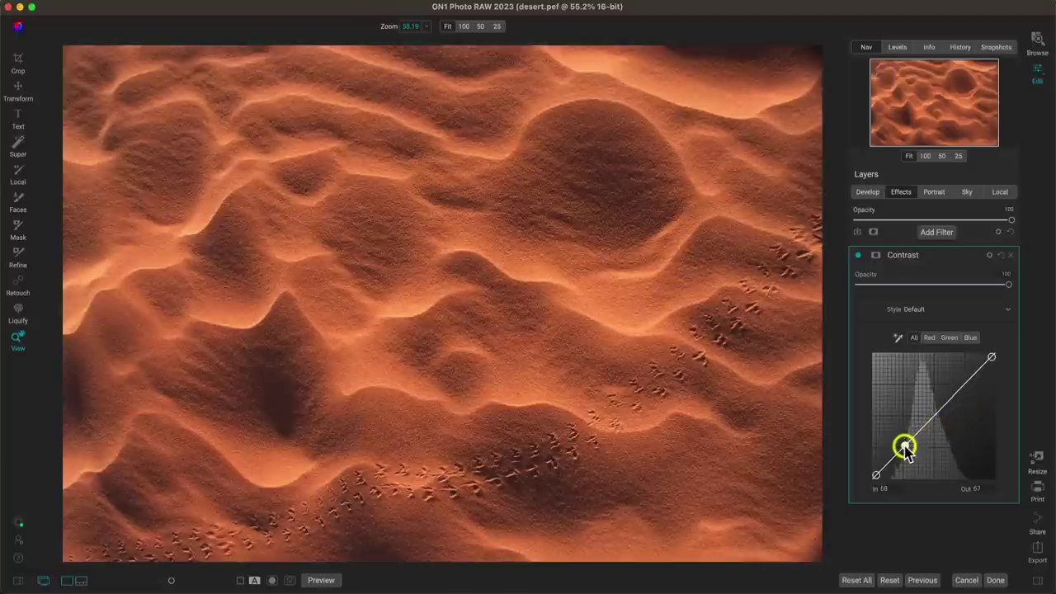
pyautogui.moveTo(904, 445); pyautogui.dragTo(904, 459)
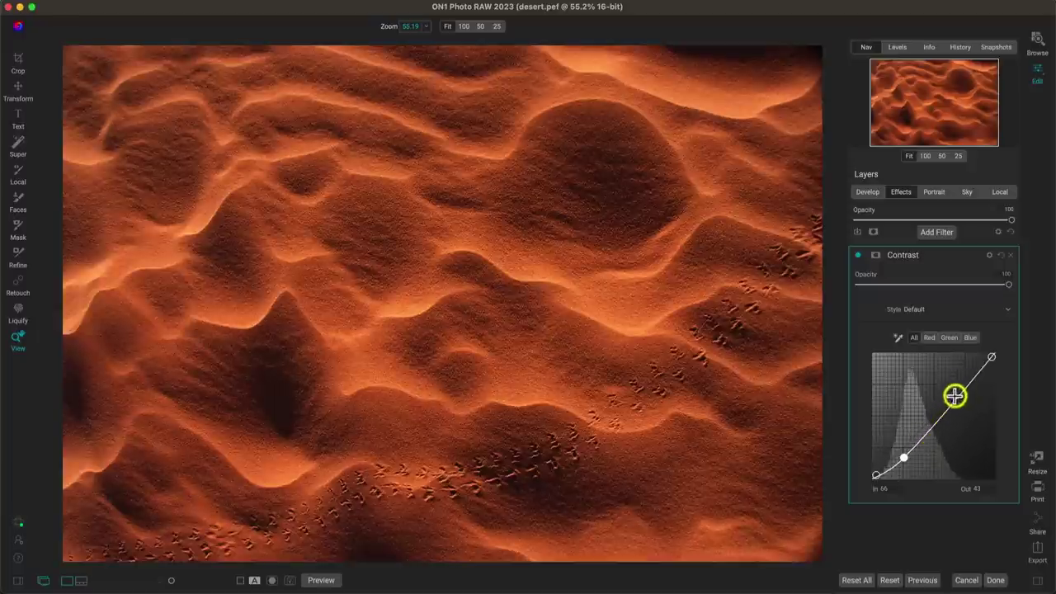
pyautogui.click(960, 395)
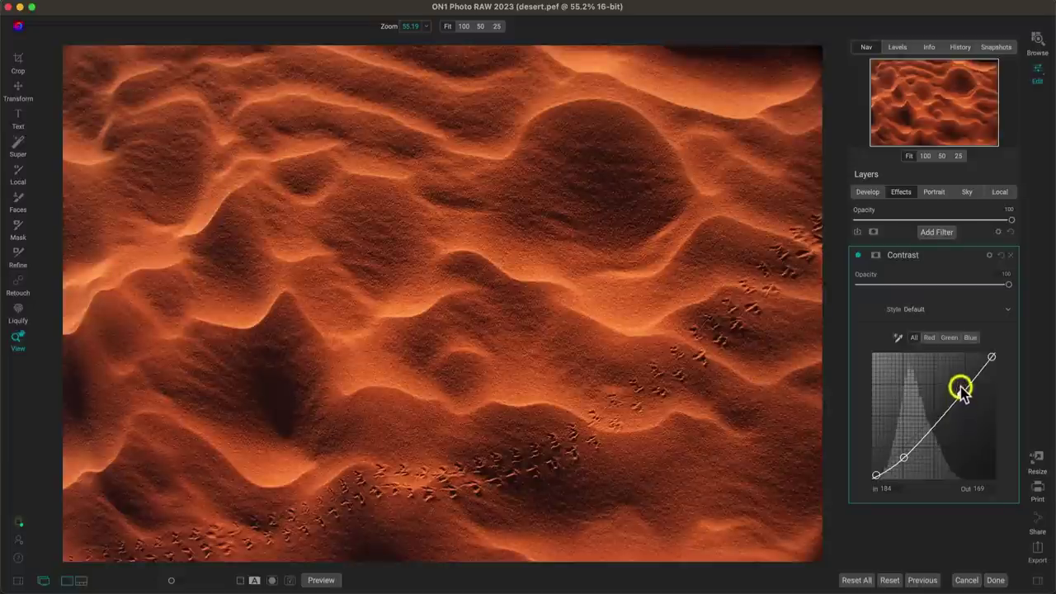
pyautogui.moveTo(962, 394); pyautogui.dragTo(960, 380)
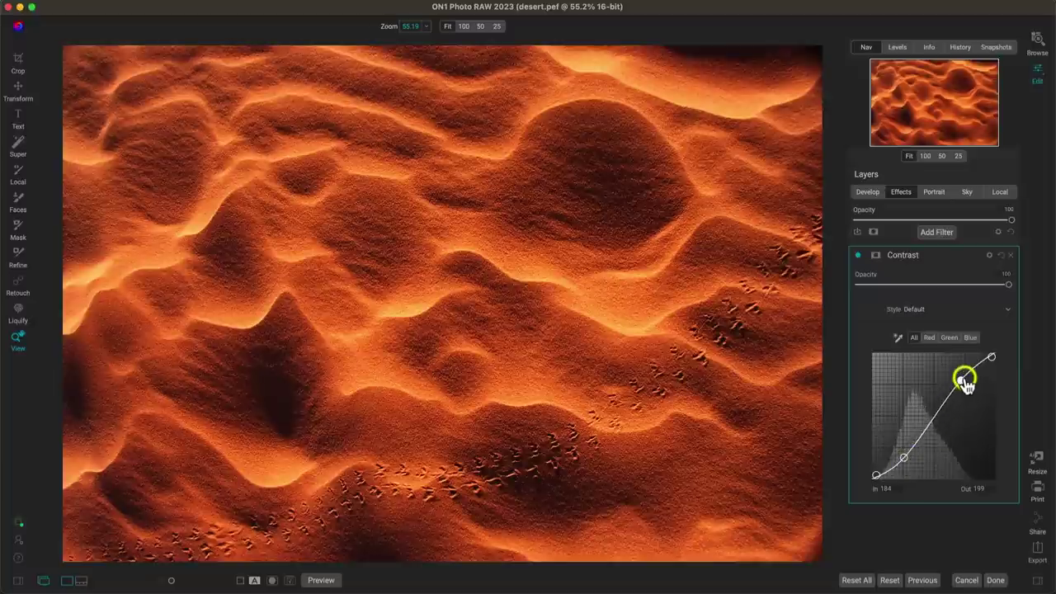
pyautogui.click(962, 380)
# - Compare the desert photo with and without the Contrast filter by switching it off and on twice
pyautogui.click(860, 256)
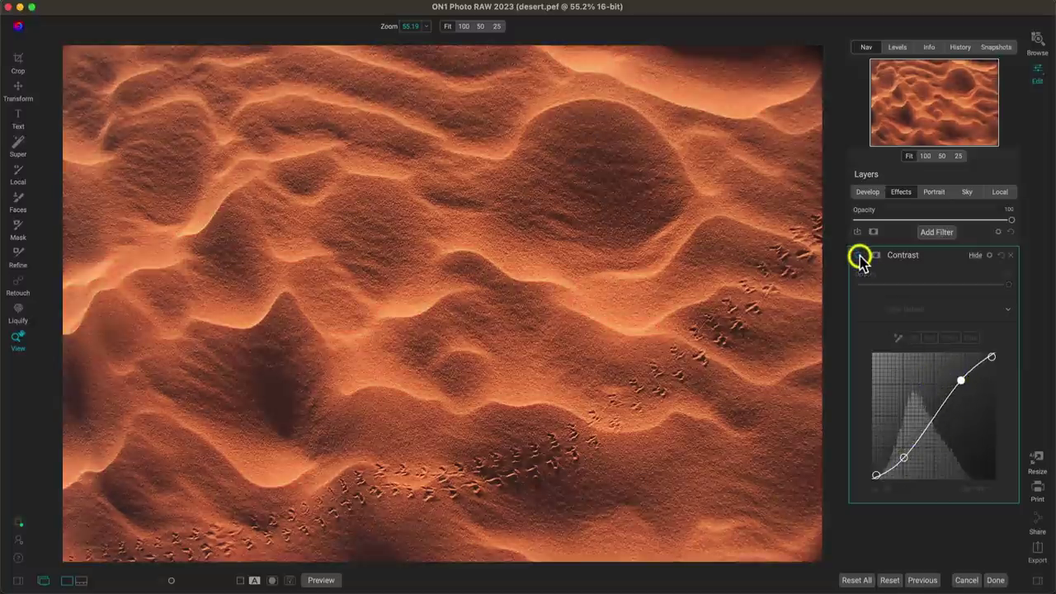
pyautogui.click(860, 257)
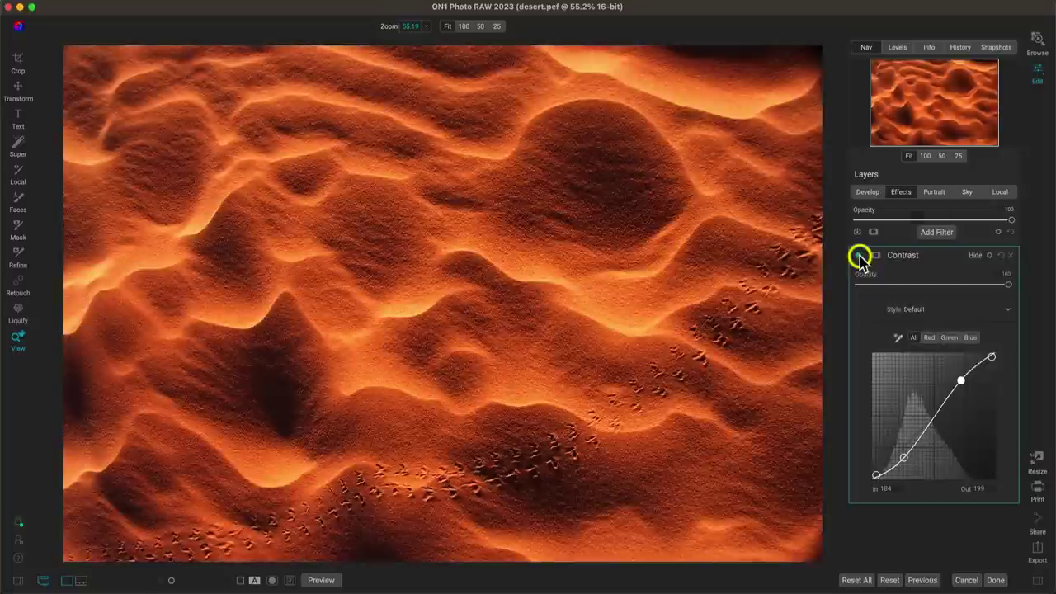
pyautogui.click(860, 256)
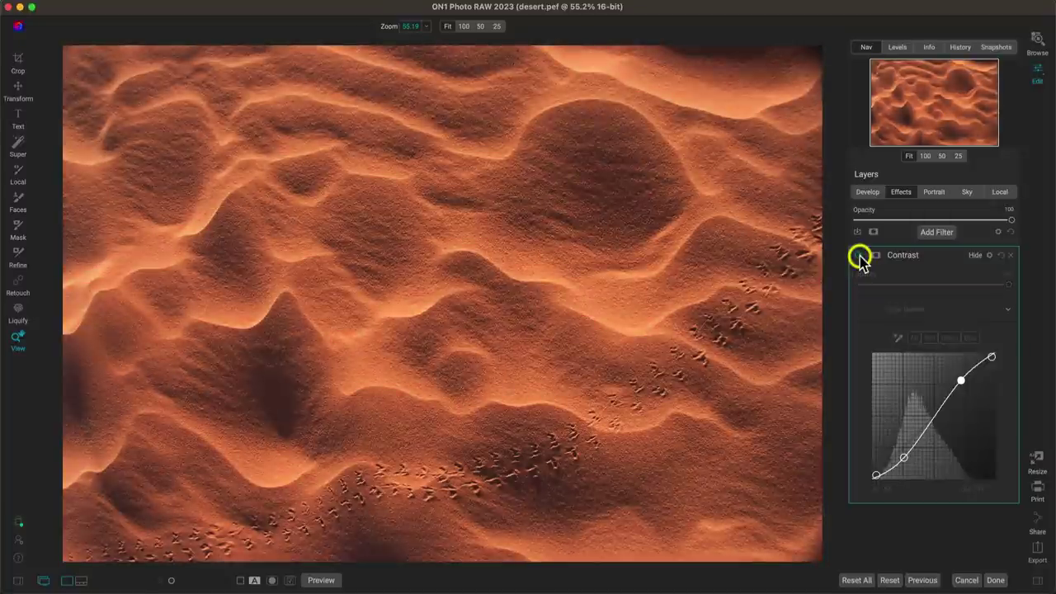
pyautogui.click(861, 257)
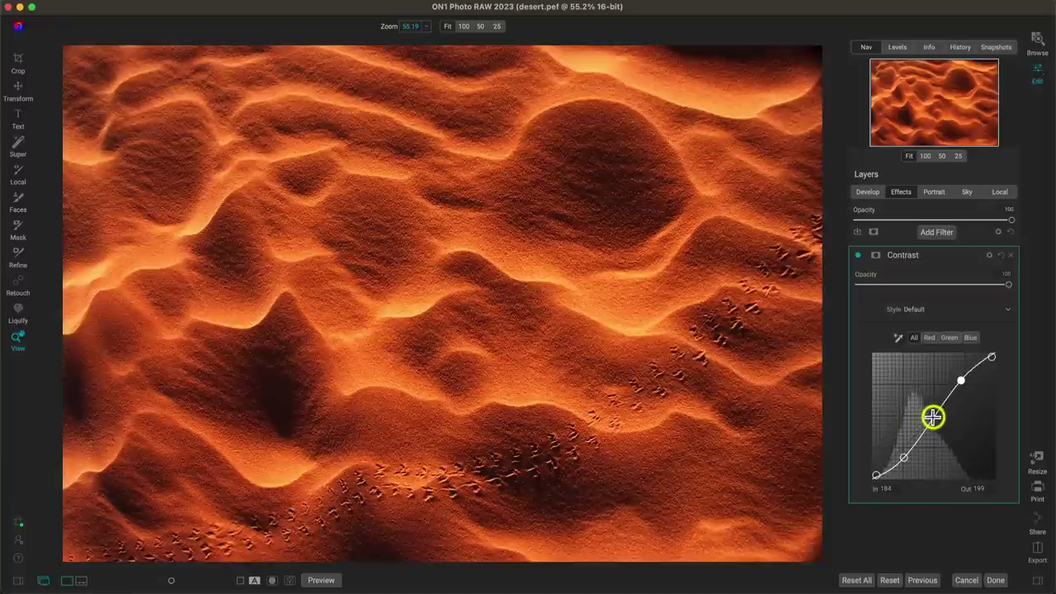
# - Add a midtone control point at about In 124, Out 124, and remove it by merging it into the highlight point
pyautogui.click(930, 421)
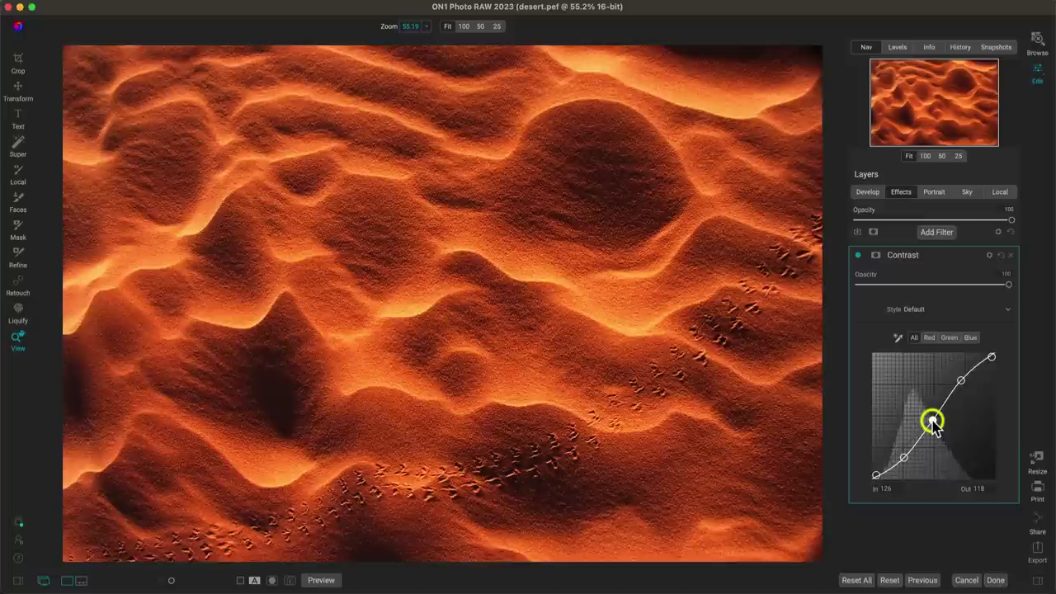
pyautogui.moveTo(933, 420)
pyautogui.mouseDown()
pyautogui.moveTo(936, 404)
pyautogui.moveTo(931, 418)
pyautogui.mouseUp()
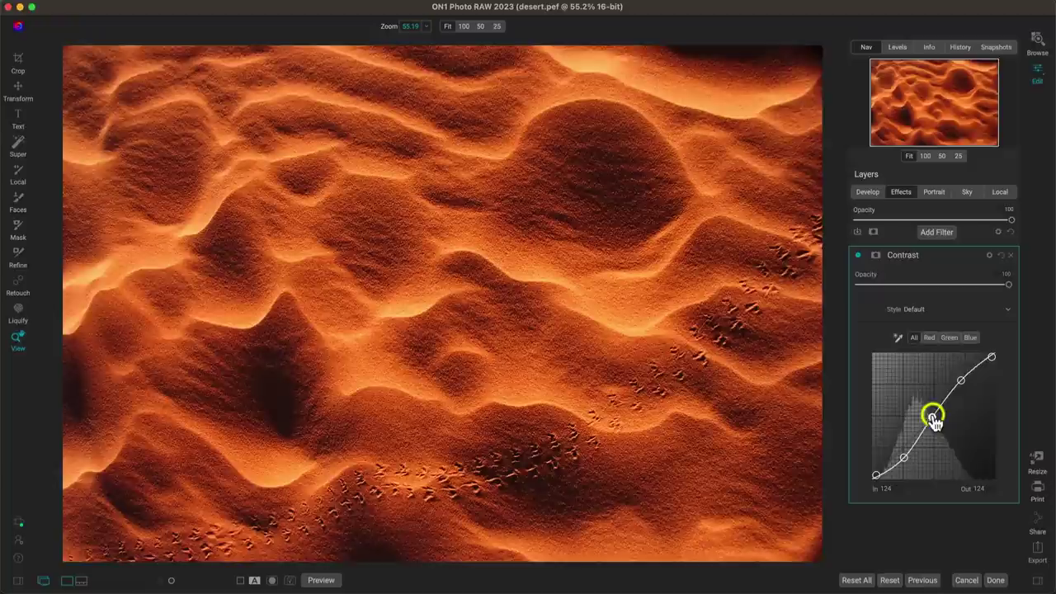
pyautogui.moveTo(926, 414); pyautogui.dragTo(961, 384)
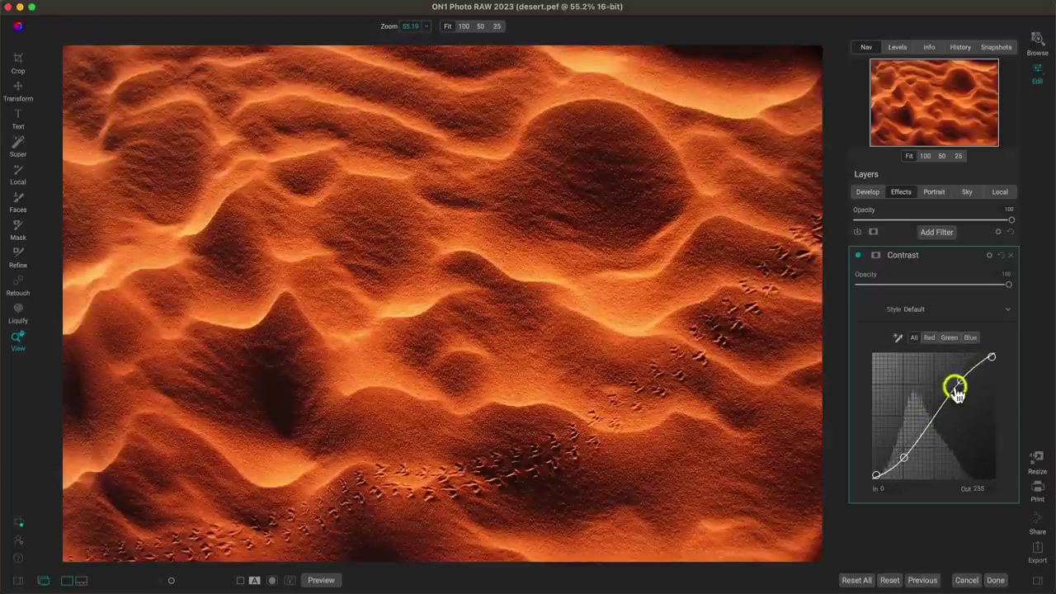
pyautogui.click(961, 380)
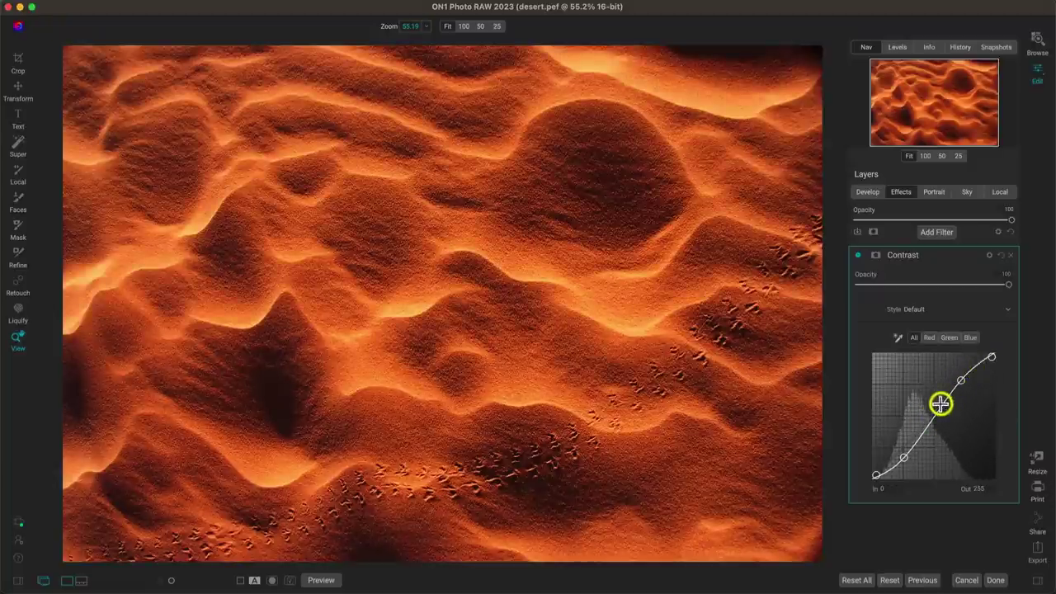
# - Check the photo without the Contrast filter, and steepen the S-curve to about In 74, Out 34 in the shadows and In 184, Out 211 in the highlights
pyautogui.click(858, 258)
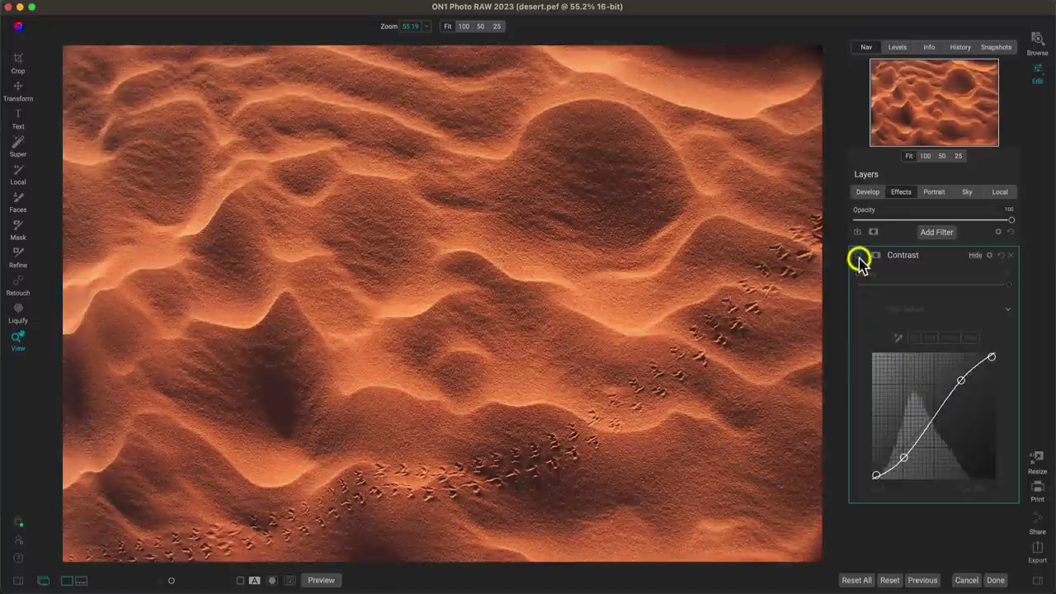
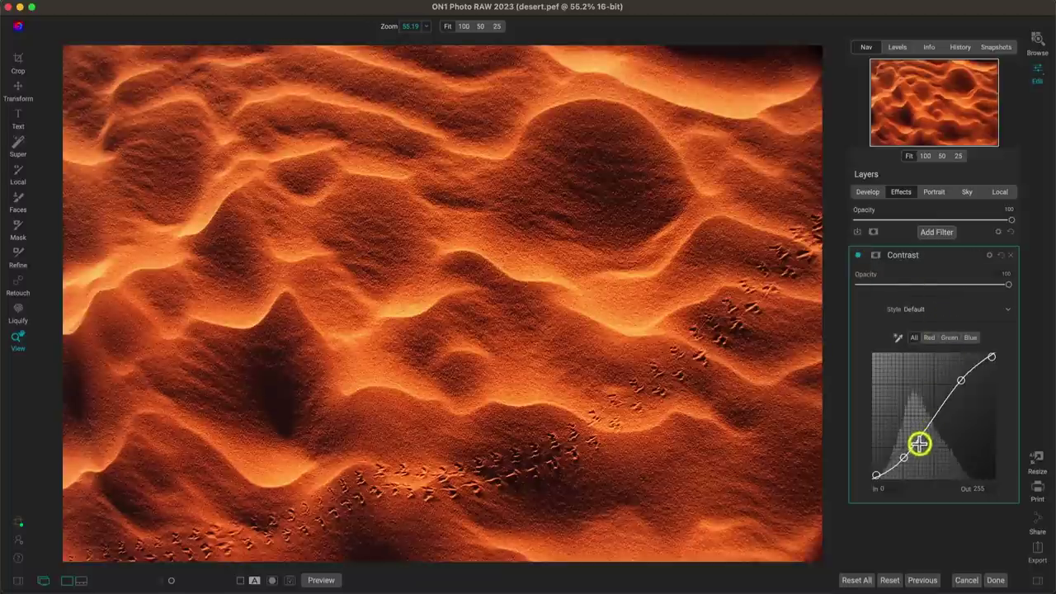
pyautogui.moveTo(912, 459)
pyautogui.mouseDown()
pyautogui.moveTo(899, 454)
pyautogui.moveTo(908, 464)
pyautogui.mouseUp()
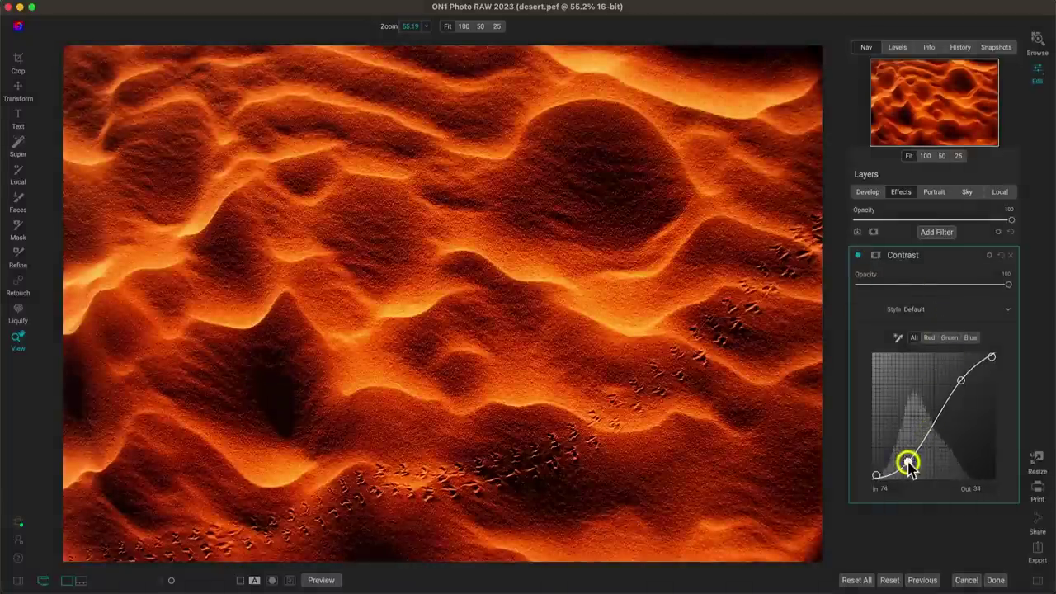
pyautogui.moveTo(963, 377); pyautogui.dragTo(961, 374)
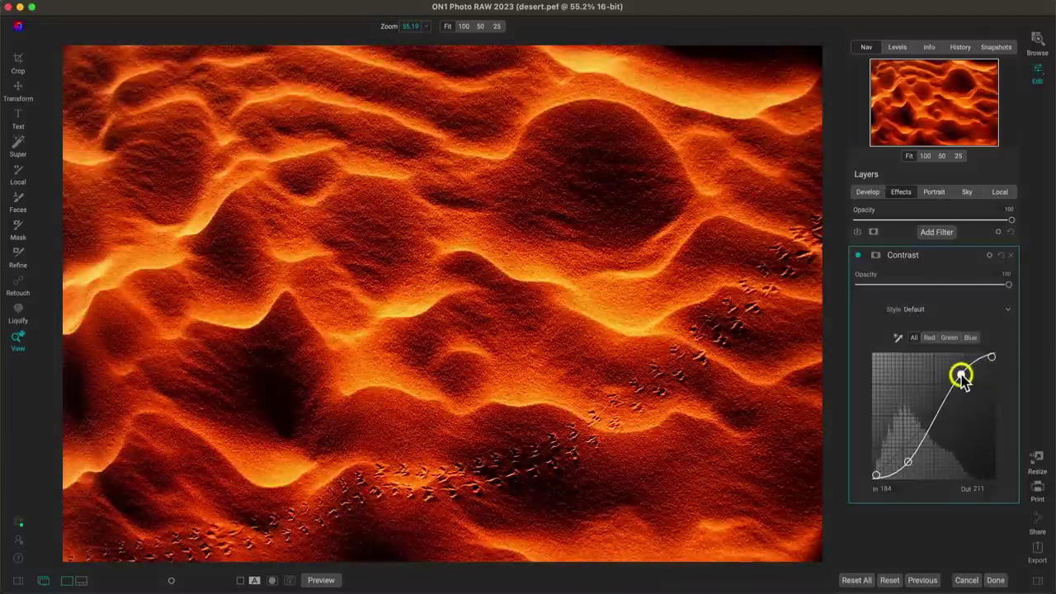
# - Toggle the Contrast filter off and on to compare the steeper curve with the original desert photo
pyautogui.click(857, 255)
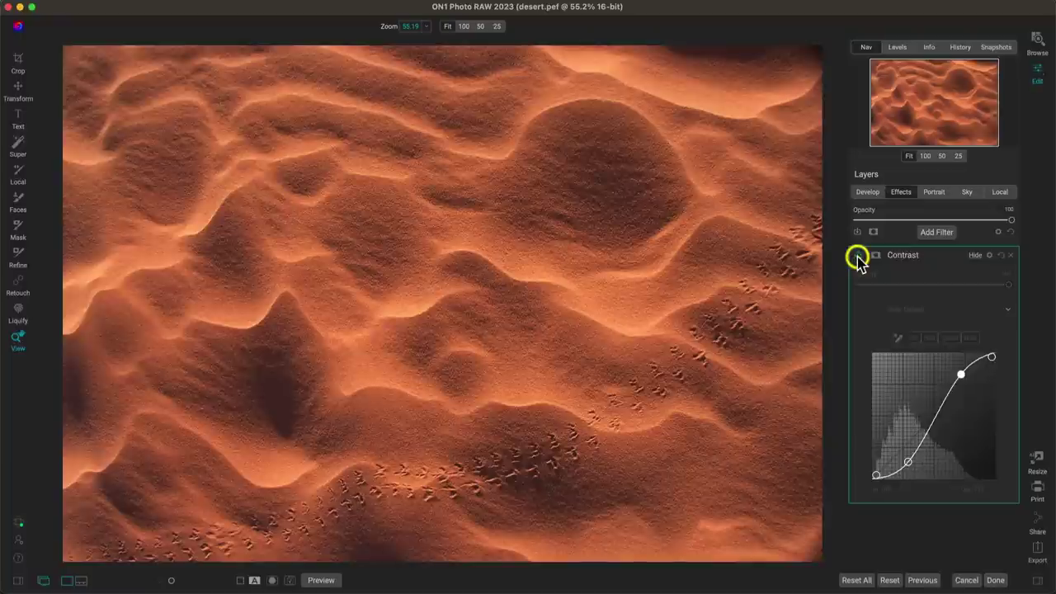
pyautogui.click(856, 256)
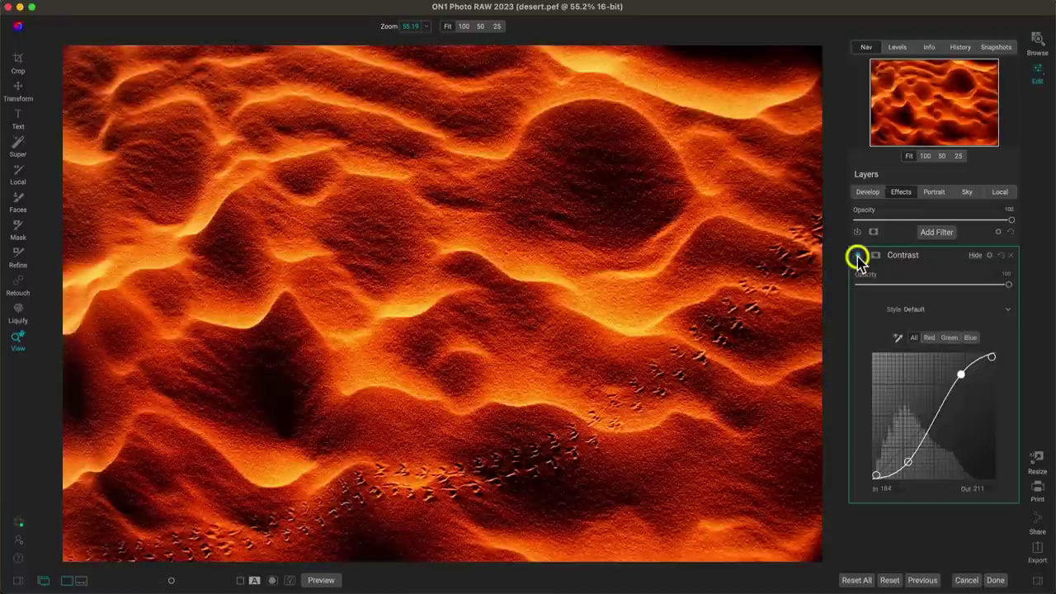
pyautogui.click(857, 256)
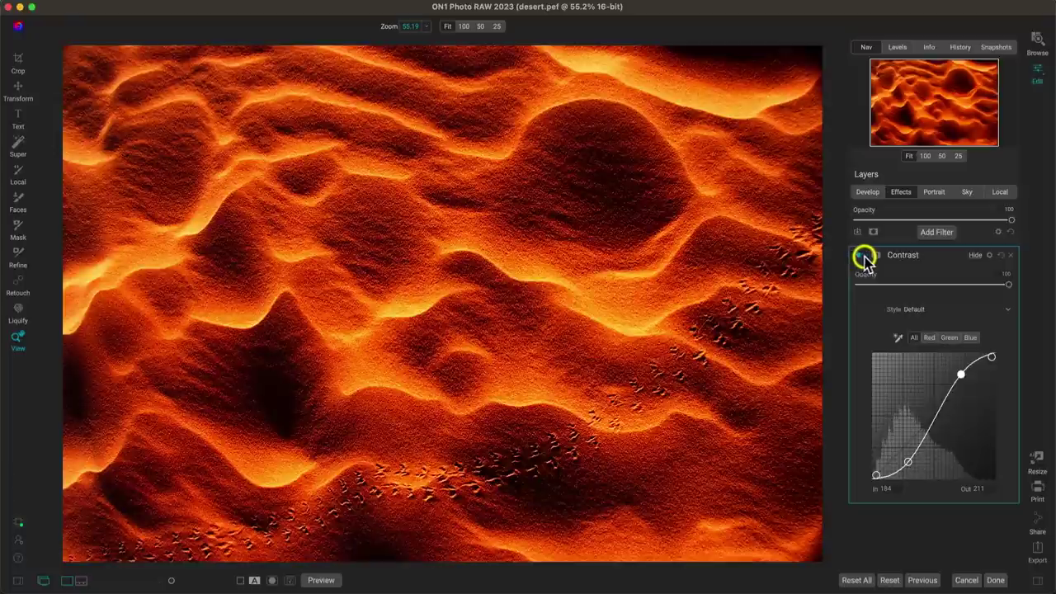
# - Show the Contrast filter's blending options and set its blend mode to Luminosity
pyautogui.click(988, 257)
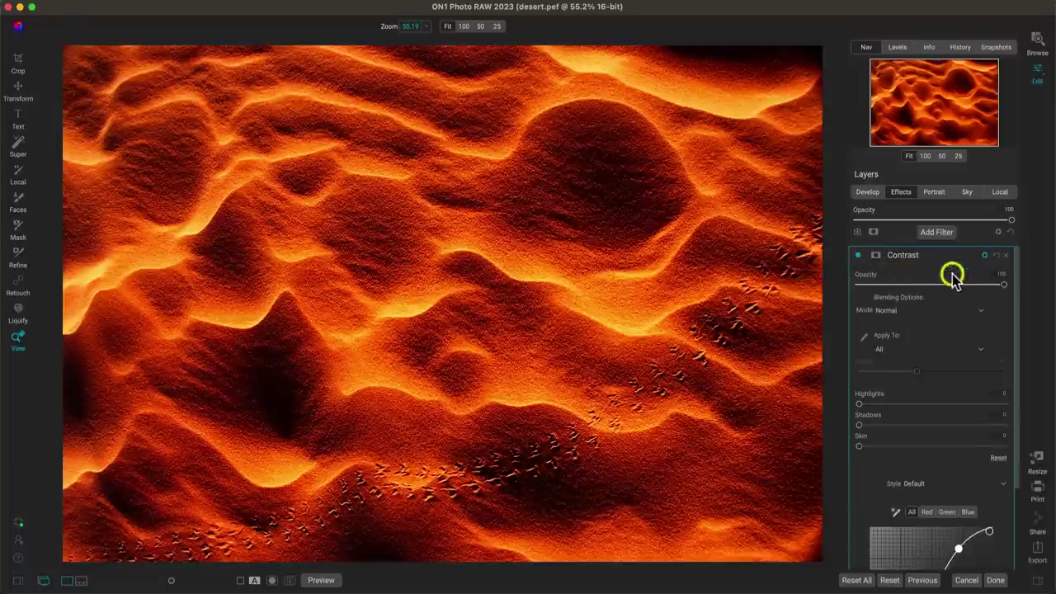
pyautogui.click(907, 311)
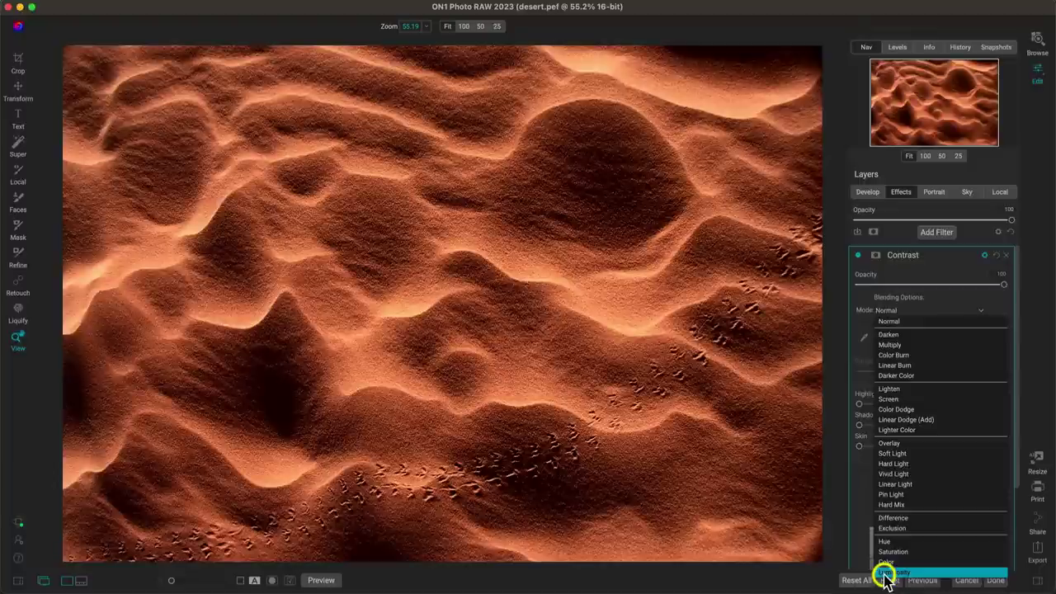
pyautogui.click(886, 572)
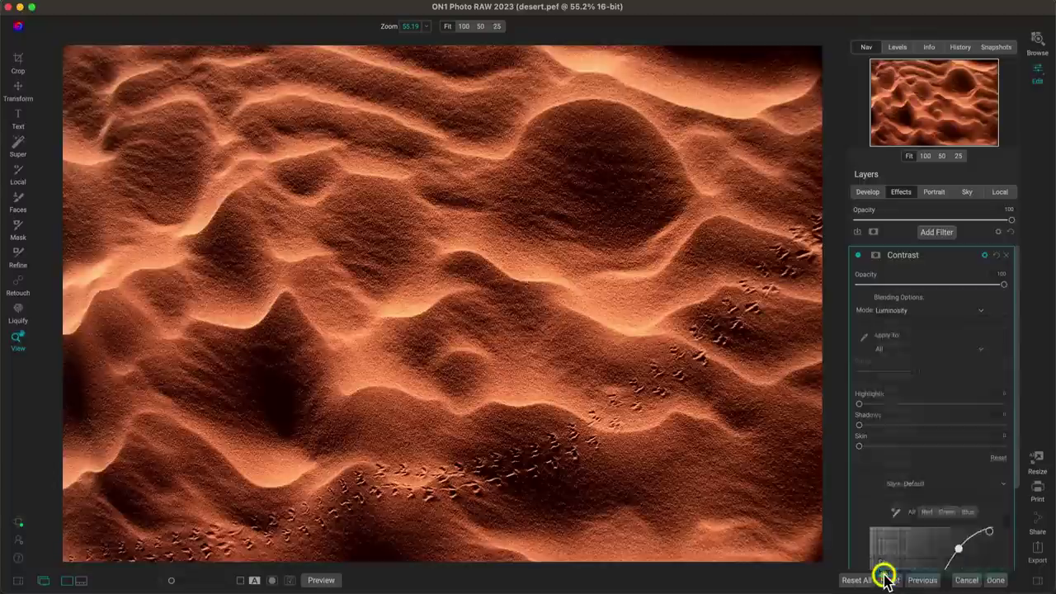
# - Compare the Luminosity-blended contrast with the original photo by repeatedly switching the Contrast filter off and on
pyautogui.click(858, 257)
pyautogui.click(859, 258)
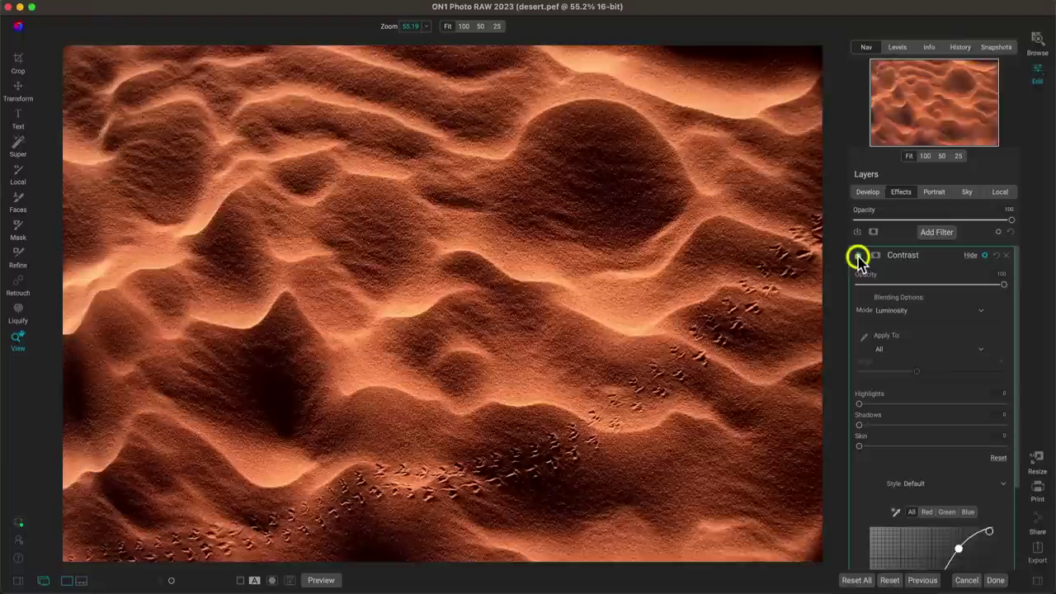
pyautogui.click(859, 258)
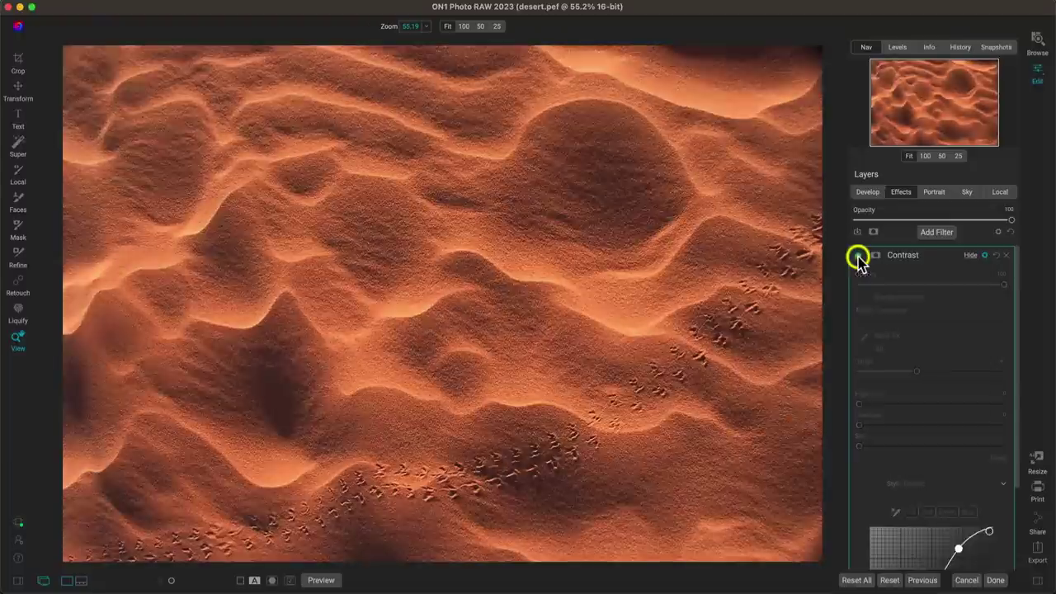
pyautogui.click(859, 257)
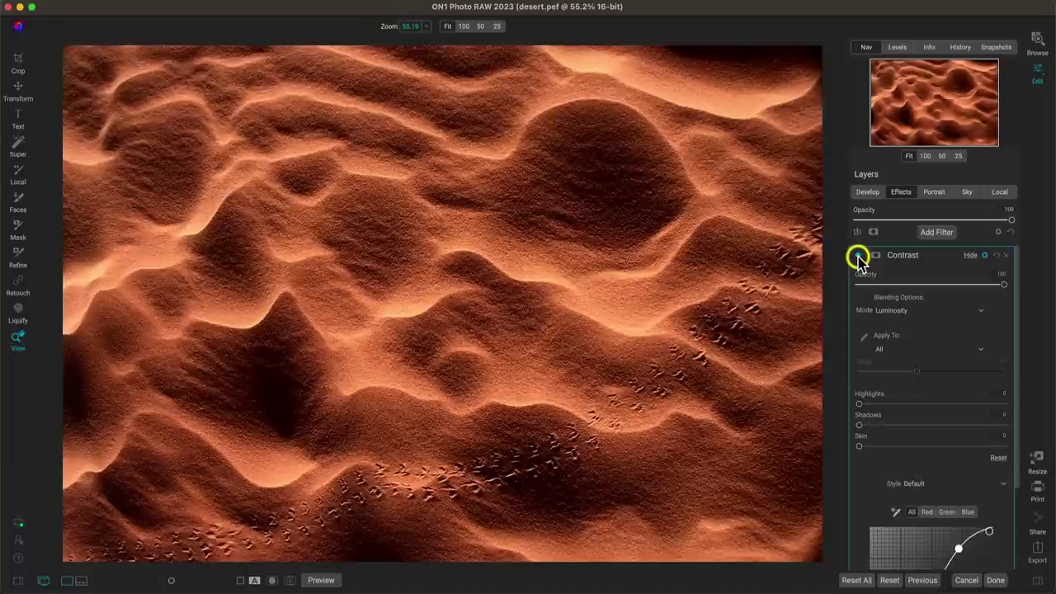
pyautogui.click(858, 258)
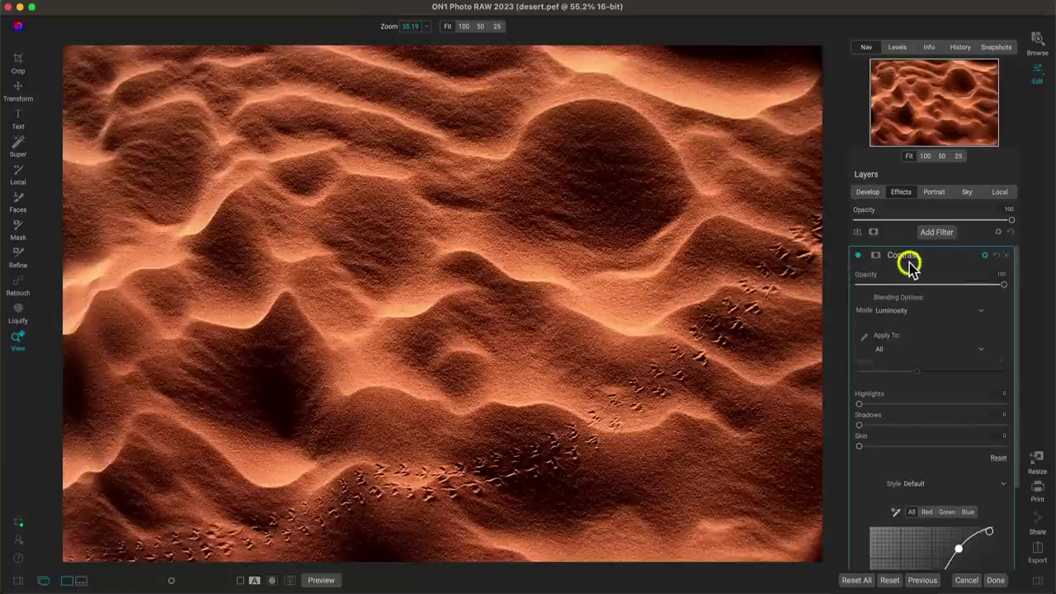
# - Hide the Contrast filter's blending options, raise the shadow curve point to In 71, Out 48, and compare the filter off and on
pyautogui.click(967, 256)
pyautogui.click(971, 258)
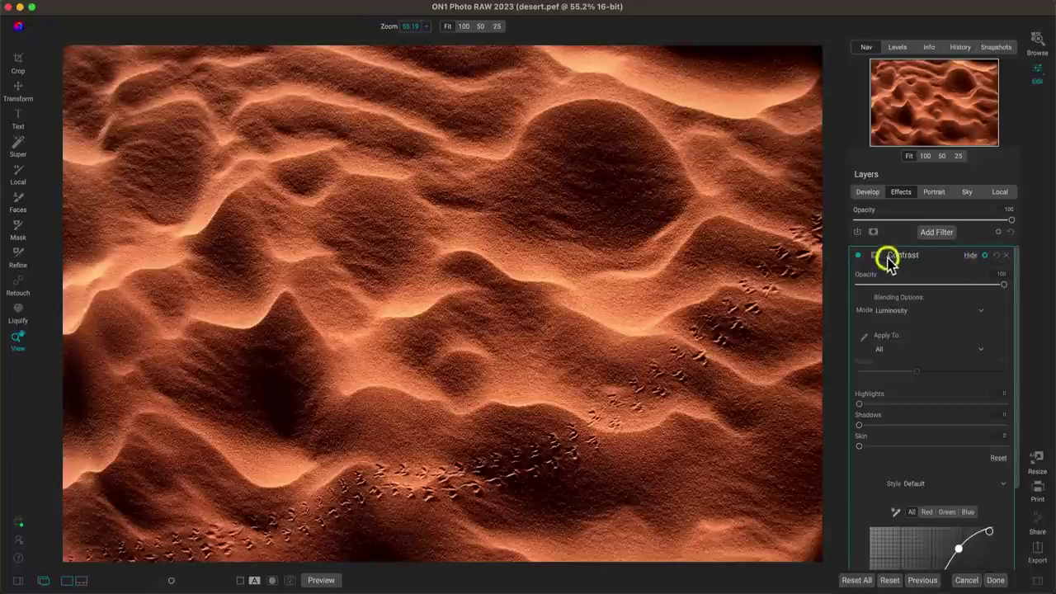
pyautogui.click(986, 259)
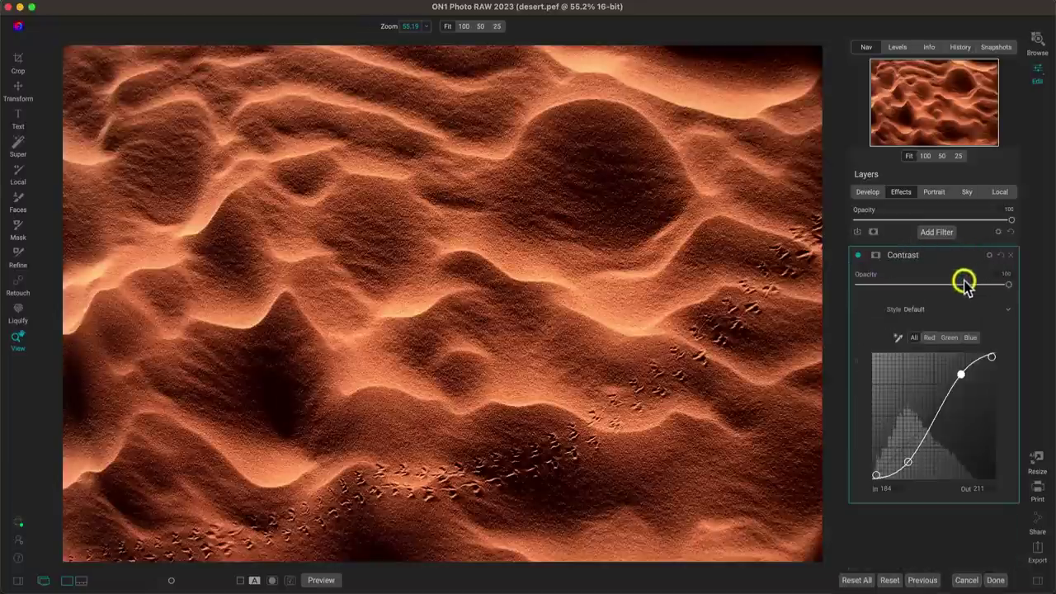
pyautogui.moveTo(989, 354)
pyautogui.mouseDown()
pyautogui.moveTo(973, 353)
pyautogui.moveTo(991, 356)
pyautogui.mouseUp()
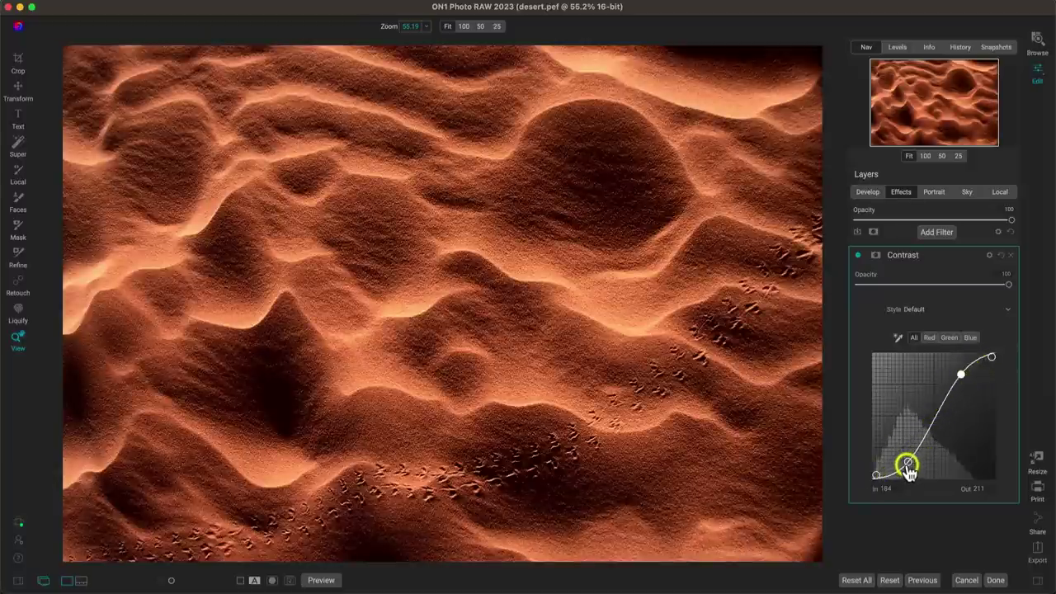
pyautogui.moveTo(908, 464); pyautogui.dragTo(905, 455)
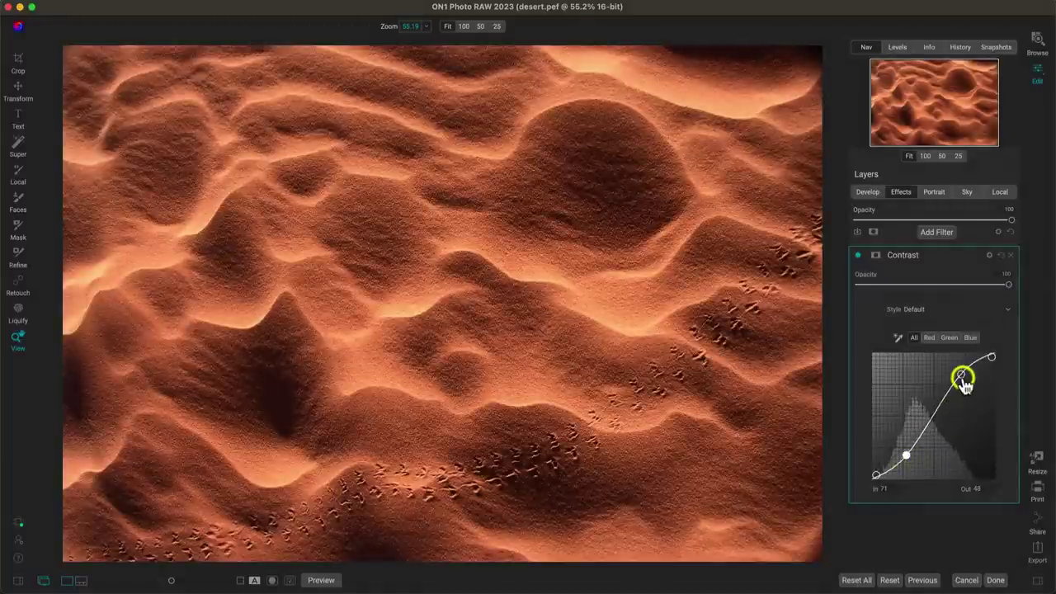
pyautogui.click(859, 256)
pyautogui.click(859, 256)
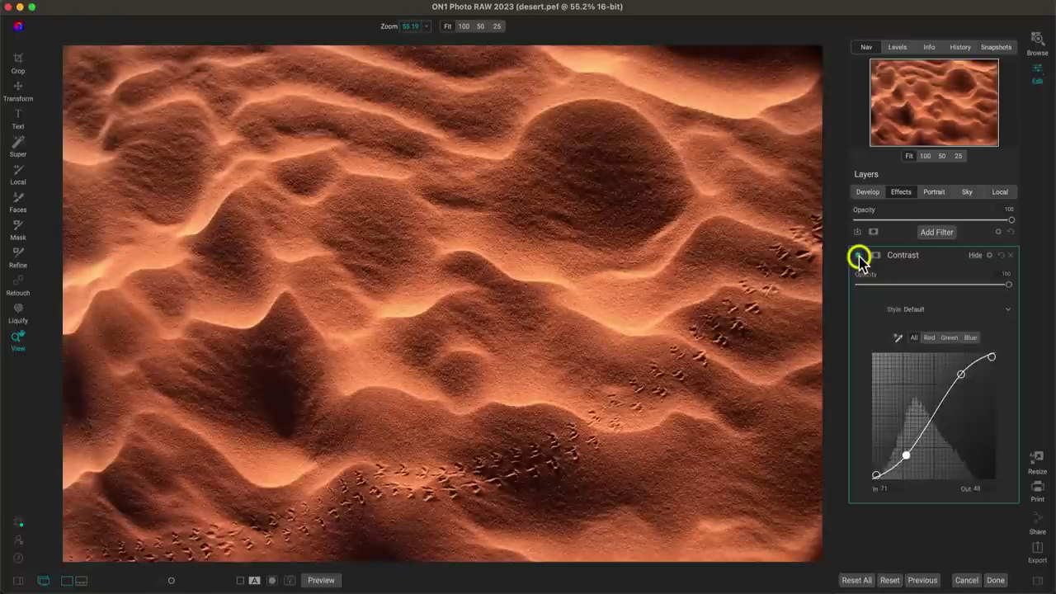
# - Switch the Contrast filter's blend mode to Normal for comparison, and set it back to Luminosity
pyautogui.click(987, 256)
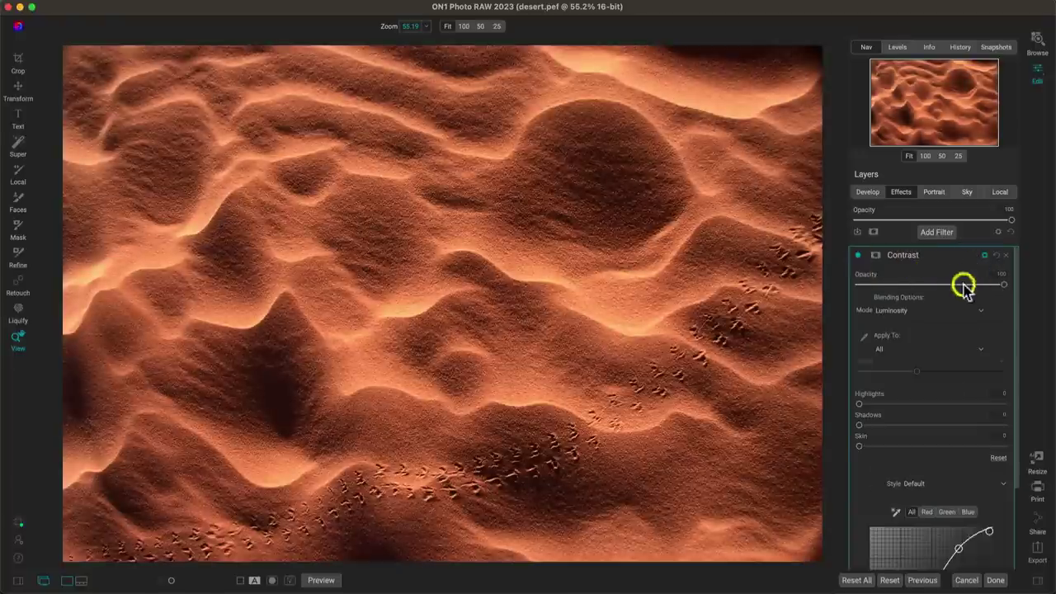
pyautogui.click(938, 310)
pyautogui.click(938, 322)
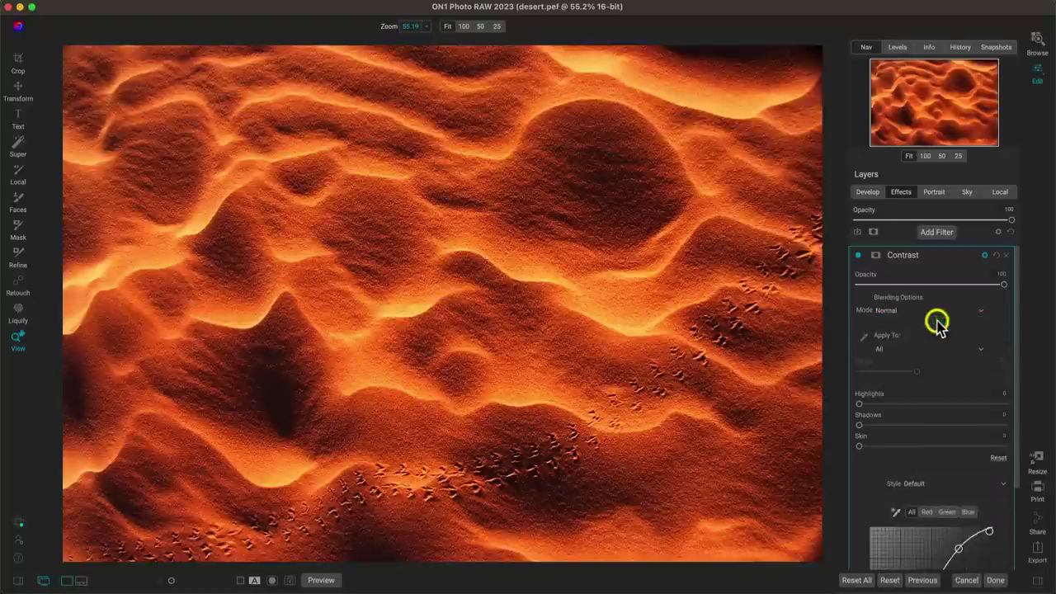
pyautogui.click(886, 313)
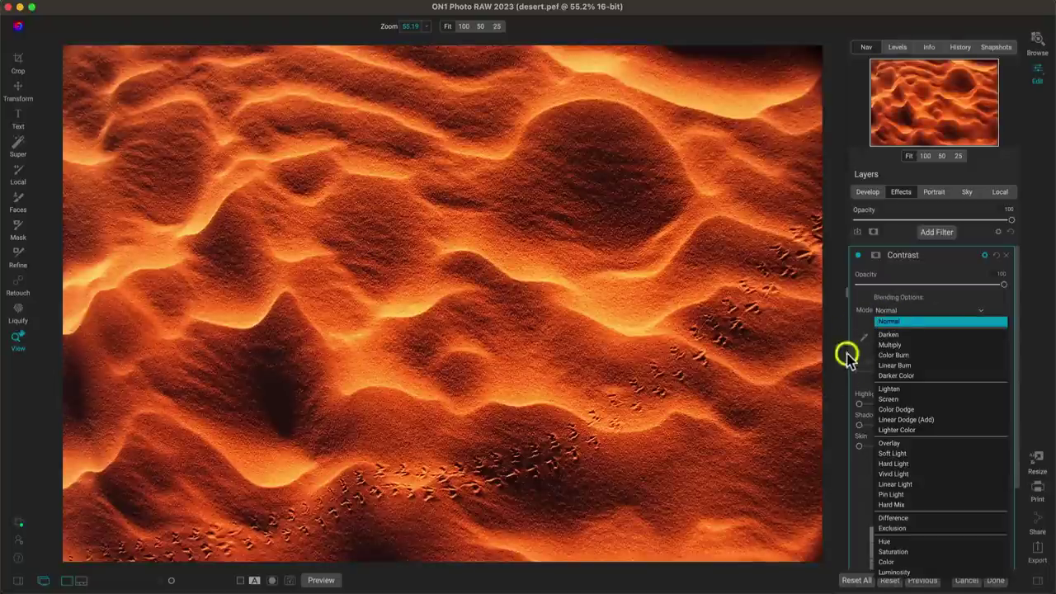
pyautogui.click(889, 572)
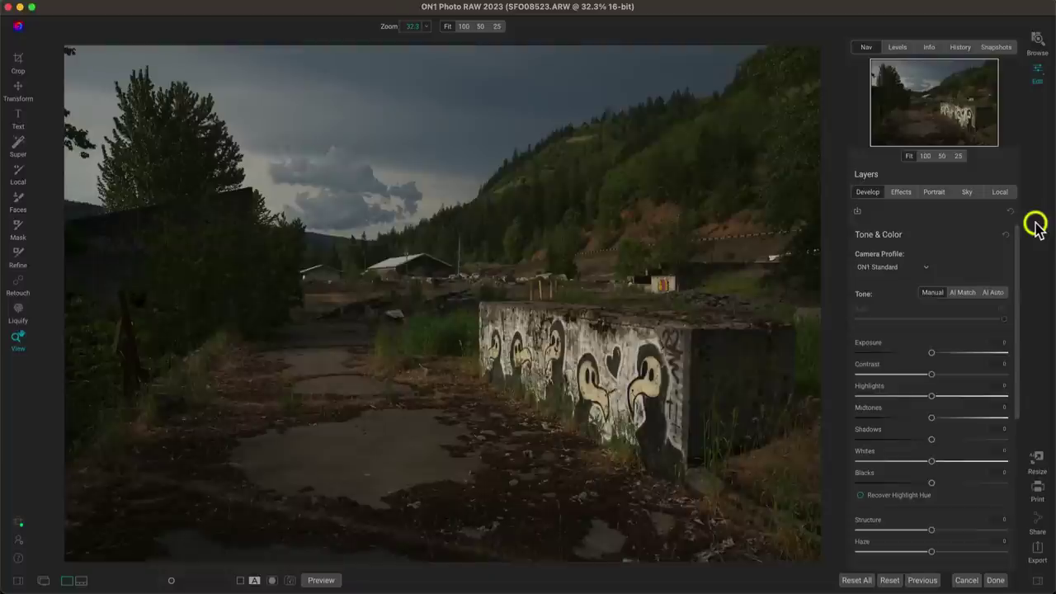
# - Add a Curves filter to the graffiti wall photo and lift its dark tones with a curve point at In 57, Out 100
pyautogui.click(901, 195)
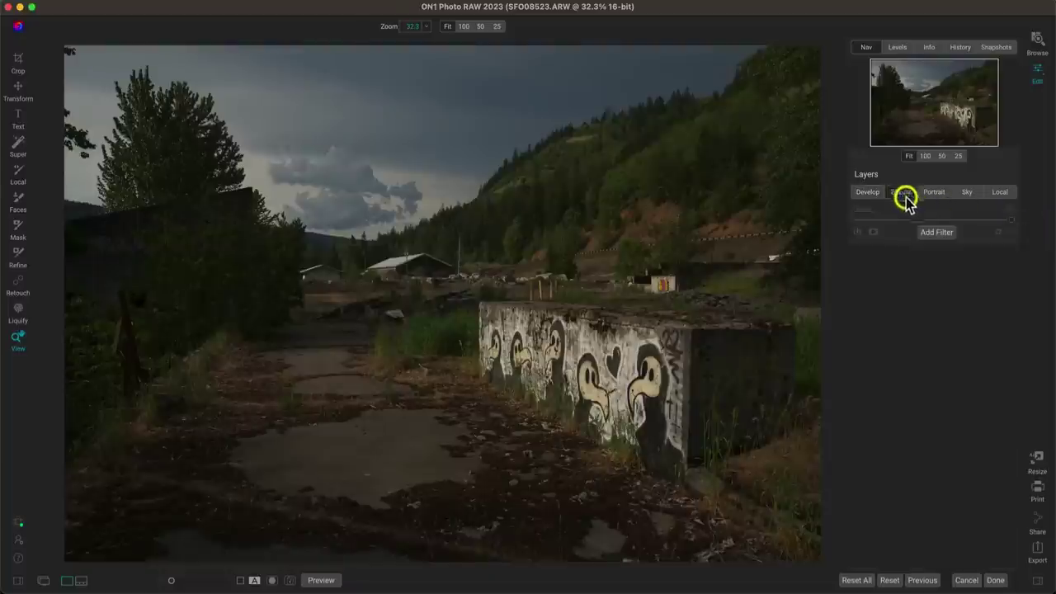
pyautogui.click(935, 233)
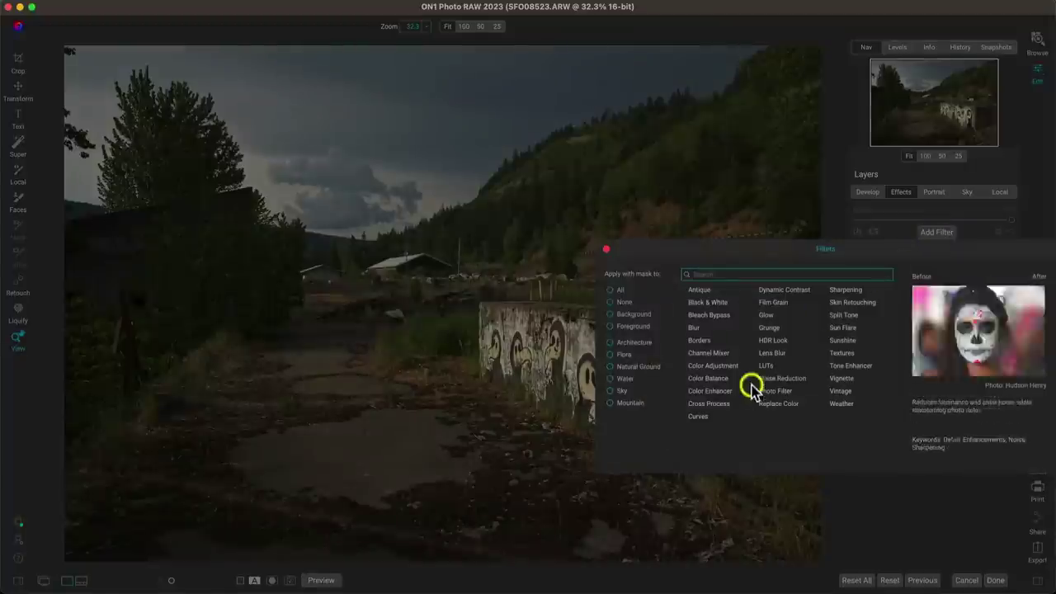
pyautogui.click(701, 418)
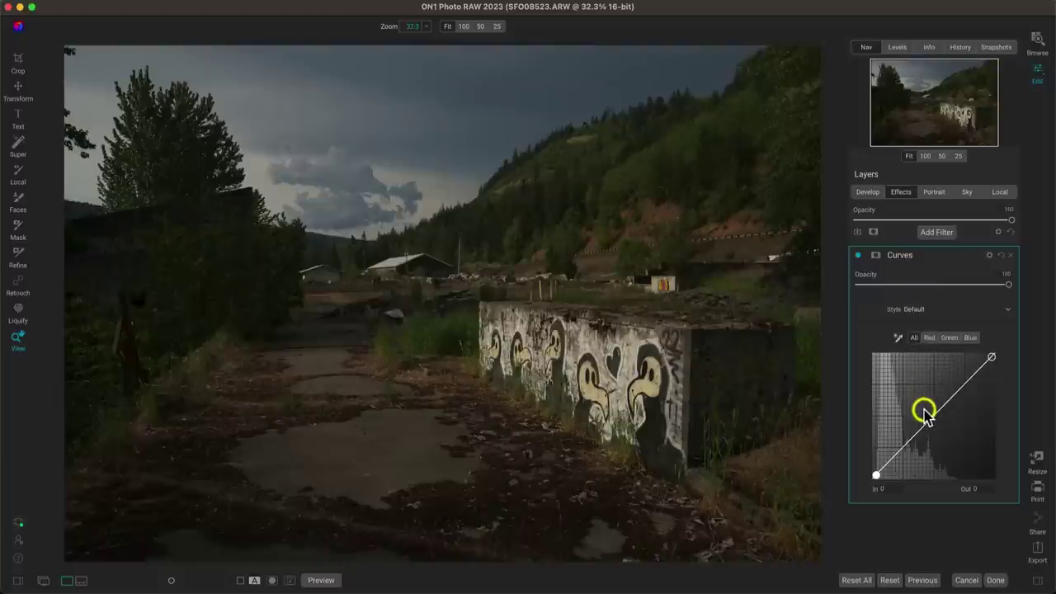
pyautogui.click(902, 448)
pyautogui.moveTo(902, 448); pyautogui.dragTo(899, 431)
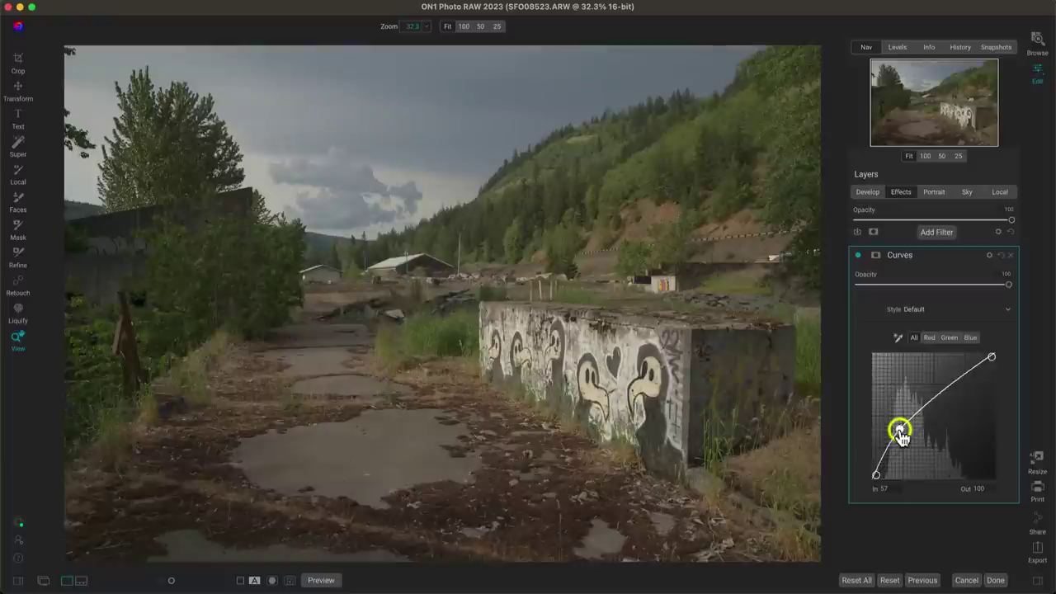
# - Compare the graffiti photo with and without the Curves filter, and inspect the wooded hillside at 100% zoom
pyautogui.click(858, 259)
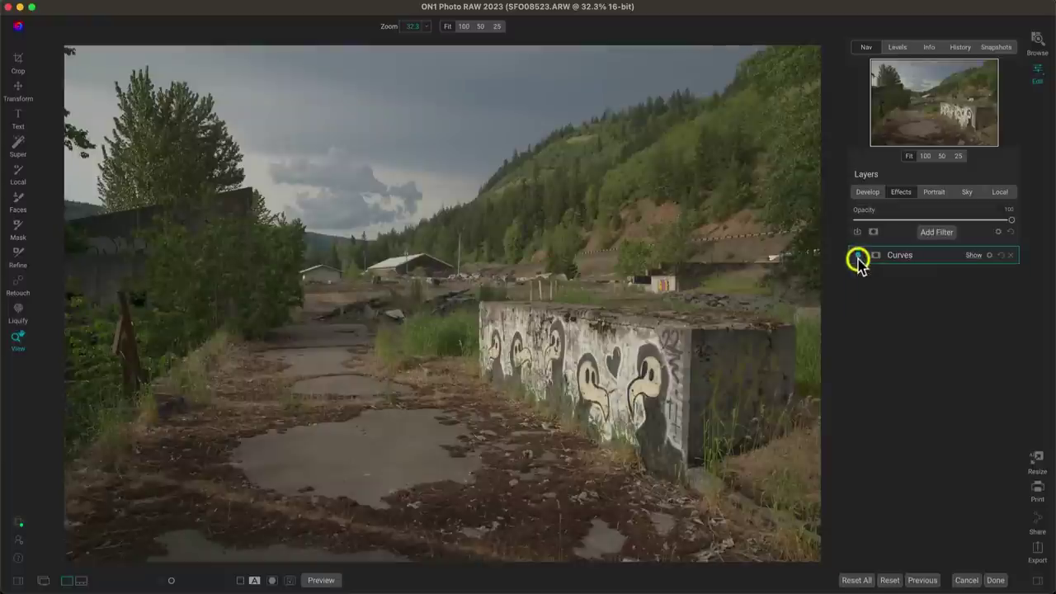
pyautogui.click(857, 257)
pyautogui.click(858, 258)
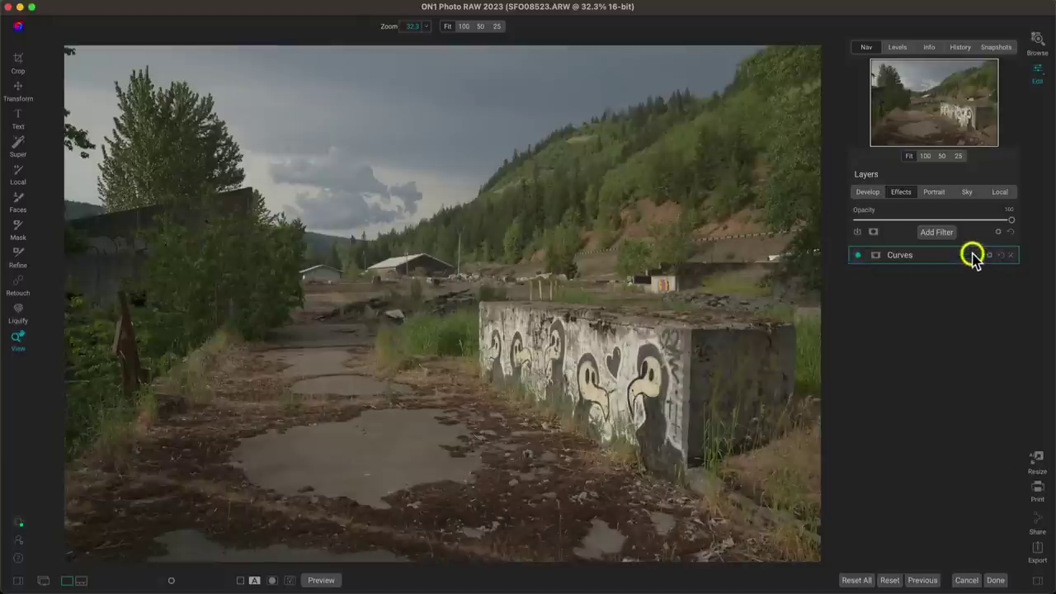
pyautogui.click(973, 255)
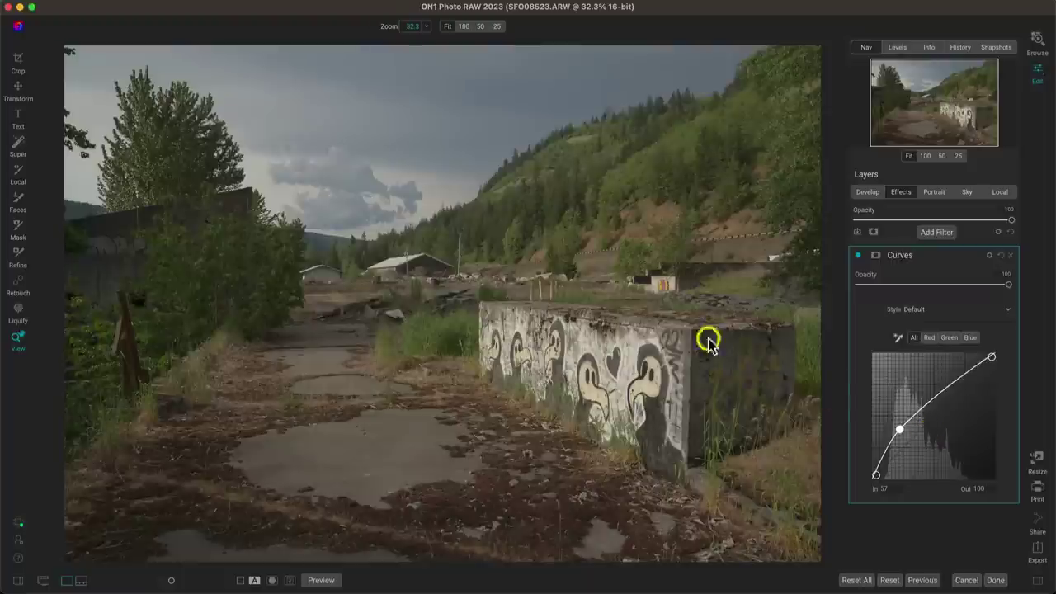
pyautogui.click(553, 220)
pyautogui.moveTo(587, 188); pyautogui.dragTo(282, 451)
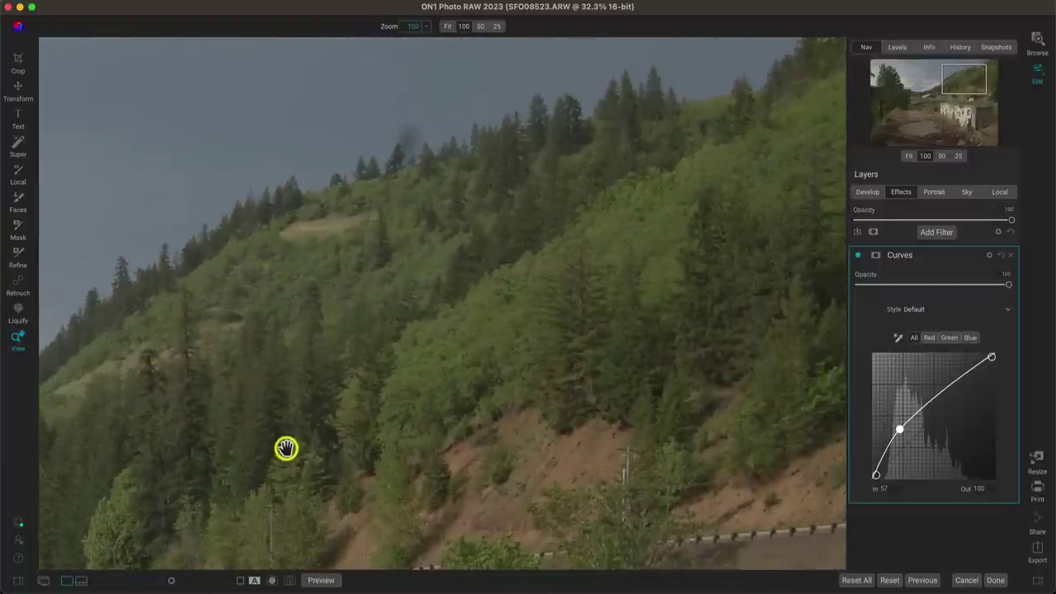
pyautogui.click(386, 165)
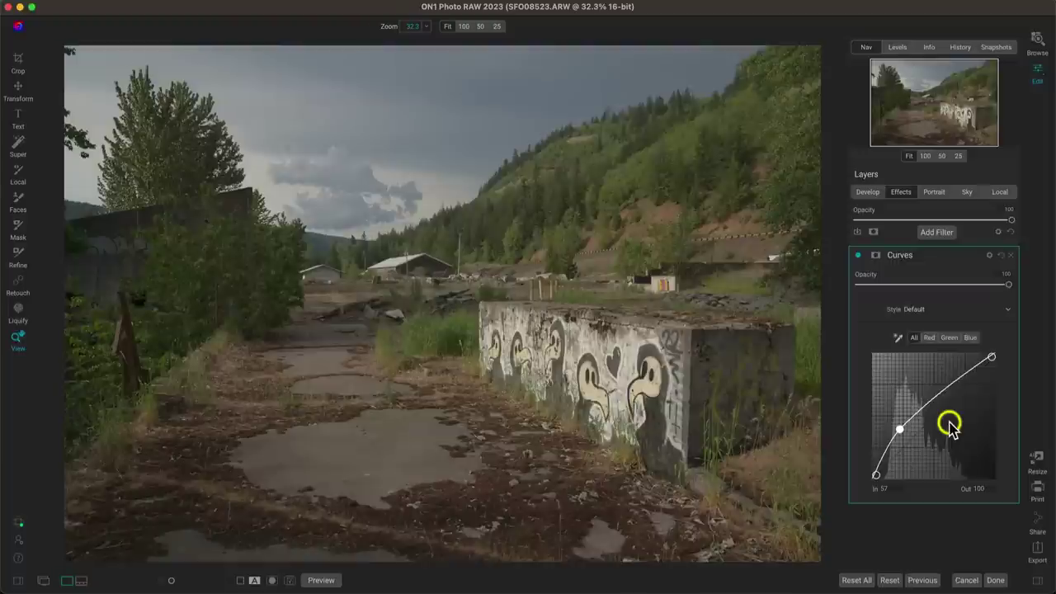
# - Deepen the darkest shadows with a lower curve point at about In 34, Out 48, checking the trees on the hillside
pyautogui.click(882, 454)
pyautogui.moveTo(882, 454); pyautogui.dragTo(886, 455)
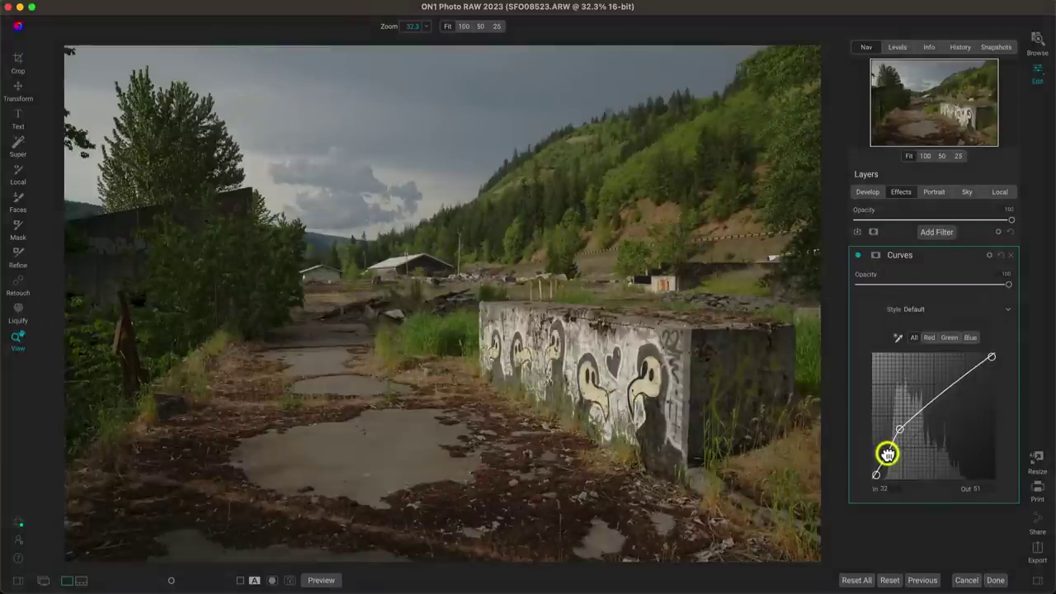
pyautogui.click(607, 225)
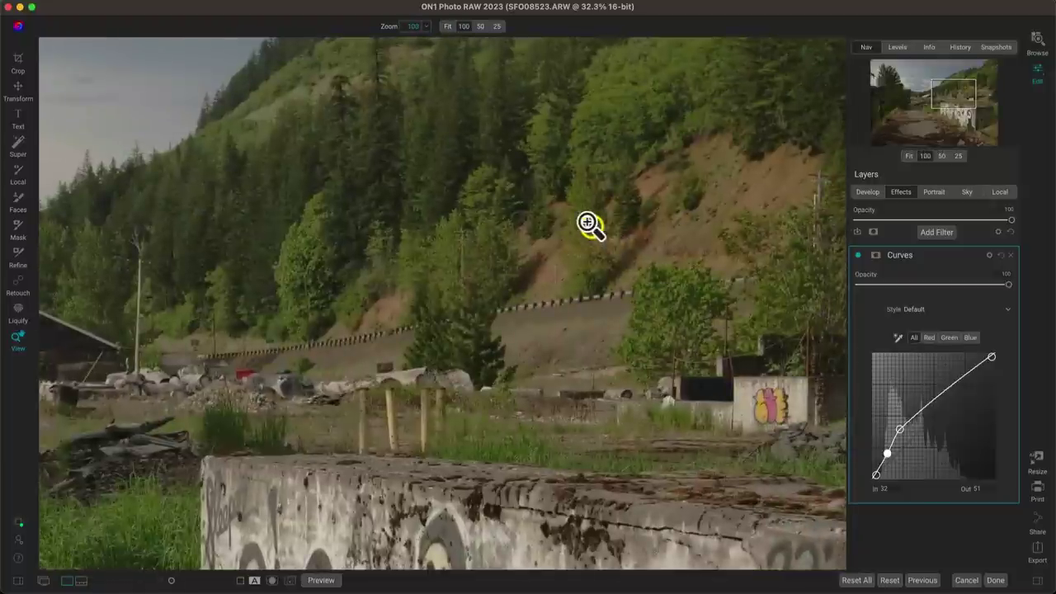
pyautogui.moveTo(341, 384); pyautogui.dragTo(455, 460)
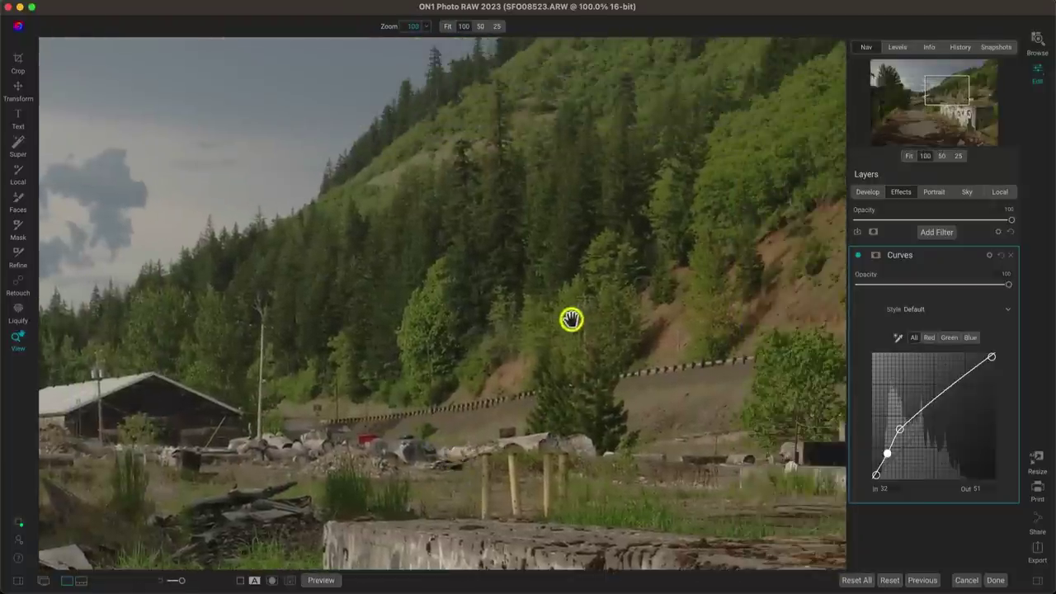
pyautogui.moveTo(575, 316); pyautogui.dragTo(339, 470)
pyautogui.moveTo(486, 316); pyautogui.dragTo(717, 106)
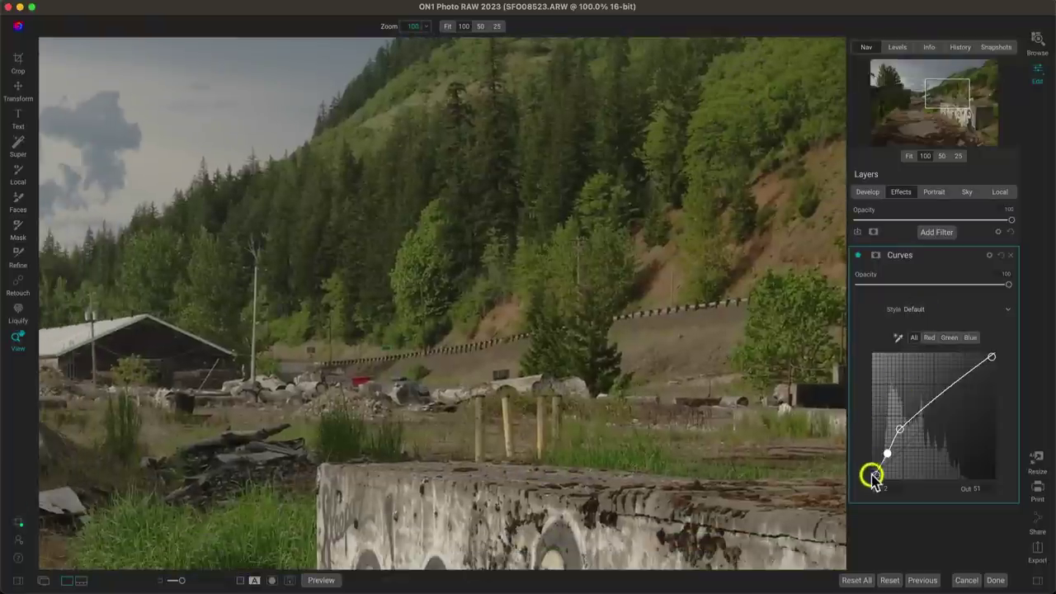
pyautogui.moveTo(885, 453)
pyautogui.mouseDown()
pyautogui.moveTo(892, 461)
pyautogui.moveTo(879, 443)
pyautogui.moveTo(884, 462)
pyautogui.moveTo(886, 452)
pyautogui.mouseUp()
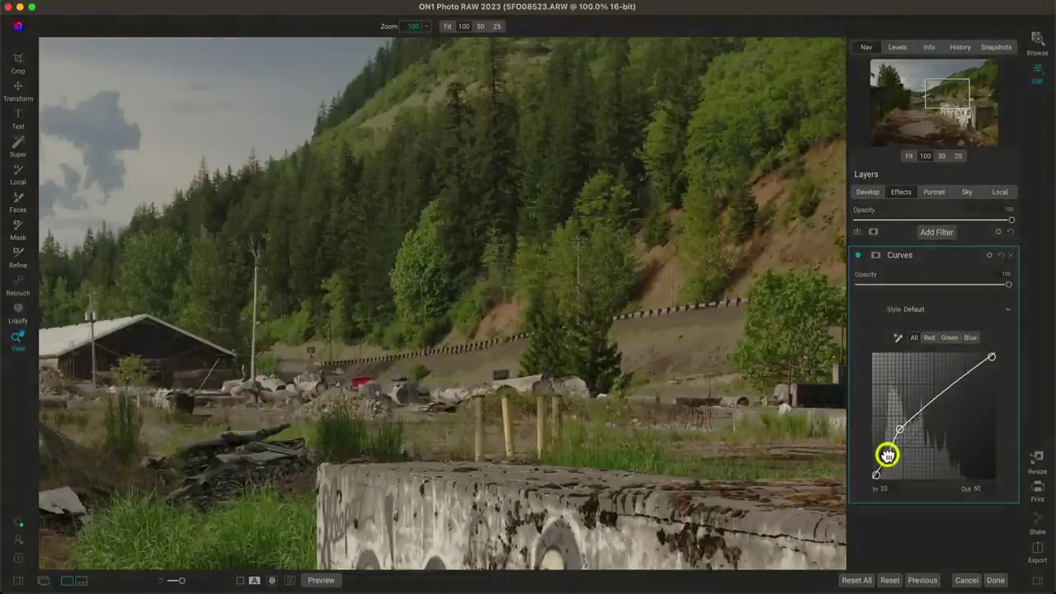
# - View the whole graffiti photo and compare it with the Curves filter off and on
pyautogui.click(834, 284)
pyautogui.click(858, 256)
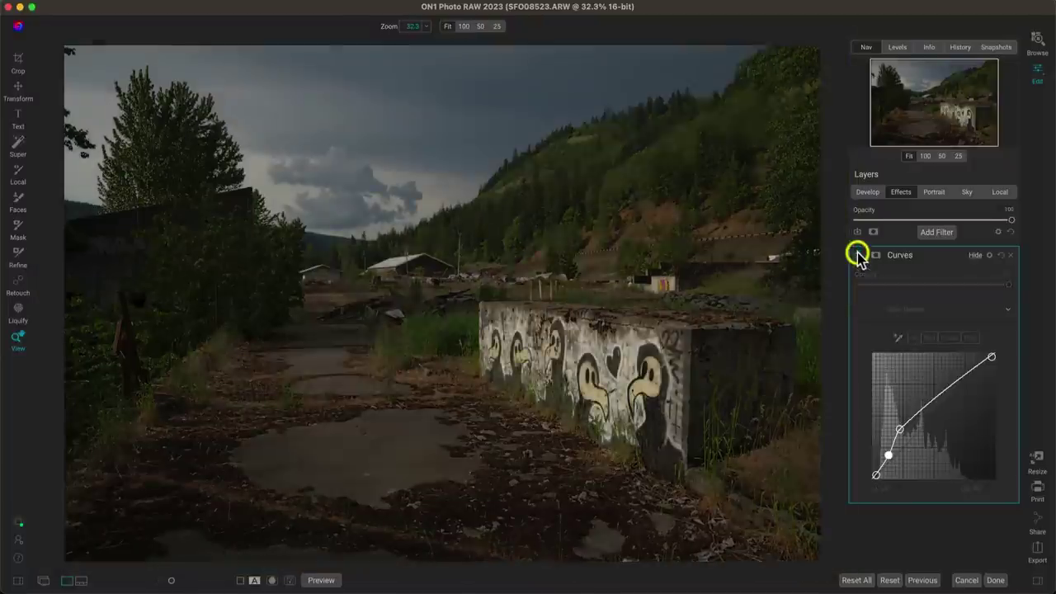
pyautogui.click(857, 256)
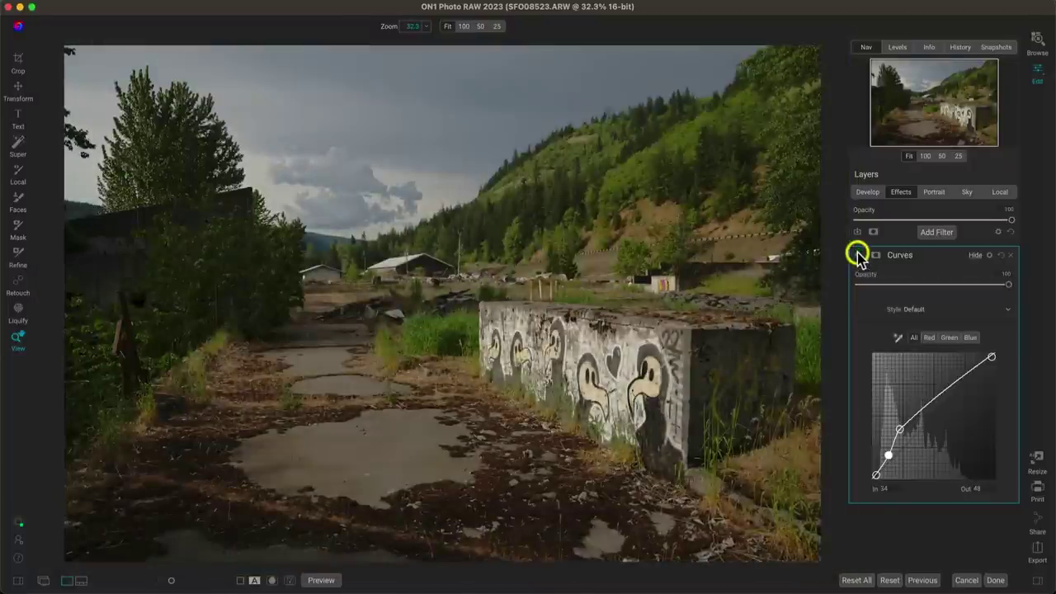
# - Raise the lower shadow point of the curve to In 35, Out 57 while viewing the hillside trees up close
pyautogui.click(622, 195)
pyautogui.scroll(5, 621, 194)
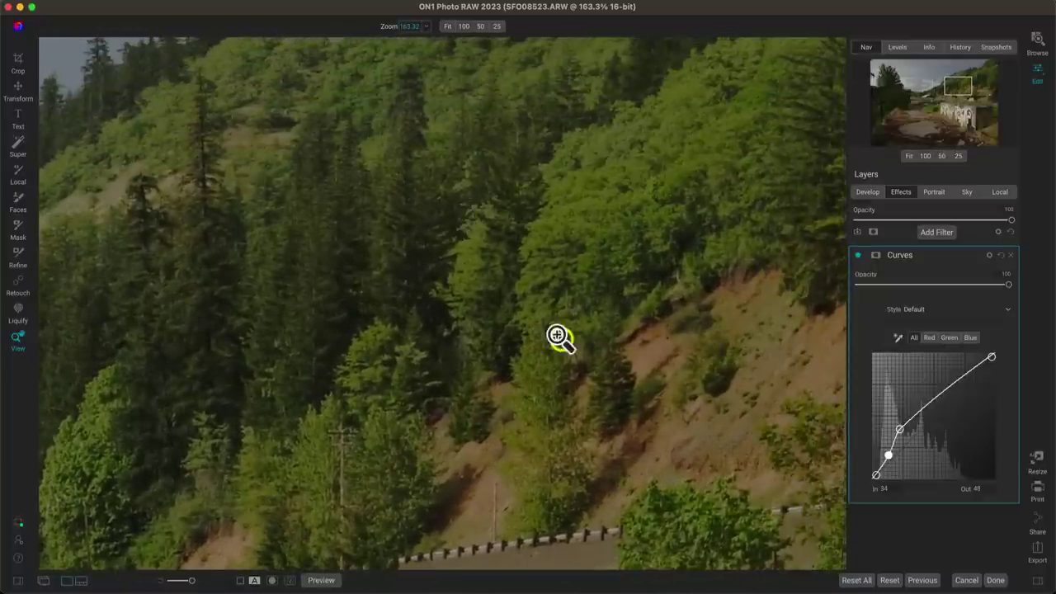
pyautogui.moveTo(889, 452)
pyautogui.mouseDown()
pyautogui.moveTo(910, 410)
pyautogui.moveTo(897, 452)
pyautogui.moveTo(894, 441)
pyautogui.mouseUp()
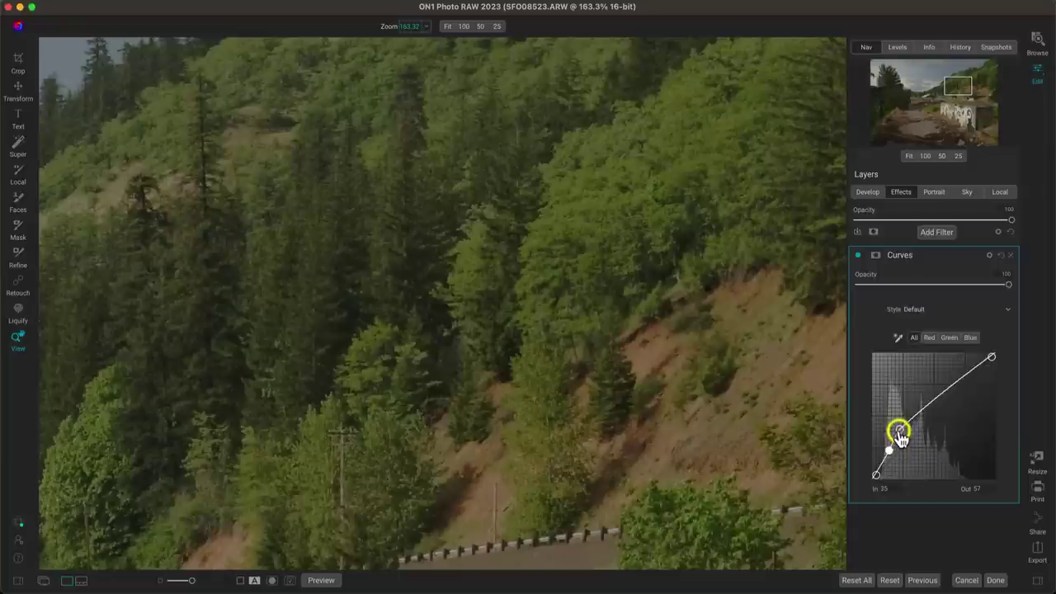
# - Try different positions for the upper curve point and set it to In 84, Out 148 to brighten the hillside
pyautogui.moveTo(660, 285); pyautogui.dragTo(605, 346)
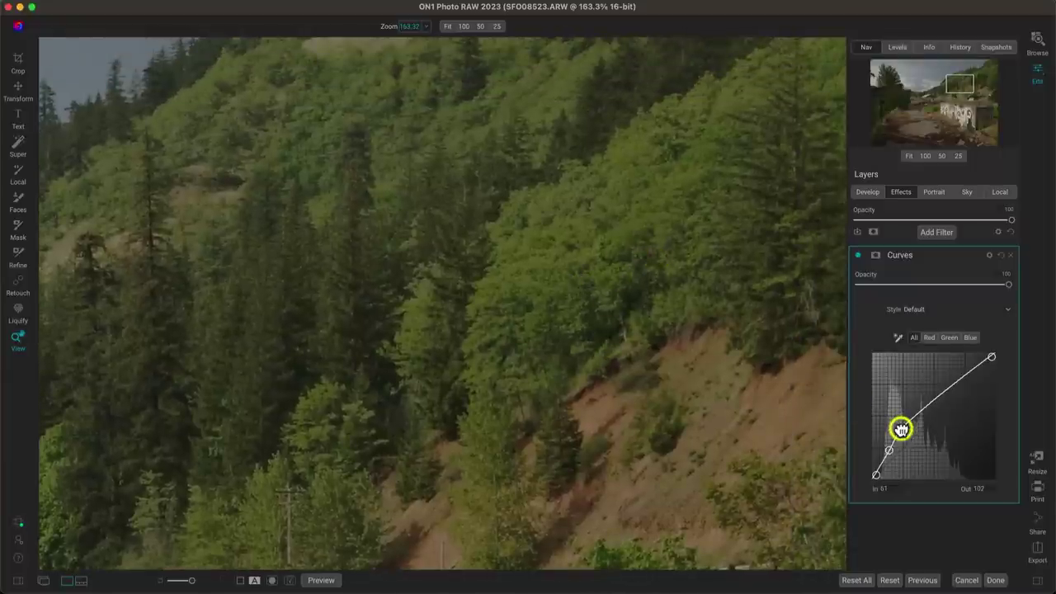
pyautogui.moveTo(902, 426); pyautogui.dragTo(906, 423)
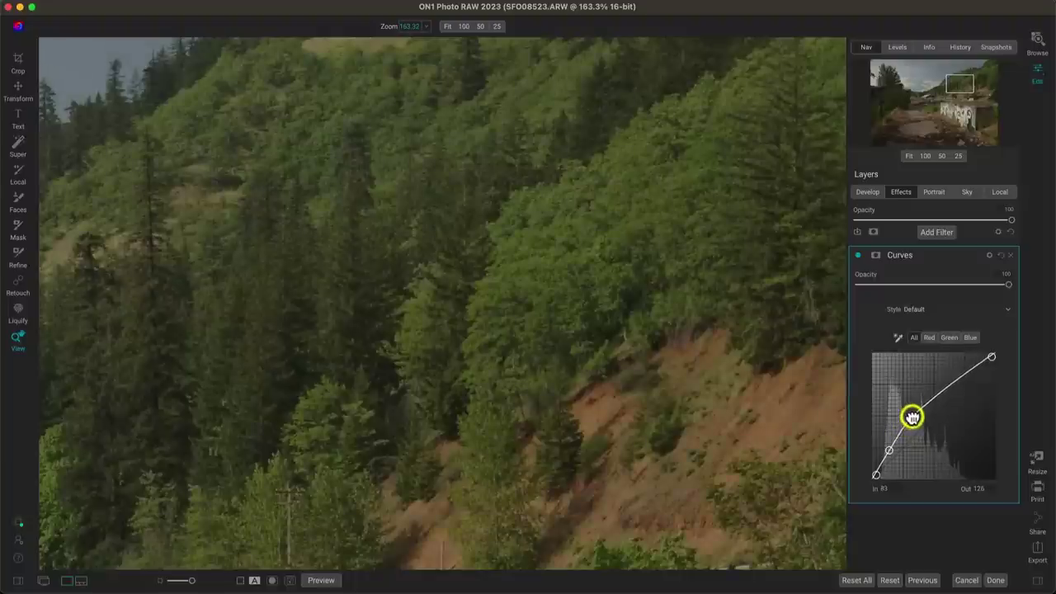
pyautogui.moveTo(917, 412); pyautogui.dragTo(914, 406)
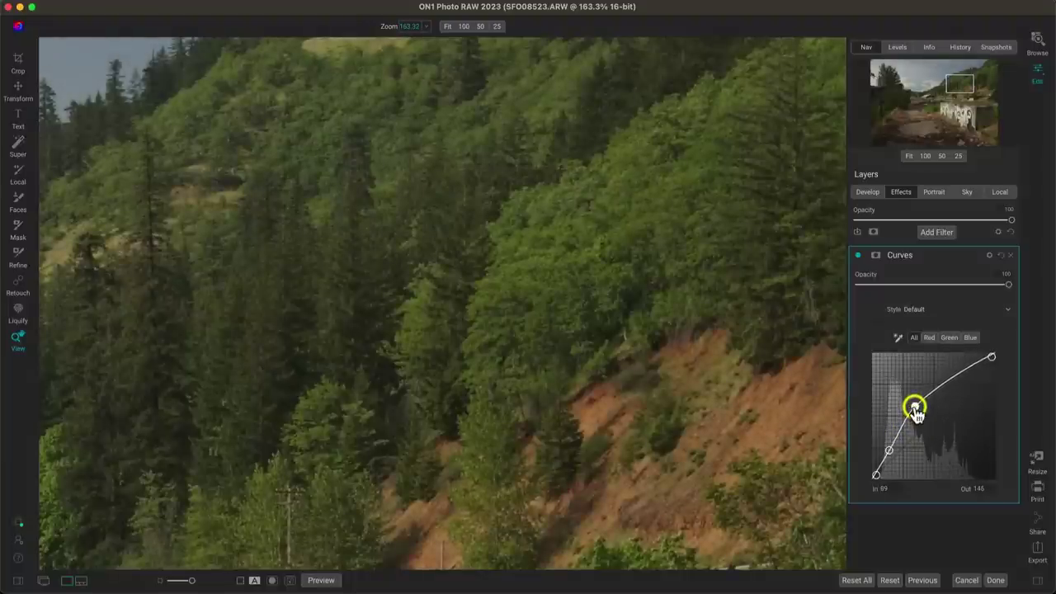
pyautogui.moveTo(911, 412); pyautogui.dragTo(904, 428)
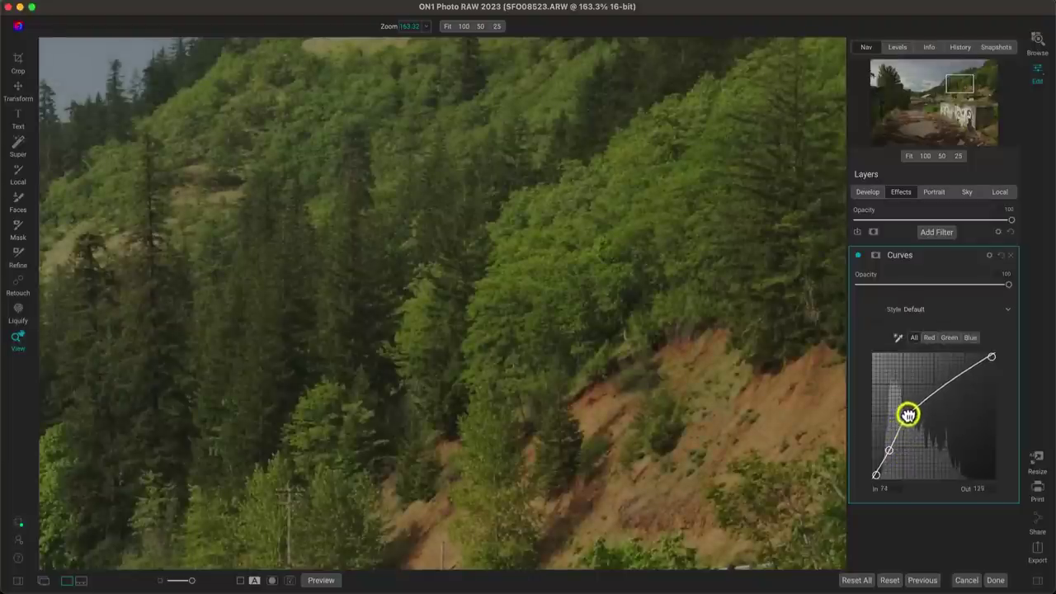
pyautogui.moveTo(912, 409); pyautogui.dragTo(912, 406)
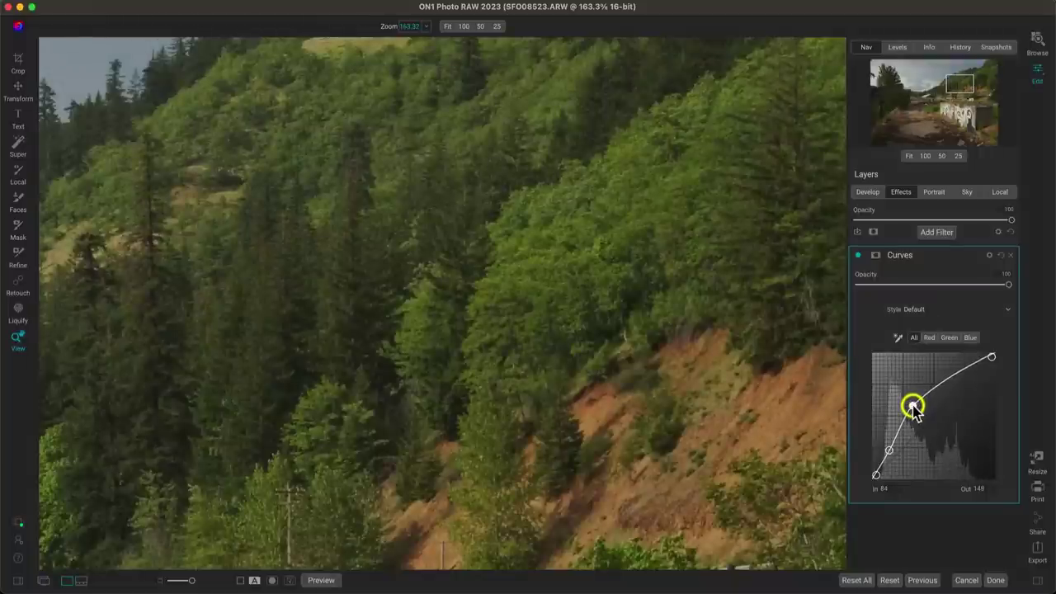
# - Add a curve point in the brighter tones at In 137, Out 191 while viewing the whole graffiti photo
pyautogui.click(659, 288)
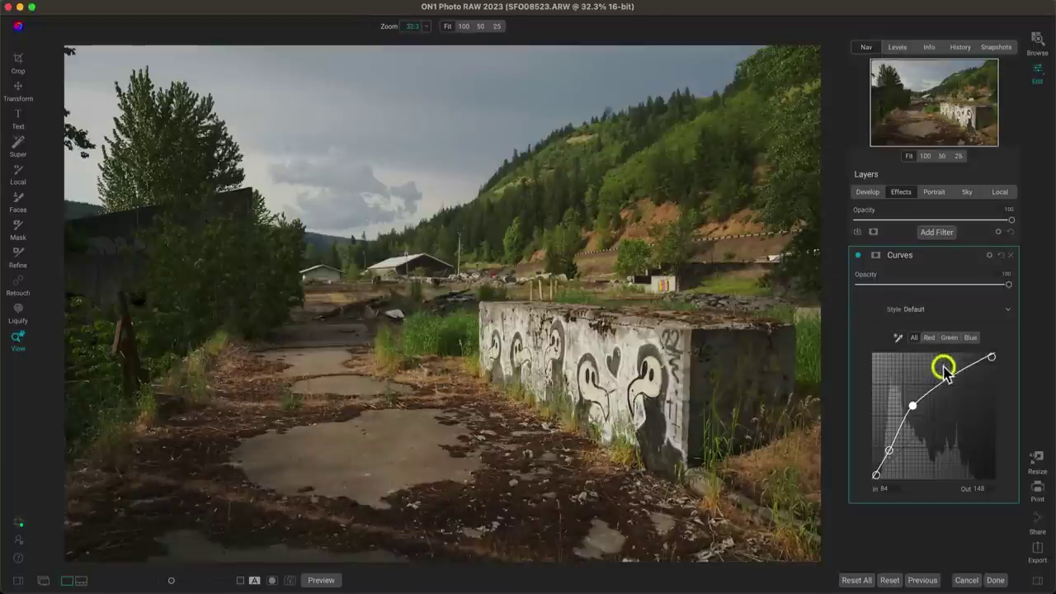
pyautogui.click(938, 385)
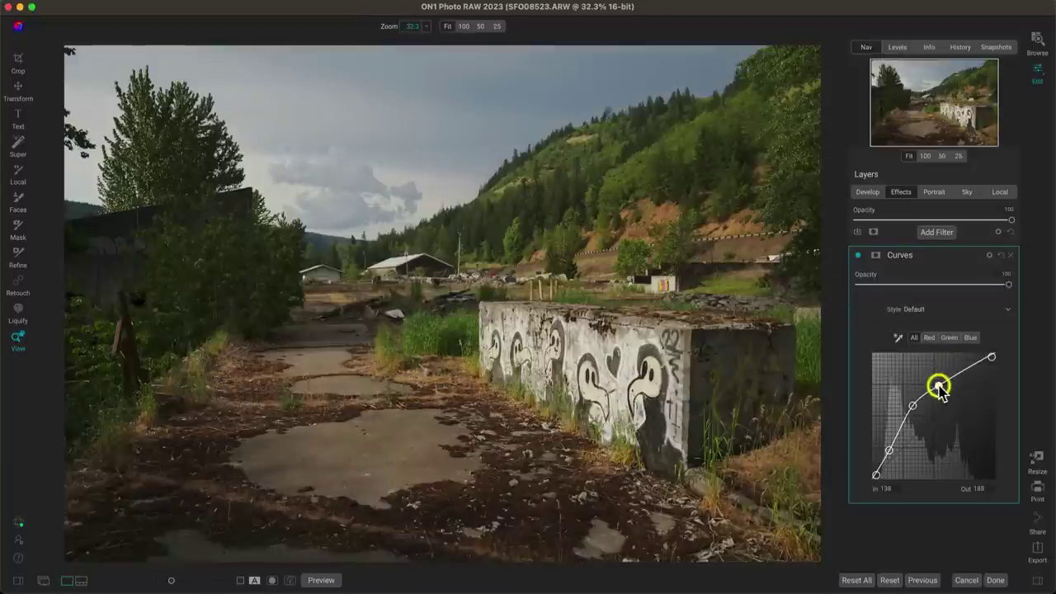
pyautogui.moveTo(939, 386)
pyautogui.mouseDown()
pyautogui.moveTo(954, 372)
pyautogui.moveTo(938, 386)
pyautogui.mouseUp()
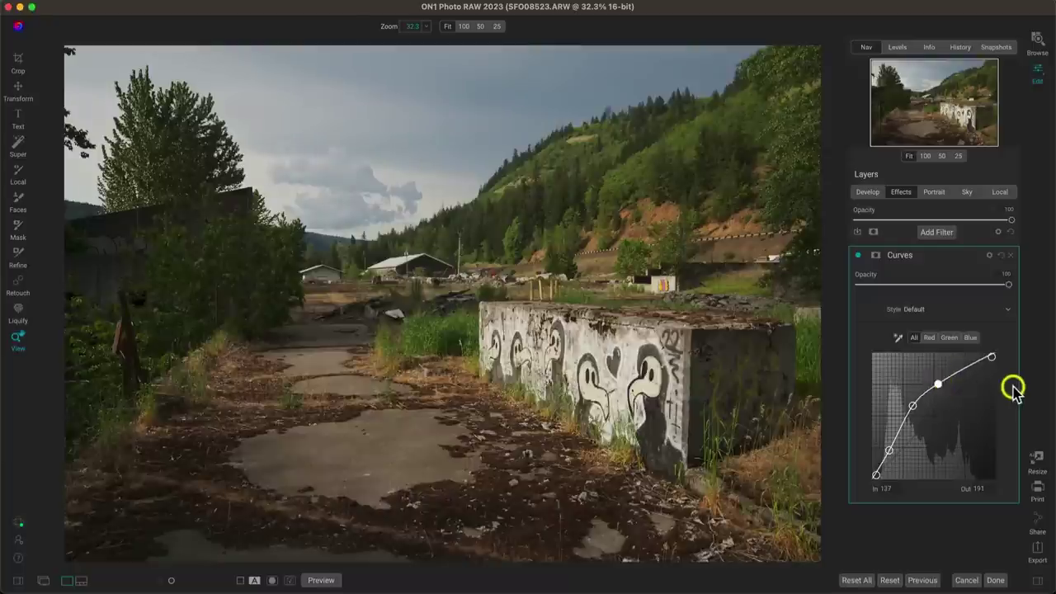
# - Compare the whole graffiti photo with the Curves filter switched off and on
pyautogui.click(858, 256)
pyautogui.click(858, 255)
pyautogui.click(858, 256)
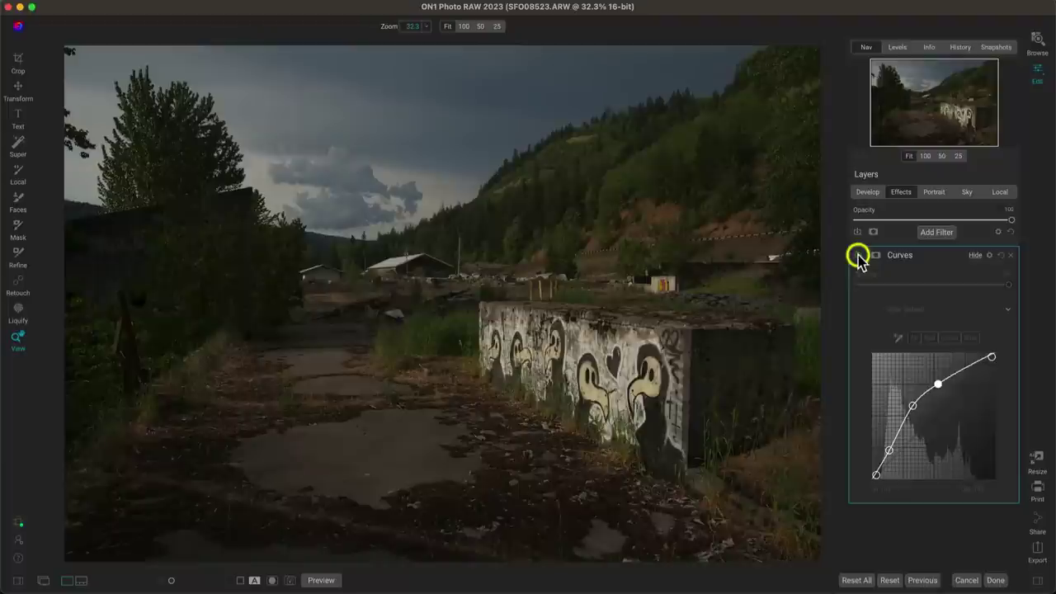
pyautogui.click(858, 256)
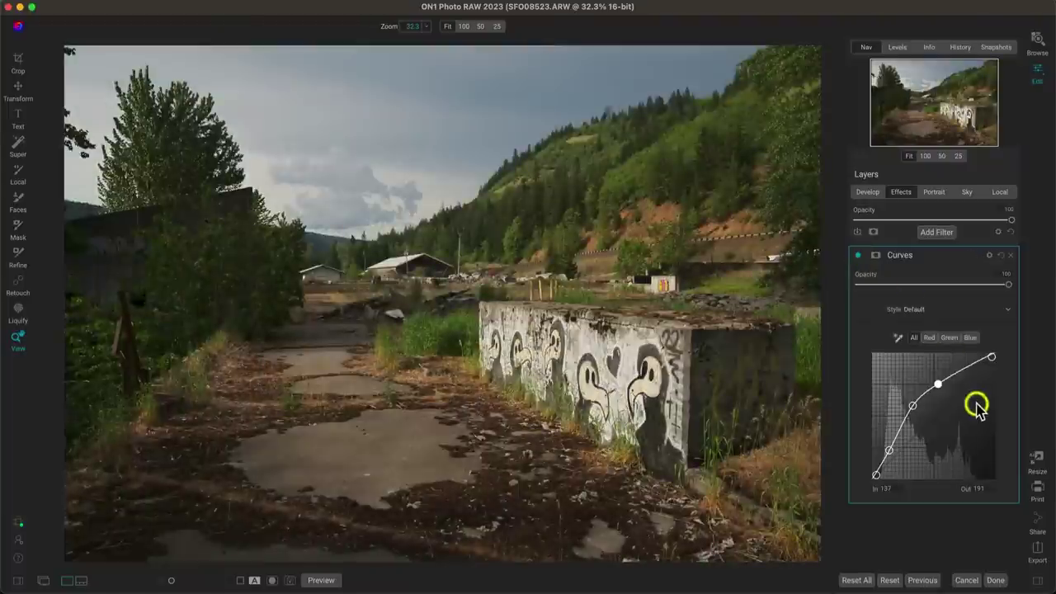
# - Move the middle curve point to In 73, Out 148 while viewing the hillside trees up close, and compare the filter off and on
pyautogui.click(582, 200)
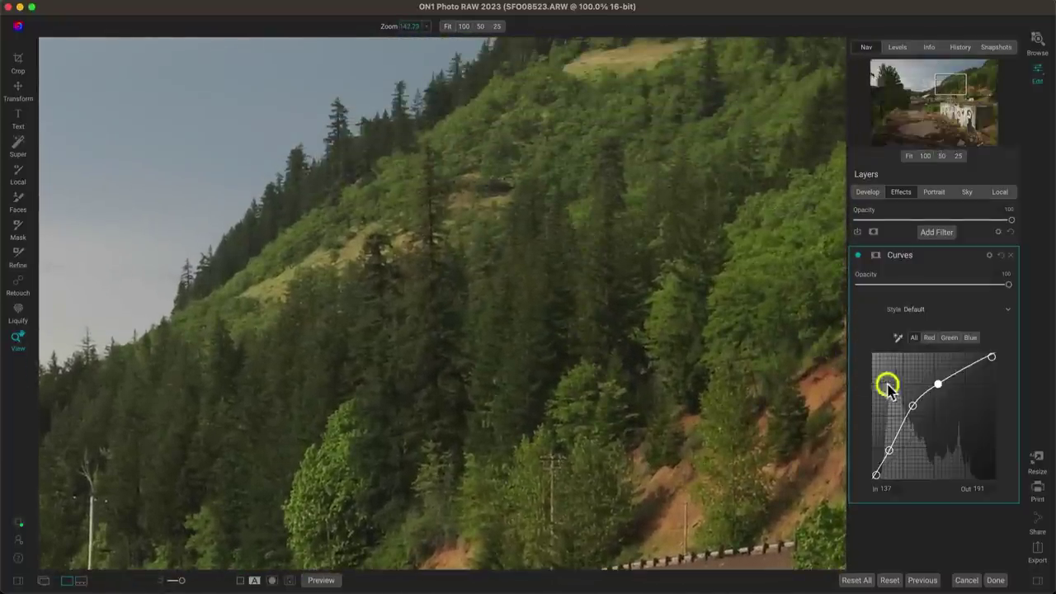
pyautogui.moveTo(913, 405); pyautogui.dragTo(897, 421)
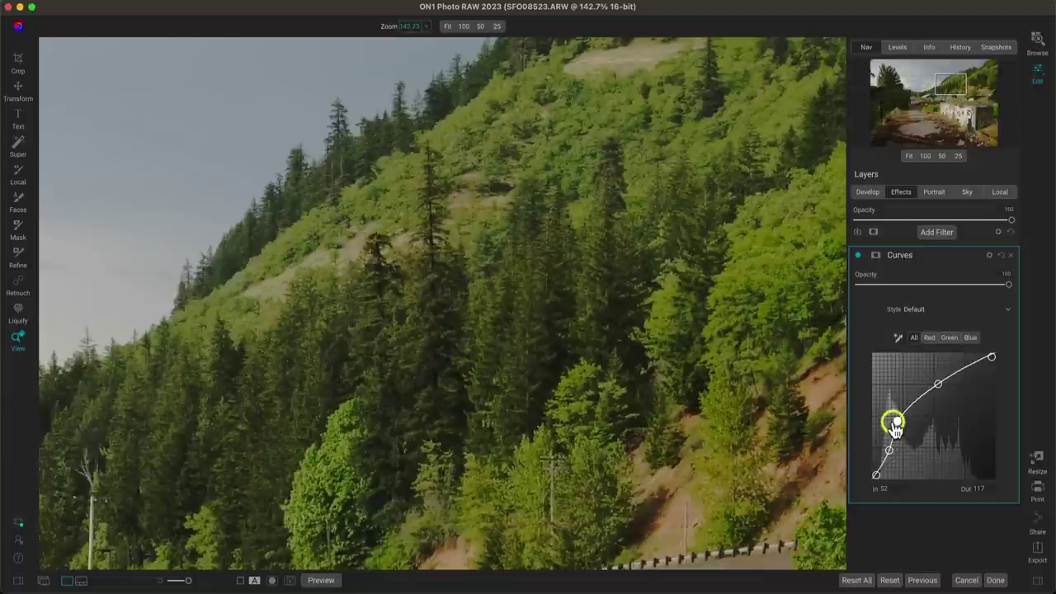
pyautogui.moveTo(896, 421); pyautogui.dragTo(907, 405)
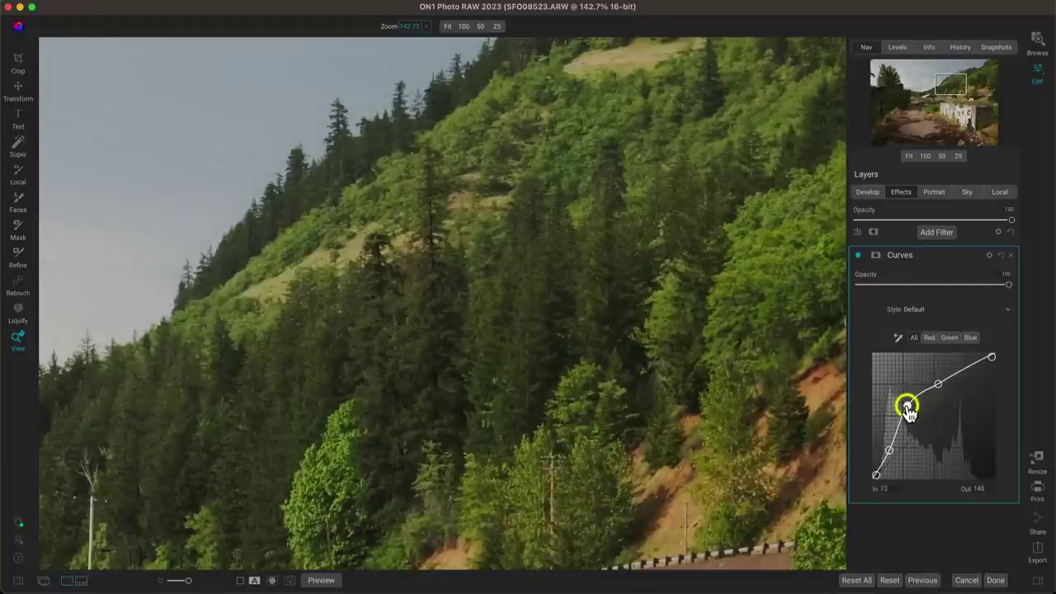
pyautogui.click(858, 255)
pyautogui.click(858, 255)
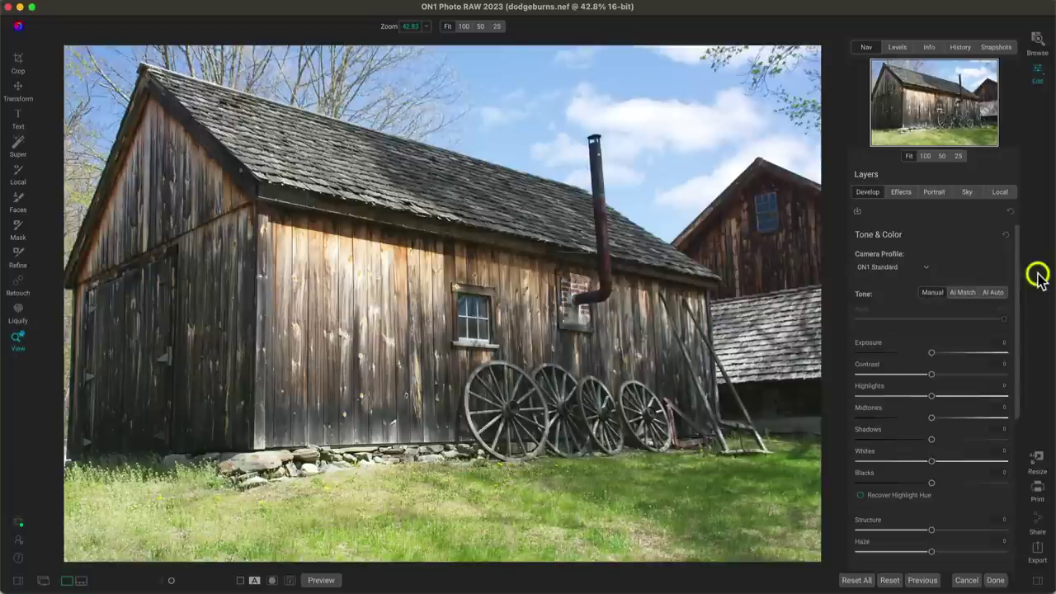
# - Check the barn photo for clipping, set Exposure to -1.3, Midtones to 37 and Contrast to 15, and compare with the original
pyautogui.press('j')
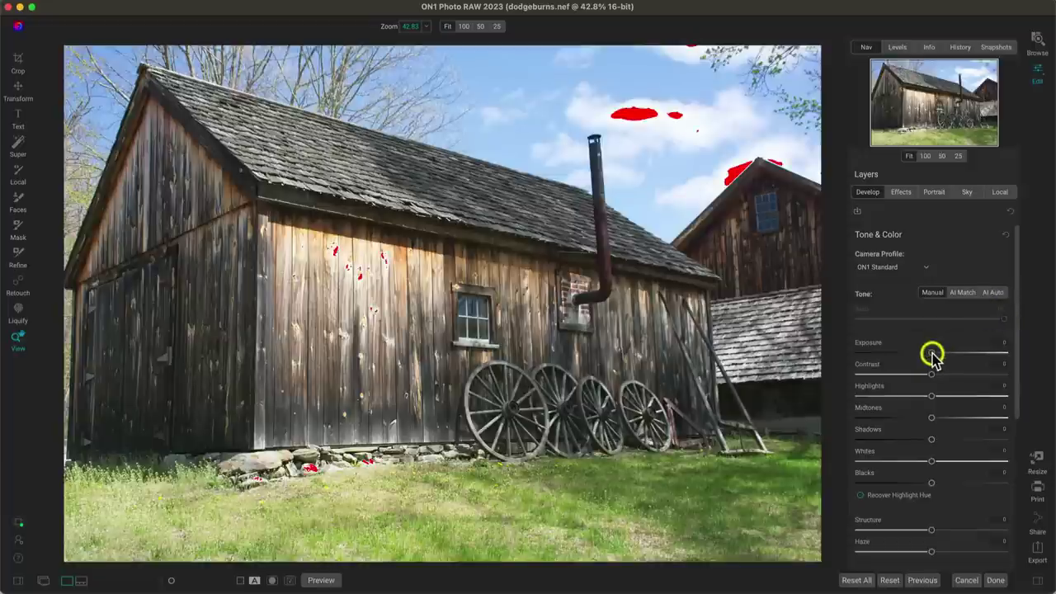
pyautogui.moveTo(932, 353); pyautogui.dragTo(912, 355)
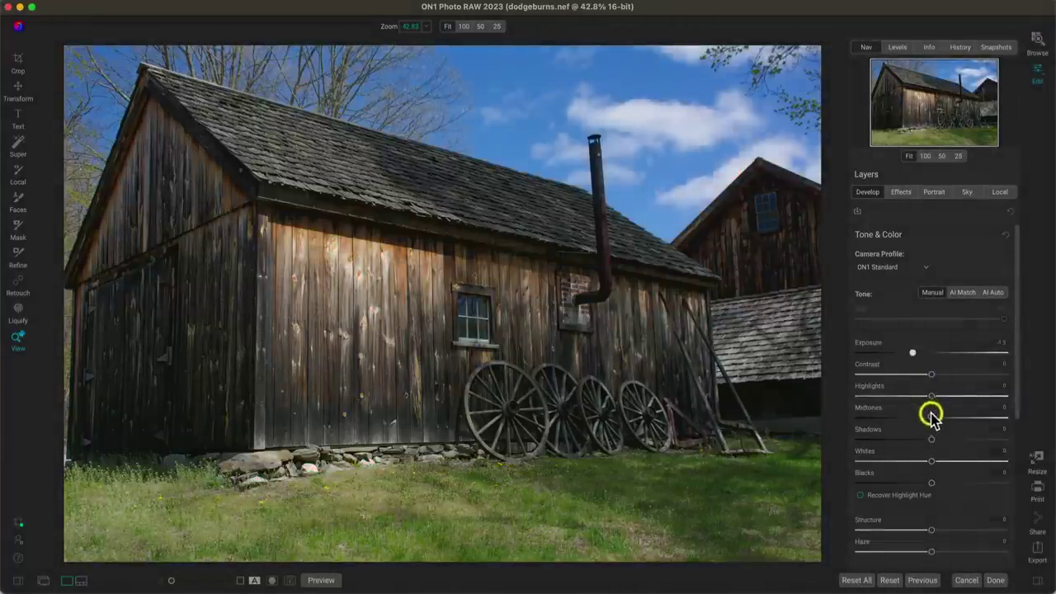
pyautogui.moveTo(931, 418); pyautogui.dragTo(959, 418)
pyautogui.moveTo(931, 372); pyautogui.dragTo(941, 376)
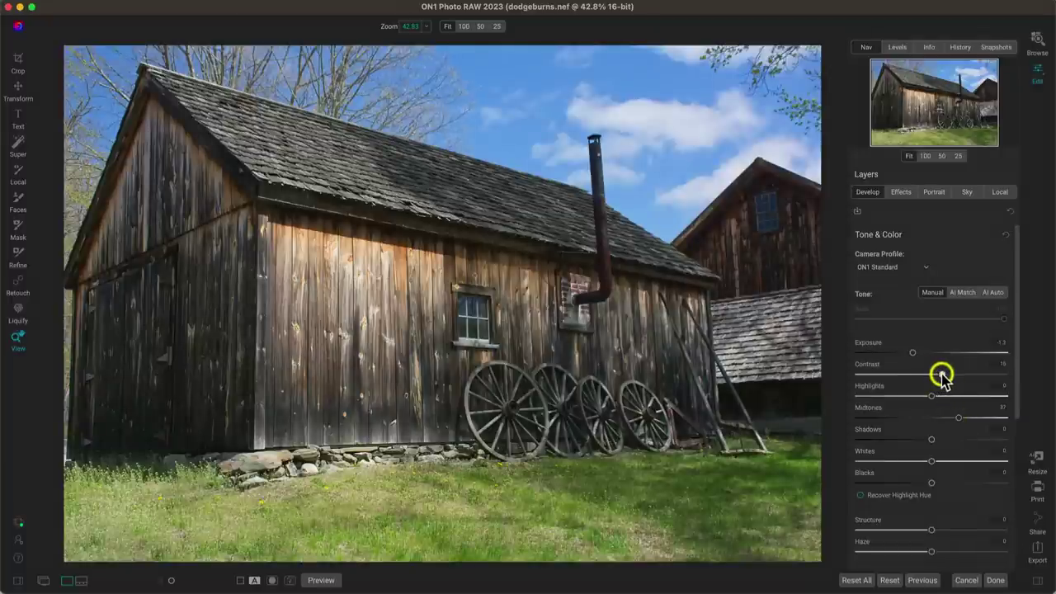
pyautogui.press('\\')
pyautogui.press('\\')
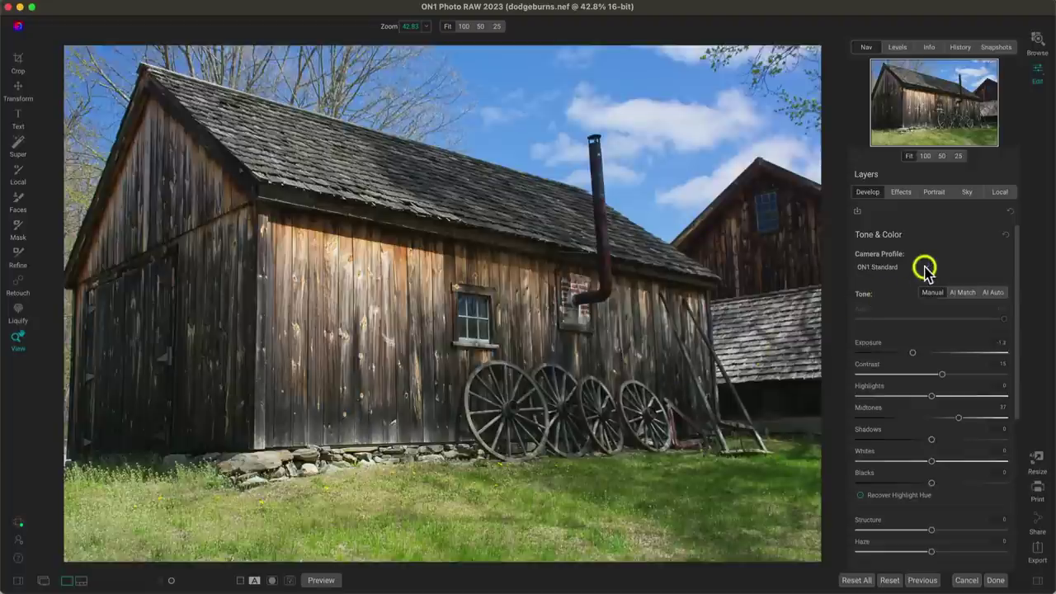
# - Add a Curves filter to the barn photo's effects and rename it Brighten
pyautogui.click(903, 193)
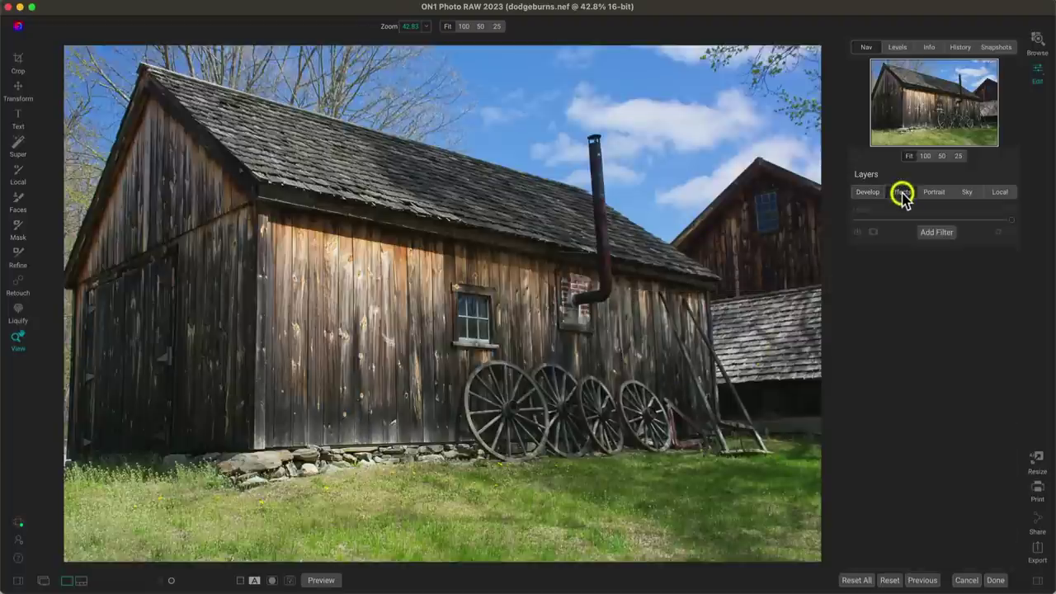
pyautogui.click(935, 233)
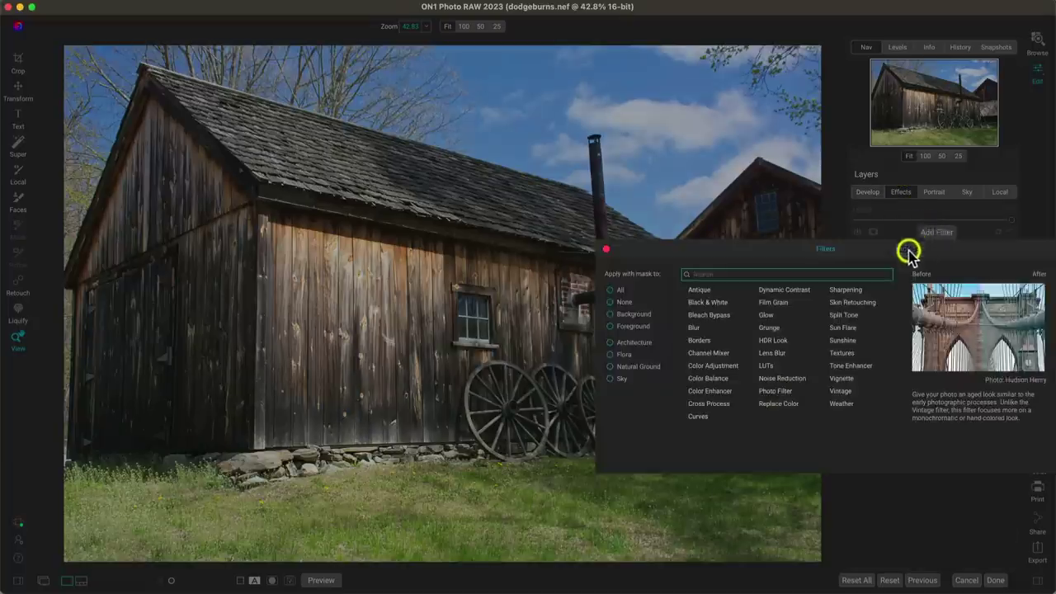
pyautogui.click(701, 417)
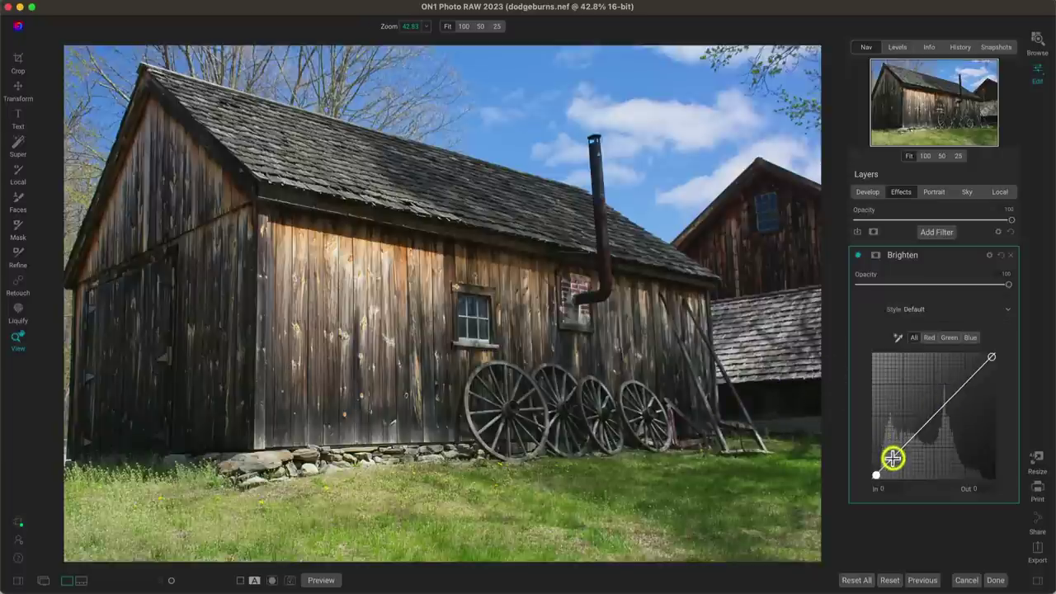
# - Raise the Brighten curve with points at In 85, Out 119 and In 185, Out 208, and anchor the shadows with a lower point
pyautogui.moveTo(888, 458); pyautogui.dragTo(957, 374)
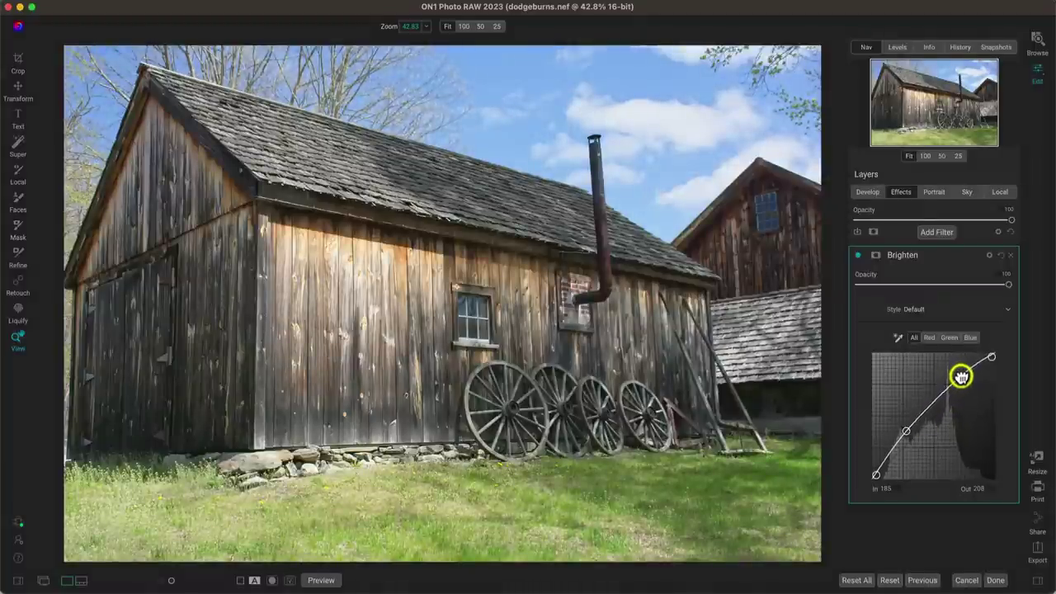
pyautogui.click(890, 452)
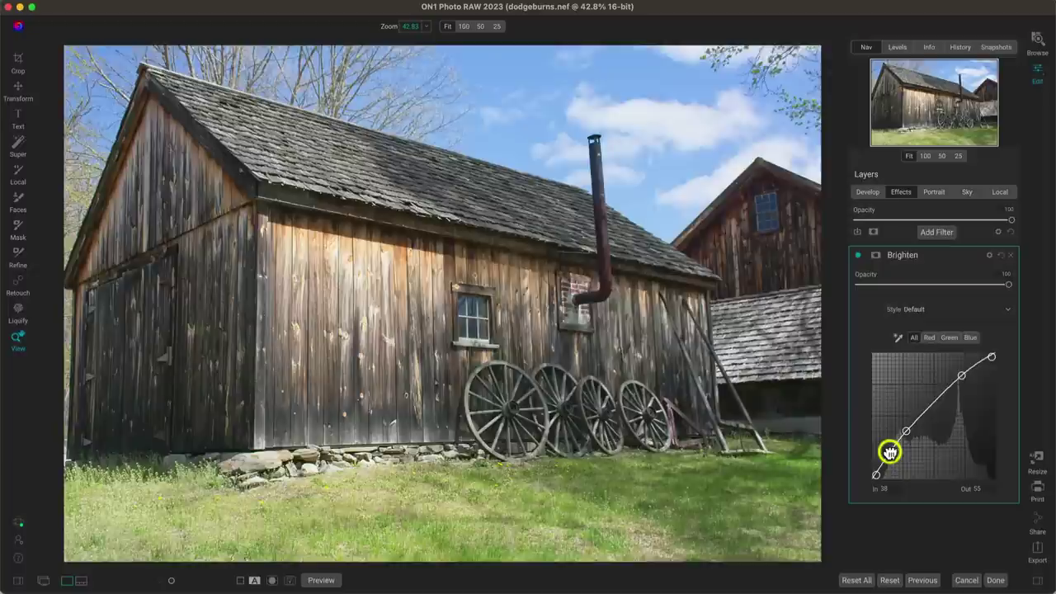
pyautogui.moveTo(891, 453); pyautogui.dragTo(910, 421)
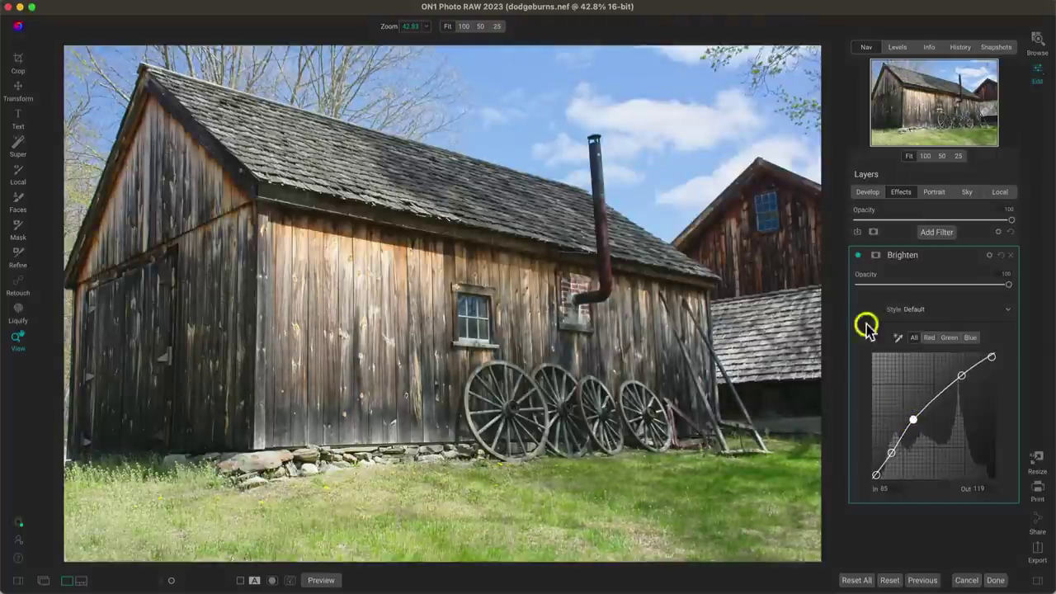
# - Compare the Brighten filter off and on, first close up on the roof shingles and again on the whole barn photo
pyautogui.click(446, 195)
pyautogui.scroll(5, 446, 194)
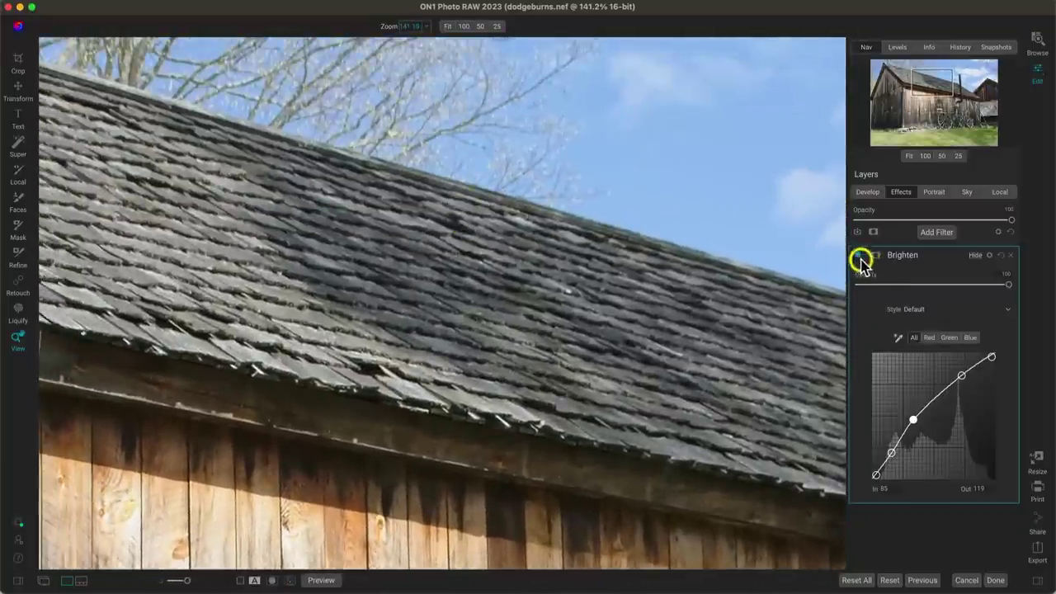
pyautogui.click(857, 254)
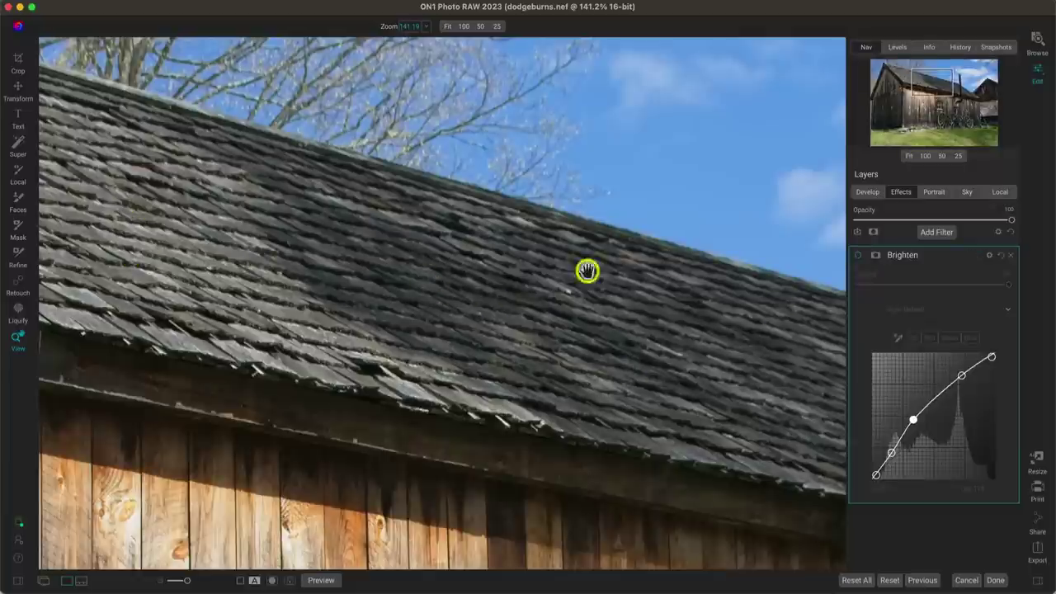
pyautogui.click(858, 256)
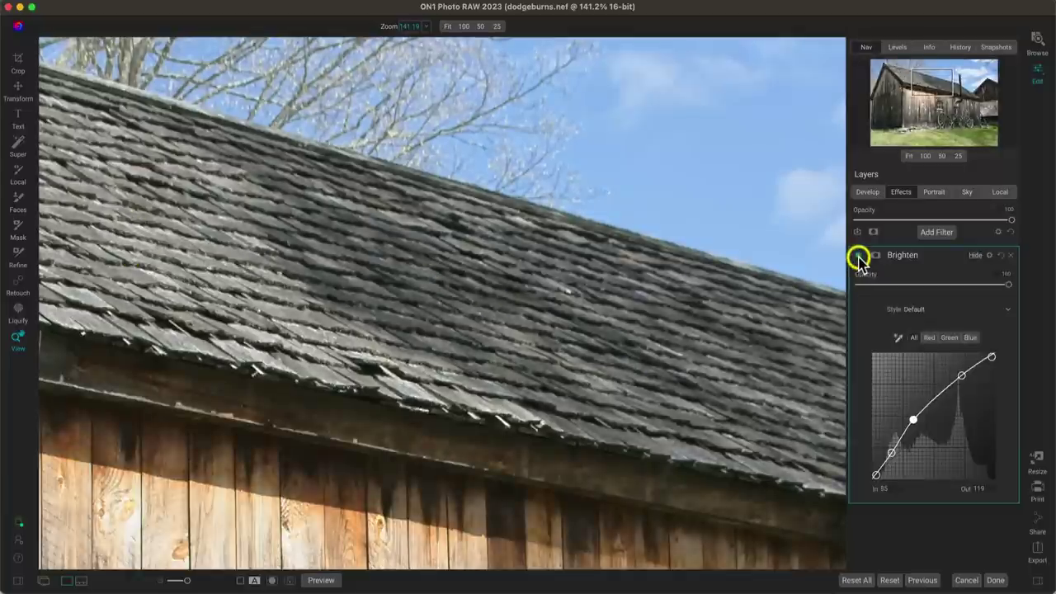
pyautogui.click(858, 256)
pyautogui.press('super+0')
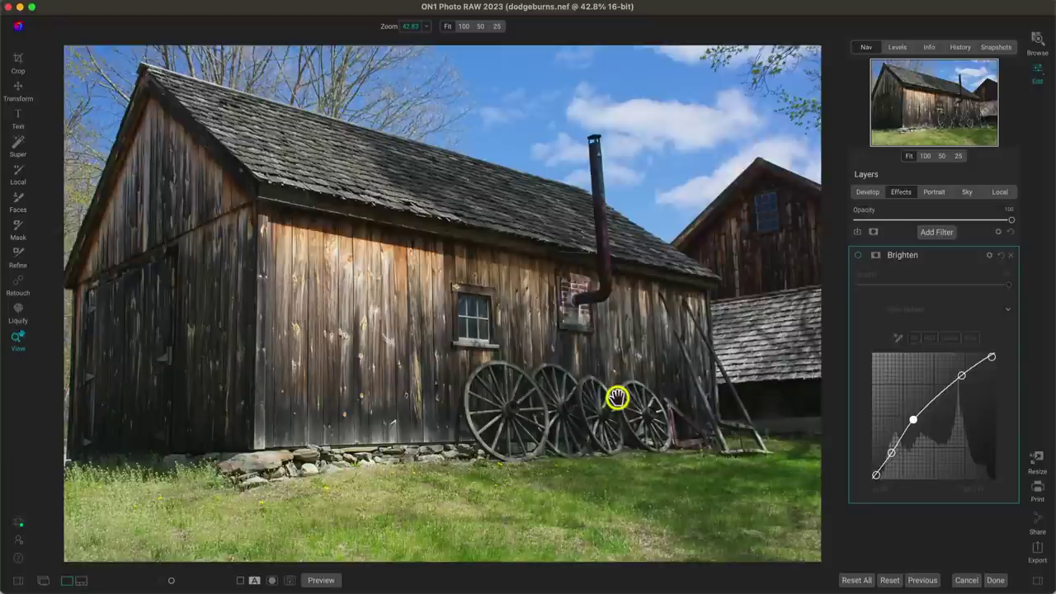
pyautogui.click(858, 259)
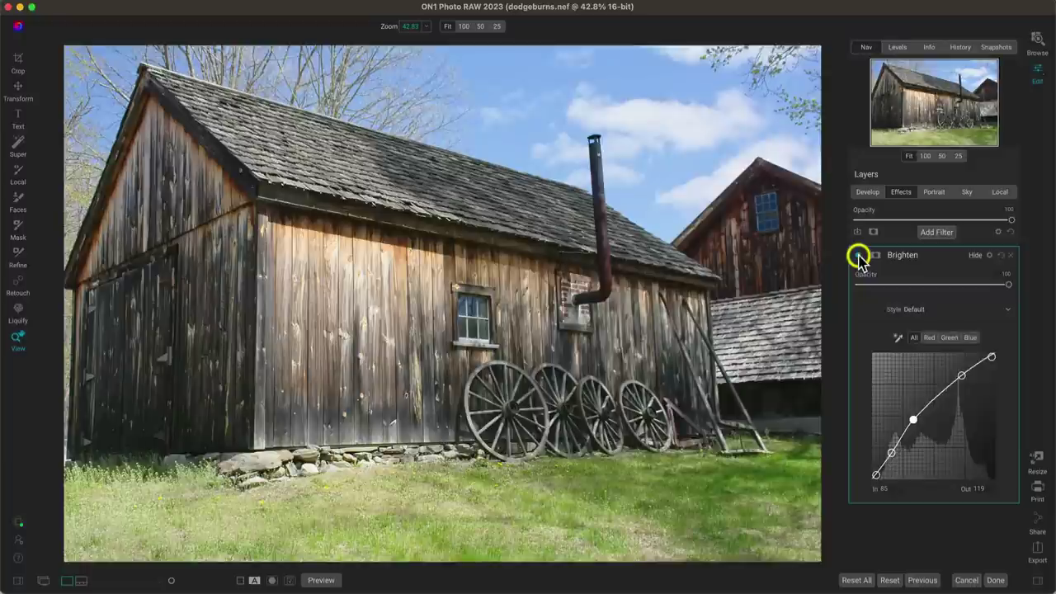
# - Invert the Brighten filter's mask to hide the effect and enlarge the masking brush to size 800
pyautogui.click(874, 256)
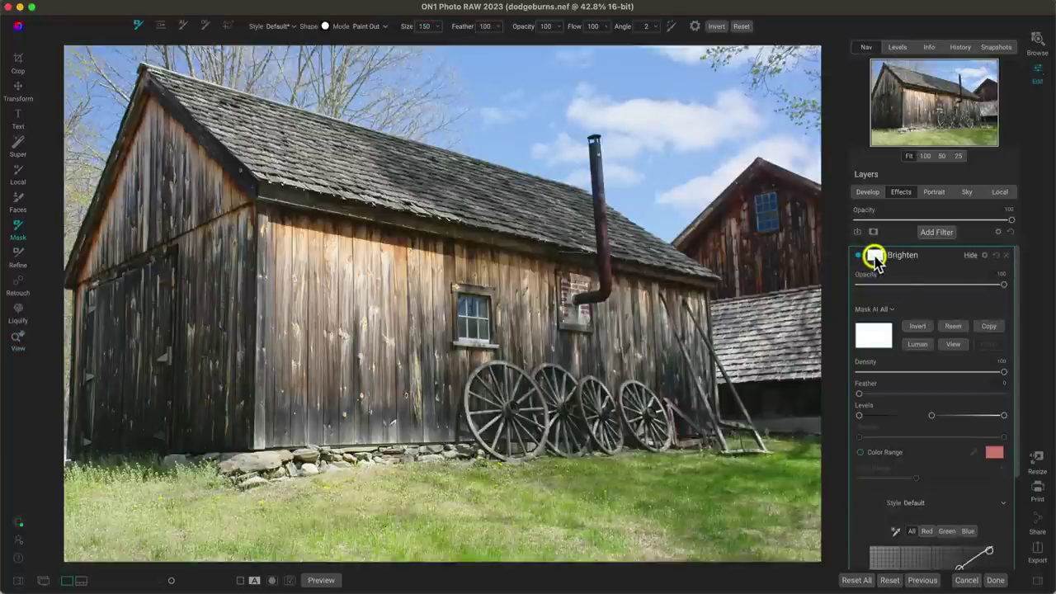
pyautogui.click(918, 327)
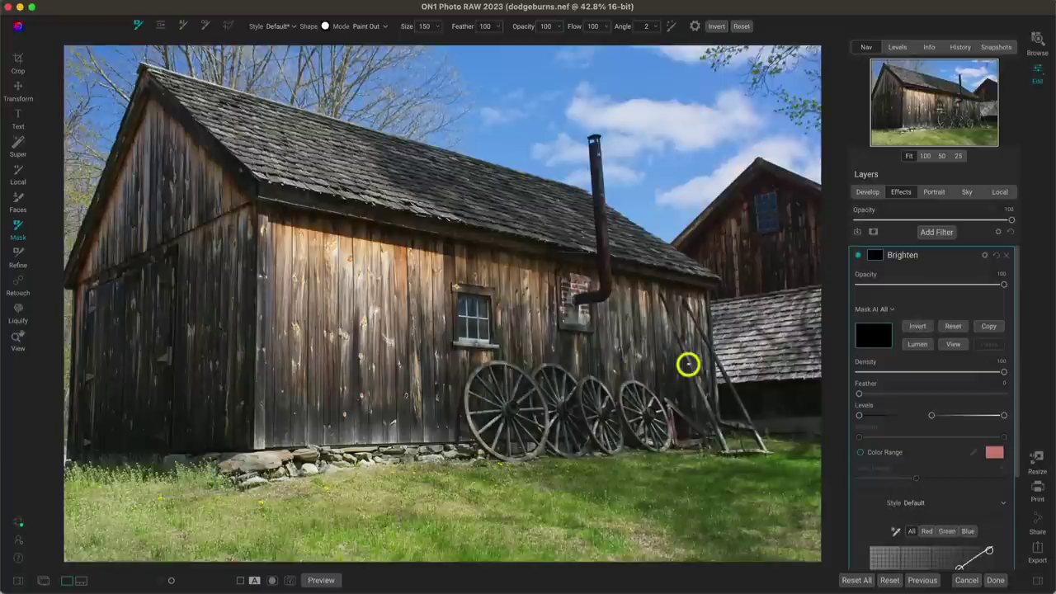
pyautogui.press(']')
pyautogui.press(']')
pyautogui.press(']')
pyautogui.press(']')
pyautogui.press(']')
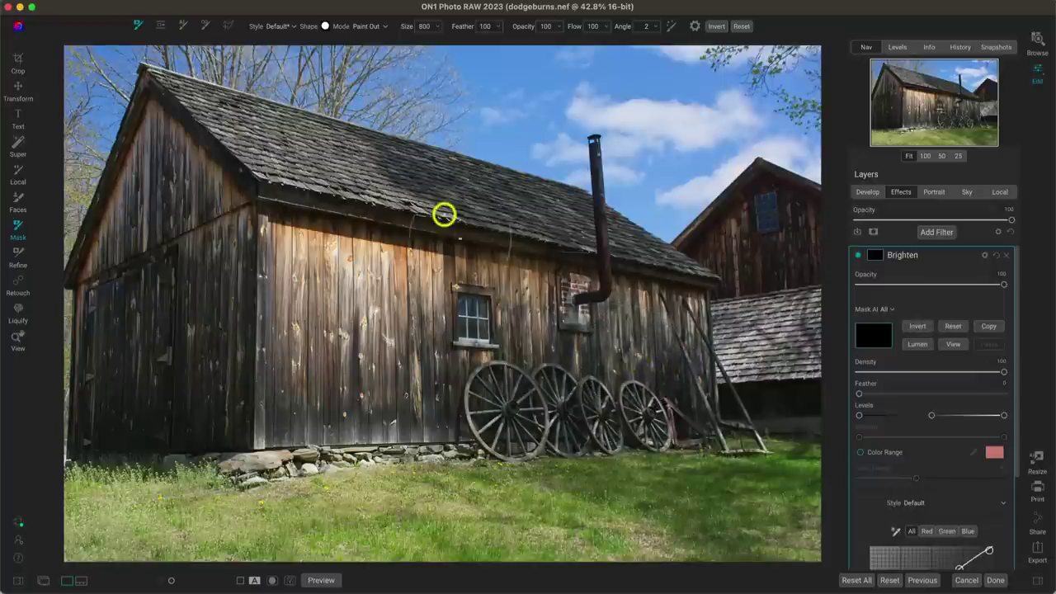
# - Paint in the Brighten effect over the shaded grass beside the wheels and over the red outbuilding and its roof
pyautogui.click(375, 26)
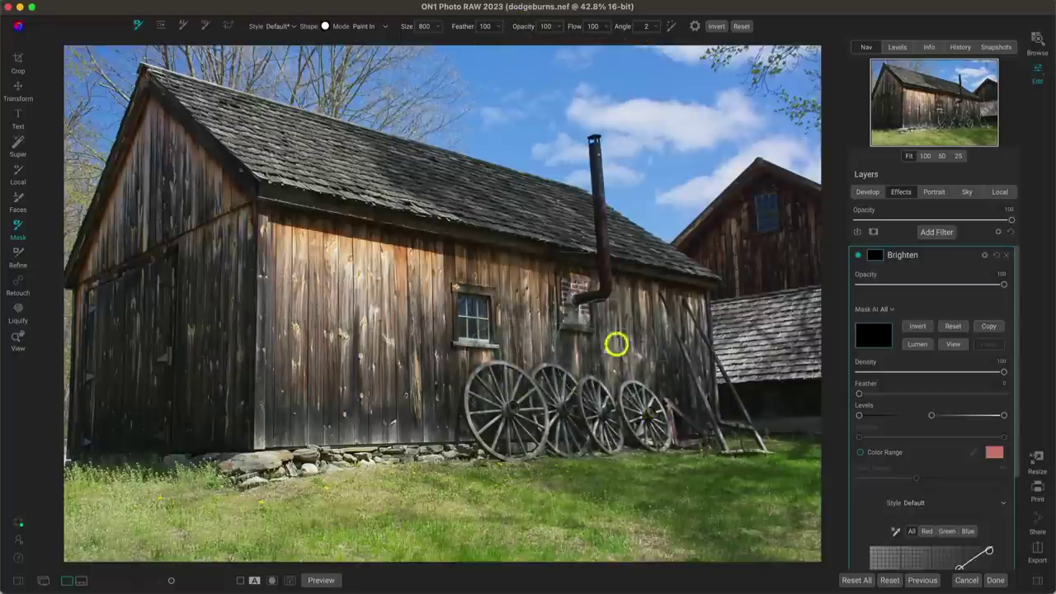
pyautogui.moveTo(671, 432)
pyautogui.mouseDown()
pyautogui.moveTo(621, 485)
pyautogui.moveTo(586, 473)
pyautogui.moveTo(689, 510)
pyautogui.moveTo(747, 477)
pyautogui.moveTo(814, 466)
pyautogui.moveTo(812, 497)
pyautogui.moveTo(780, 494)
pyautogui.moveTo(704, 527)
pyautogui.moveTo(814, 565)
pyautogui.mouseUp()
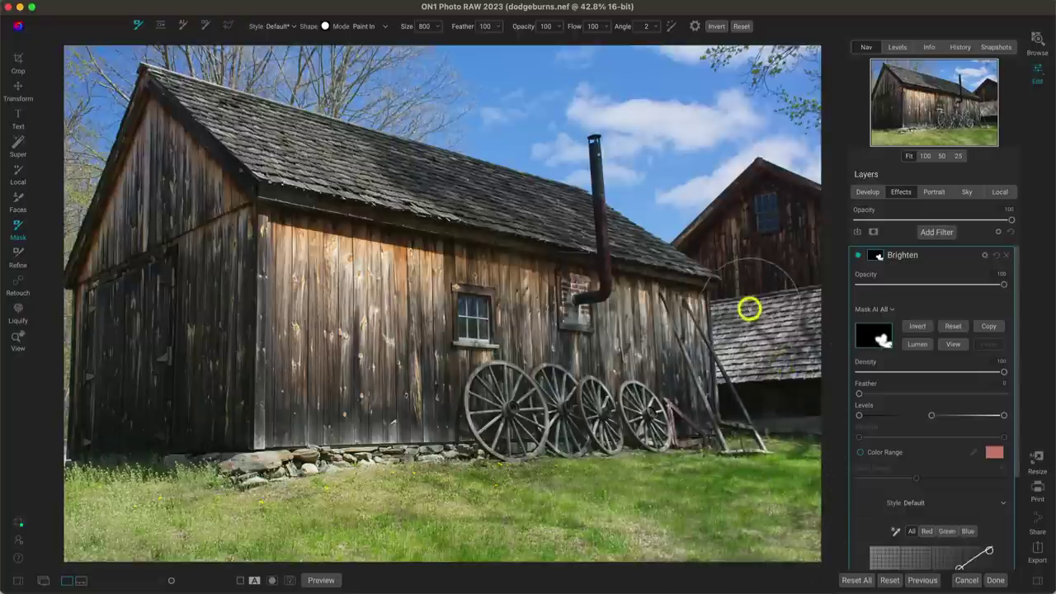
pyautogui.moveTo(775, 235)
pyautogui.mouseDown()
pyautogui.moveTo(816, 262)
pyautogui.moveTo(826, 390)
pyautogui.moveTo(820, 408)
pyautogui.moveTo(739, 410)
pyautogui.mouseUp()
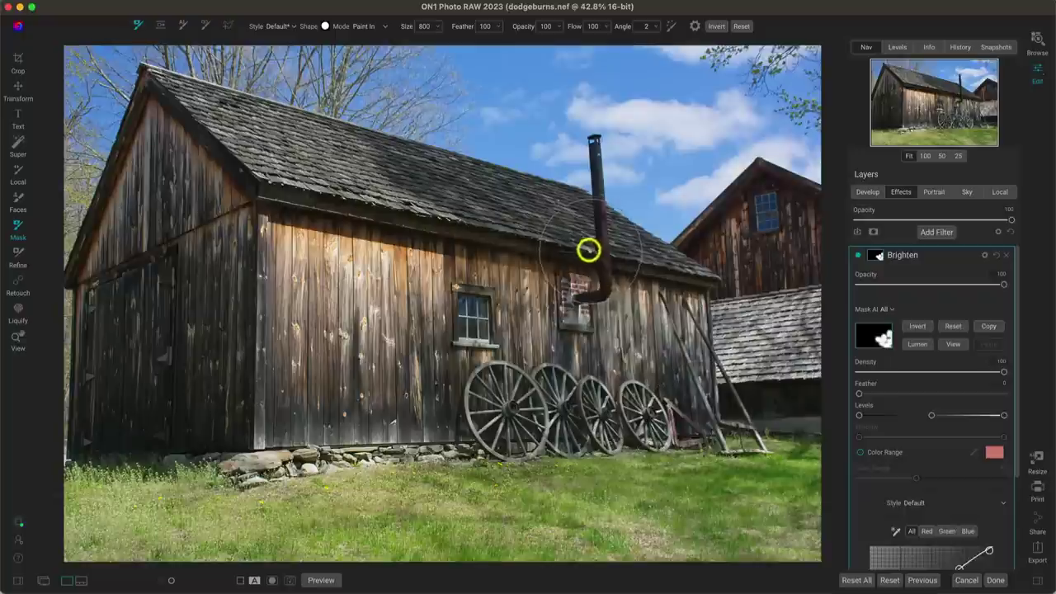
# - Reduce the masking brush to size 250 and paint in the Brighten effect along the dark shadow on the barn roof
pyautogui.press('[')
pyautogui.press('[')
pyautogui.press('[')
pyautogui.press('[')
pyautogui.press('[')
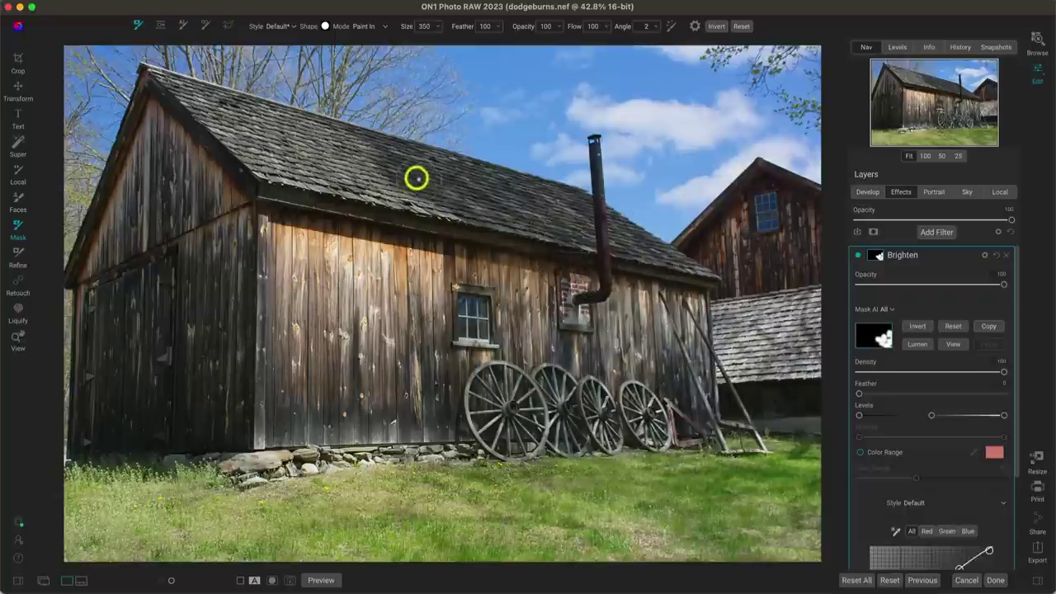
pyautogui.moveTo(397, 165)
pyautogui.mouseDown()
pyautogui.moveTo(467, 200)
pyautogui.moveTo(388, 153)
pyautogui.moveTo(599, 215)
pyautogui.moveTo(650, 263)
pyautogui.moveTo(467, 224)
pyautogui.moveTo(456, 213)
pyautogui.moveTo(583, 238)
pyautogui.moveTo(671, 270)
pyautogui.moveTo(567, 202)
pyautogui.moveTo(452, 180)
pyautogui.moveTo(493, 199)
pyautogui.mouseUp()
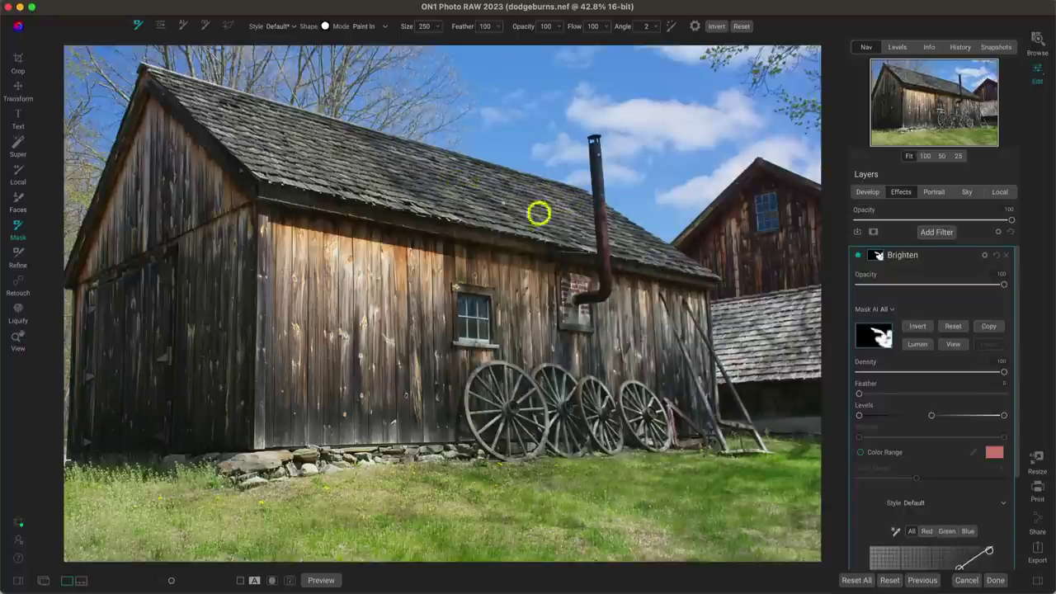
# - Compare the barn photo with the masked Brighten filter switched off and on
pyautogui.click(856, 256)
pyautogui.click(857, 256)
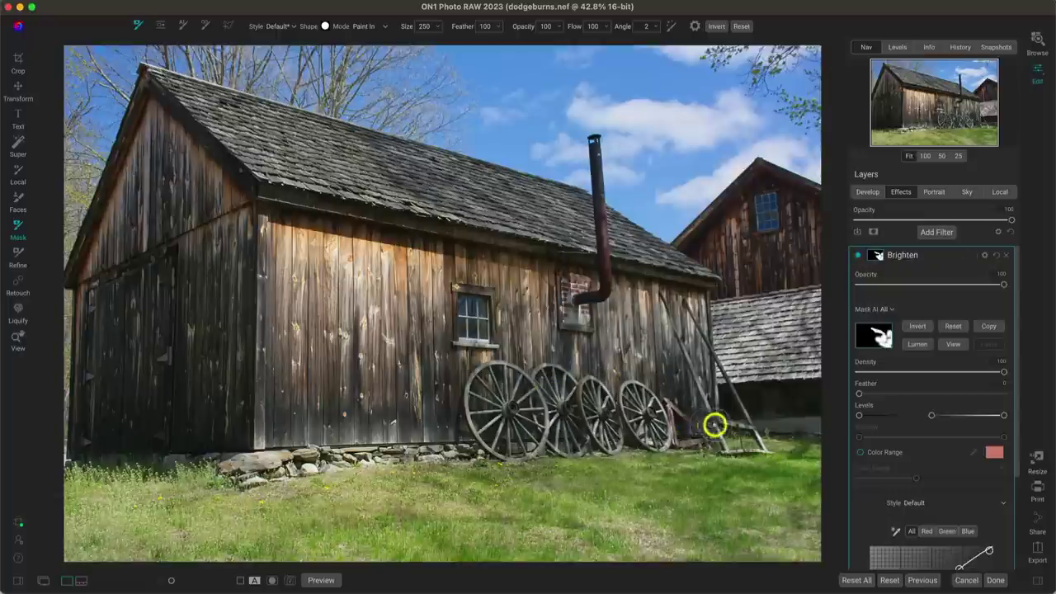
pyautogui.click(860, 256)
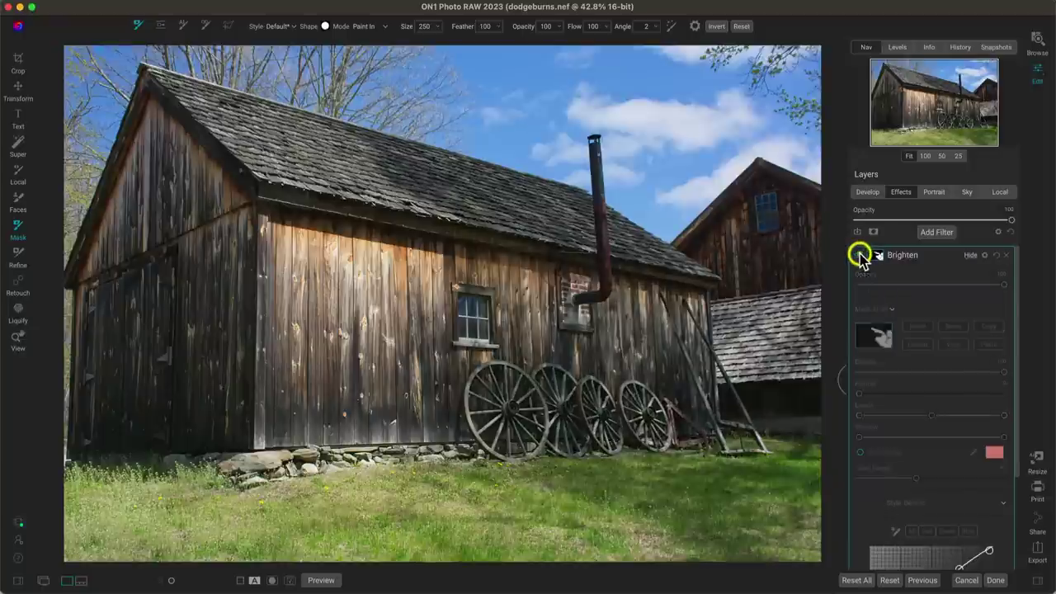
pyautogui.click(860, 256)
pyautogui.click(860, 257)
pyautogui.click(860, 256)
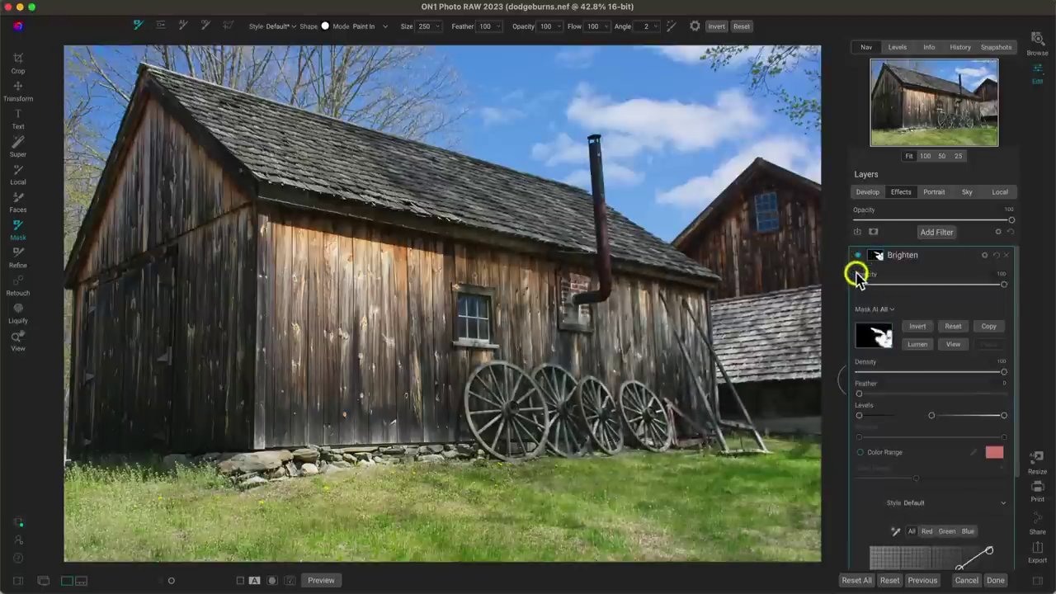
# - Add a second Curves filter to the barn photo and pull its midtones and shadows down, with the shadow point at In 66, Out 38
pyautogui.click(930, 234)
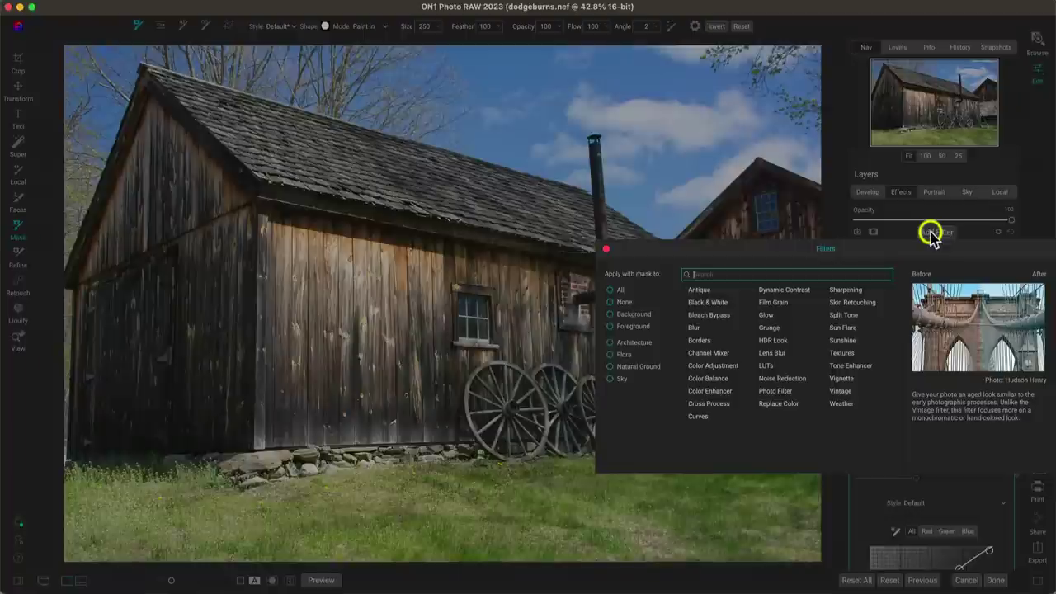
pyautogui.click(699, 416)
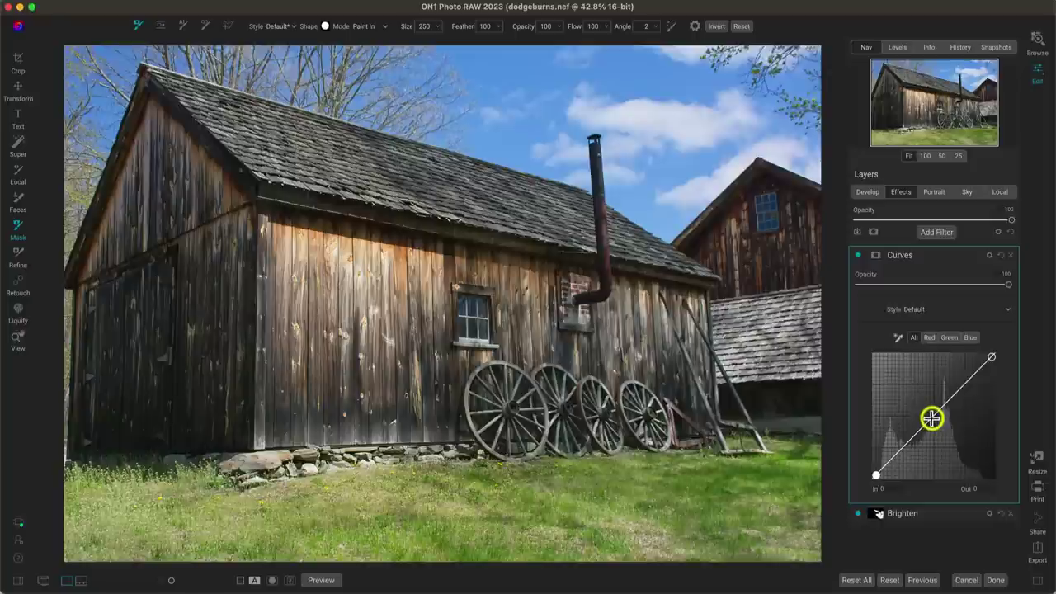
pyautogui.moveTo(931, 420); pyautogui.dragTo(935, 432)
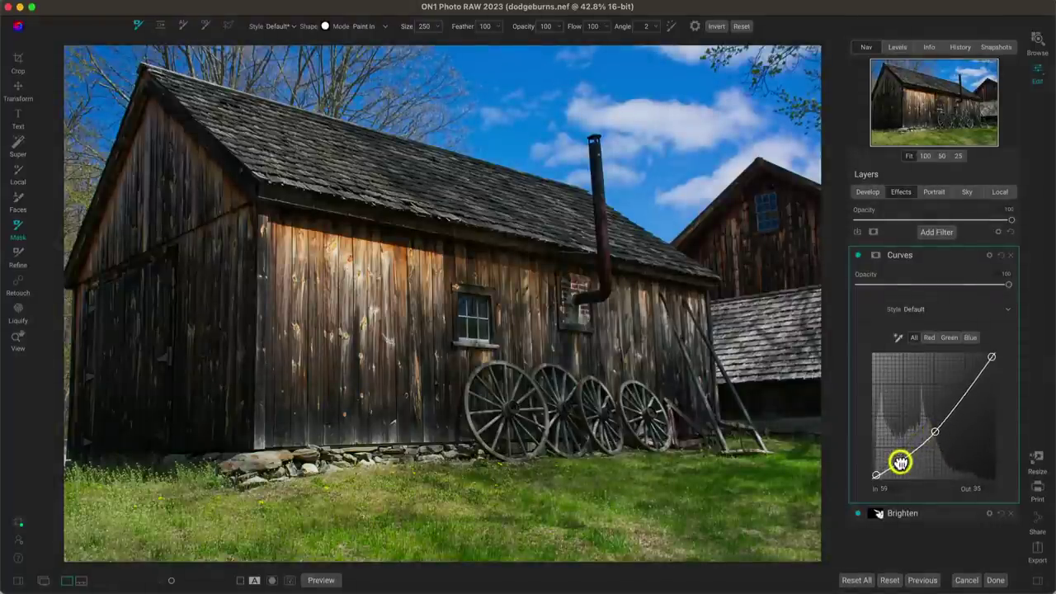
pyautogui.moveTo(900, 460); pyautogui.dragTo(903, 459)
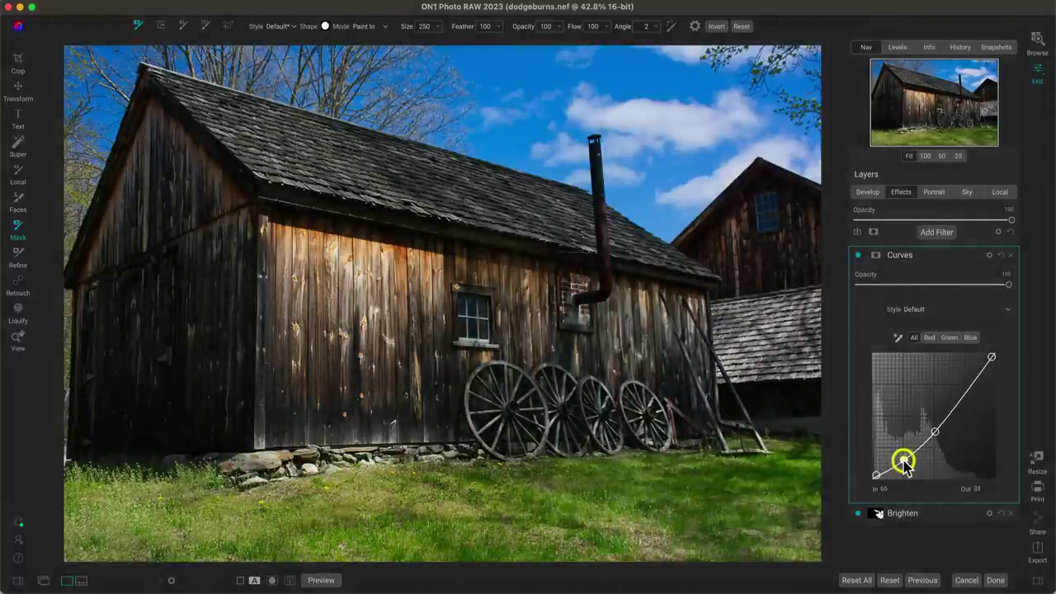
# - Compare the barn photo with the darkening Curves filter off and on, including a close-up of the stone foundation and grass
pyautogui.click(857, 257)
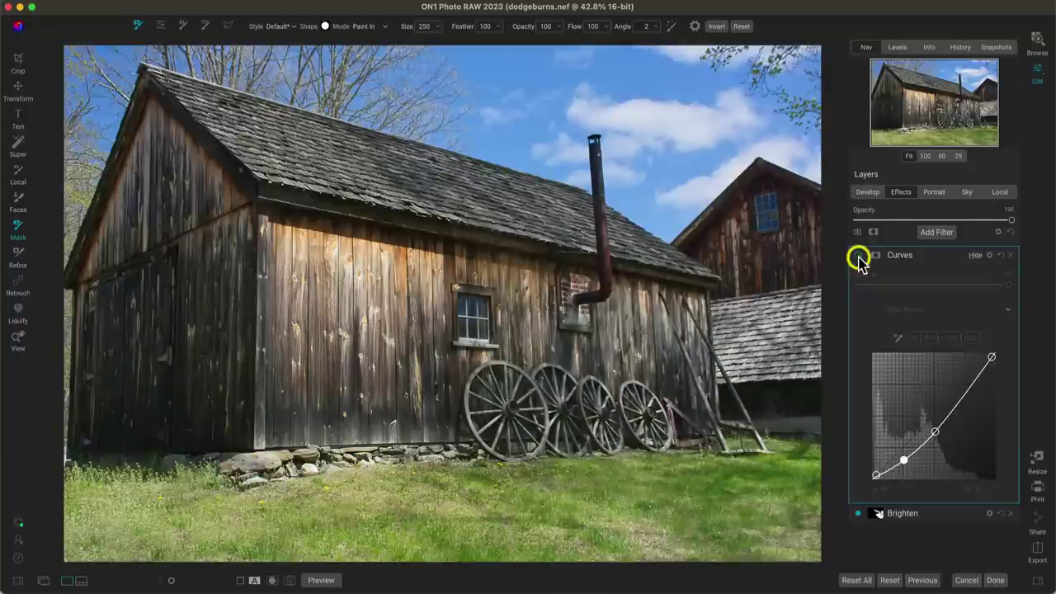
pyautogui.click(857, 257)
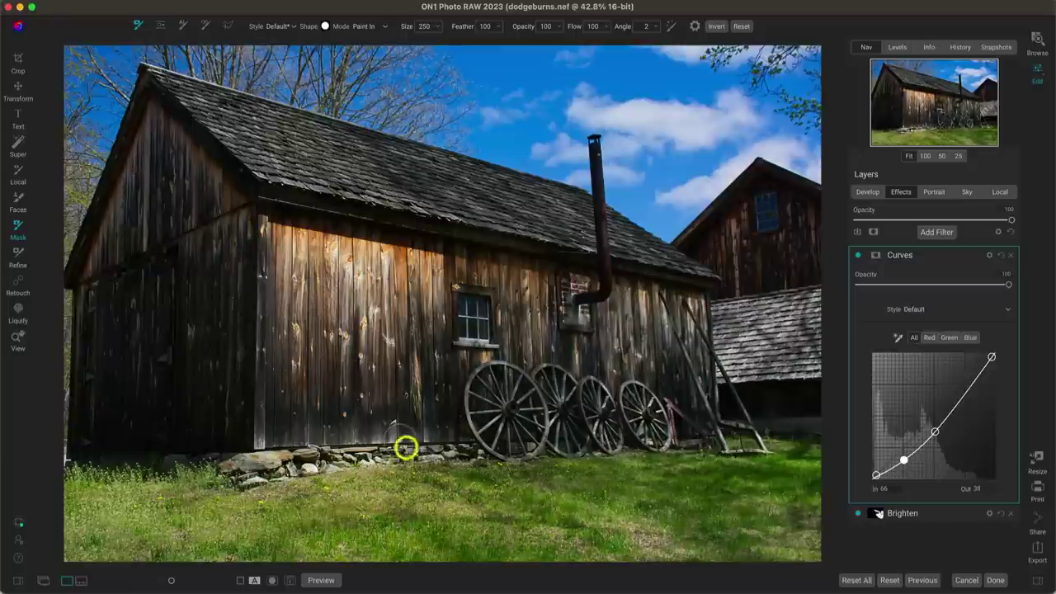
pyautogui.click(857, 256)
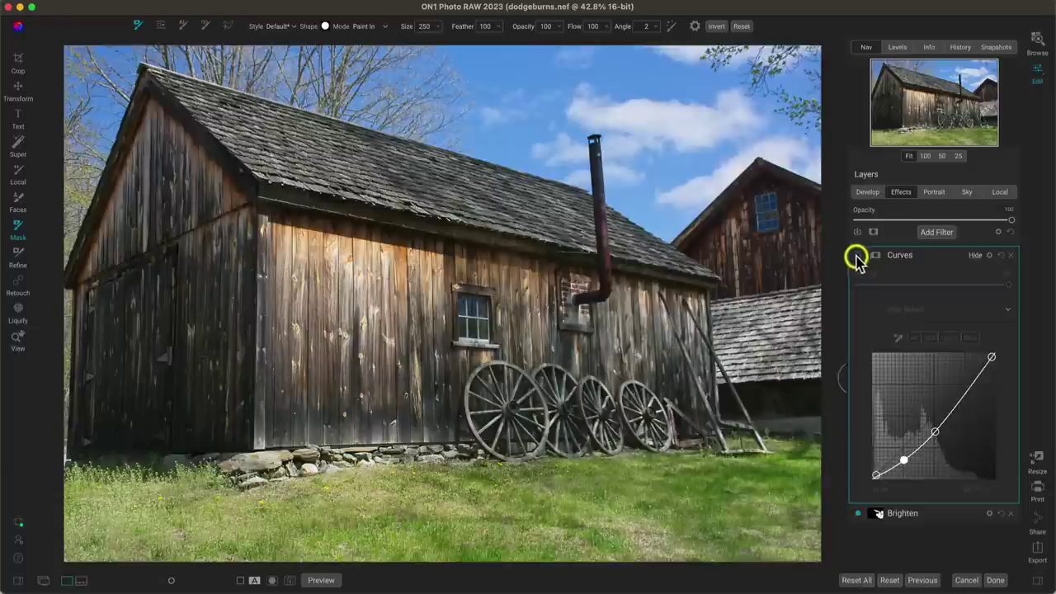
pyautogui.click(323, 478)
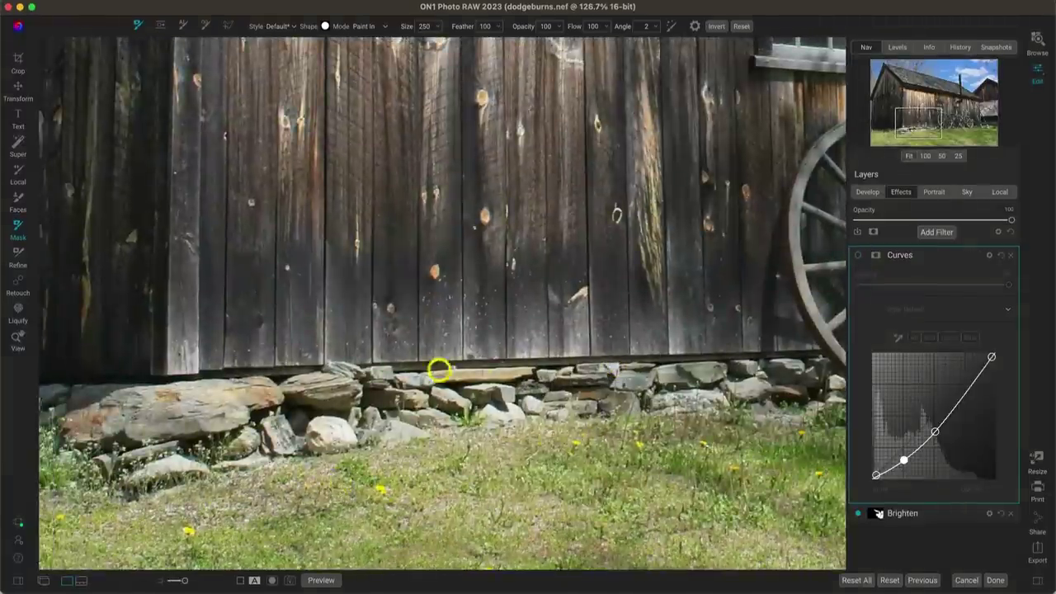
pyautogui.click(857, 257)
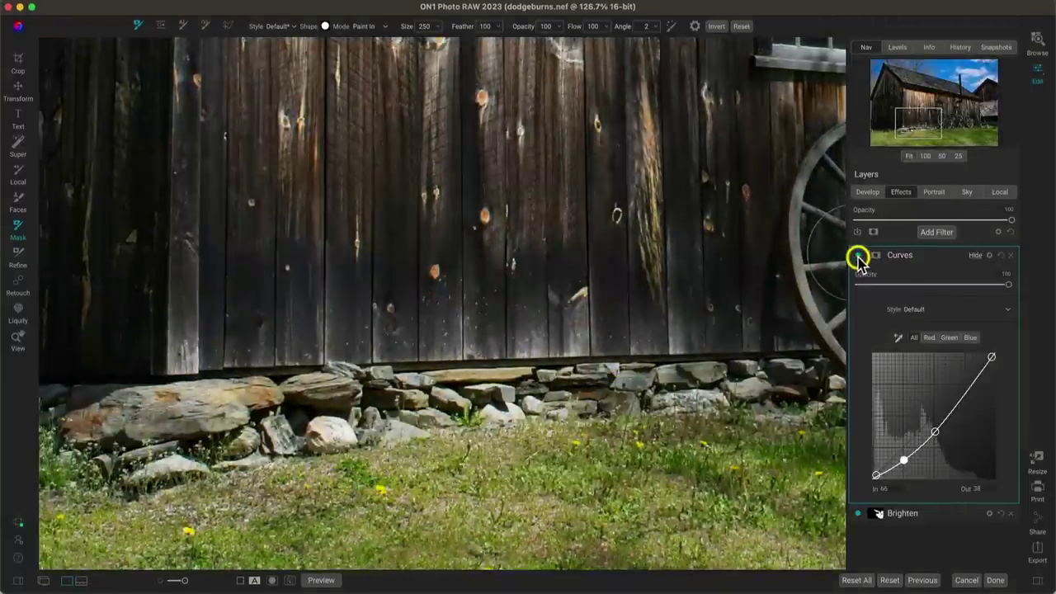
pyautogui.click(857, 258)
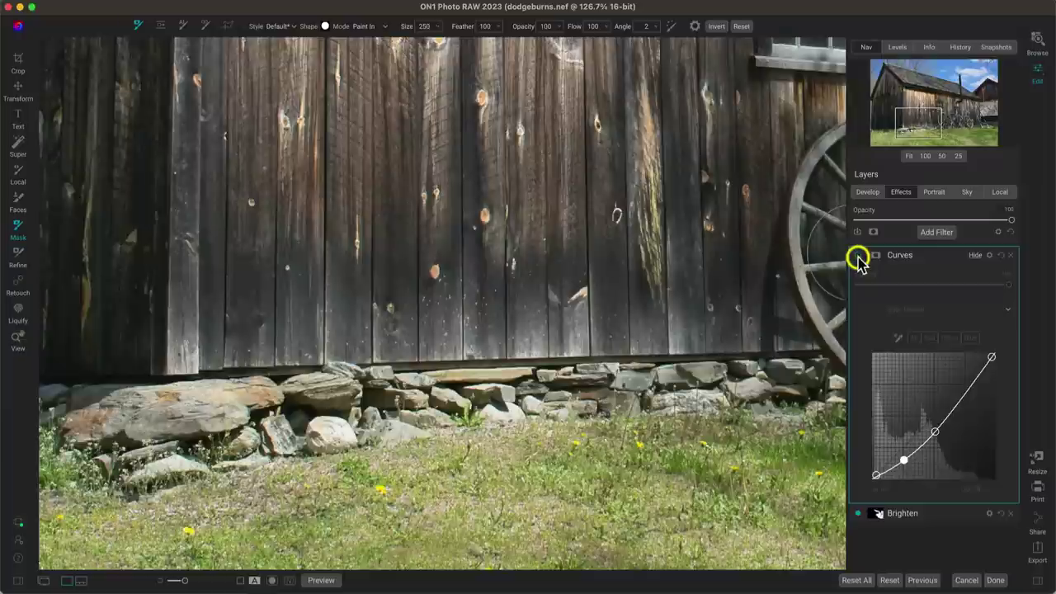
pyautogui.click(857, 257)
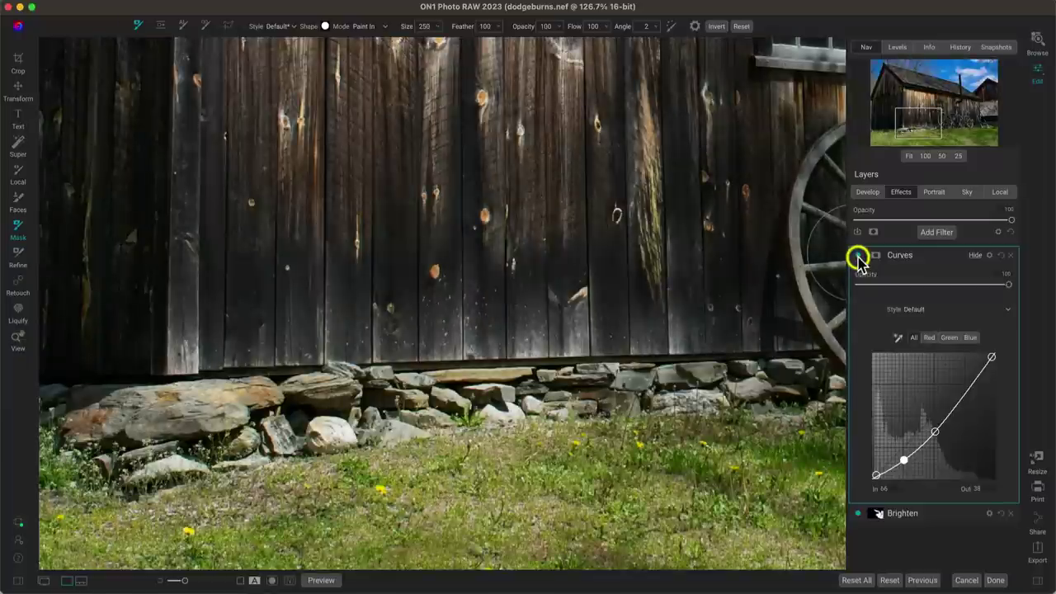
pyautogui.click(857, 257)
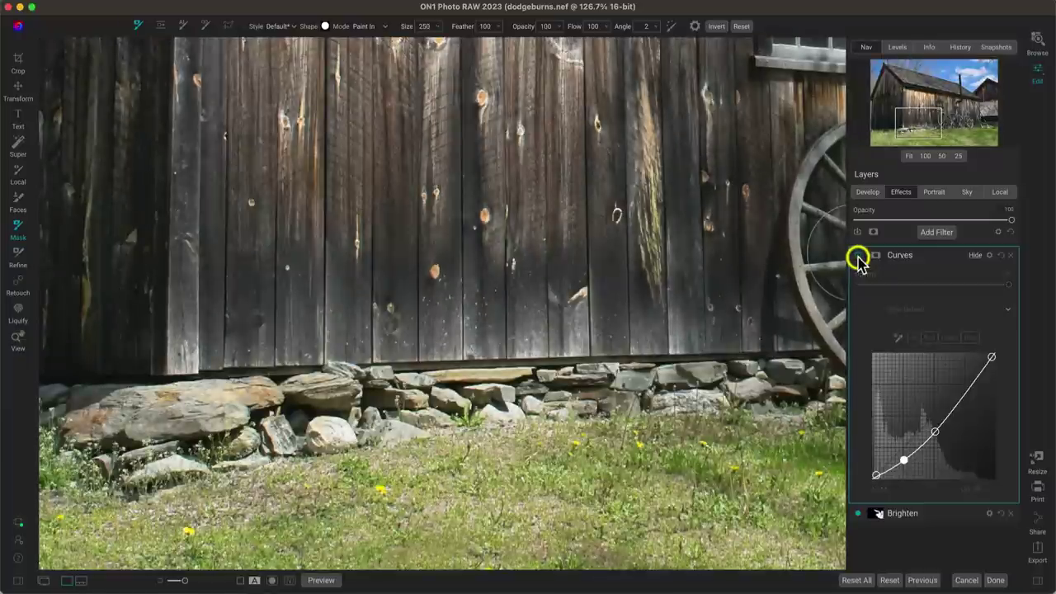
pyautogui.click(857, 258)
pyautogui.press('space')
pyautogui.click(599, 278)
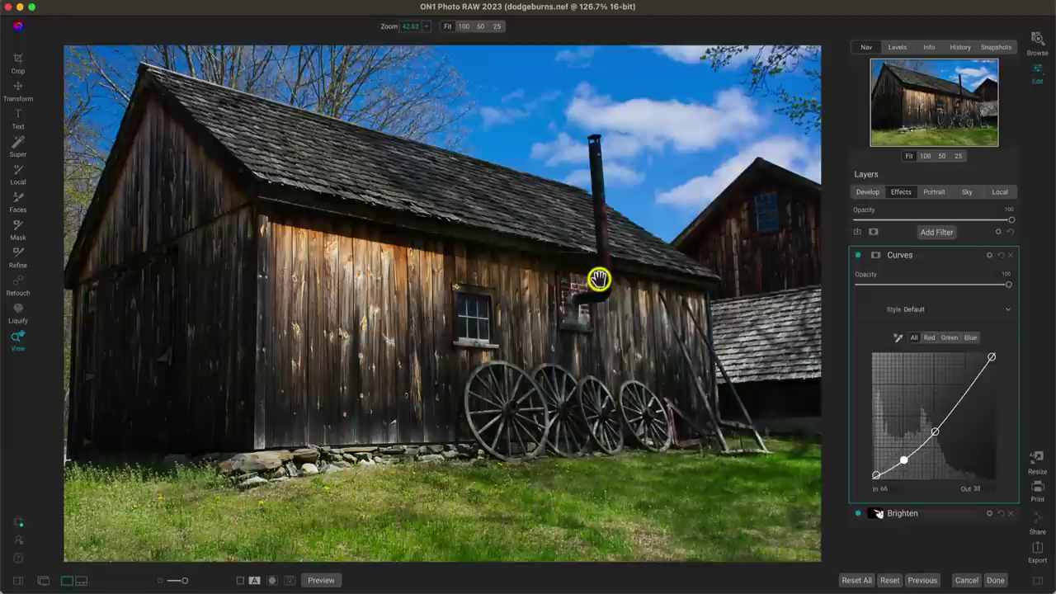
# - Rename the new Curves filter as darkening and invert its mask to hide the effect
pyautogui.click(876, 257)
pyautogui.click(922, 326)
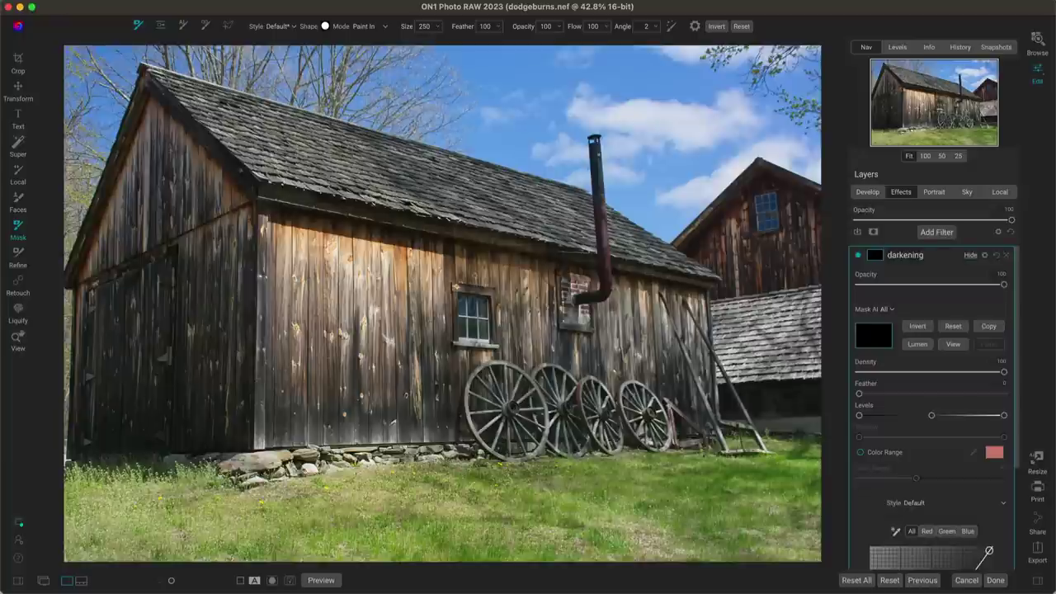
pyautogui.click(873, 254)
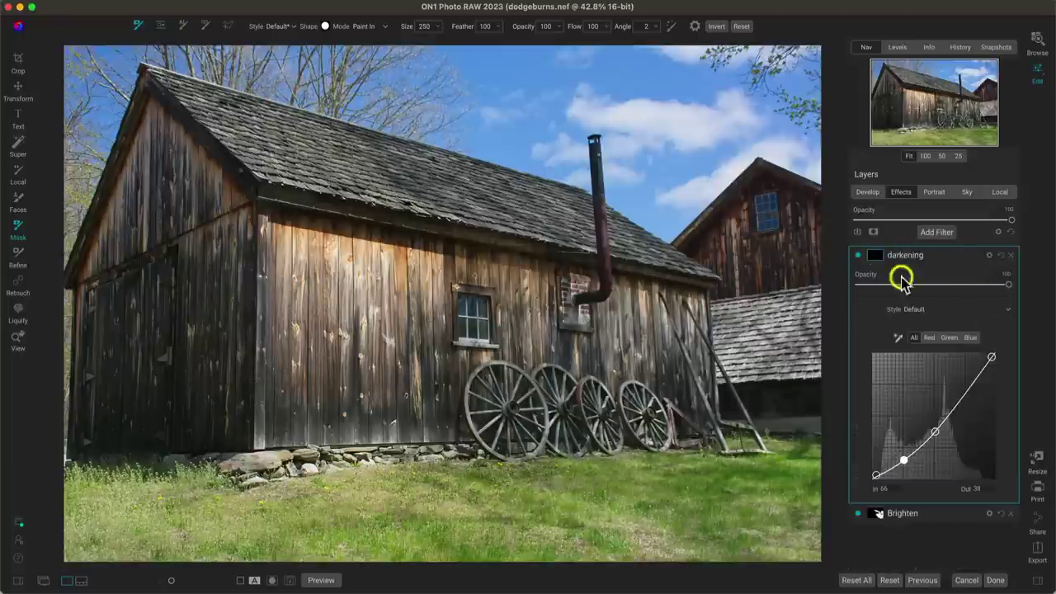
# - Enlarge the masking brush to size 1200 and paint in the darkening effect over the foreground grass and lower barn wall
pyautogui.press(']')
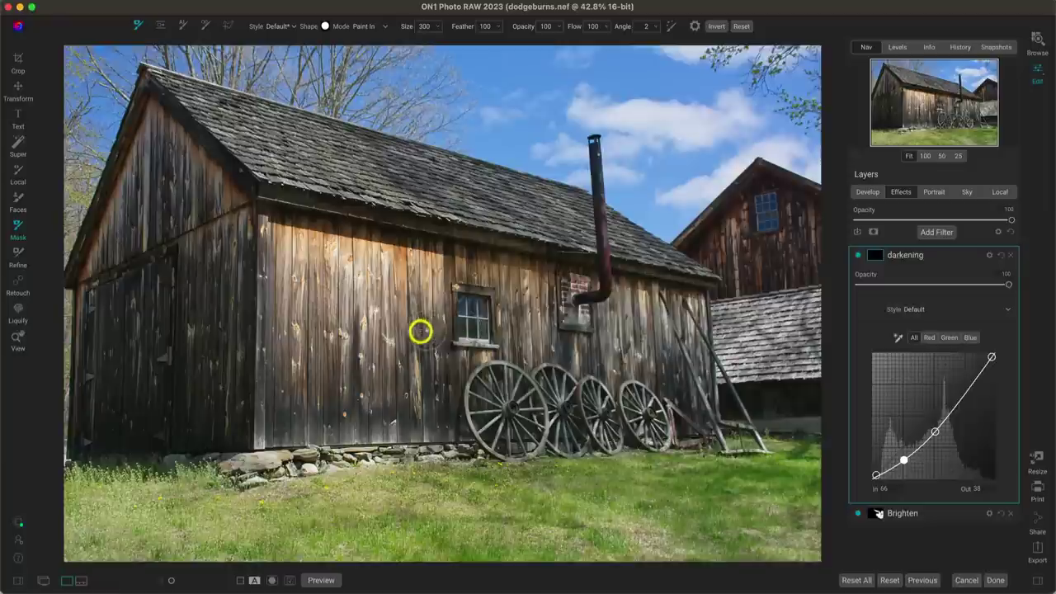
pyautogui.press(']')
pyautogui.press(']')
pyautogui.press(']')
pyautogui.press(']')
pyautogui.press(']')
pyautogui.press(']')
pyautogui.moveTo(122, 511)
pyautogui.mouseDown()
pyautogui.moveTo(470, 542)
pyautogui.moveTo(426, 538)
pyautogui.moveTo(356, 488)
pyautogui.moveTo(295, 473)
pyautogui.moveTo(442, 453)
pyautogui.moveTo(293, 446)
pyautogui.moveTo(351, 436)
pyautogui.moveTo(311, 458)
pyautogui.moveTo(416, 491)
pyautogui.moveTo(607, 522)
pyautogui.moveTo(688, 560)
pyautogui.moveTo(533, 529)
pyautogui.moveTo(245, 391)
pyautogui.moveTo(189, 388)
pyautogui.moveTo(103, 463)
pyautogui.moveTo(111, 401)
pyautogui.moveTo(196, 431)
pyautogui.moveTo(213, 476)
pyautogui.moveTo(269, 474)
pyautogui.moveTo(278, 439)
pyautogui.moveTo(433, 437)
pyautogui.mouseUp()
pyautogui.moveTo(896, 467); pyautogui.dragTo(903, 459)
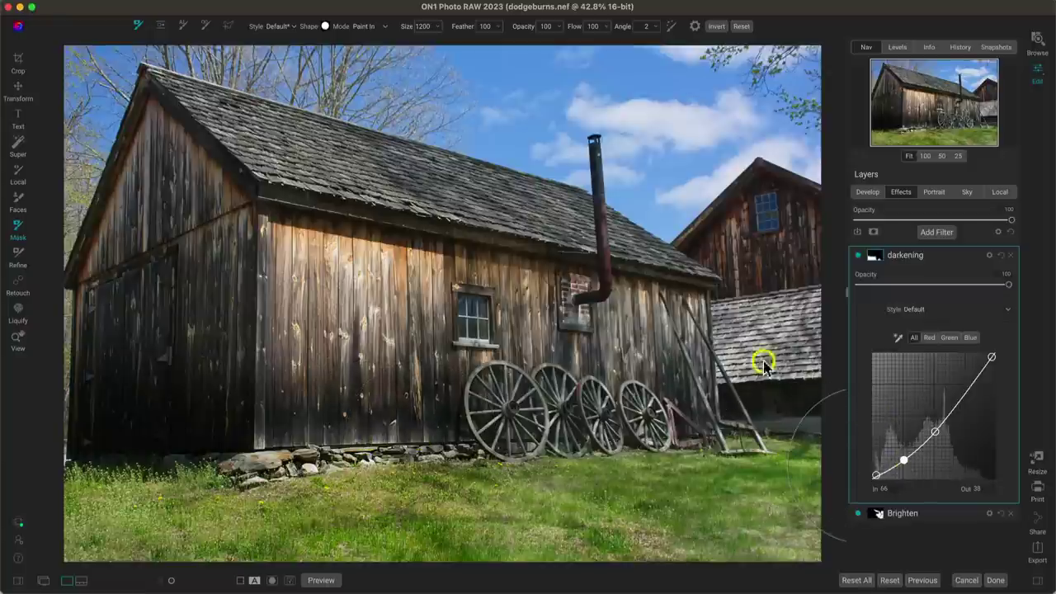
# - Compare the barn photo with the masked darkening filter switched off and on
pyautogui.click(858, 256)
pyautogui.click(858, 256)
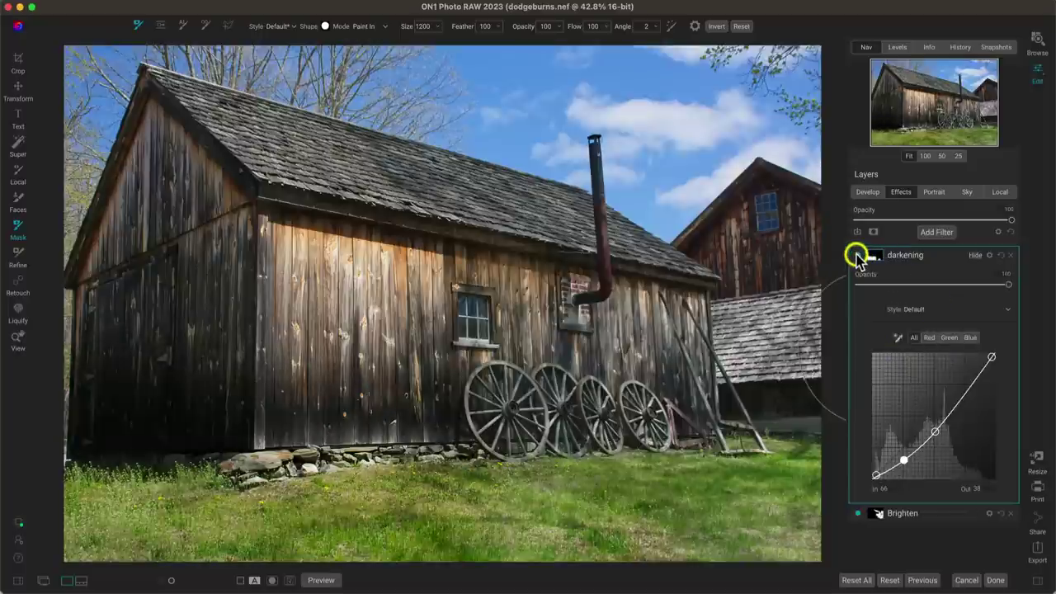
pyautogui.click(858, 255)
pyautogui.click(857, 256)
pyautogui.click(858, 256)
pyautogui.click(858, 256)
pyautogui.click(858, 256)
# - Reopen the Brighten filter and lift its curve slightly to strengthen the brightening in the masked areas
pyautogui.click(973, 257)
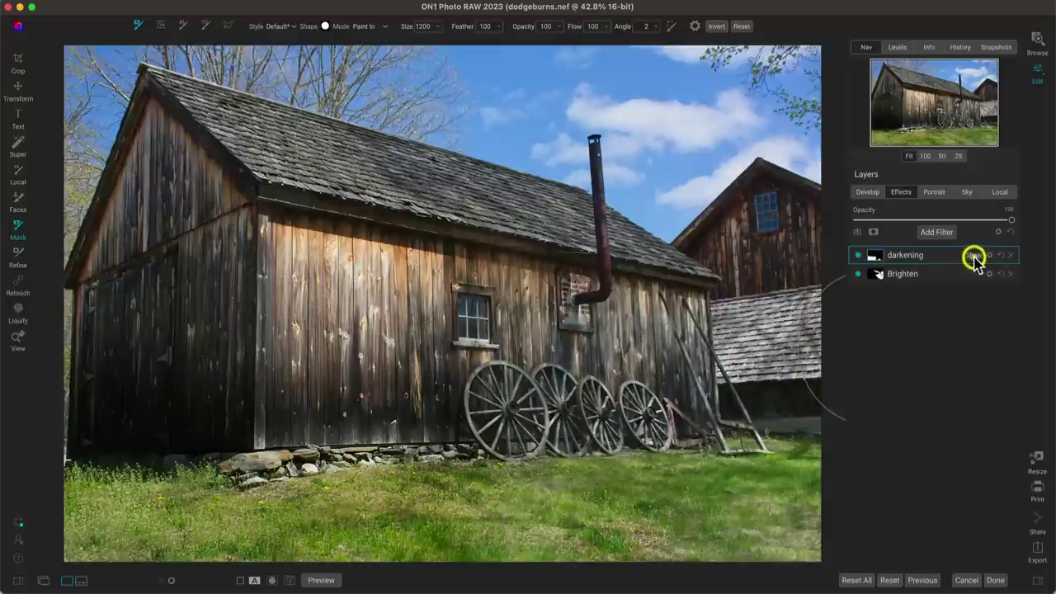
pyautogui.click(975, 273)
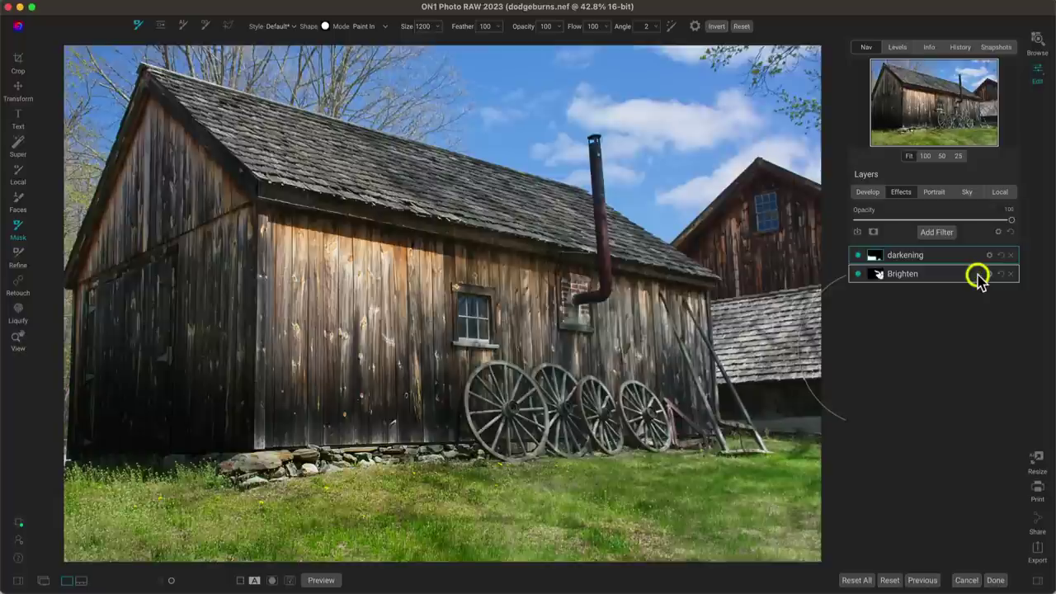
pyautogui.click(976, 274)
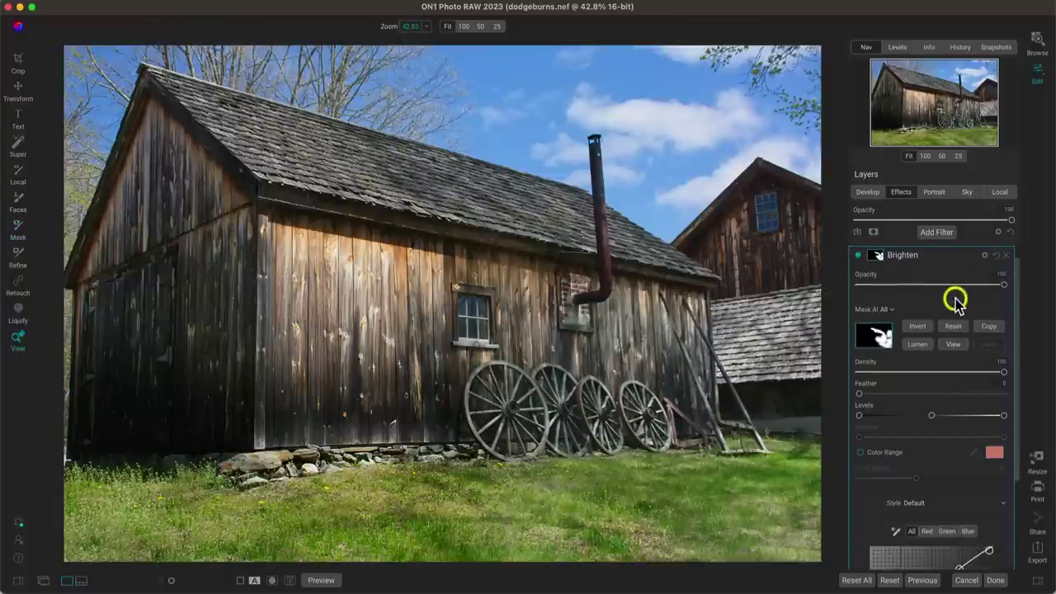
pyautogui.scroll(-3, 954, 305)
pyautogui.moveTo(905, 487)
pyautogui.mouseDown()
pyautogui.moveTo(917, 469)
pyautogui.moveTo(900, 493)
pyautogui.moveTo(908, 479)
pyautogui.mouseUp()
pyautogui.scroll(4, 891, 305)
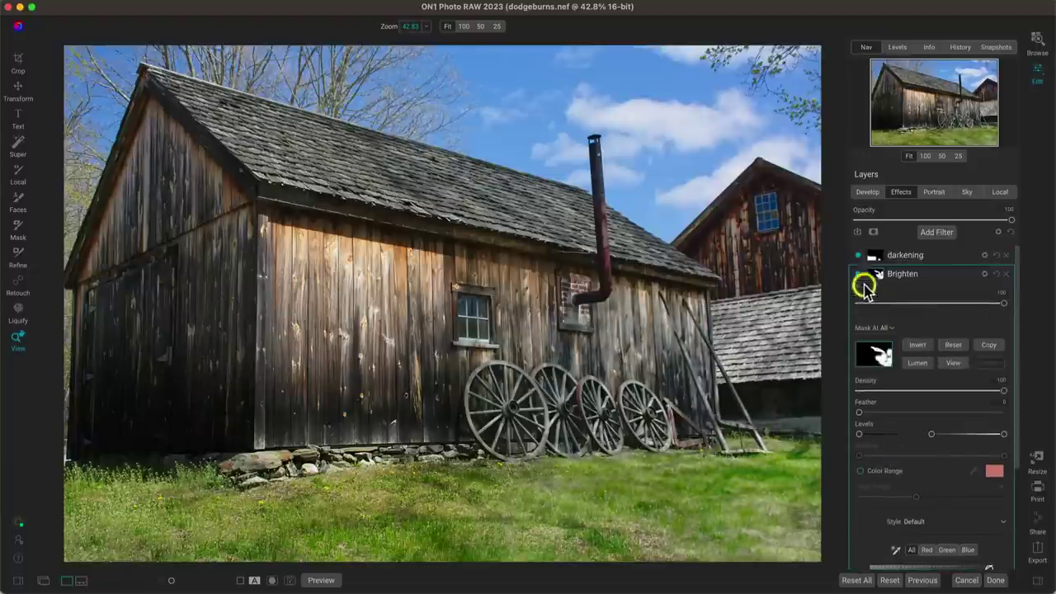
# - Compare the barn photo with the Brighten filter off and on, and with the unedited original
pyautogui.click(858, 274)
pyautogui.click(858, 274)
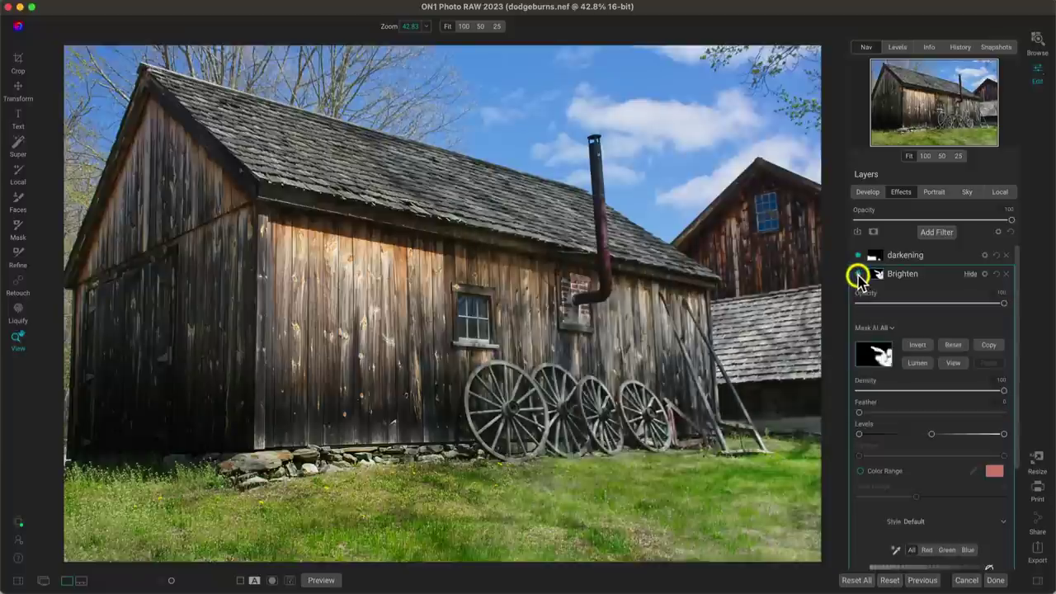
pyautogui.click(858, 275)
pyautogui.click(858, 274)
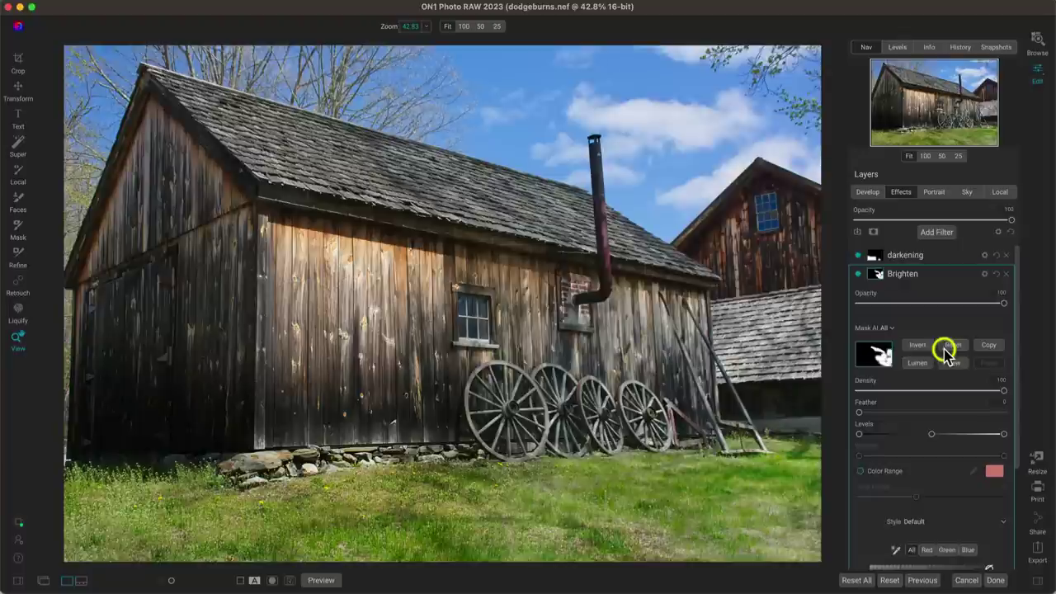
pyautogui.press('\\')
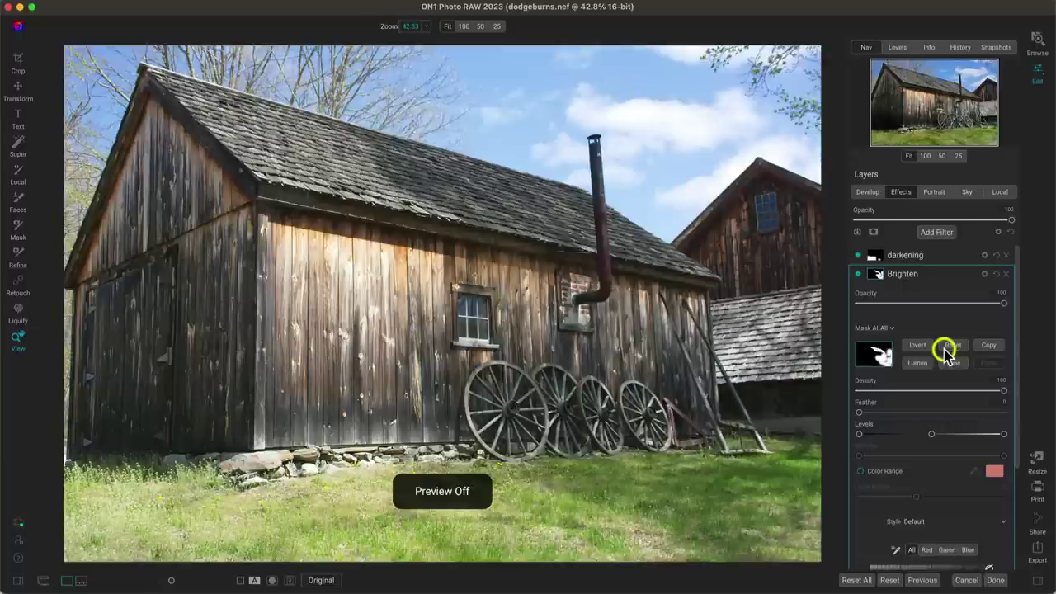
pyautogui.press('\\')
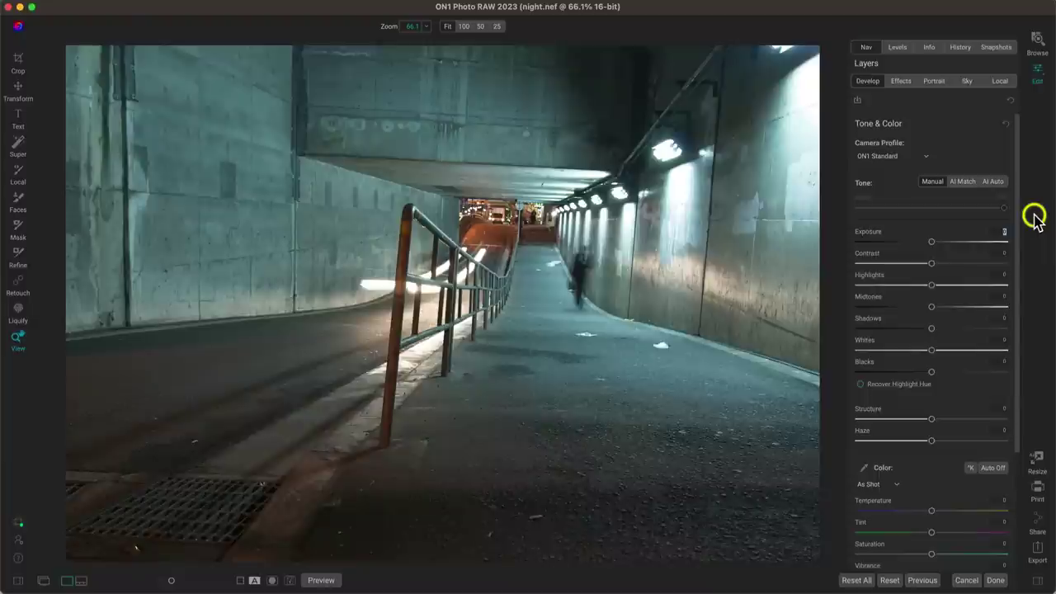
# - Add a Curves filter to the night.nef tunnel photo
pyautogui.click(901, 80)
pyautogui.click(922, 124)
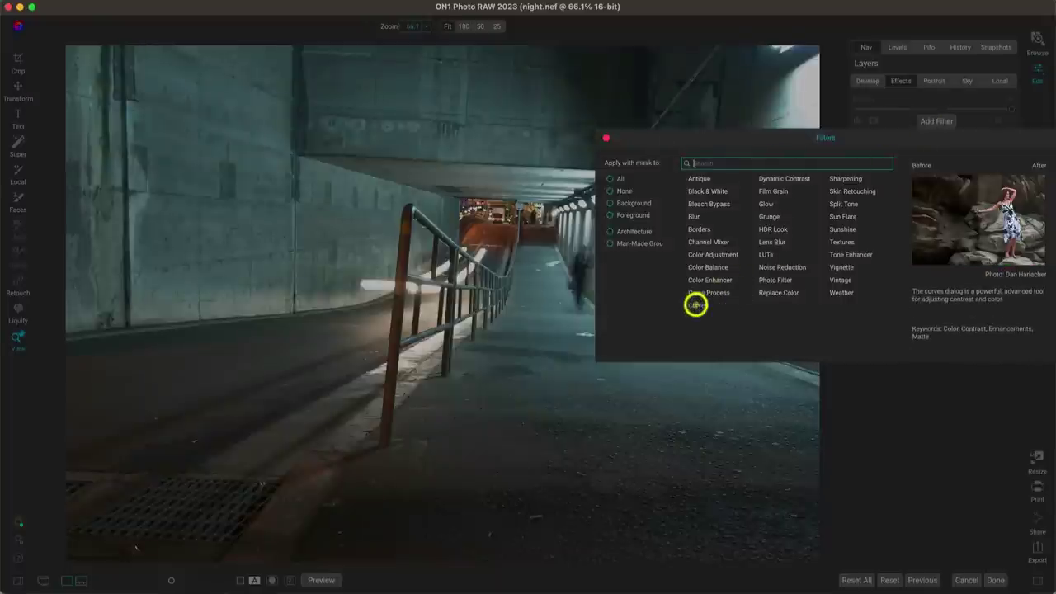
pyautogui.click(696, 305)
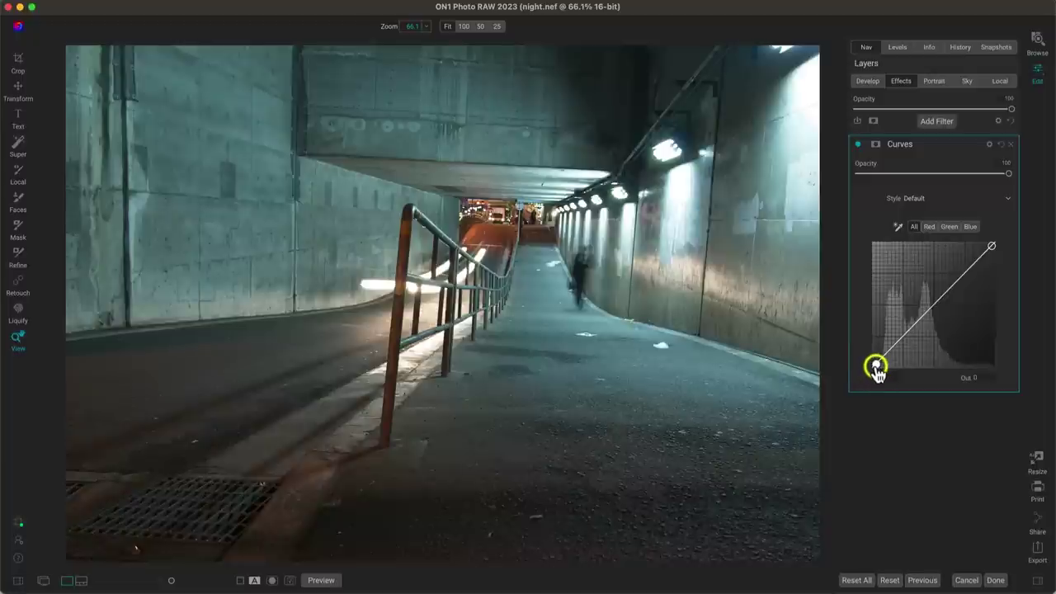
# - Raise the curve's black point for a matte look and pull a shadow point down to In 99, Out 87
pyautogui.moveTo(874, 365); pyautogui.dragTo(858, 343)
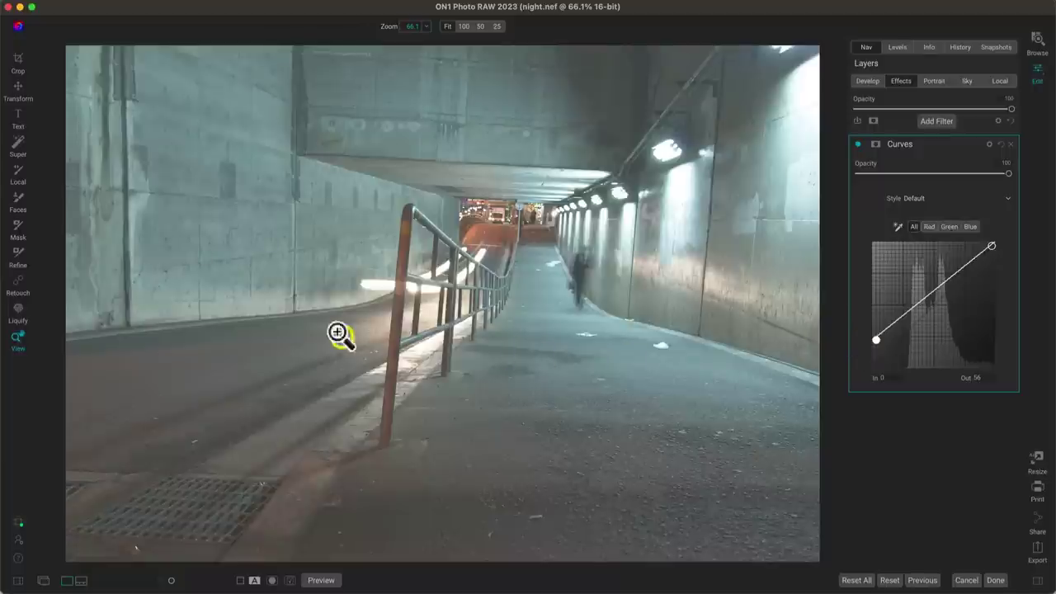
pyautogui.moveTo(875, 340); pyautogui.dragTo(854, 333)
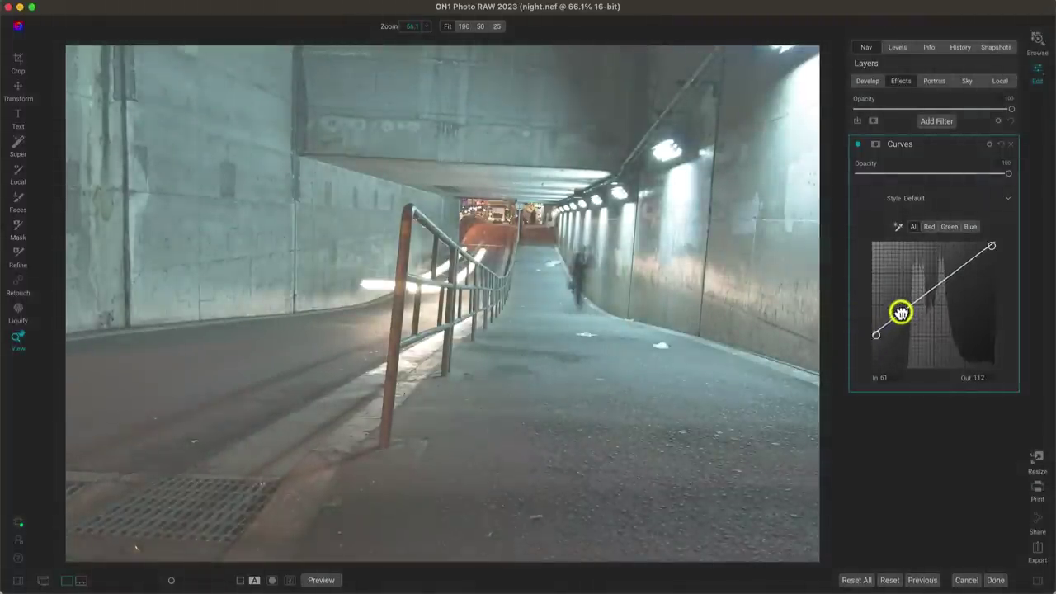
pyautogui.moveTo(900, 313); pyautogui.dragTo(920, 325)
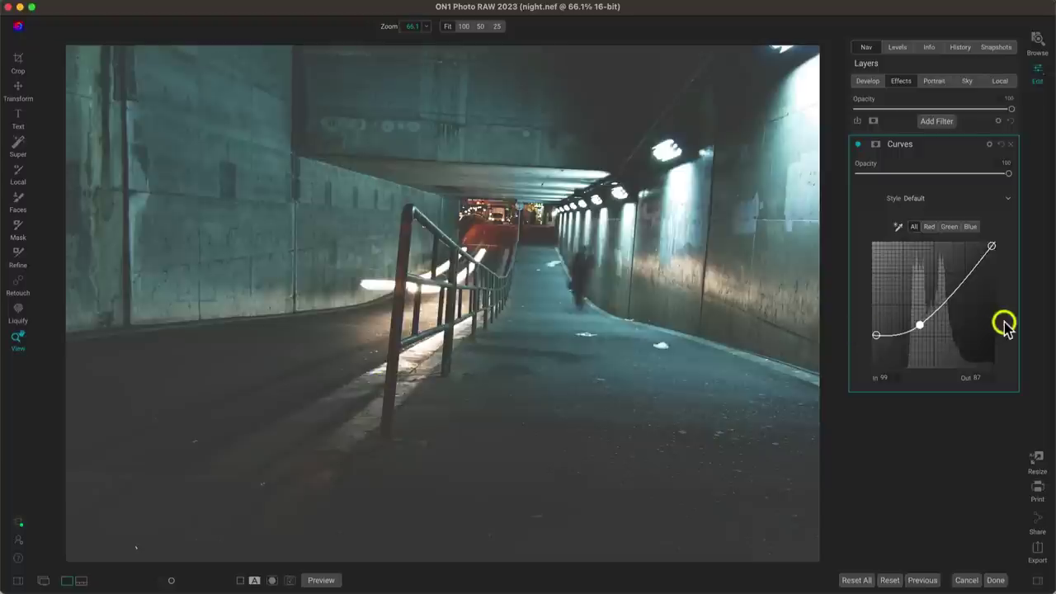
# - Compare the tunnel photo with the matte Curves filter switched off and on
pyautogui.click(858, 146)
pyautogui.click(858, 146)
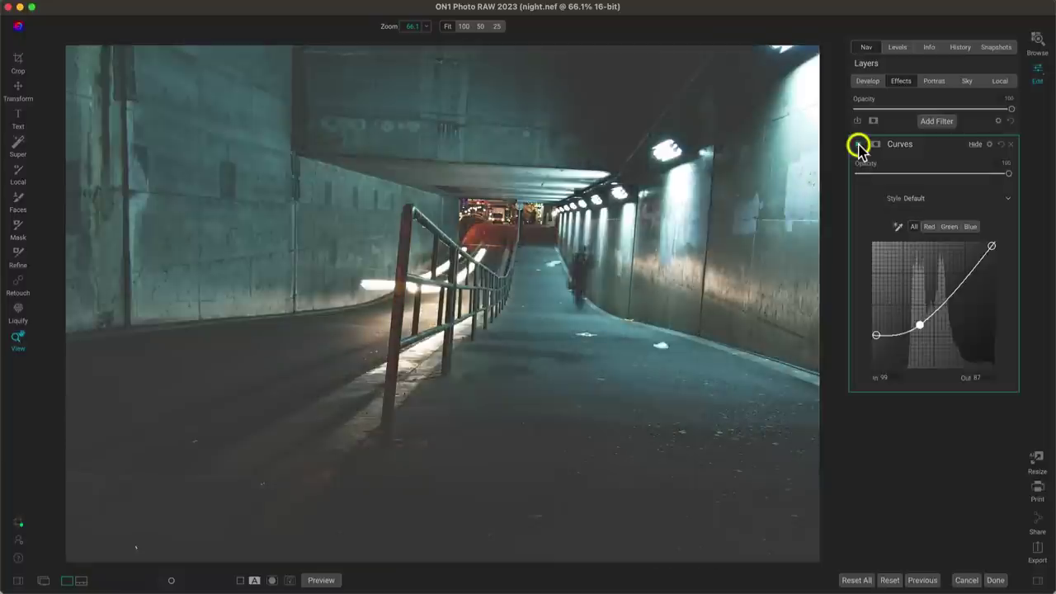
pyautogui.click(858, 146)
pyautogui.click(858, 146)
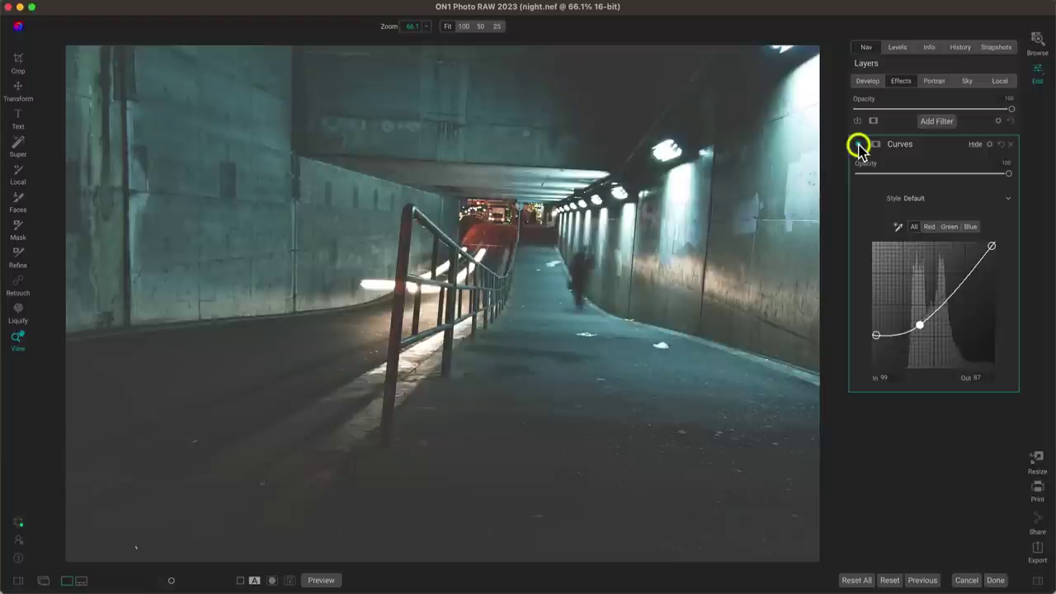
pyautogui.click(859, 146)
pyautogui.click(858, 146)
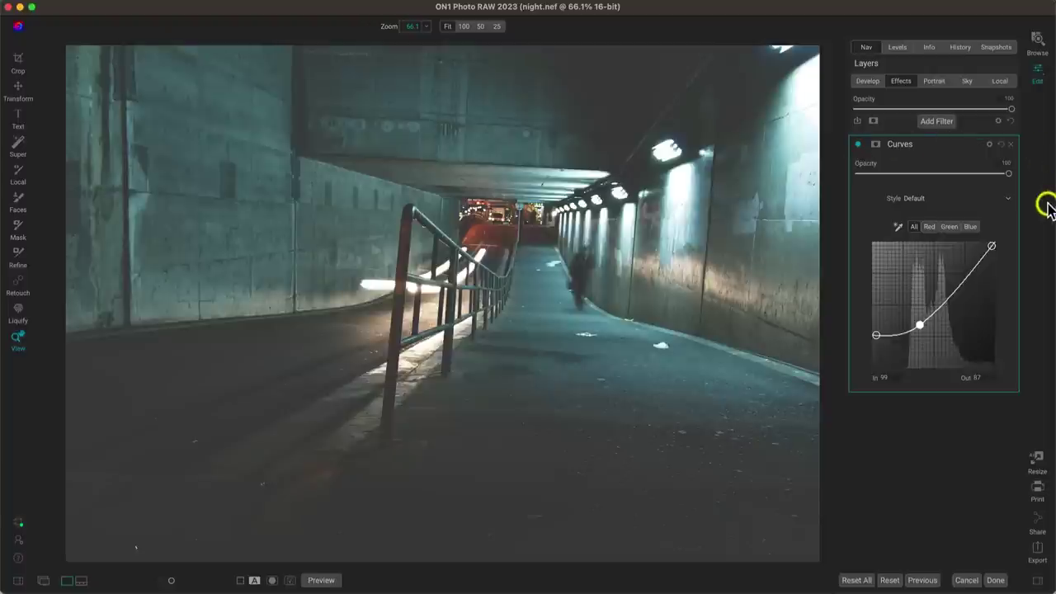
# - Shape the curve with a shadow point at In 100, Out 84 and a highlight point at In 188, Out 185, and compare the filter off and on
pyautogui.moveTo(916, 327)
pyautogui.mouseDown()
pyautogui.moveTo(917, 309)
pyautogui.moveTo(920, 327)
pyautogui.mouseUp()
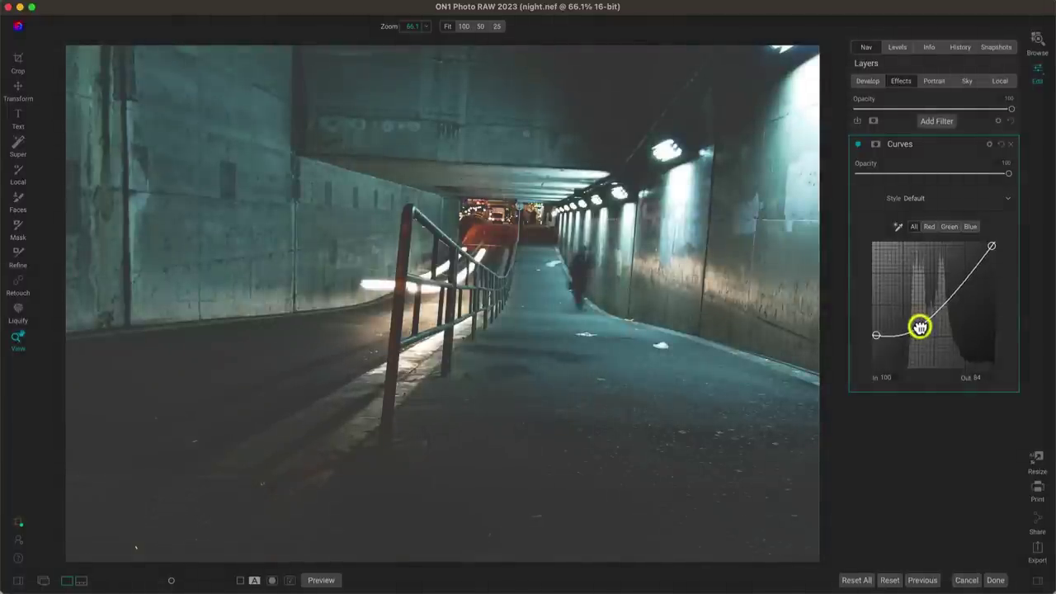
pyautogui.moveTo(952, 298); pyautogui.dragTo(963, 276)
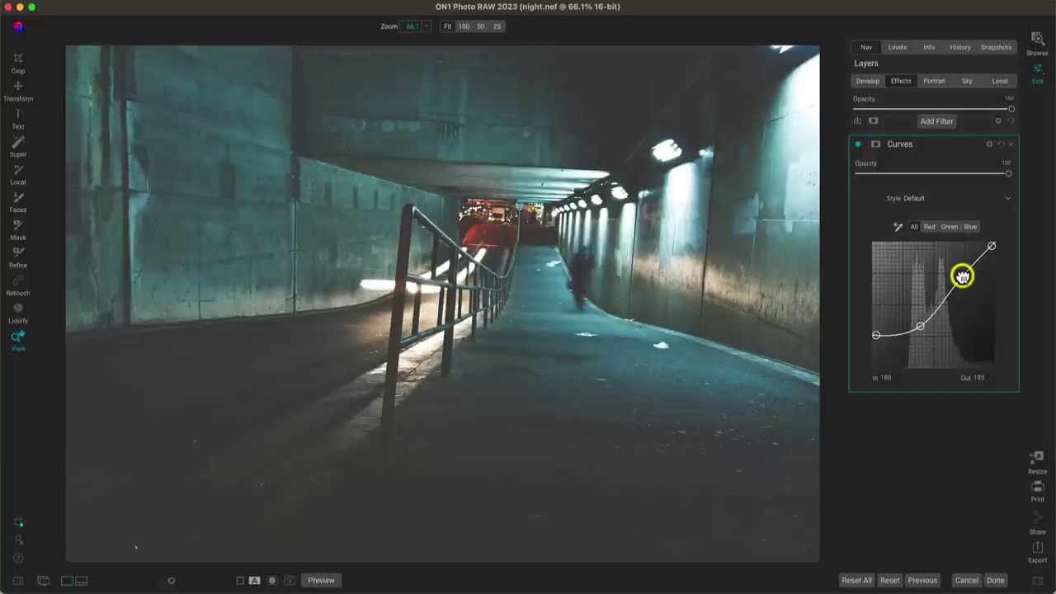
pyautogui.click(857, 144)
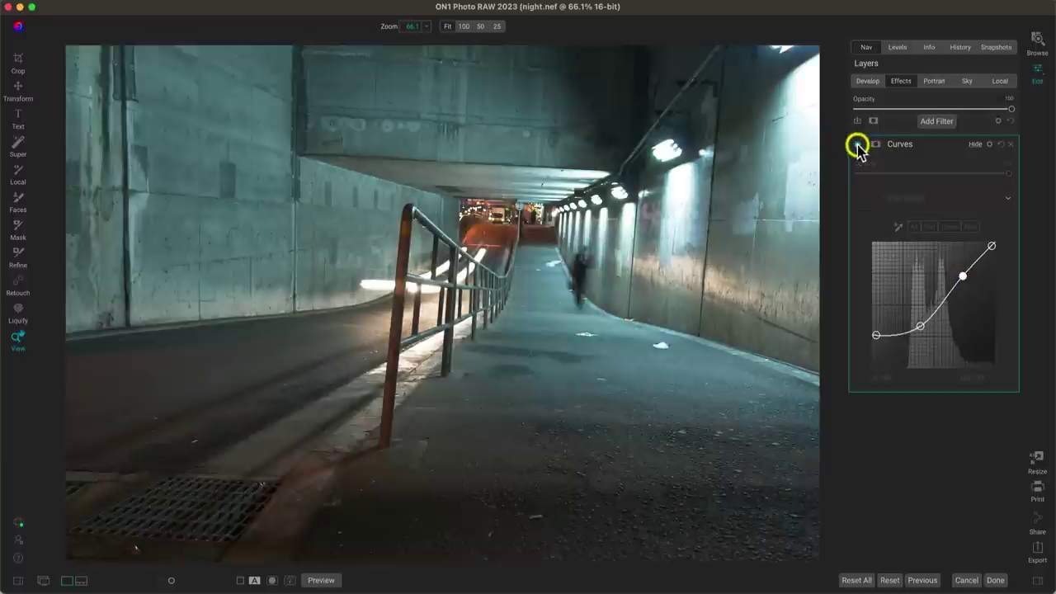
pyautogui.click(857, 144)
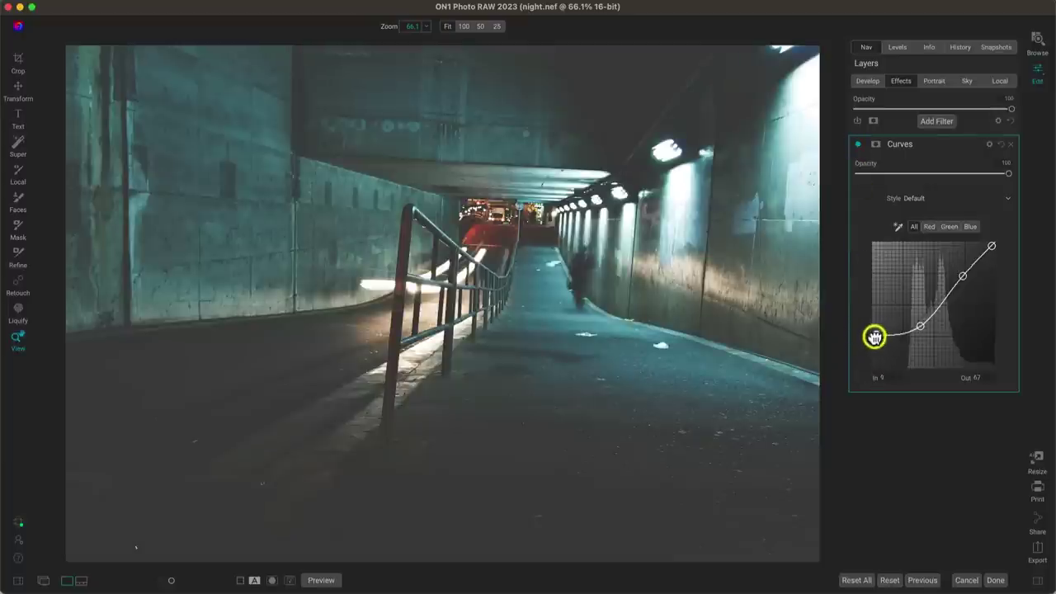
# - Lower the curve's black point to restore the deep shadows, and raise it back to In 0, Out 60 for the matte look
pyautogui.moveTo(877, 338); pyautogui.dragTo(855, 377)
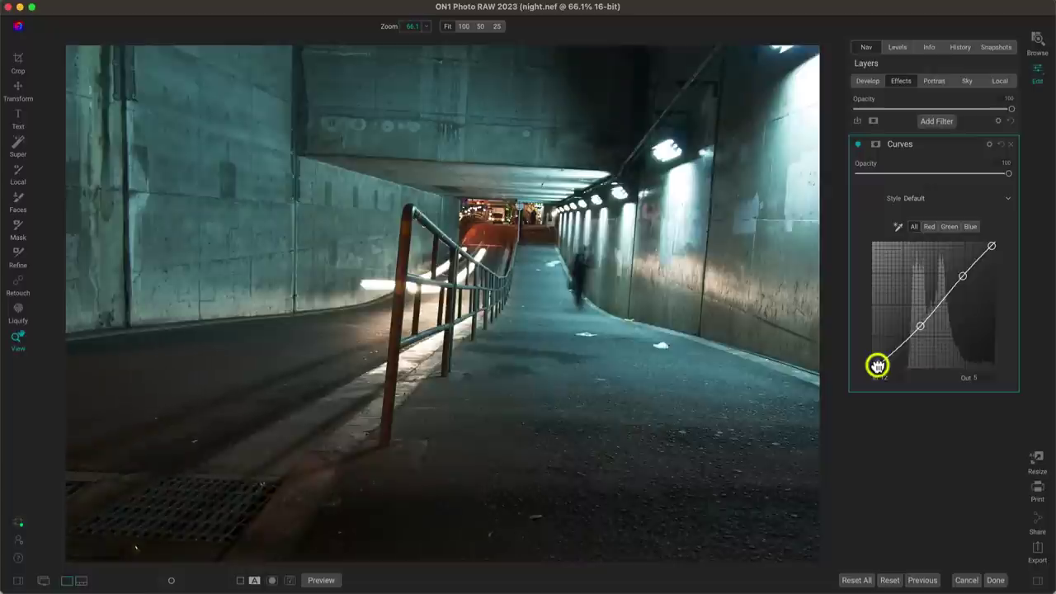
pyautogui.moveTo(876, 371); pyautogui.dragTo(857, 339)
pyautogui.moveTo(856, 332)
pyautogui.mouseDown()
pyautogui.moveTo(853, 324)
pyautogui.moveTo(852, 353)
pyautogui.moveTo(850, 318)
pyautogui.moveTo(843, 338)
pyautogui.mouseUp()
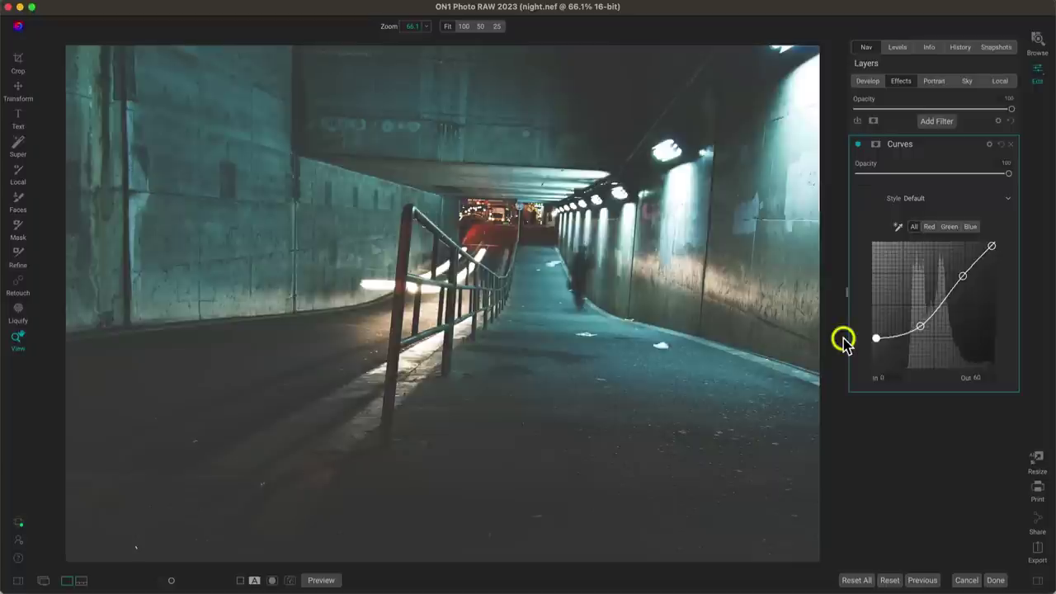
# - Add a Textures filter to the tunnel photo and compare the photo with it off and on
pyautogui.click(937, 122)
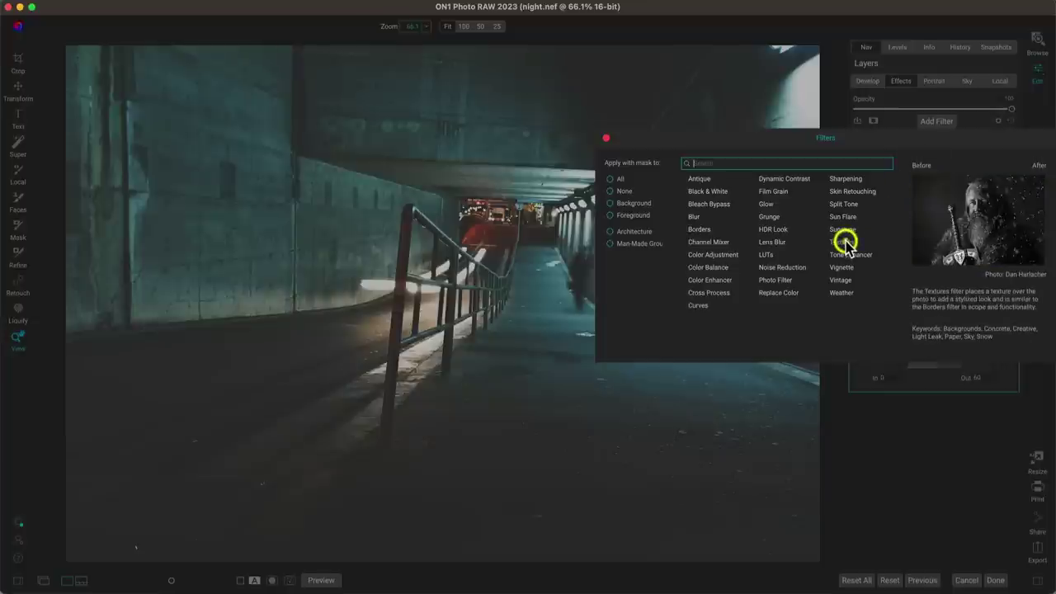
pyautogui.click(843, 242)
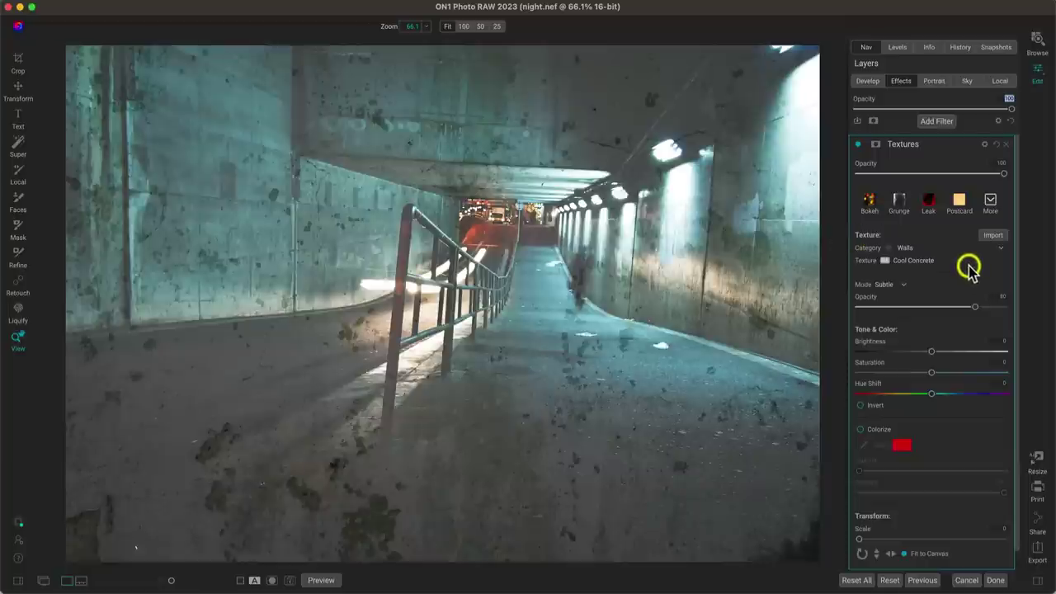
pyautogui.click(858, 145)
pyautogui.click(858, 145)
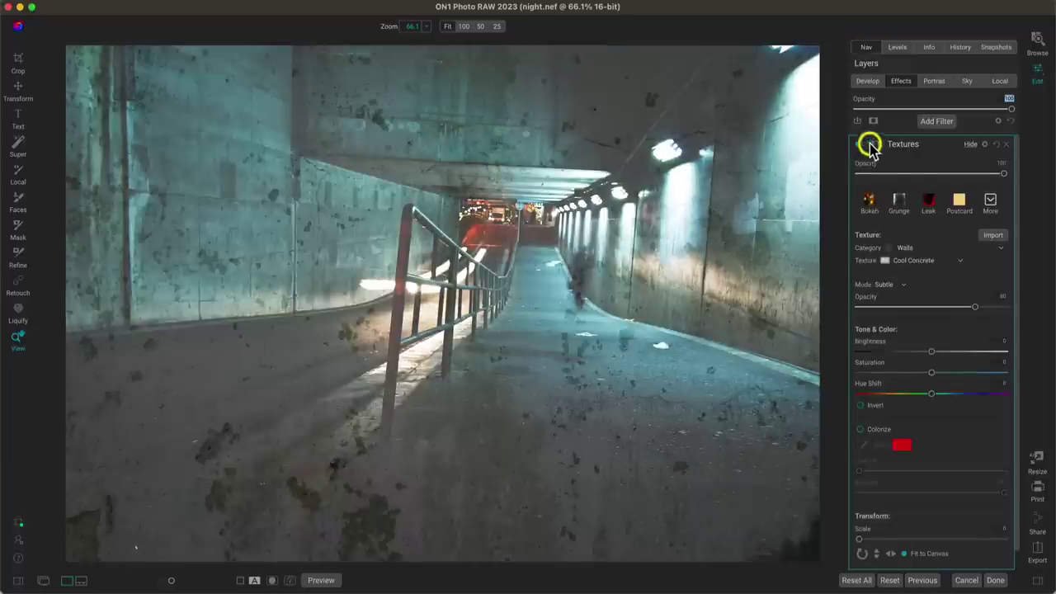
# - Collapse the Textures filter and compare the textured tunnel photo with the Curves filter switched off and on
pyautogui.click(969, 145)
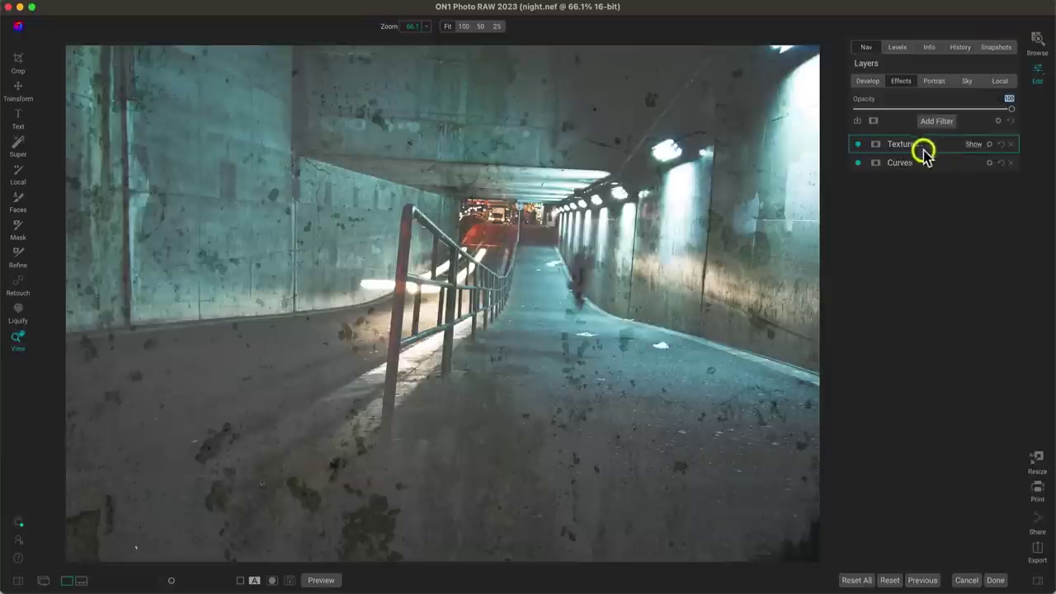
pyautogui.click(857, 164)
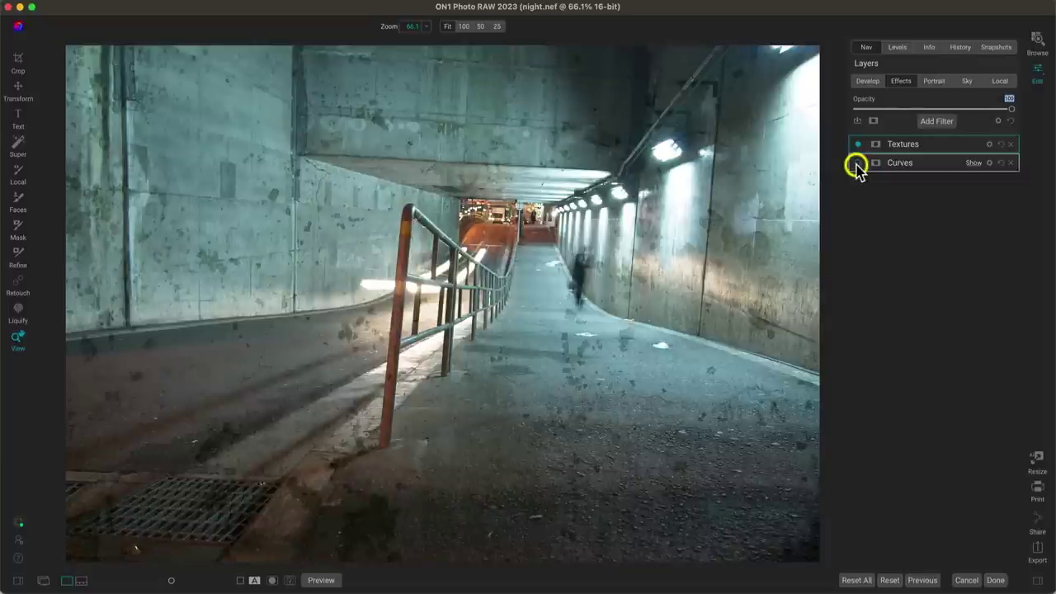
pyautogui.click(857, 164)
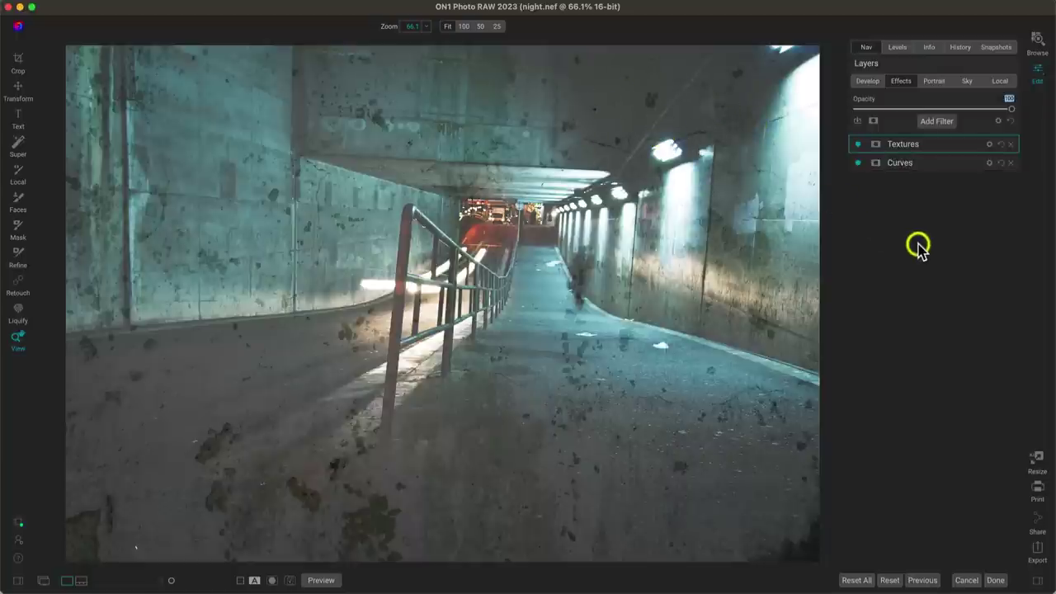
pyautogui.click(857, 163)
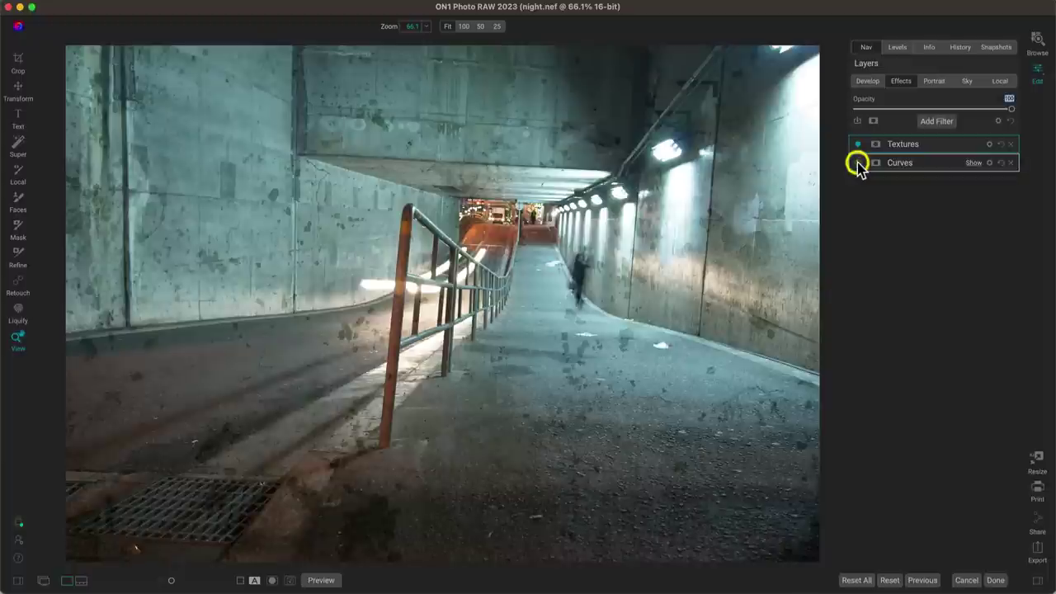
pyautogui.click(857, 164)
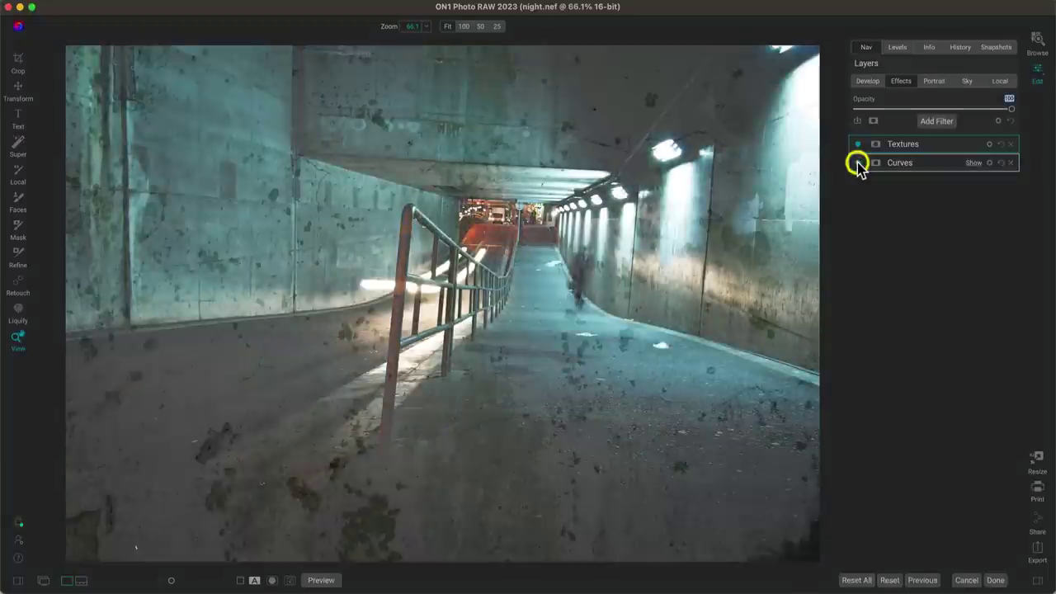
pyautogui.click(858, 163)
pyautogui.click(858, 163)
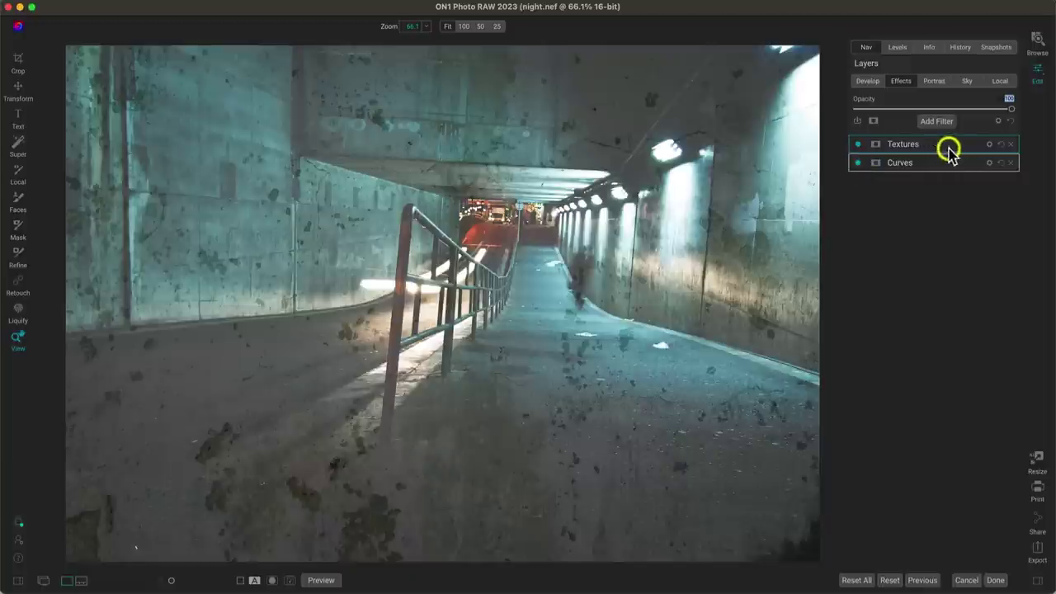
# - Expand the Textures filter, set its texture category to Photographic and raise the texture opacity to 100
pyautogui.click(974, 145)
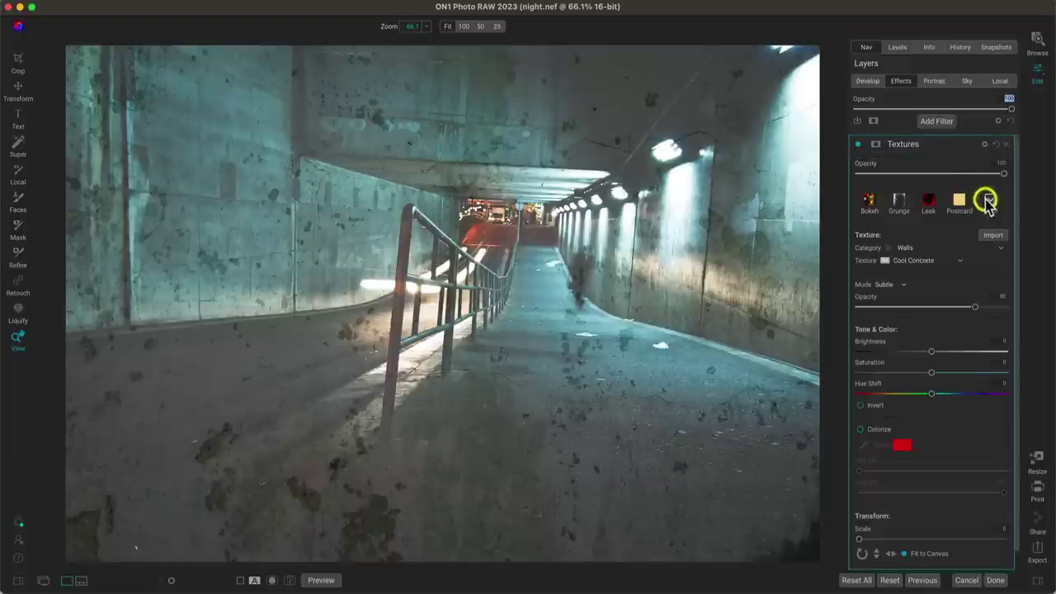
pyautogui.click(911, 246)
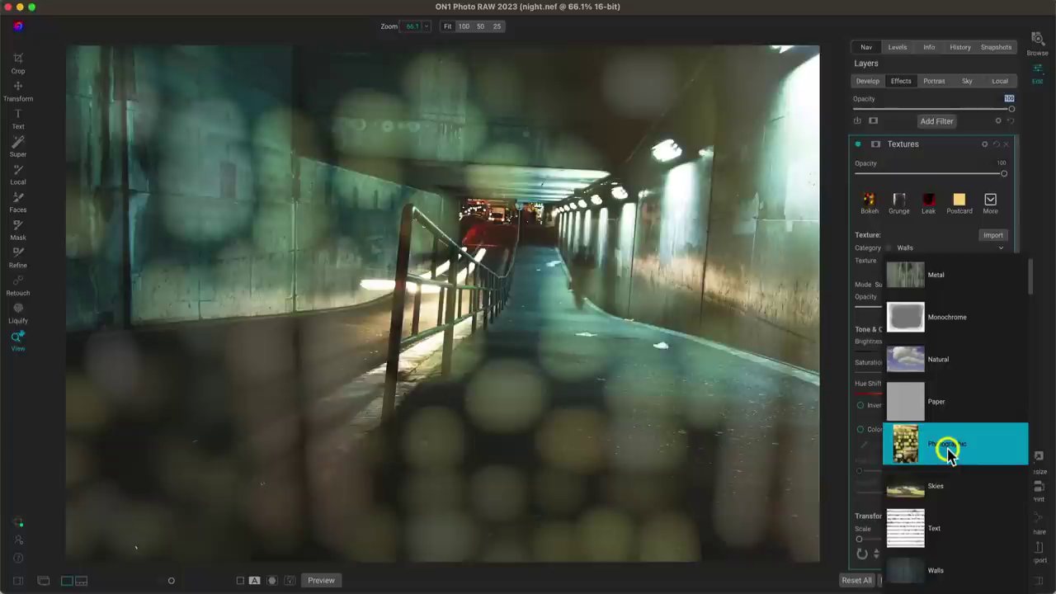
pyautogui.click(944, 443)
pyautogui.moveTo(974, 306); pyautogui.dragTo(1053, 304)
# - Browse the Photographic textures and apply the Itchy texture to the tunnel photo
pyautogui.click(930, 261)
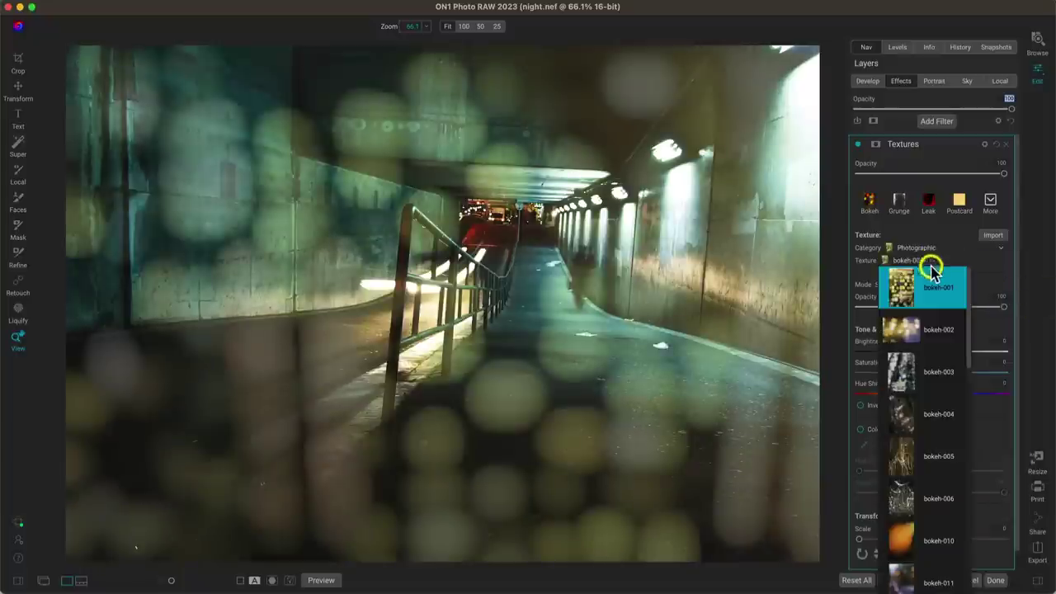
pyautogui.scroll(-3, 930, 330)
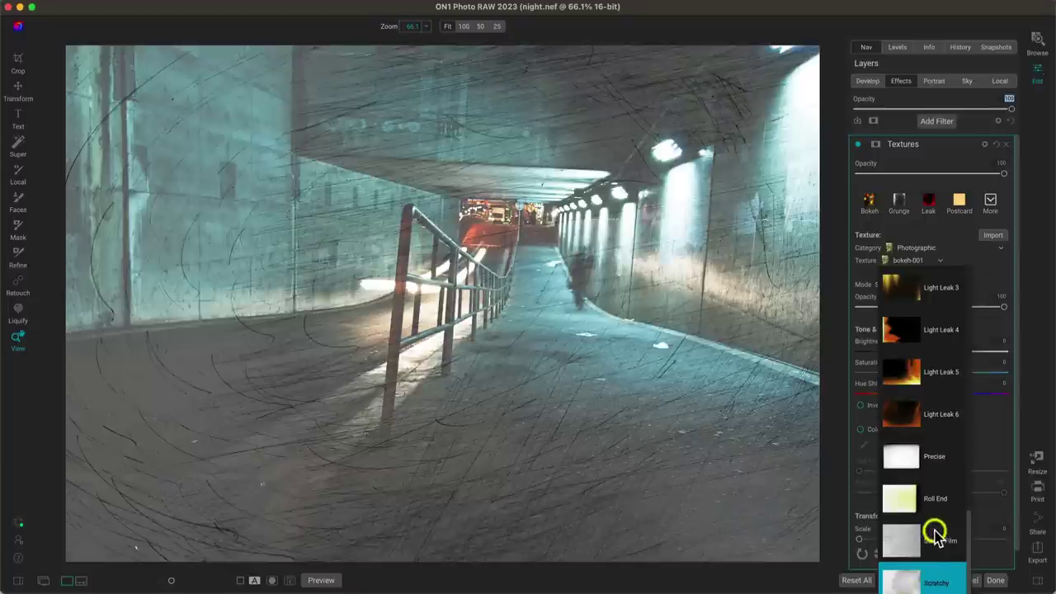
pyautogui.scroll(5, 935, 533)
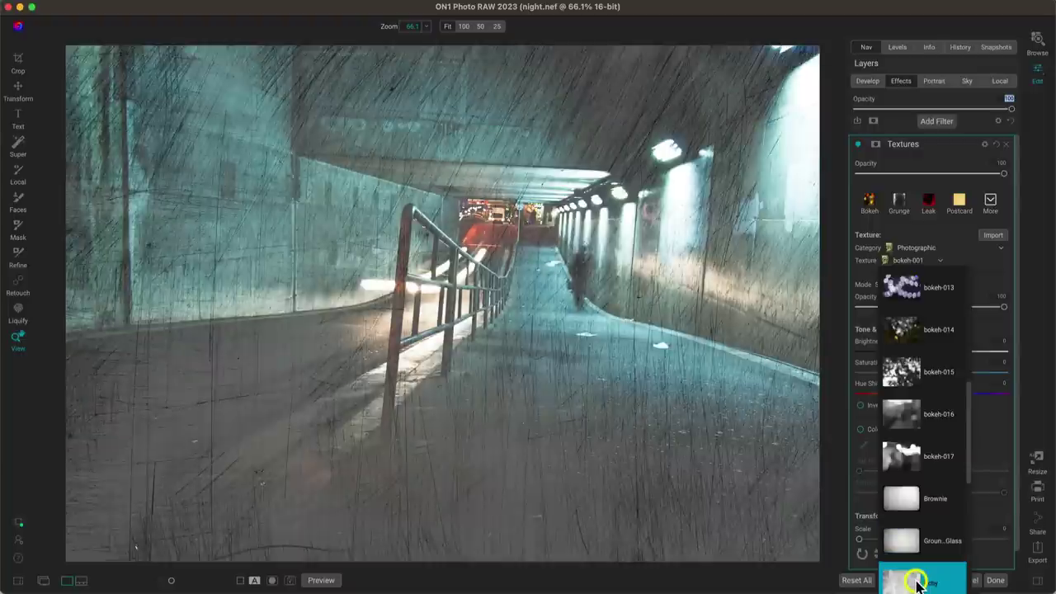
pyautogui.click(917, 582)
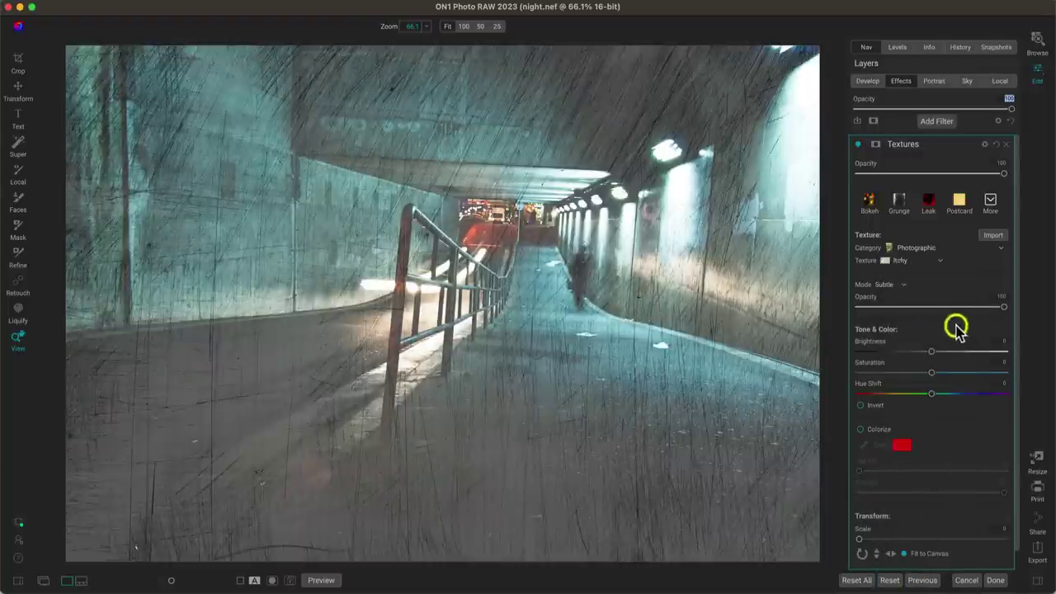
# - Darken the Itchy texture to Brightness -100 and reduce the texture opacity to 49
pyautogui.moveTo(931, 353); pyautogui.dragTo(848, 350)
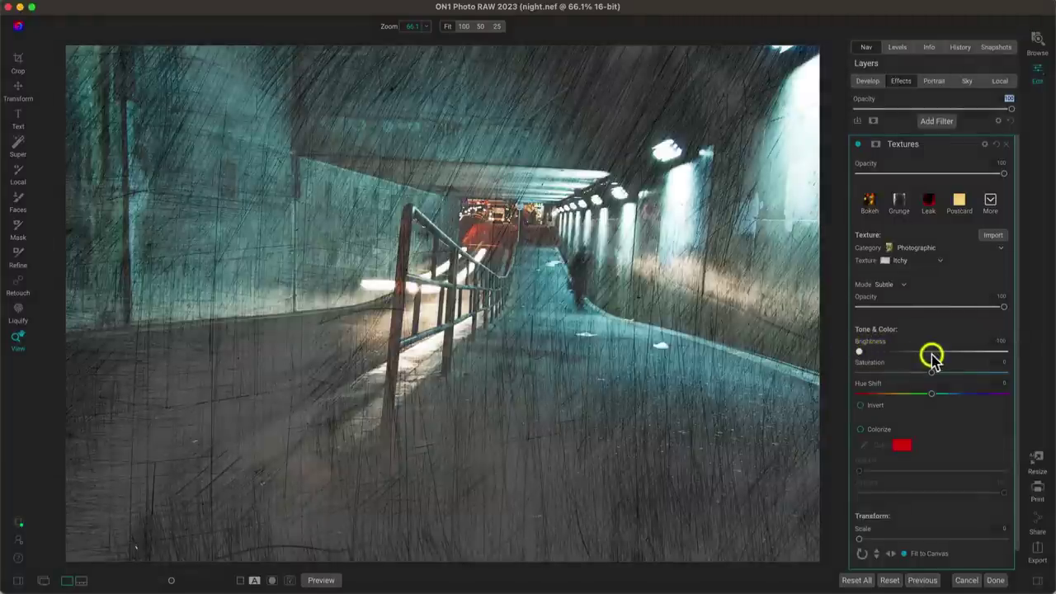
pyautogui.click(866, 351)
pyautogui.click(845, 352)
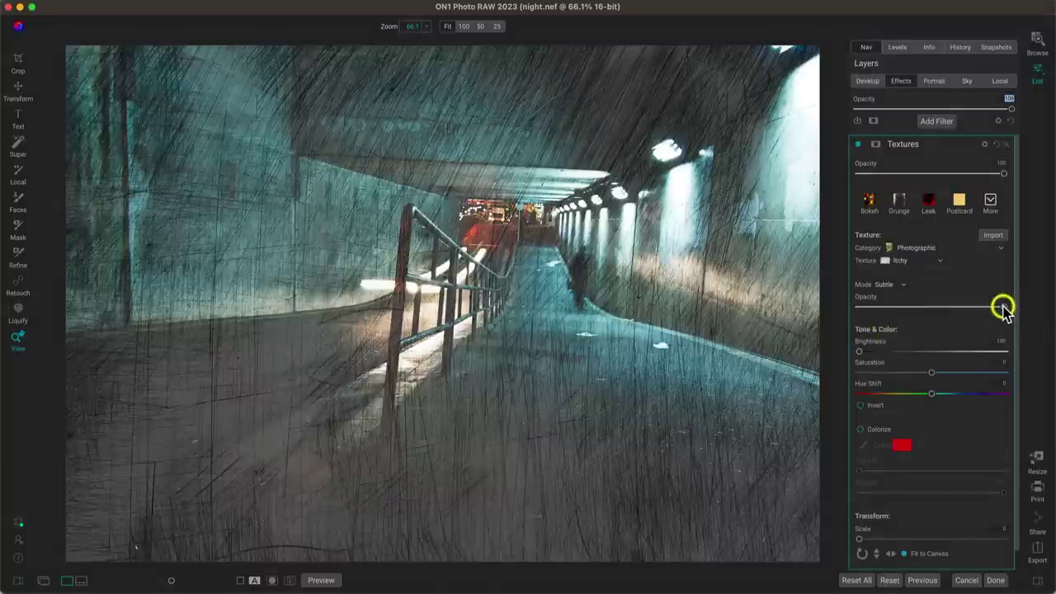
pyautogui.moveTo(1000, 308); pyautogui.dragTo(930, 309)
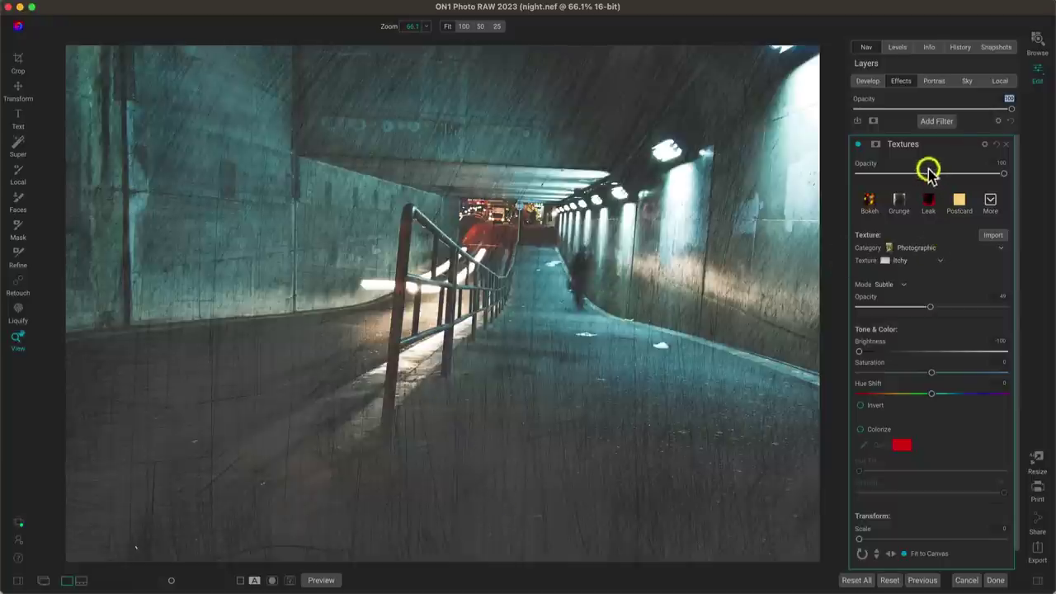
# - Collapse the Textures filter and compare the scratched Itchy look with the Curves filter switched off and on
pyautogui.click(965, 147)
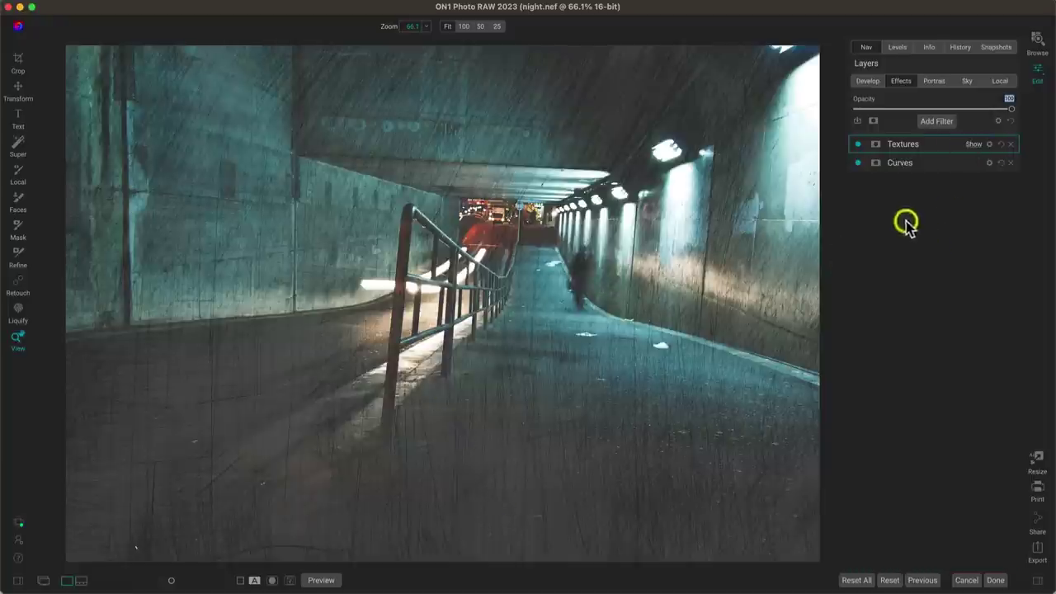
pyautogui.click(858, 164)
pyautogui.click(857, 164)
pyautogui.click(857, 164)
pyautogui.click(858, 164)
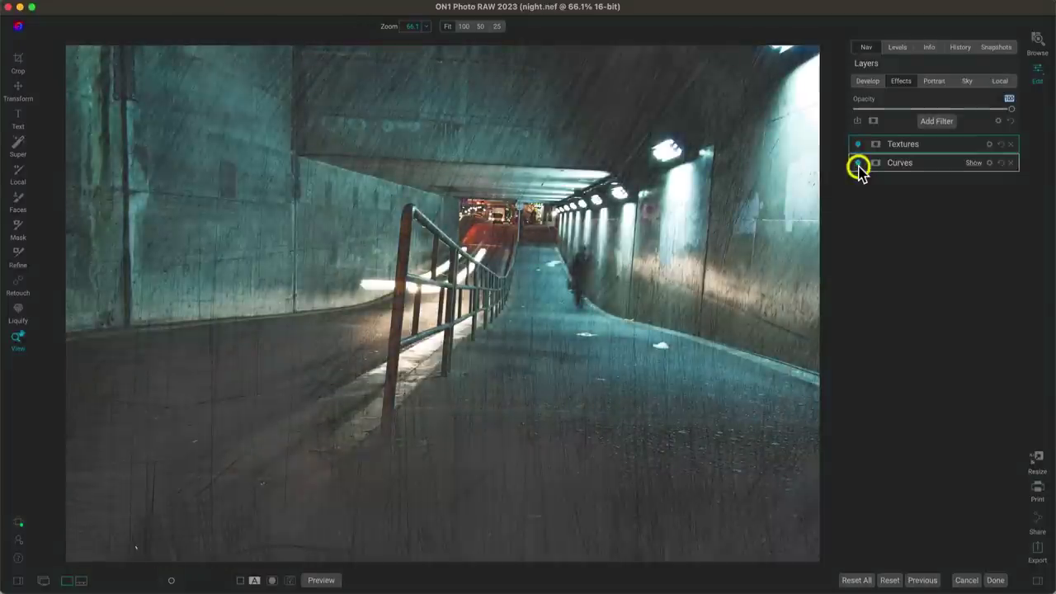
pyautogui.click(858, 164)
pyautogui.click(857, 164)
# - Expand the Textures filter, switch its texture to Scratched Film and raise the texture opacity to 100
pyautogui.click(974, 145)
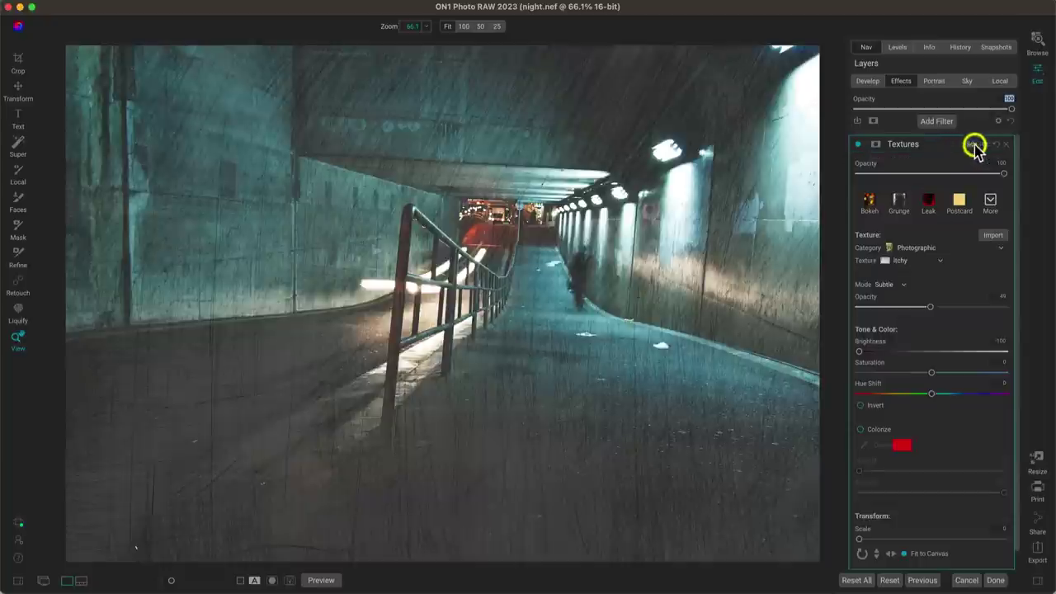
pyautogui.click(936, 261)
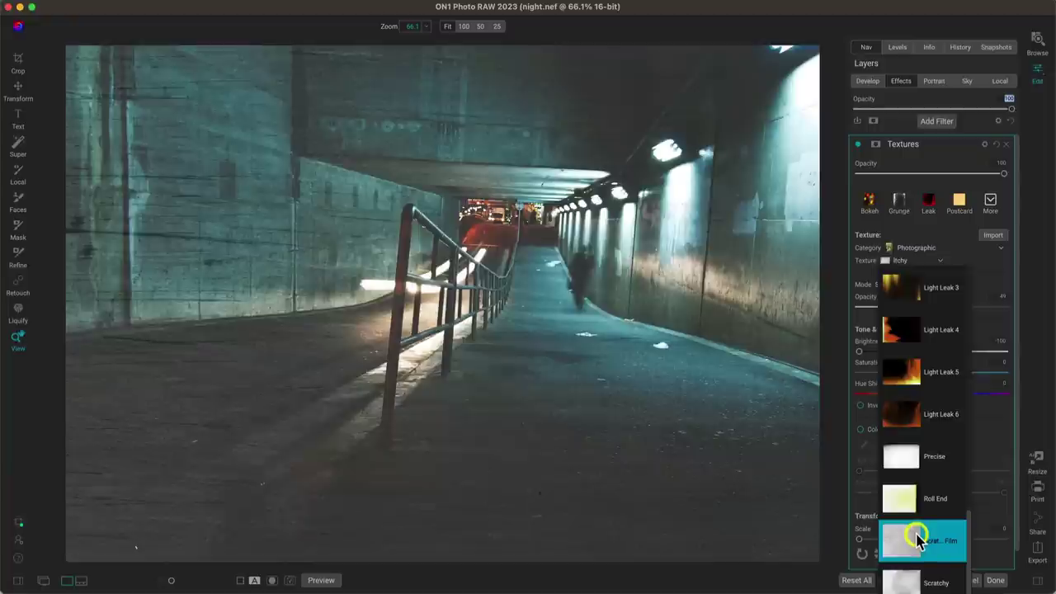
pyautogui.click(918, 539)
pyautogui.moveTo(929, 309); pyautogui.dragTo(1049, 307)
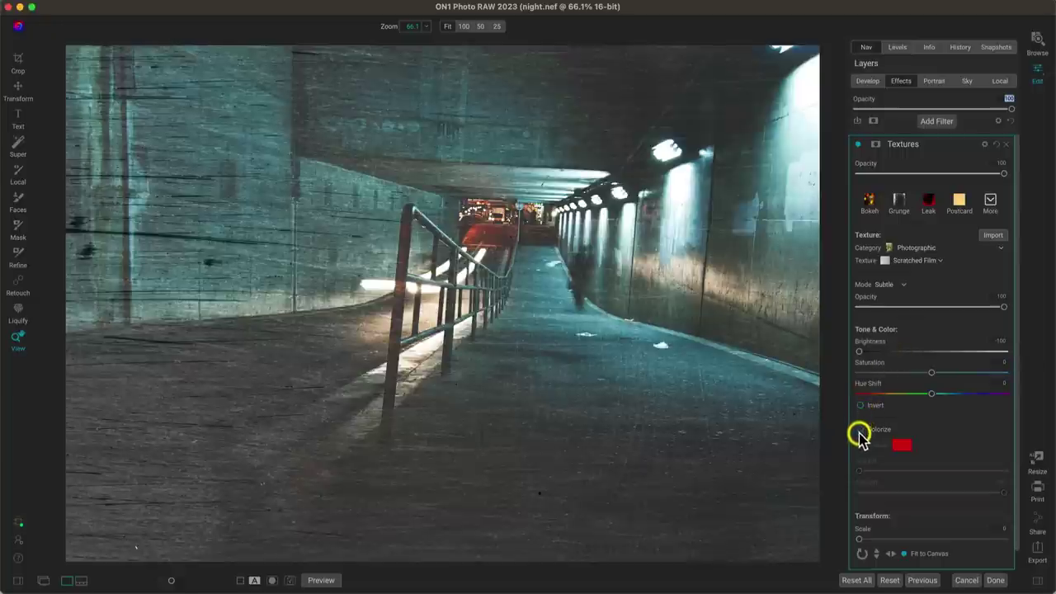
# - Colorize the Scratched Film texture blue with a Hue Fill of 236
pyautogui.click(860, 430)
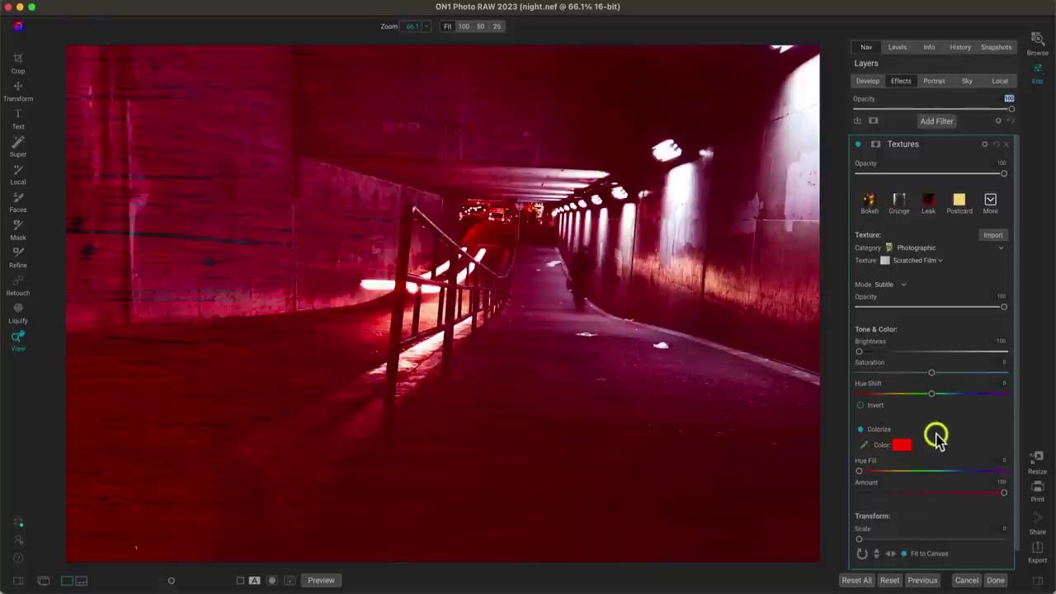
pyautogui.moveTo(859, 472); pyautogui.dragTo(951, 478)
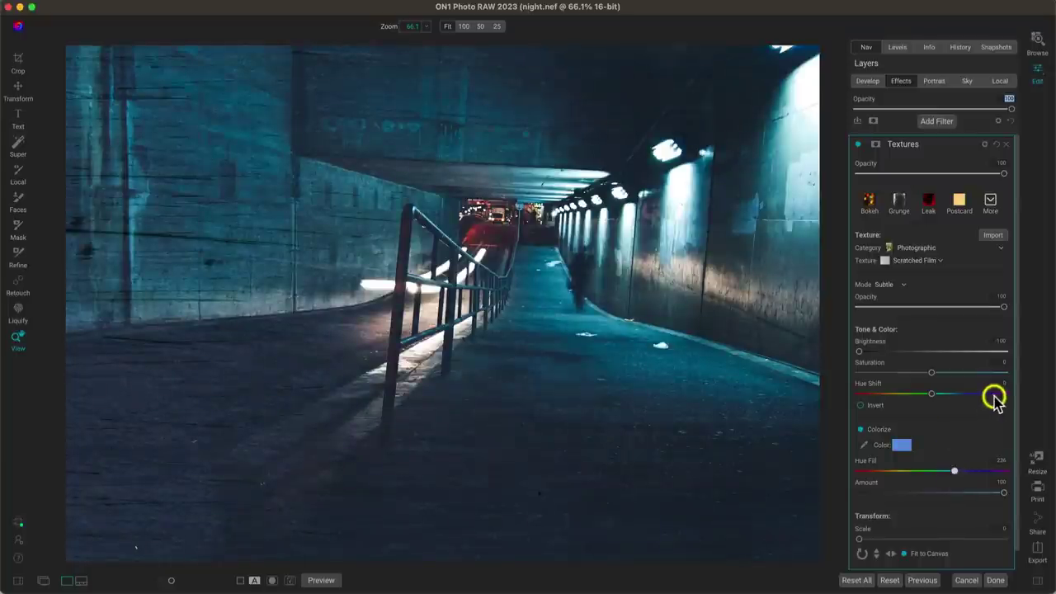
# - Set the texture's Colorize amount to 69 and compare the photo with the Textures filter off and on
pyautogui.moveTo(1001, 495); pyautogui.dragTo(957, 494)
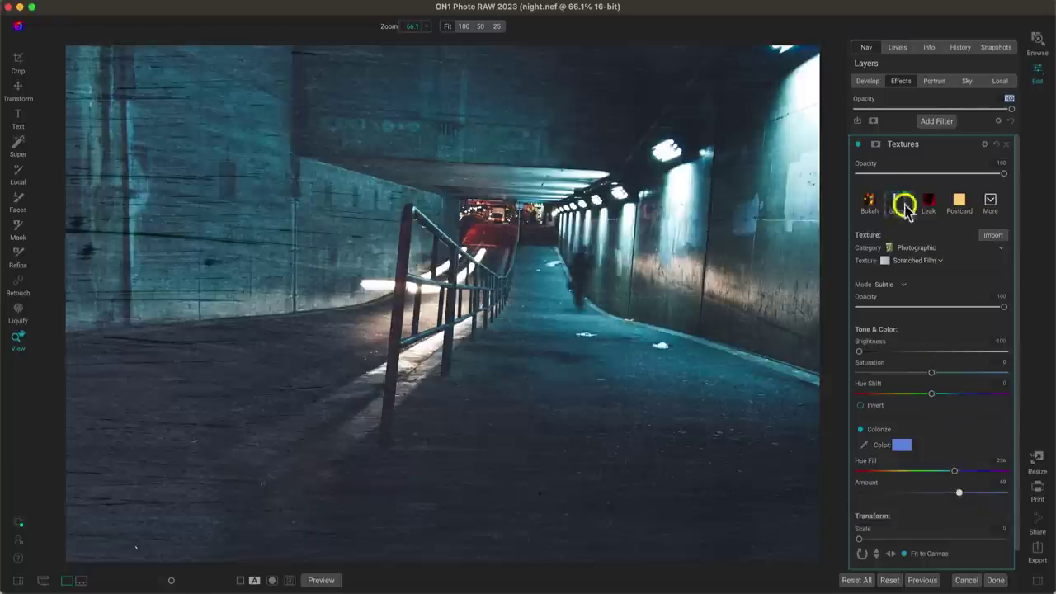
pyautogui.click(858, 145)
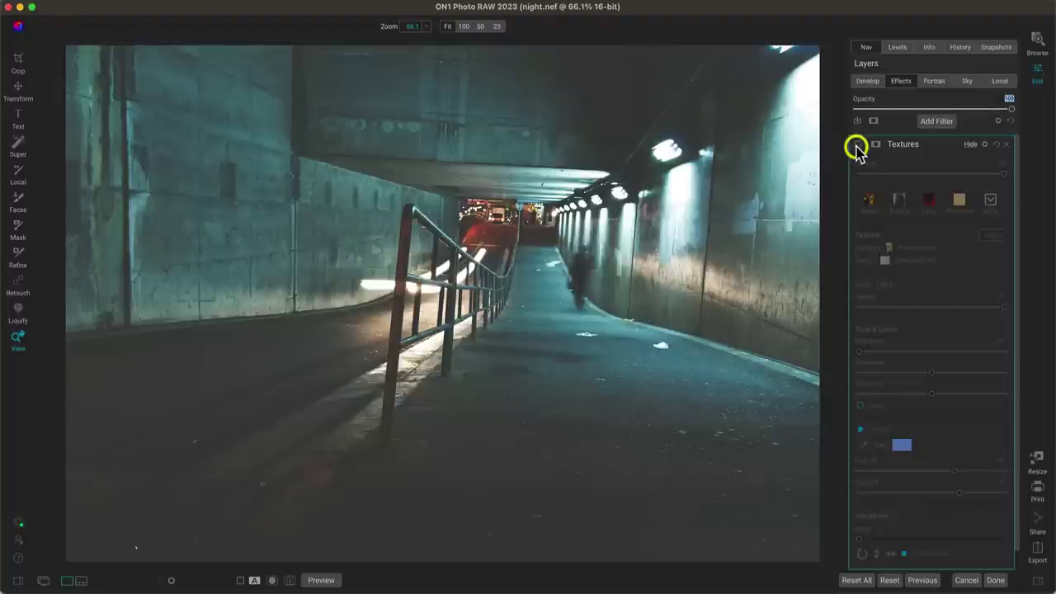
pyautogui.click(856, 146)
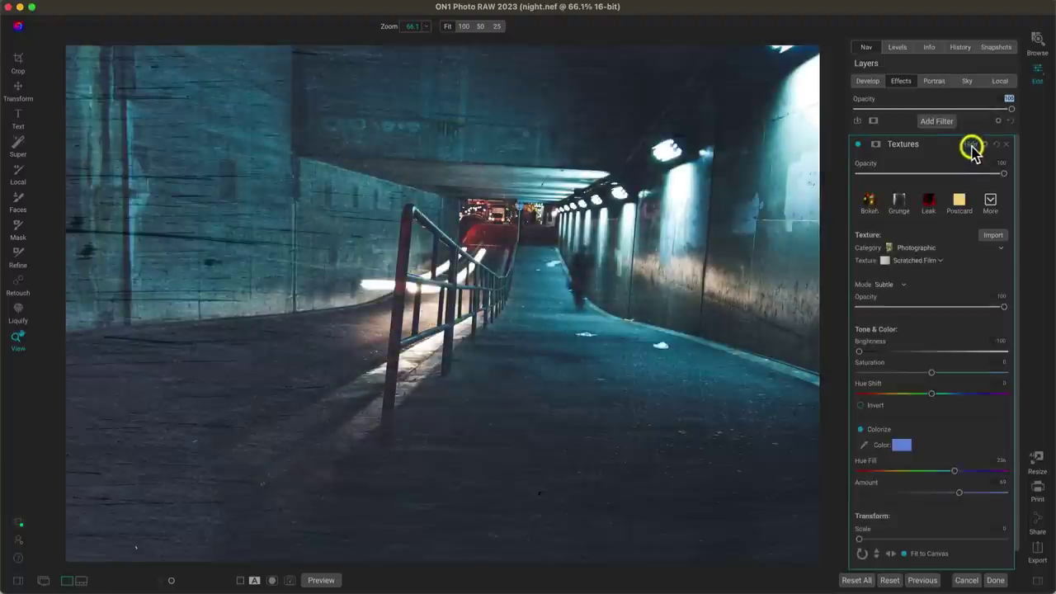
# - Collapse the Textures settings and compare the photo with the Textures and Curves filters each disabled and re-enabled
pyautogui.click(969, 145)
pyautogui.click(858, 162)
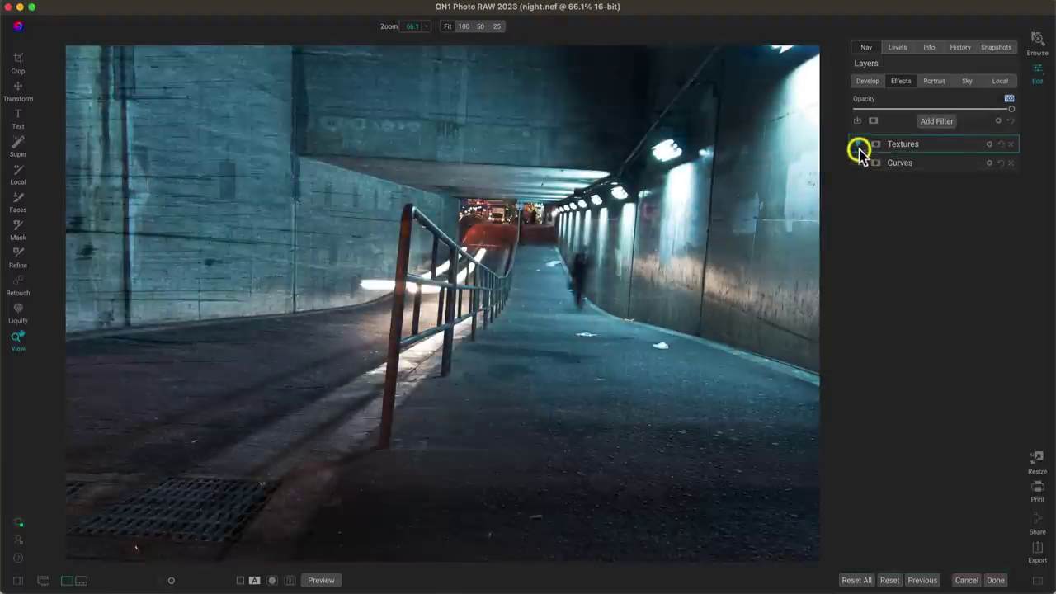
pyautogui.click(857, 145)
pyautogui.click(857, 163)
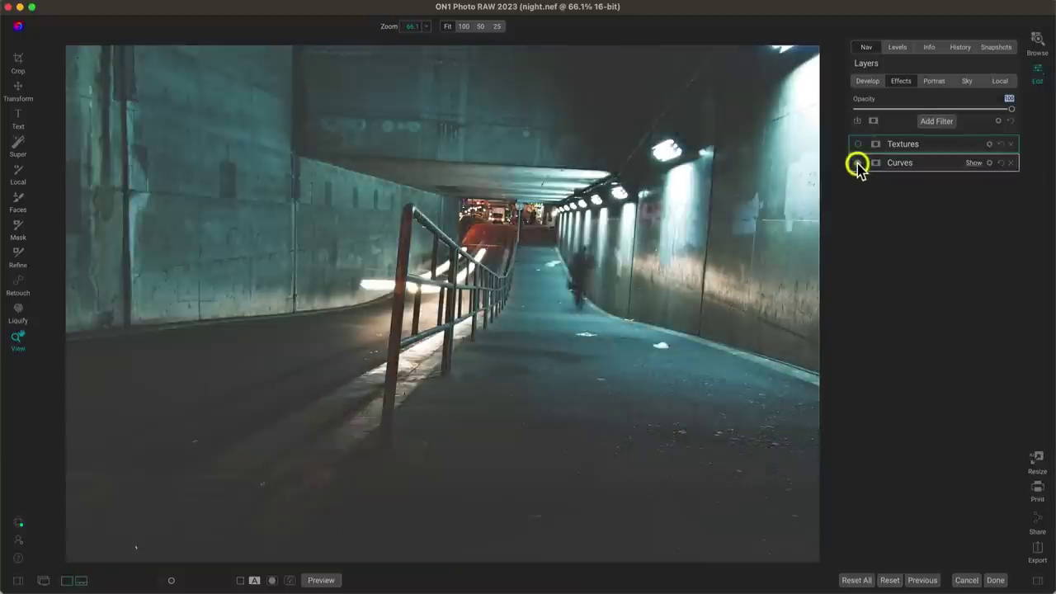
pyautogui.click(858, 146)
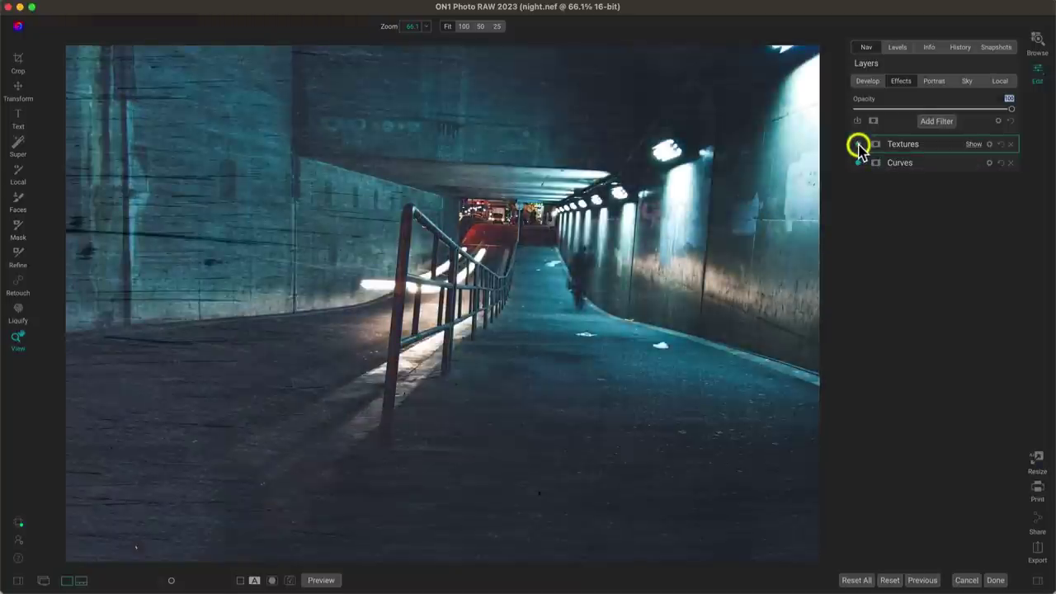
# - In the Textures filter's blending options, raise Shadows protection to its maximum and set Skin protection to 73
pyautogui.click(975, 146)
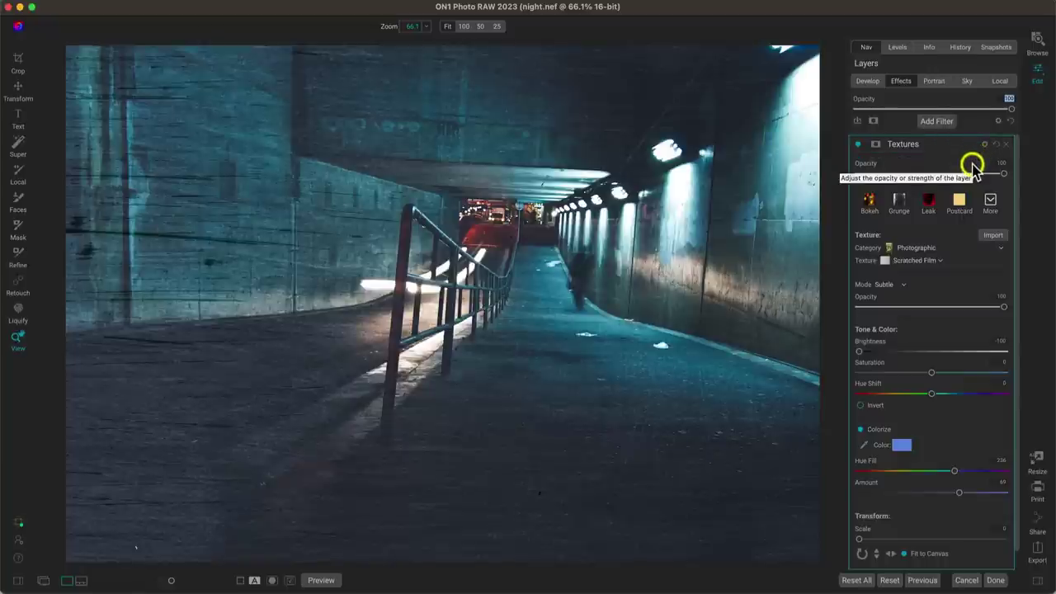
pyautogui.click(985, 145)
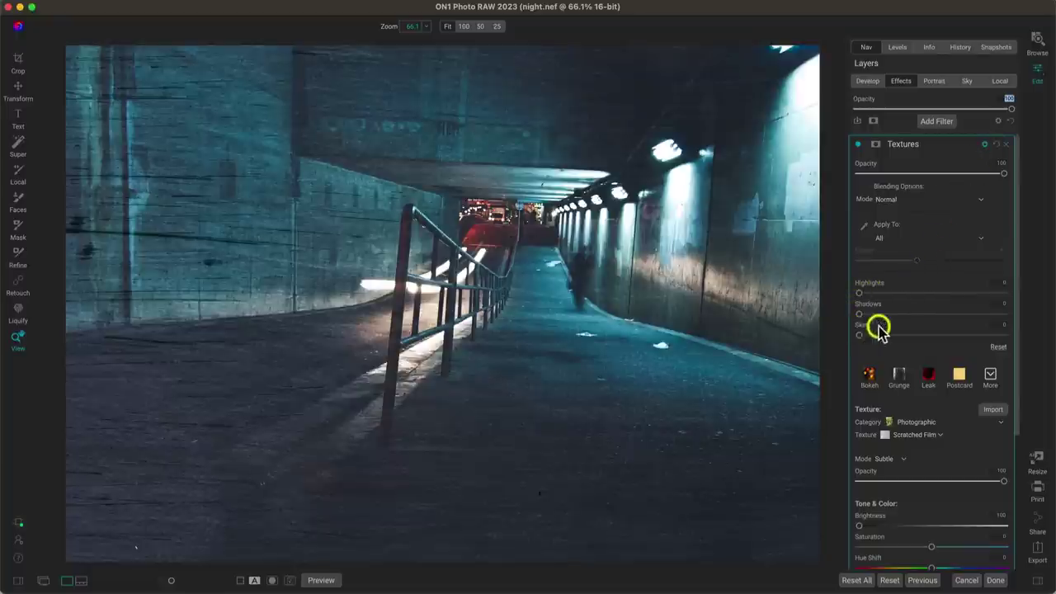
pyautogui.moveTo(866, 320); pyautogui.dragTo(1018, 321)
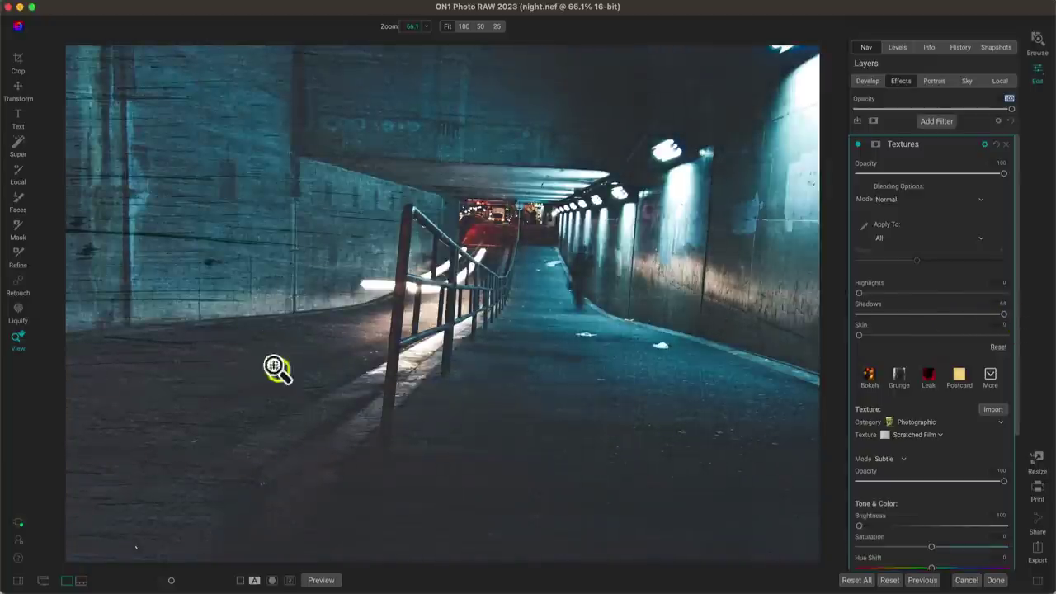
pyautogui.moveTo(1005, 315); pyautogui.dragTo(1052, 312)
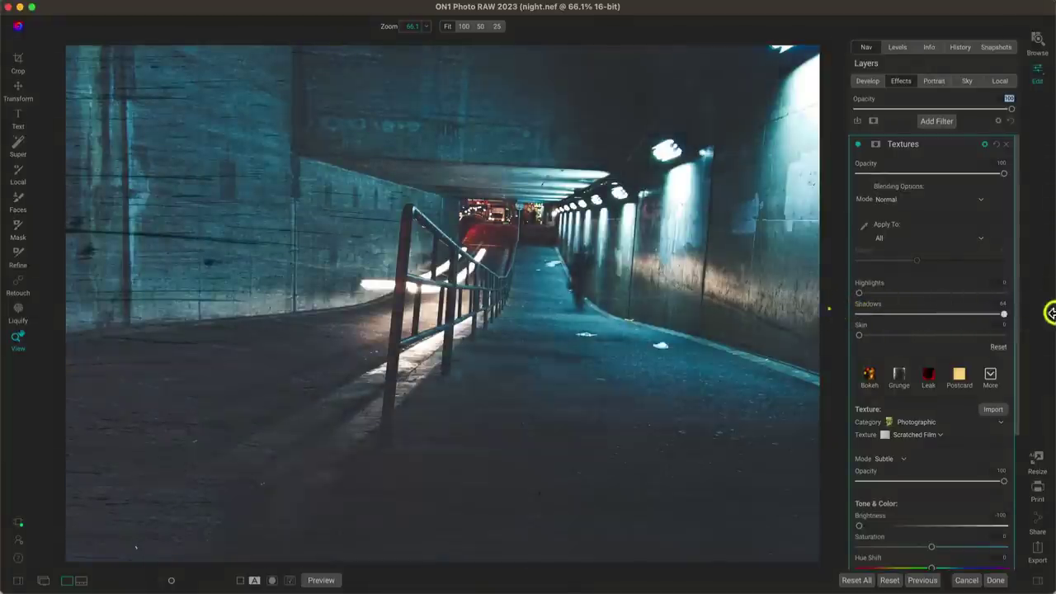
pyautogui.moveTo(861, 337); pyautogui.dragTo(966, 342)
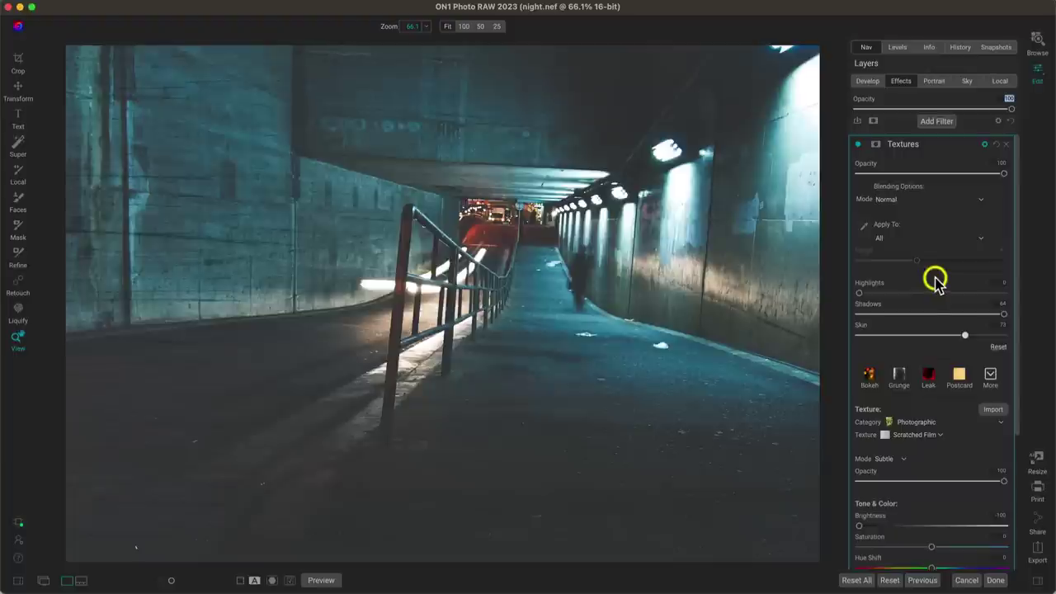
# - Check how the protected texture affects the photo by switching both effect filters off and back on
pyautogui.click(973, 144)
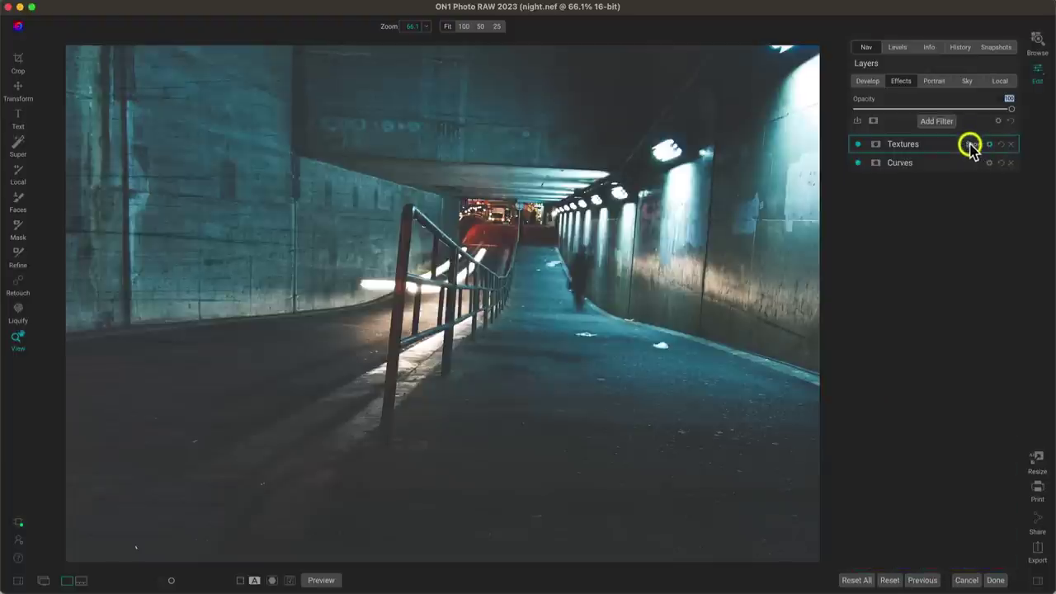
pyautogui.click(858, 144)
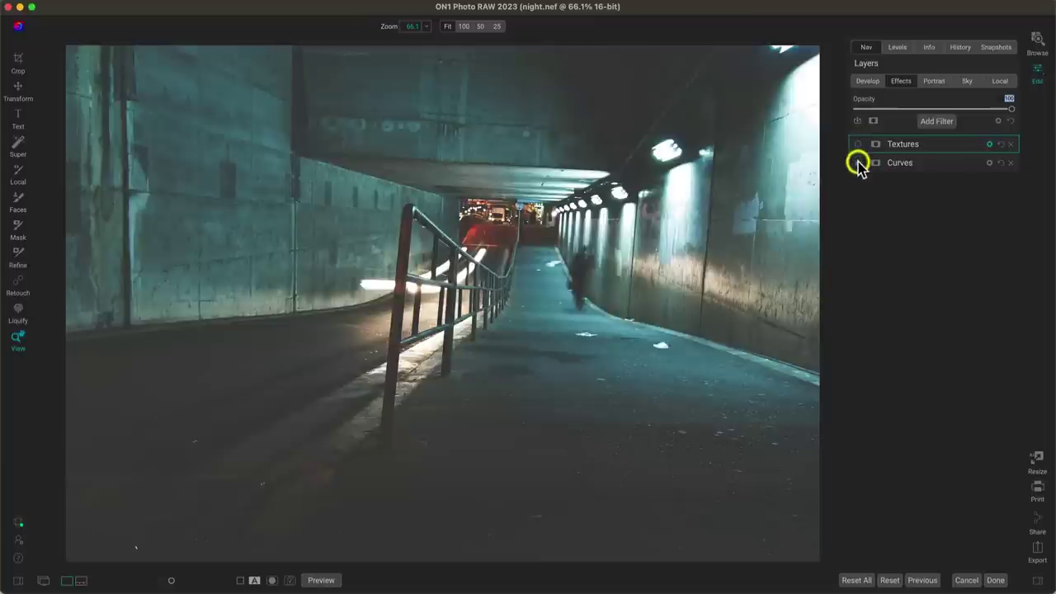
pyautogui.click(858, 163)
pyautogui.click(855, 162)
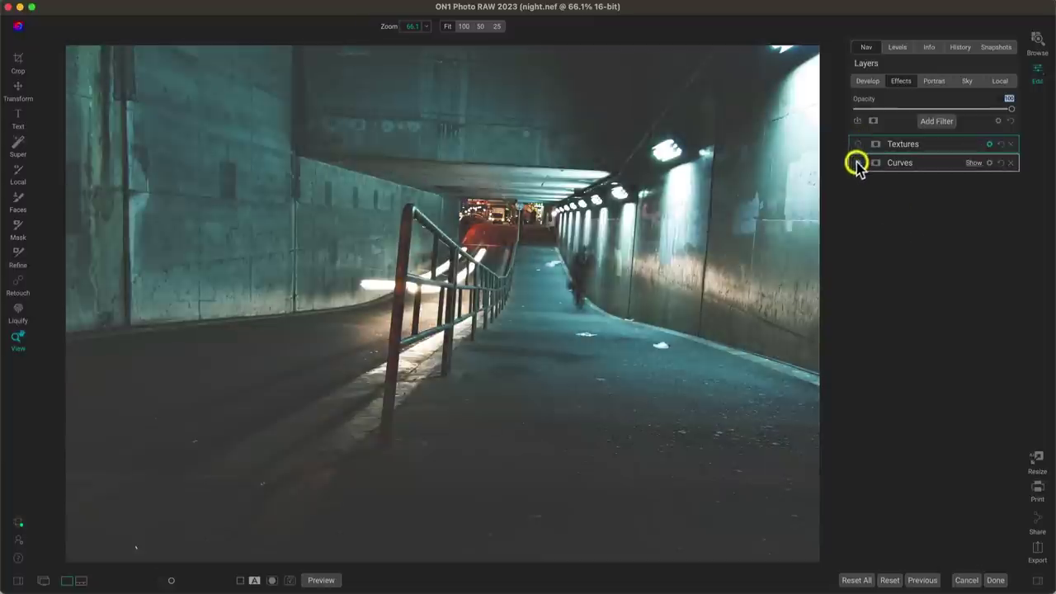
pyautogui.click(857, 145)
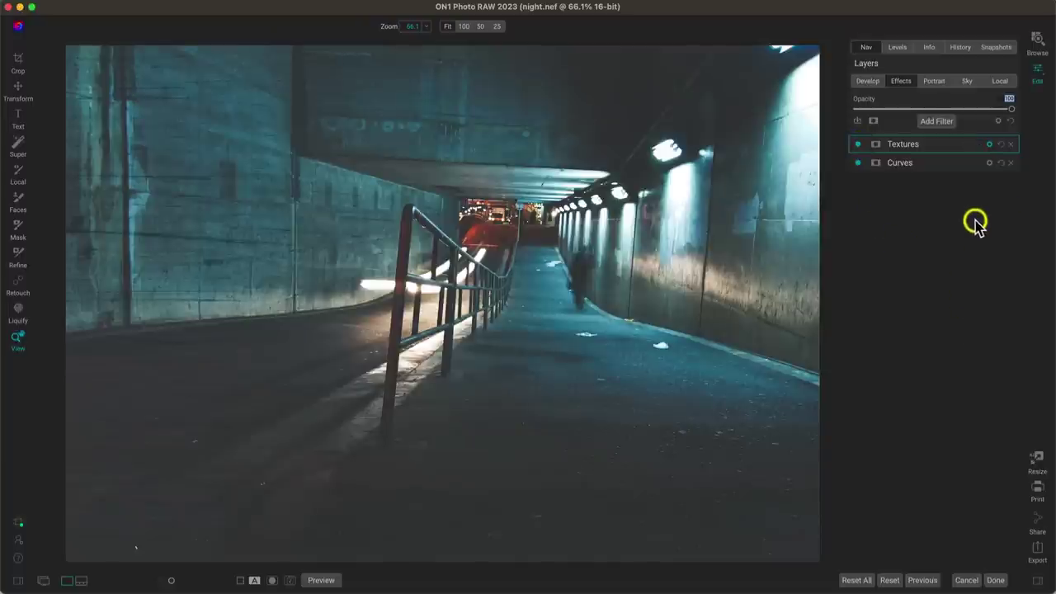
# - Reshape the existing Curves filter by moving the lower midtone point to In 95, Out 93
pyautogui.click(970, 164)
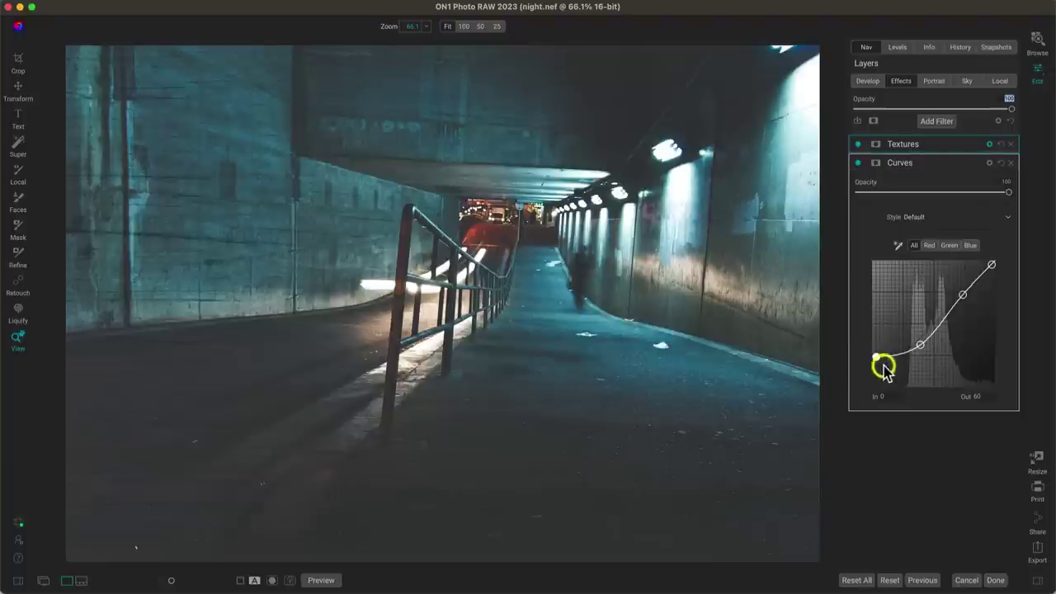
pyautogui.moveTo(875, 370); pyautogui.dragTo(855, 361)
pyautogui.click(918, 346)
pyautogui.moveTo(919, 343)
pyautogui.mouseDown()
pyautogui.moveTo(914, 327)
pyautogui.moveTo(913, 353)
pyautogui.moveTo(916, 325)
pyautogui.moveTo(919, 350)
pyautogui.moveTo(933, 338)
pyautogui.mouseUp()
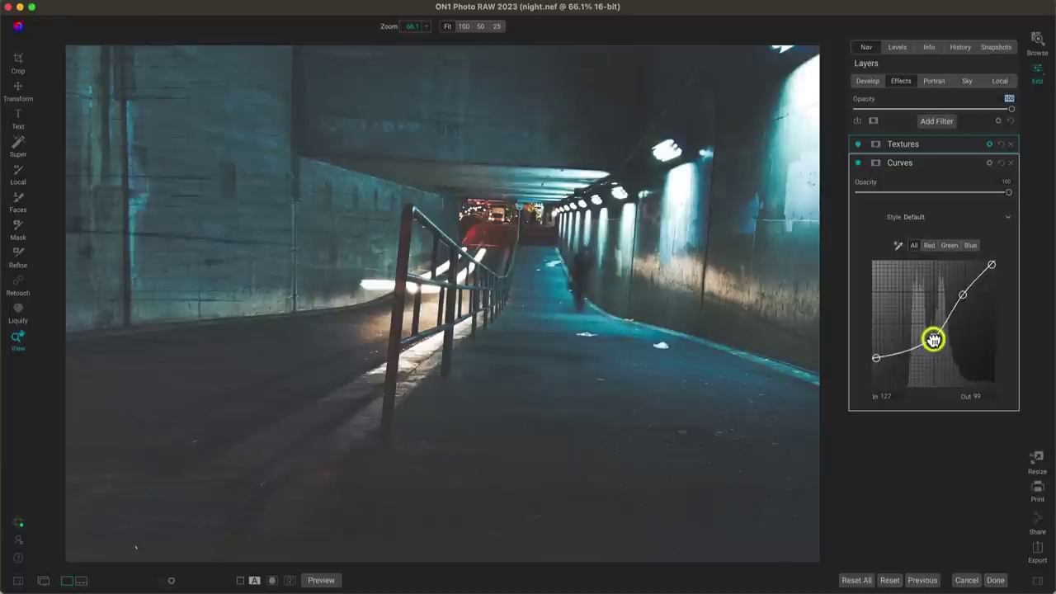
pyautogui.click(858, 163)
pyautogui.click(858, 163)
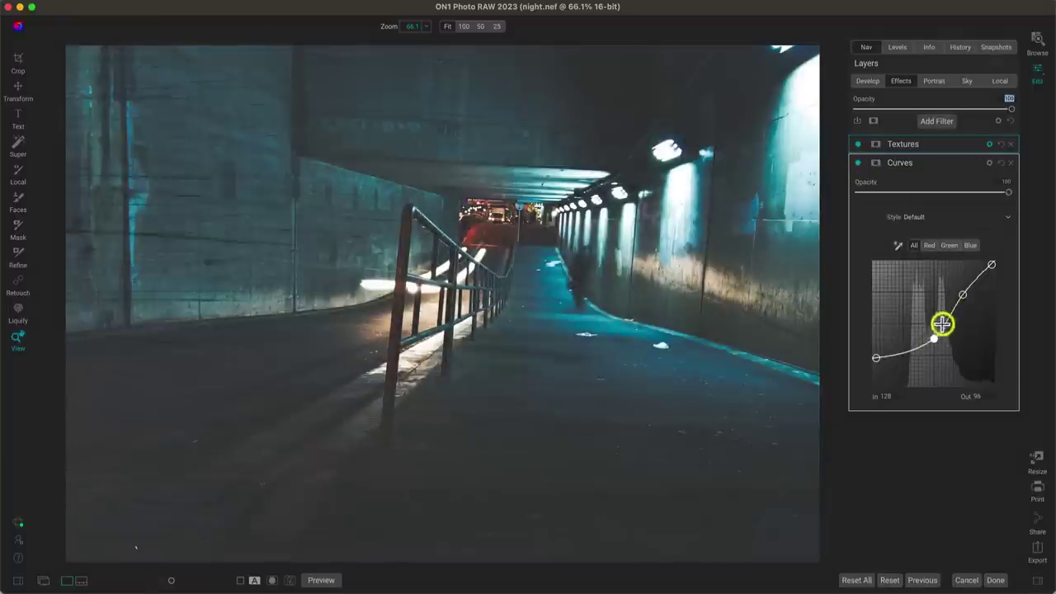
pyautogui.moveTo(930, 334); pyautogui.dragTo(918, 336)
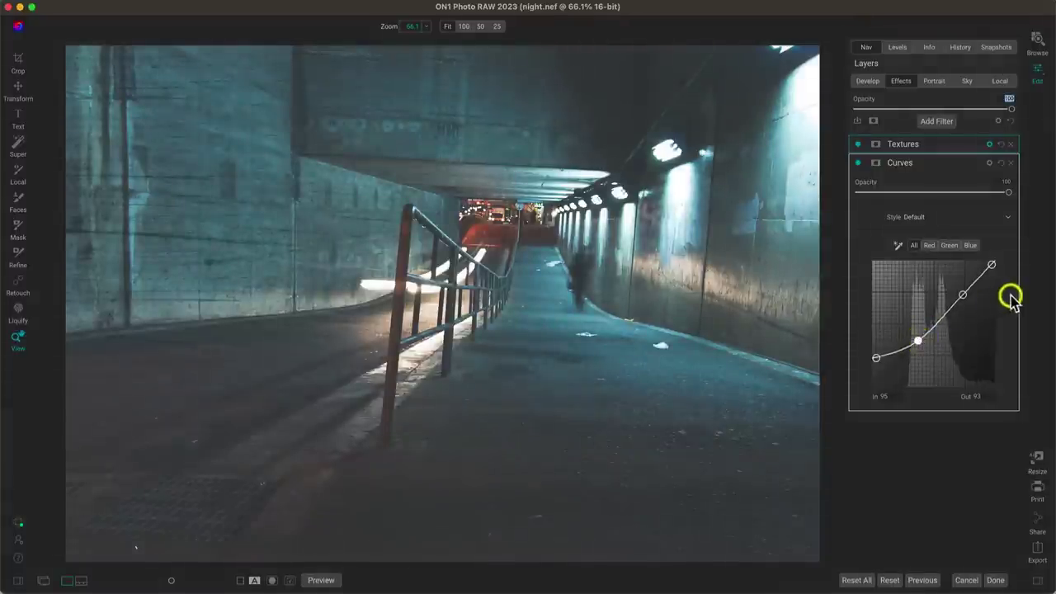
# - Compare the fully edited tunnel photo with the original image
pyautogui.click(1035, 297)
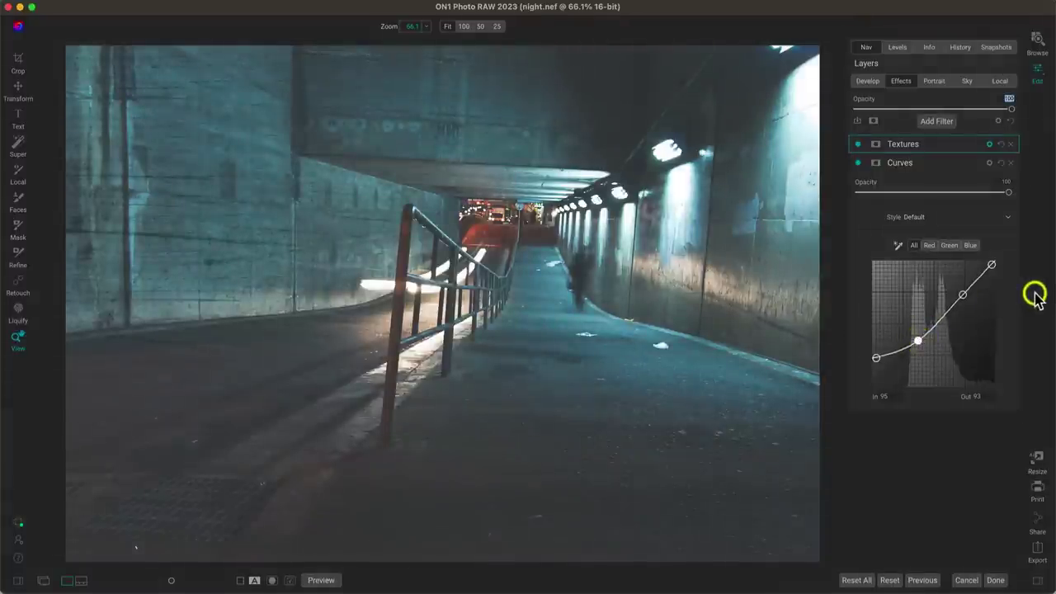
pyautogui.press('super+p')
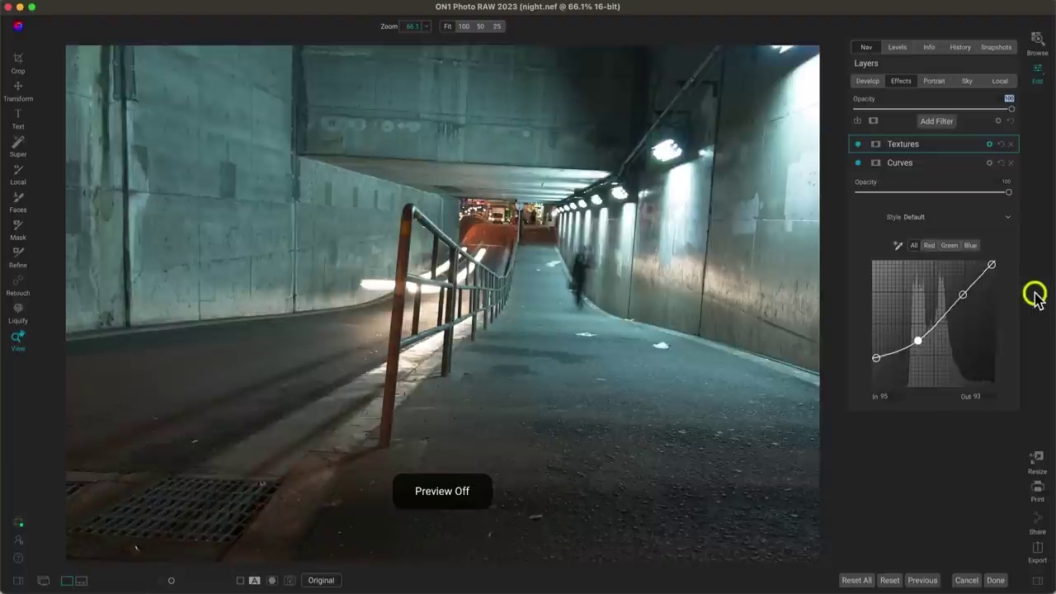
pyautogui.press('super+p')
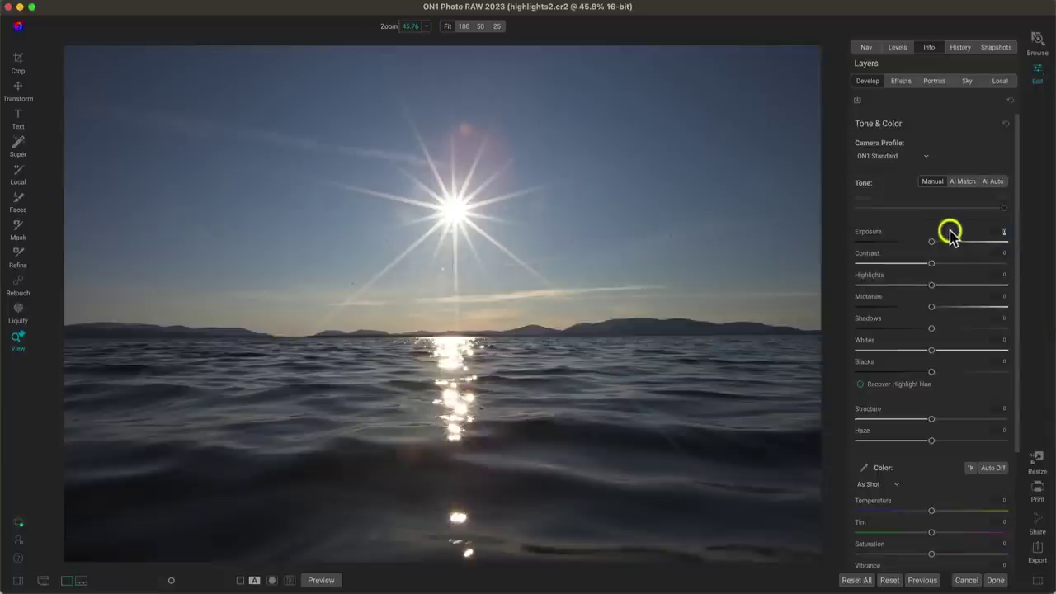
# - With highlight clipping checked on the sunset photo, try Exposure -1.8 and Midtones 46, and reset all adjustments
pyautogui.press('j')
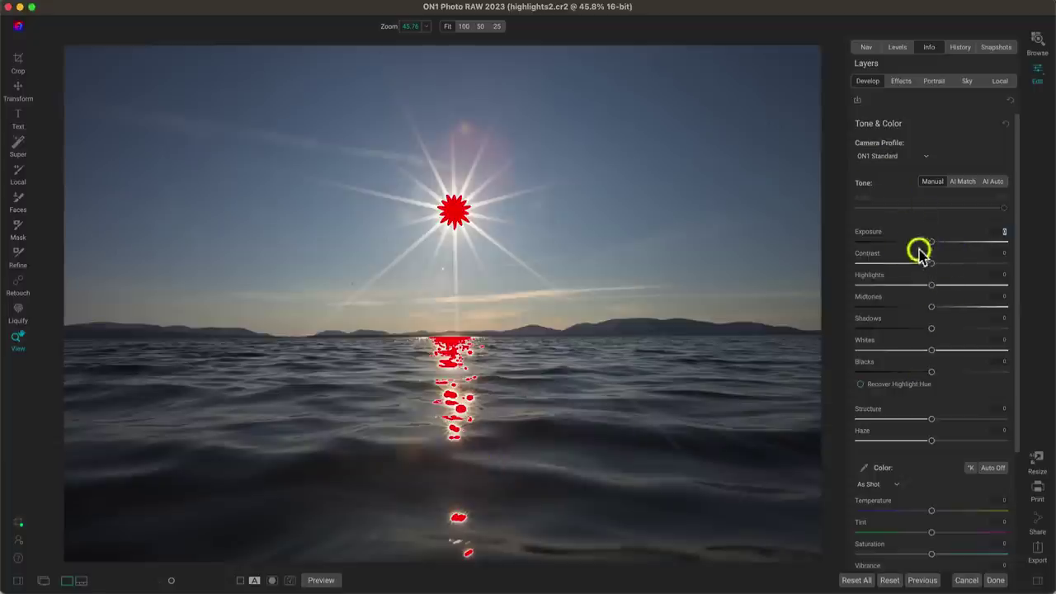
pyautogui.moveTo(931, 242); pyautogui.dragTo(905, 242)
pyautogui.moveTo(931, 306); pyautogui.dragTo(964, 307)
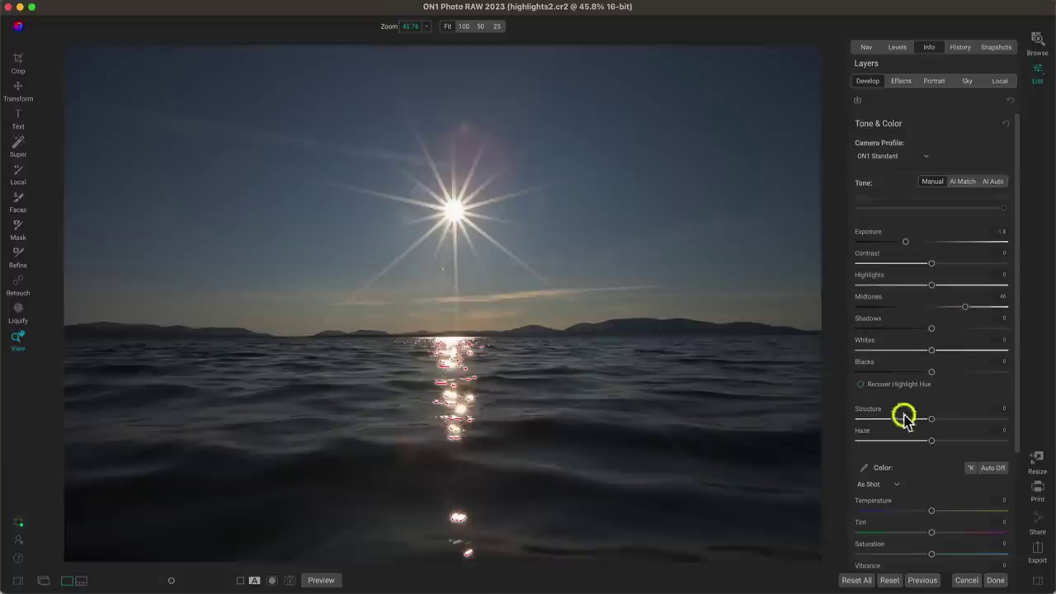
pyautogui.click(854, 580)
pyautogui.click(621, 345)
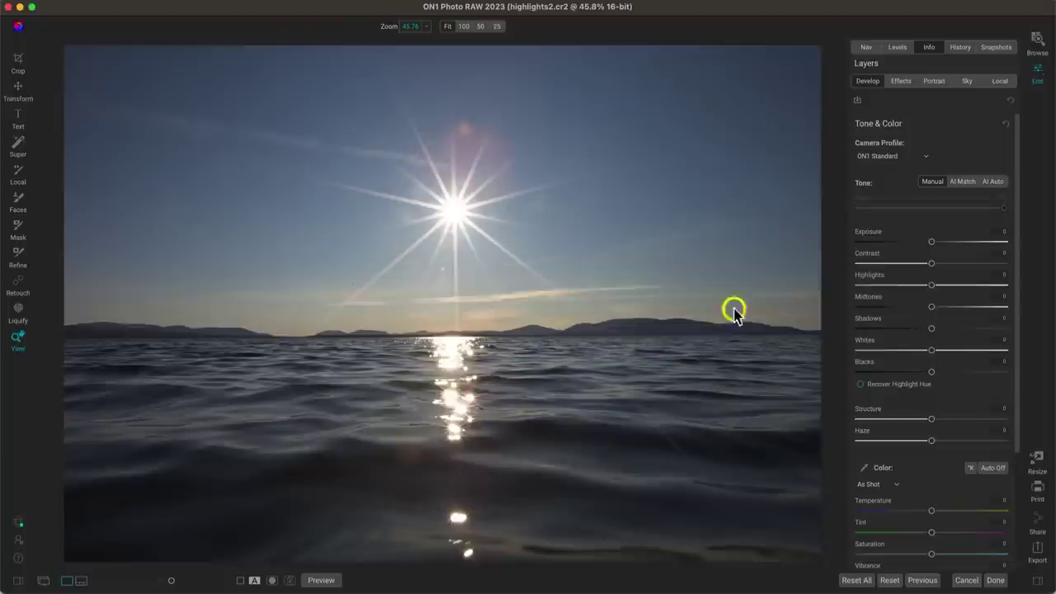
# - Try lowering Highlights to -100, inspect the water reflections at 100% zoom, and reset all adjustments
pyautogui.moveTo(928, 287); pyautogui.dragTo(852, 285)
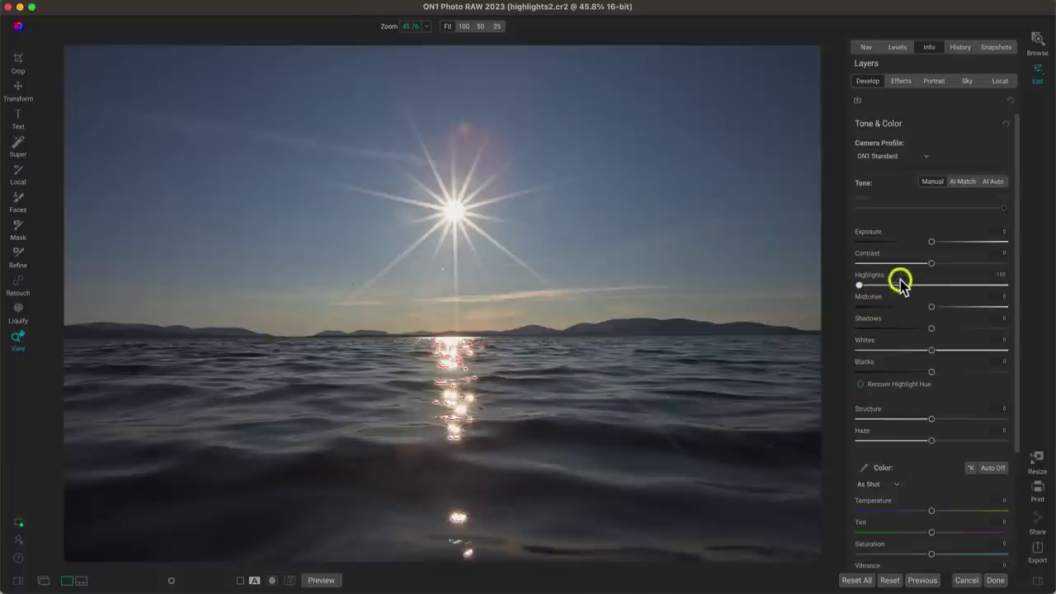
pyautogui.click(448, 399)
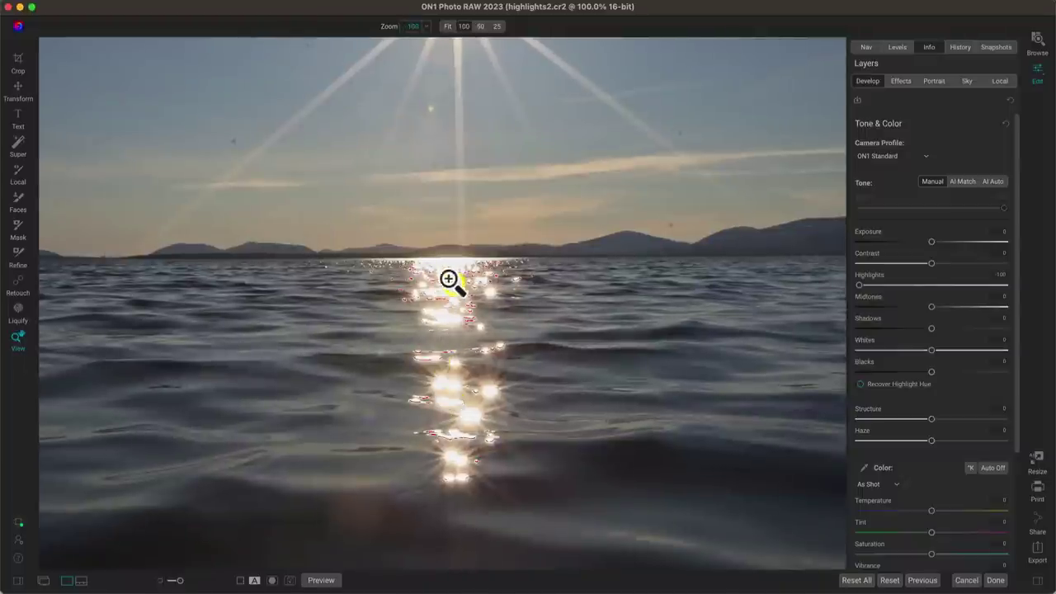
pyautogui.click(452, 324)
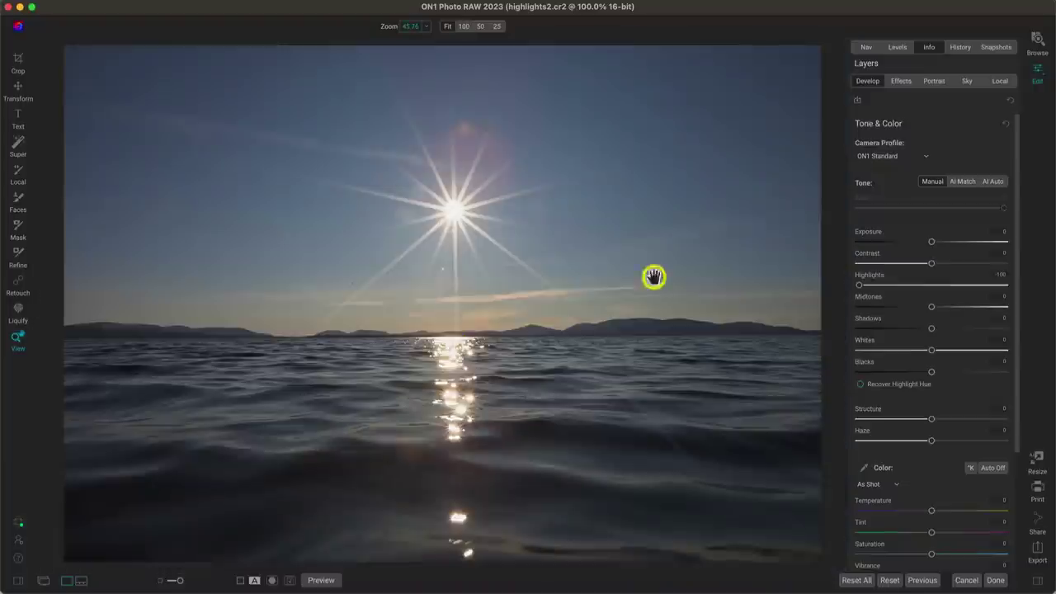
pyautogui.click(873, 578)
pyautogui.click(621, 346)
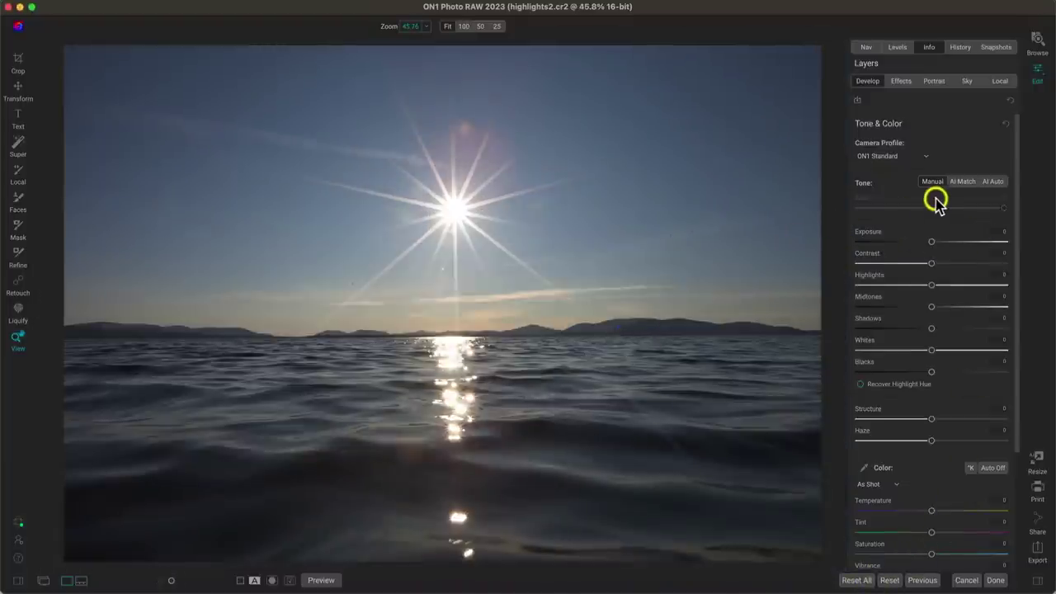
# - Add a Curves filter to the sunset photo and pull its white point down slightly to In 254, Out 254
pyautogui.click(901, 81)
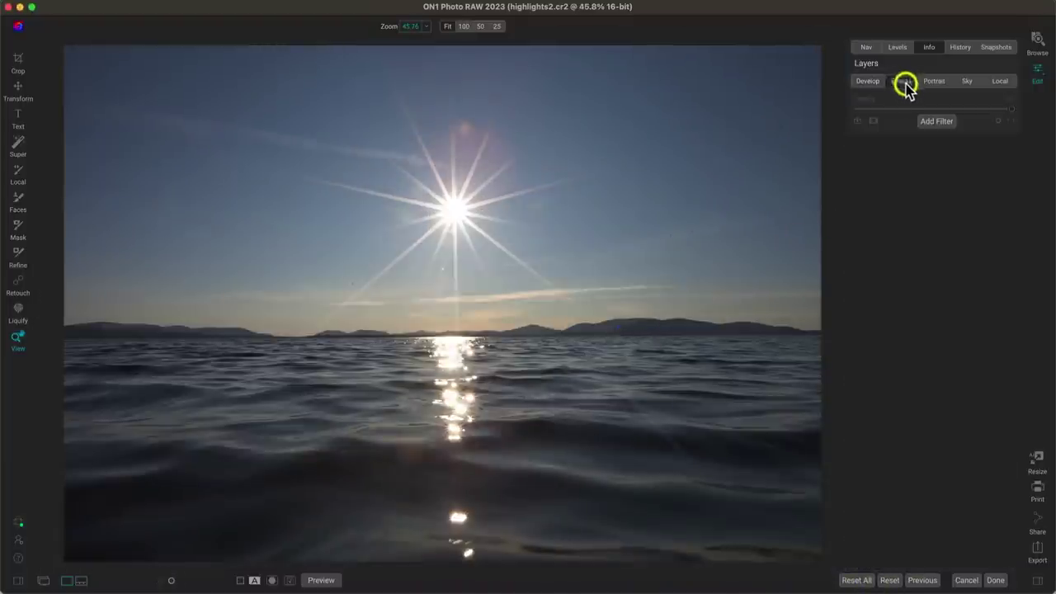
pyautogui.click(932, 121)
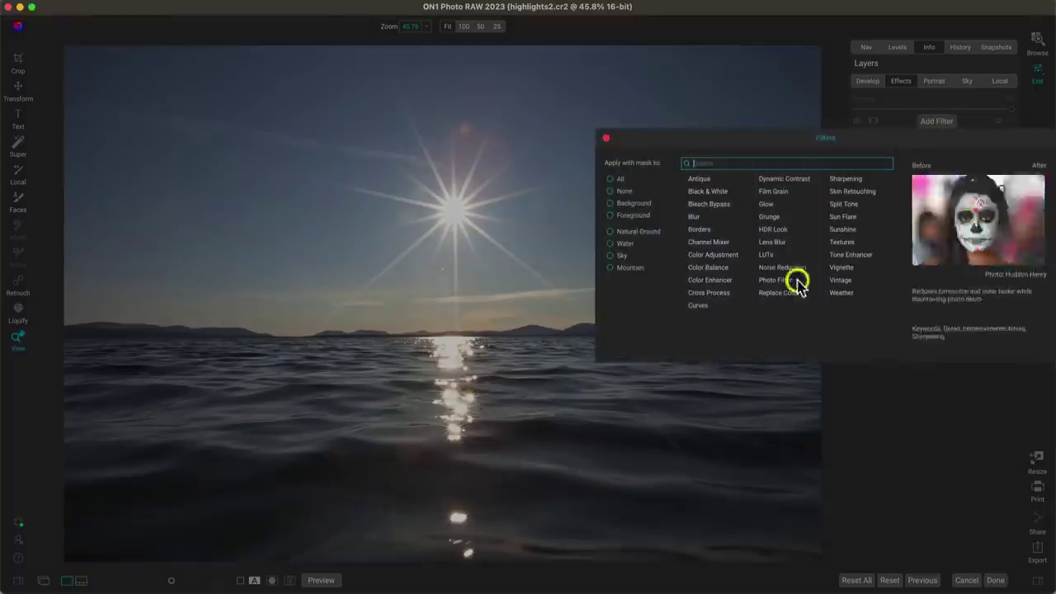
pyautogui.click(700, 306)
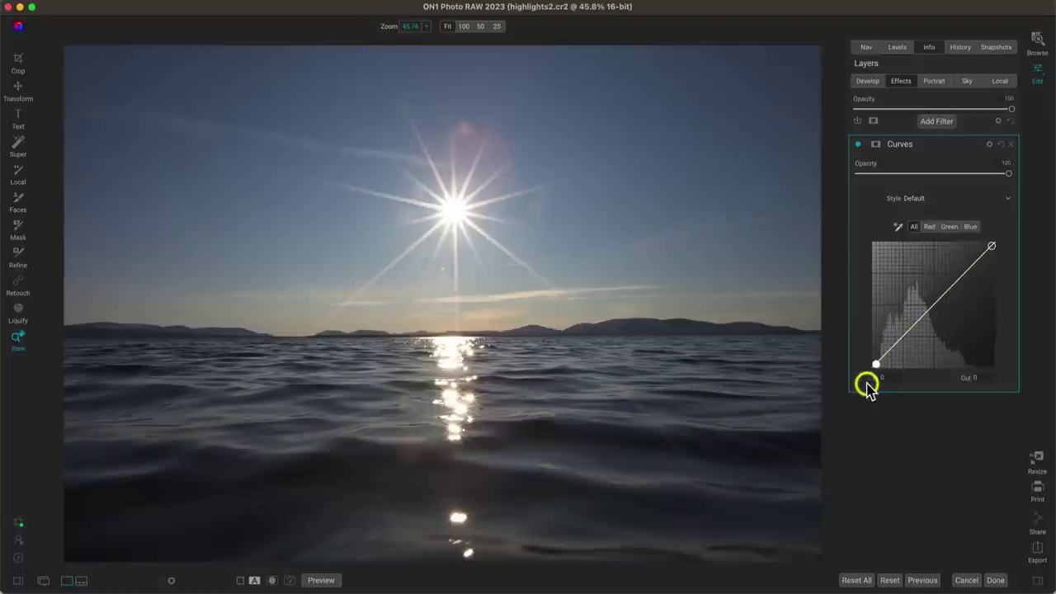
pyautogui.click(988, 241)
pyautogui.moveTo(993, 254); pyautogui.dragTo(994, 243)
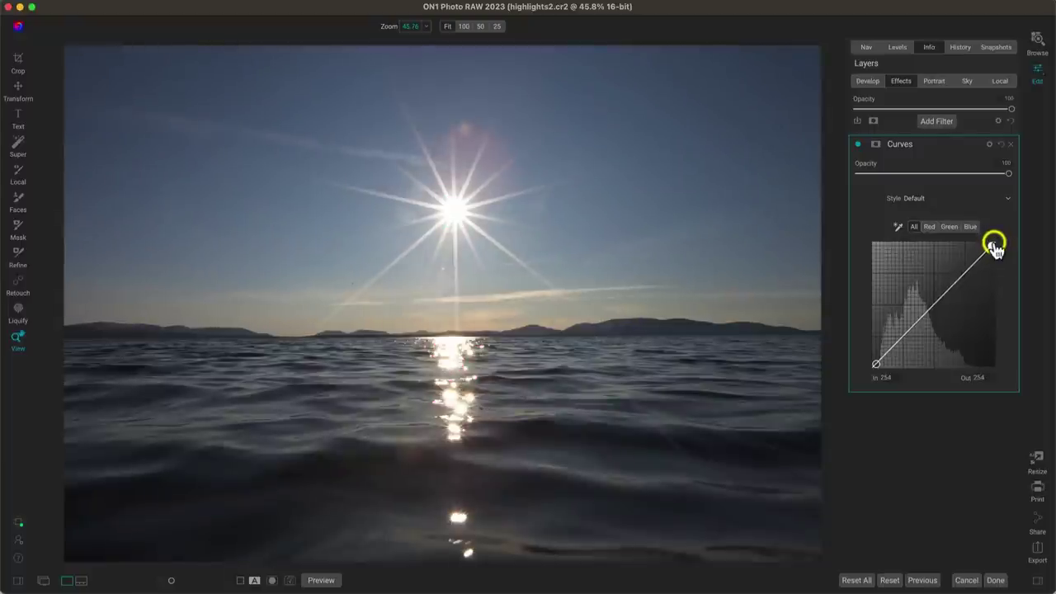
# - Examine the sun and its reflection at 100% zoom with the Curves filter switched off
pyautogui.click(474, 194)
pyautogui.moveTo(441, 282); pyautogui.dragTo(448, 139)
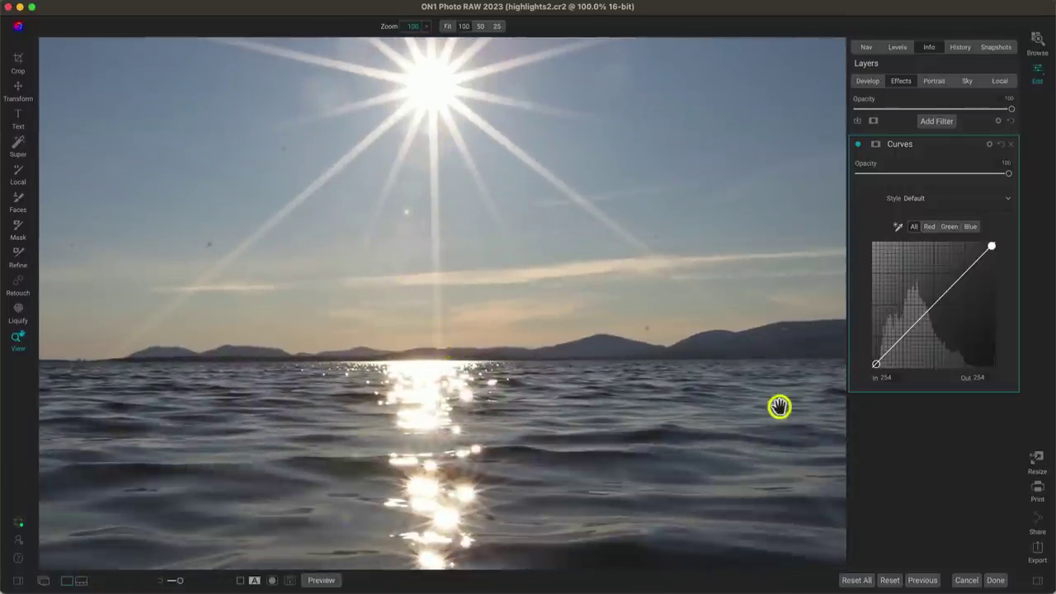
pyautogui.click(857, 144)
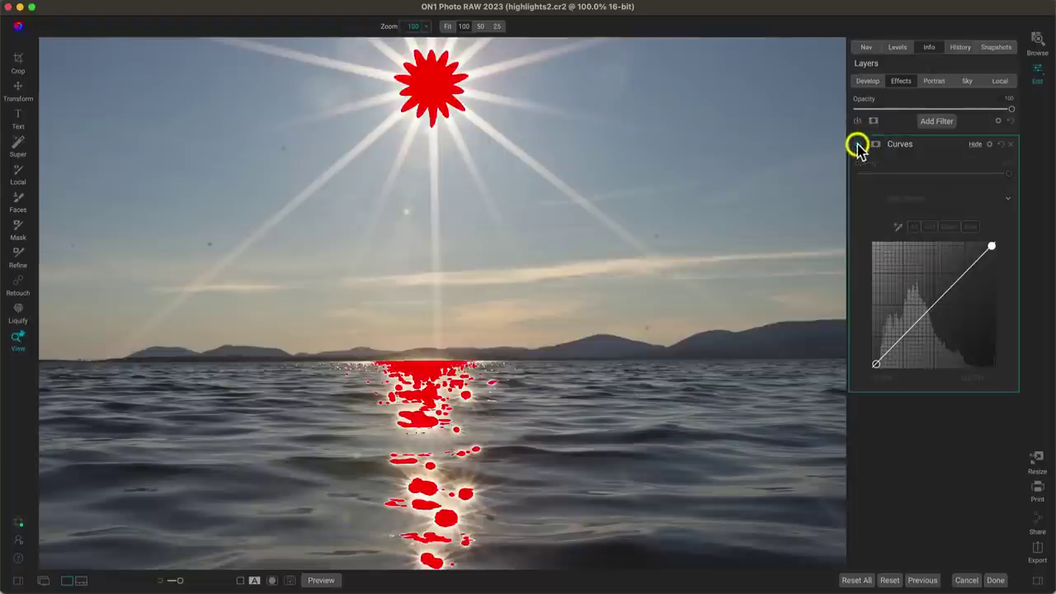
# - Switch the Curves filter back on for the sunset photo and set the curve's white point to In 255, Out 250
pyautogui.click(857, 146)
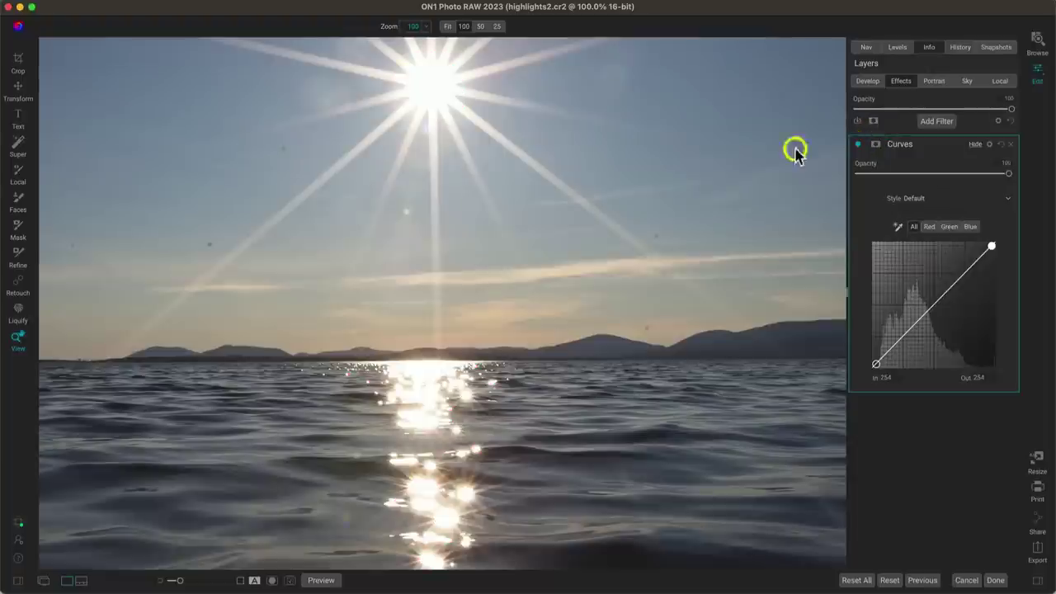
pyautogui.click(470, 252)
pyautogui.moveTo(991, 249)
pyautogui.mouseDown()
pyautogui.moveTo(994, 225)
pyautogui.moveTo(995, 244)
pyautogui.mouseUp()
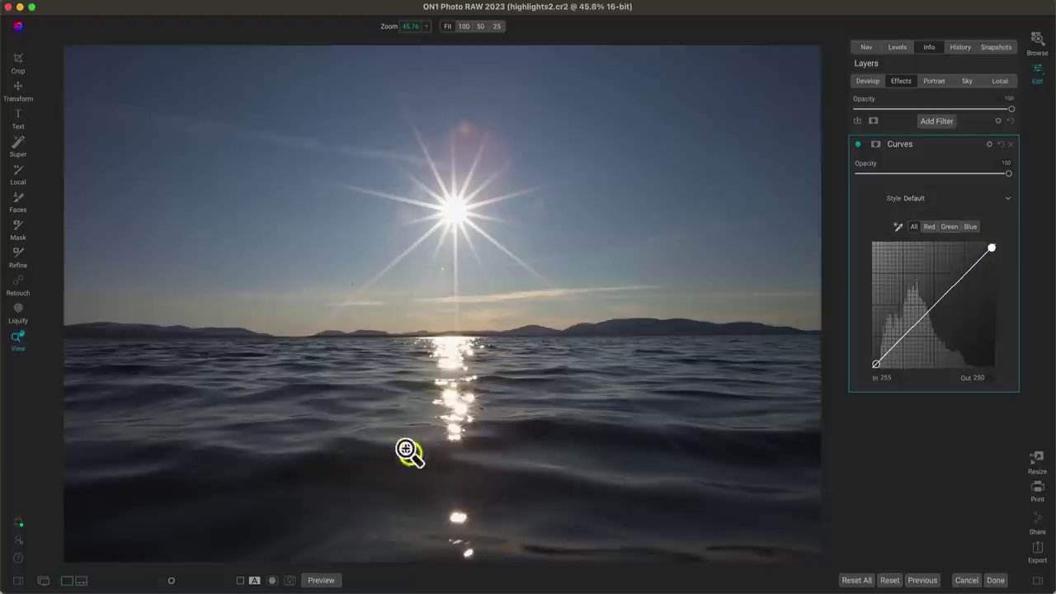
# - Show highlight clipping, compare the sunset photo with the Curves filter off and on, and readjust the curve's white point
pyautogui.click(858, 146)
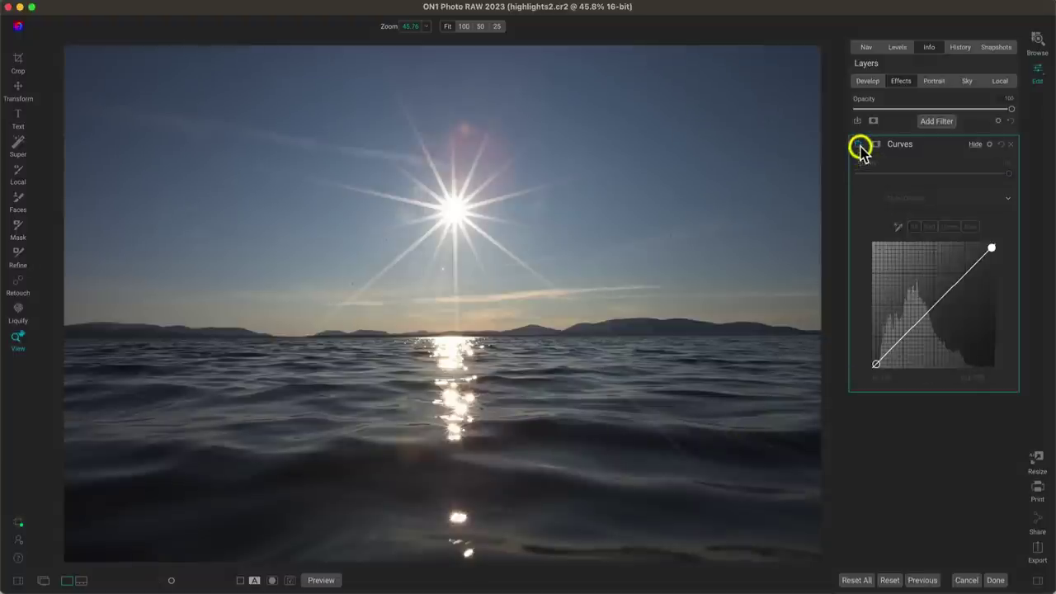
pyautogui.press('j')
pyautogui.click(859, 146)
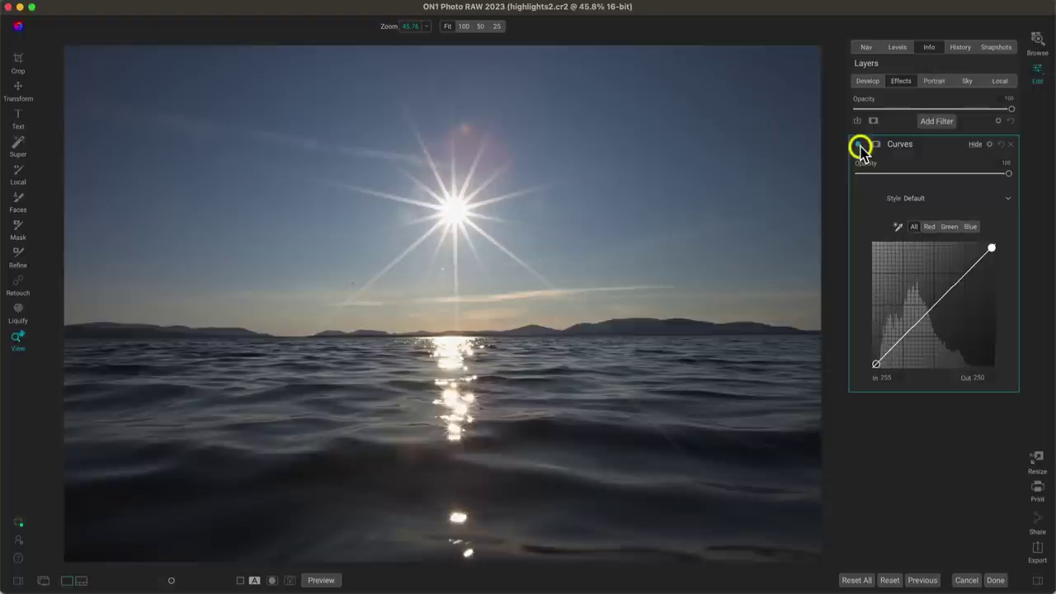
pyautogui.click(859, 146)
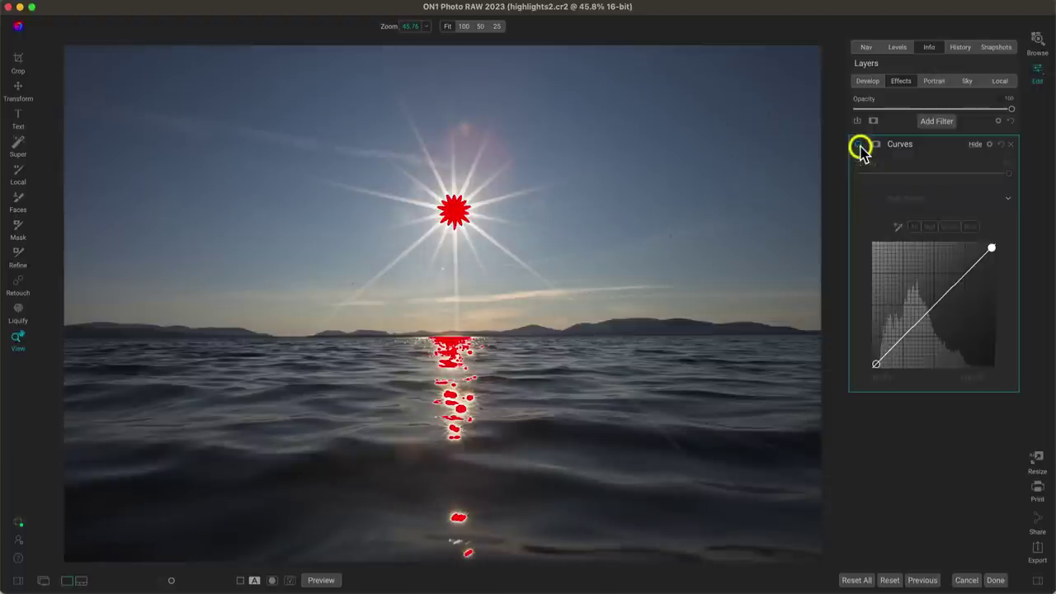
pyautogui.click(858, 146)
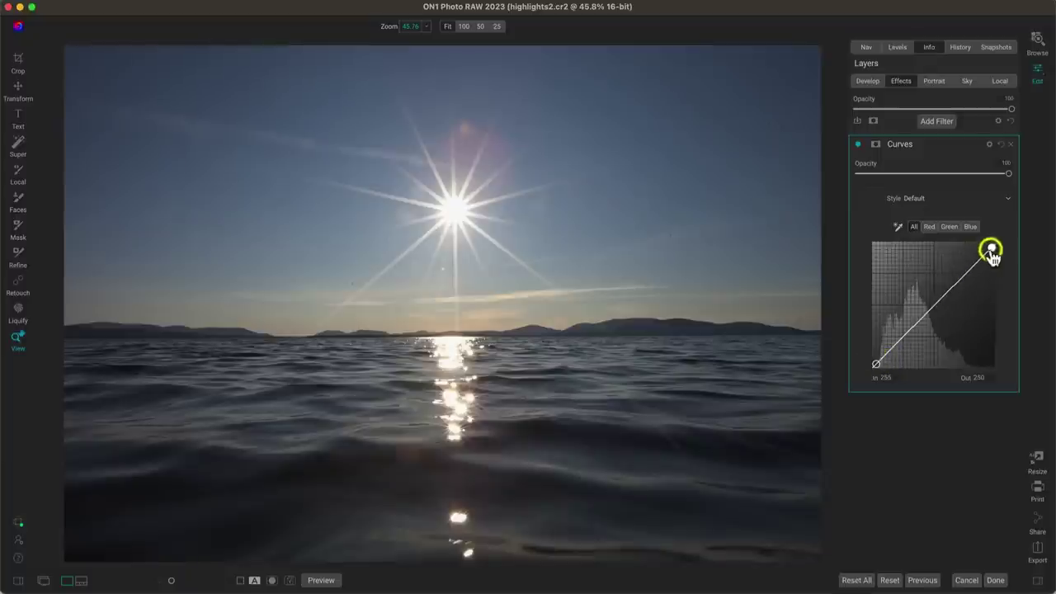
pyautogui.moveTo(992, 249); pyautogui.dragTo(996, 241)
pyautogui.press('alt')
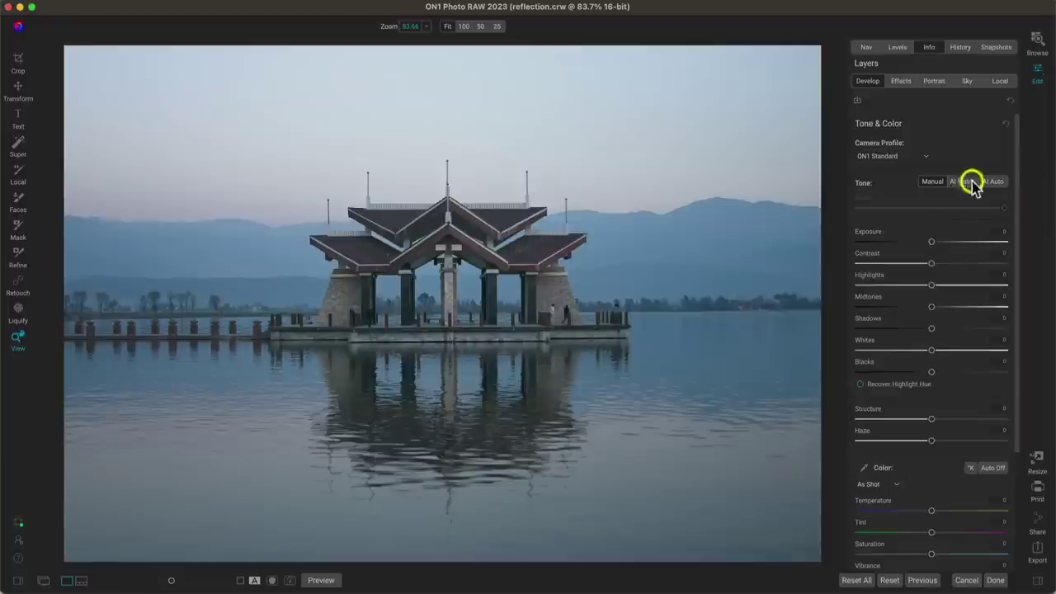
# - Set the lake pavilion photo's Exposure to -0.85 and Midtones to 24, and raise Contrast slightly
pyautogui.moveTo(929, 241); pyautogui.dragTo(918, 240)
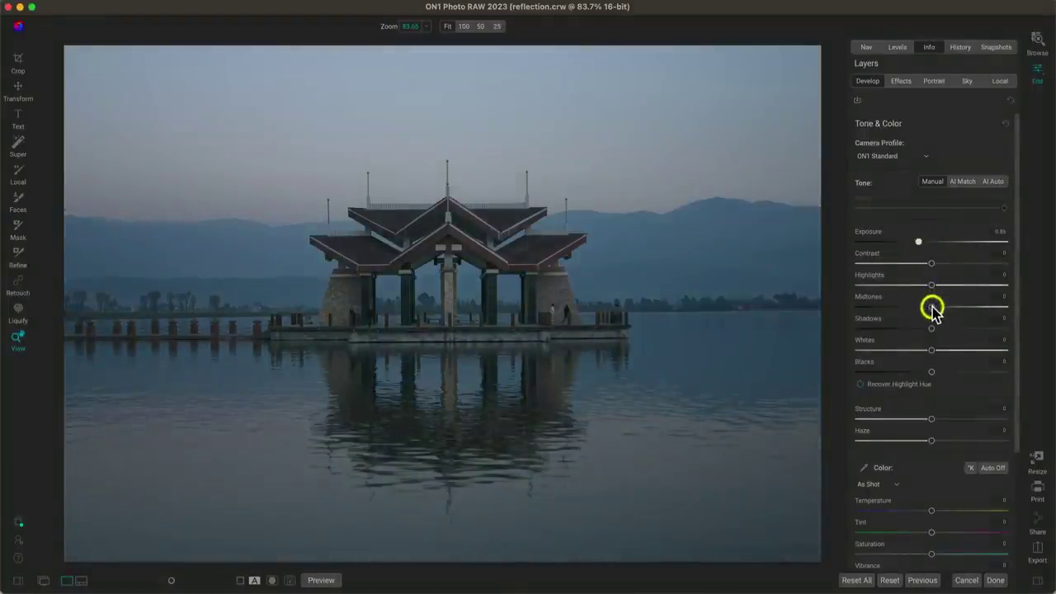
pyautogui.moveTo(933, 306); pyautogui.dragTo(949, 306)
pyautogui.moveTo(931, 263); pyautogui.dragTo(946, 264)
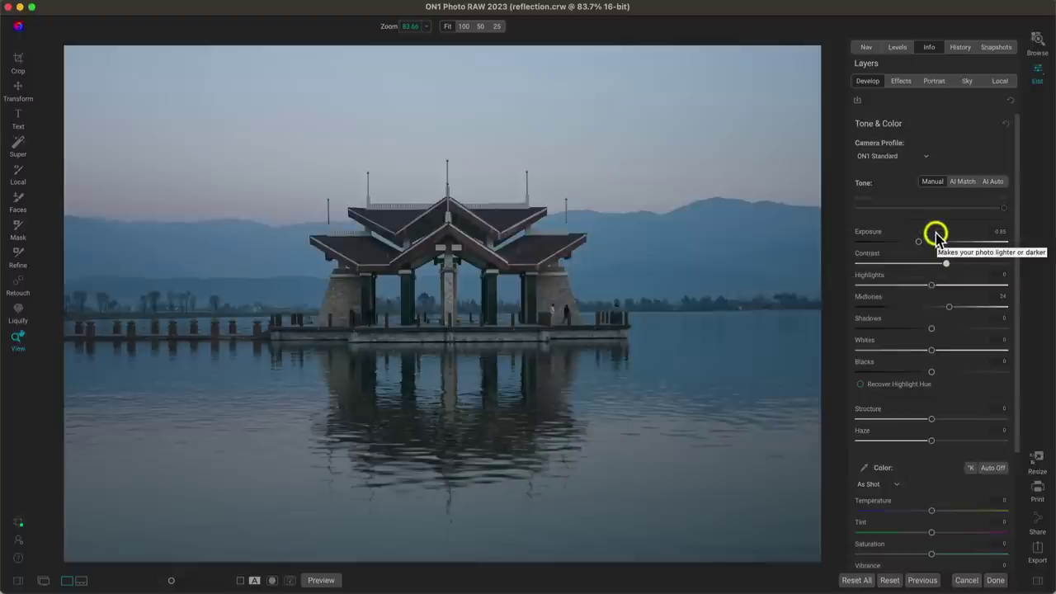
# - Add a Curves filter to the pavilion photo and look through its Red, Green and Blue channel curves
pyautogui.click(900, 84)
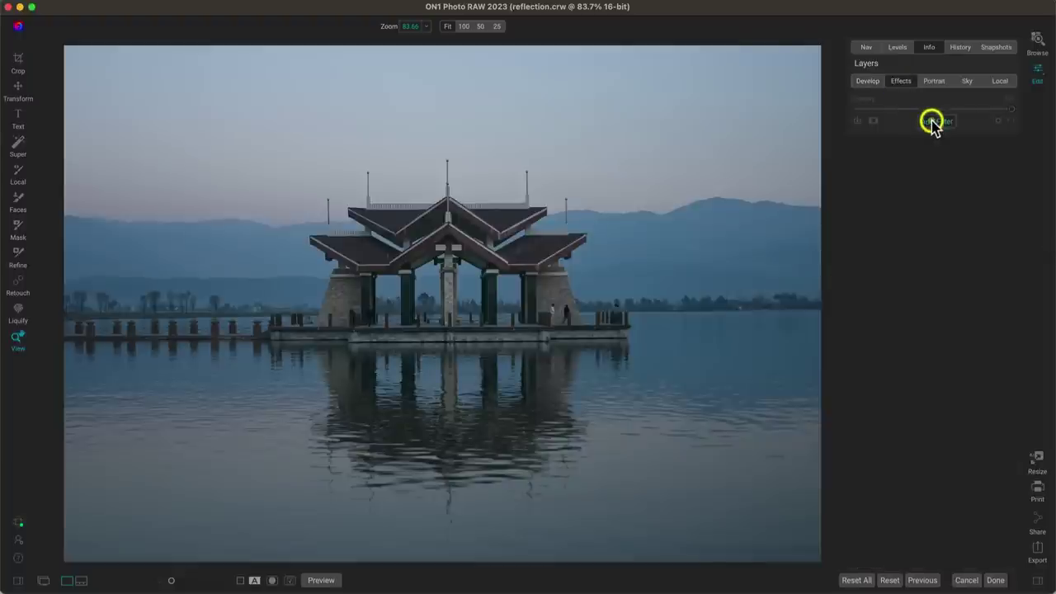
pyautogui.click(931, 122)
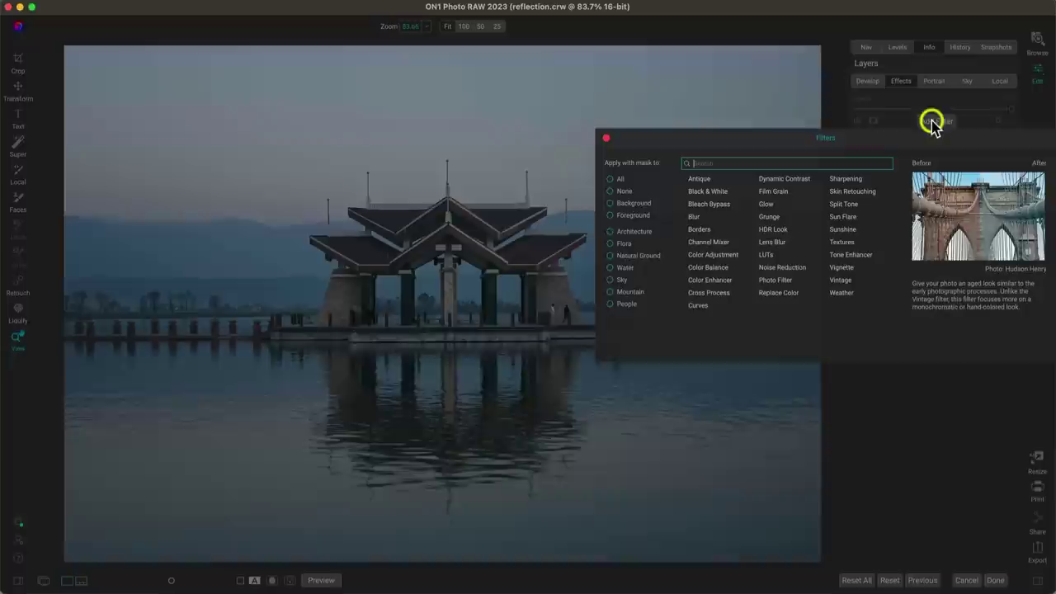
pyautogui.click(696, 306)
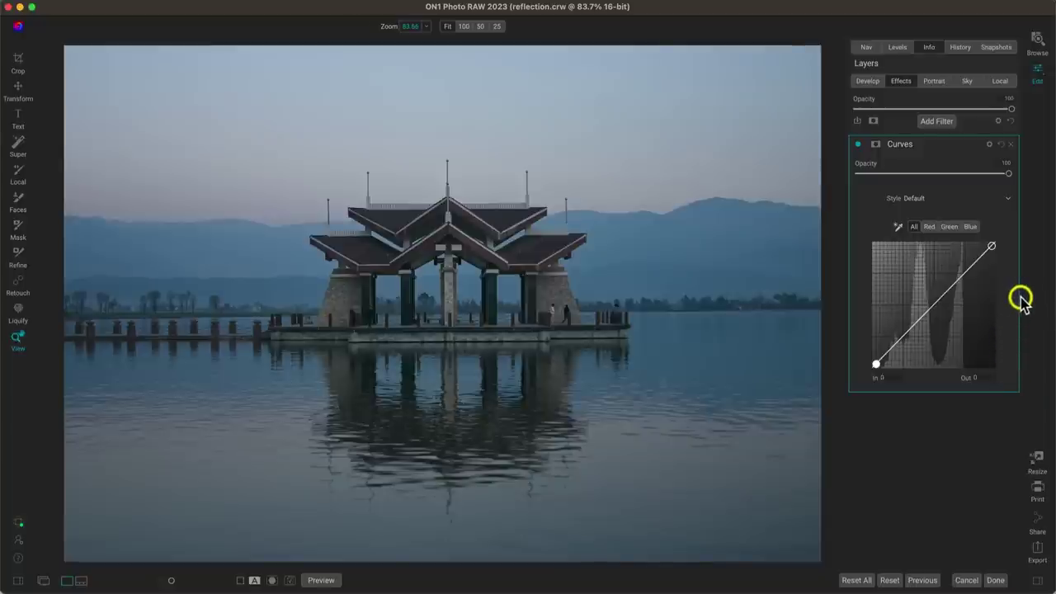
pyautogui.click(929, 227)
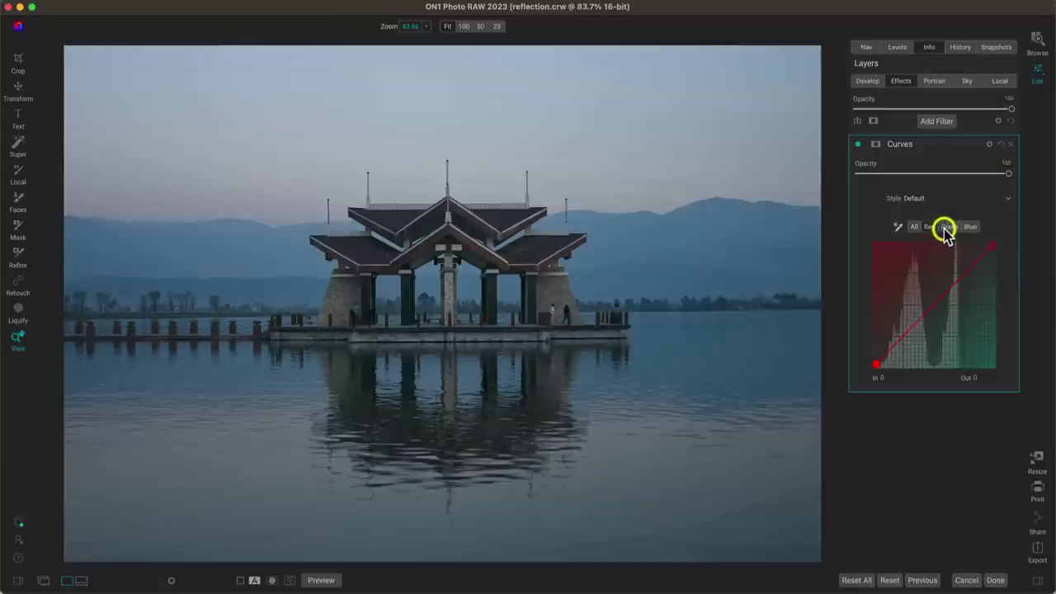
pyautogui.click(947, 227)
pyautogui.click(968, 227)
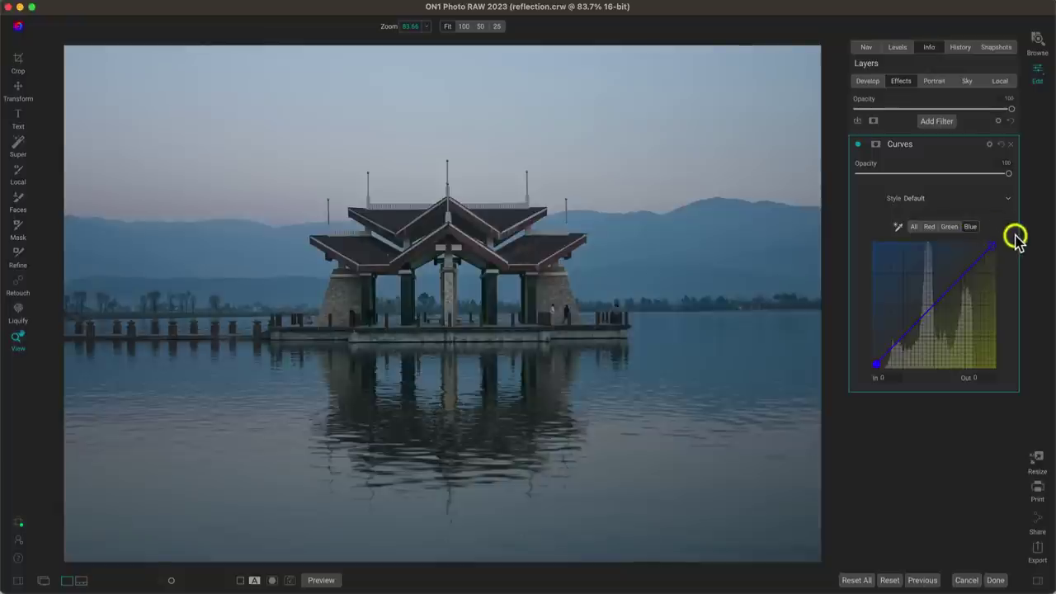
# - On the Red channel curve, raise the shadow point to In 40, Out 61 and pull a midtone point back down to the diagonal
pyautogui.click(930, 228)
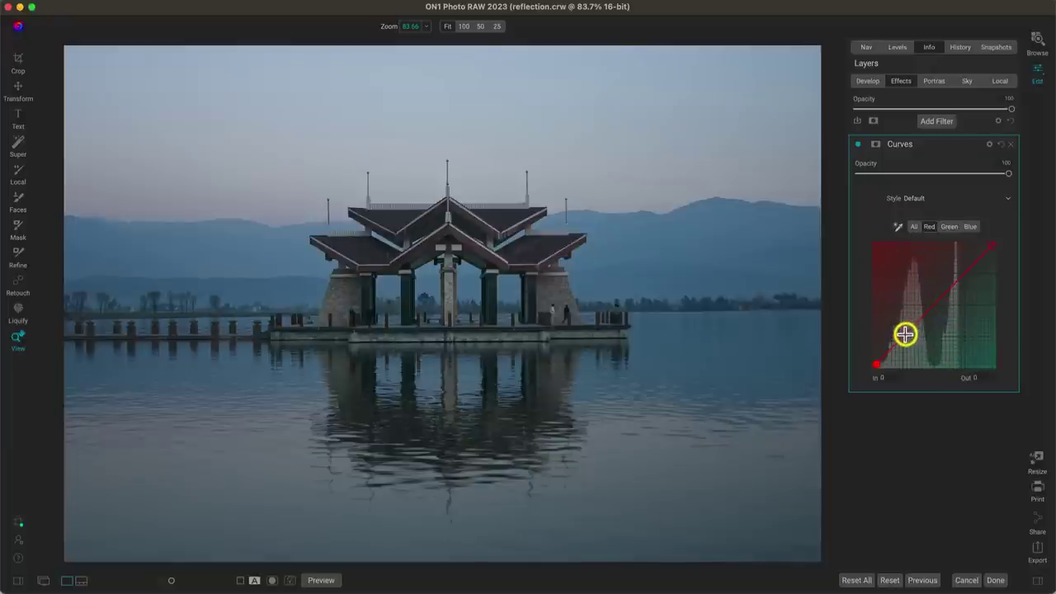
pyautogui.moveTo(904, 332); pyautogui.dragTo(905, 321)
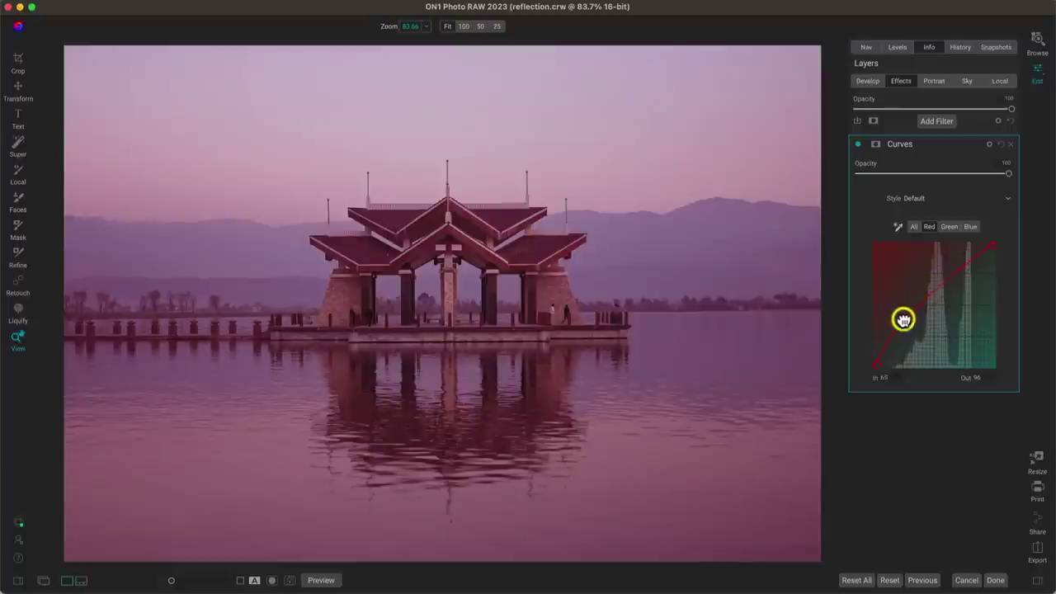
pyautogui.moveTo(904, 336)
pyautogui.mouseDown()
pyautogui.moveTo(906, 353)
pyautogui.moveTo(902, 322)
pyautogui.mouseUp()
pyautogui.click(935, 287)
pyautogui.moveTo(935, 287); pyautogui.dragTo(933, 305)
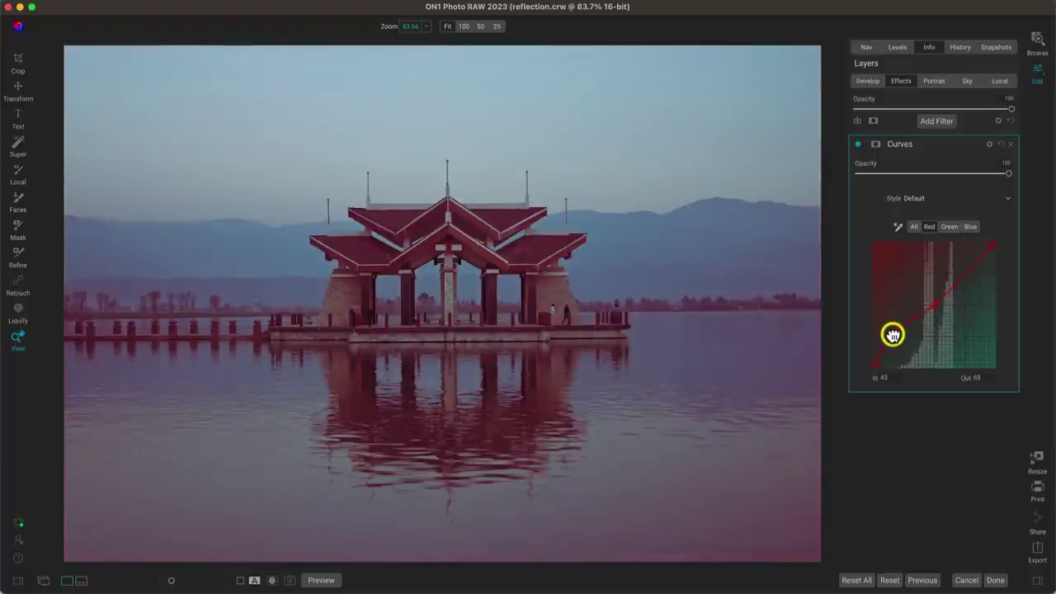
pyautogui.moveTo(894, 340); pyautogui.dragTo(896, 333)
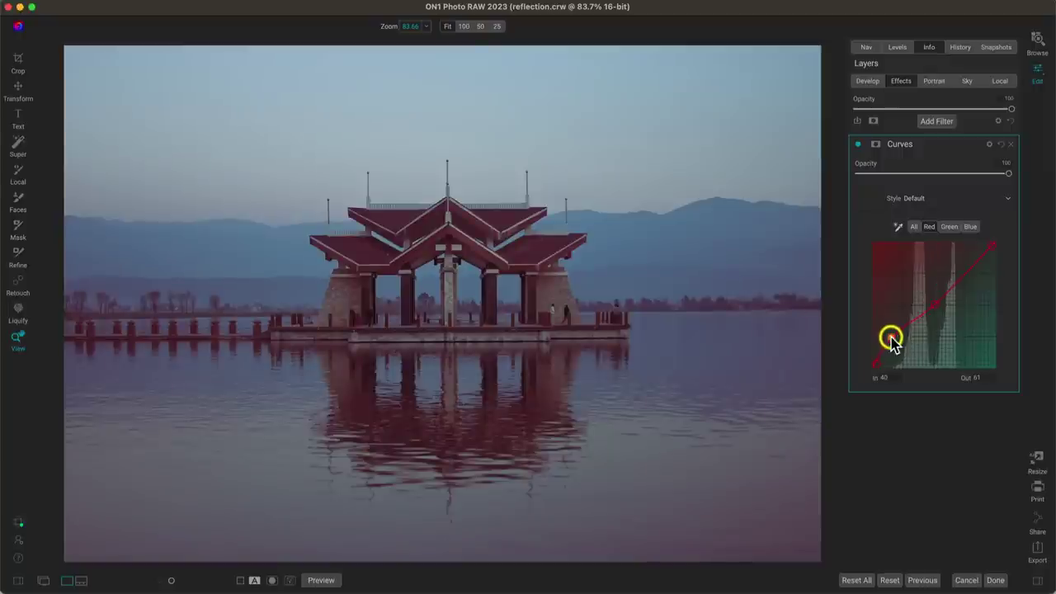
# - Refine the red shadow point to In 35, Out 54, comparing the photo with the Curves filter off and on
pyautogui.click(857, 144)
pyautogui.click(858, 144)
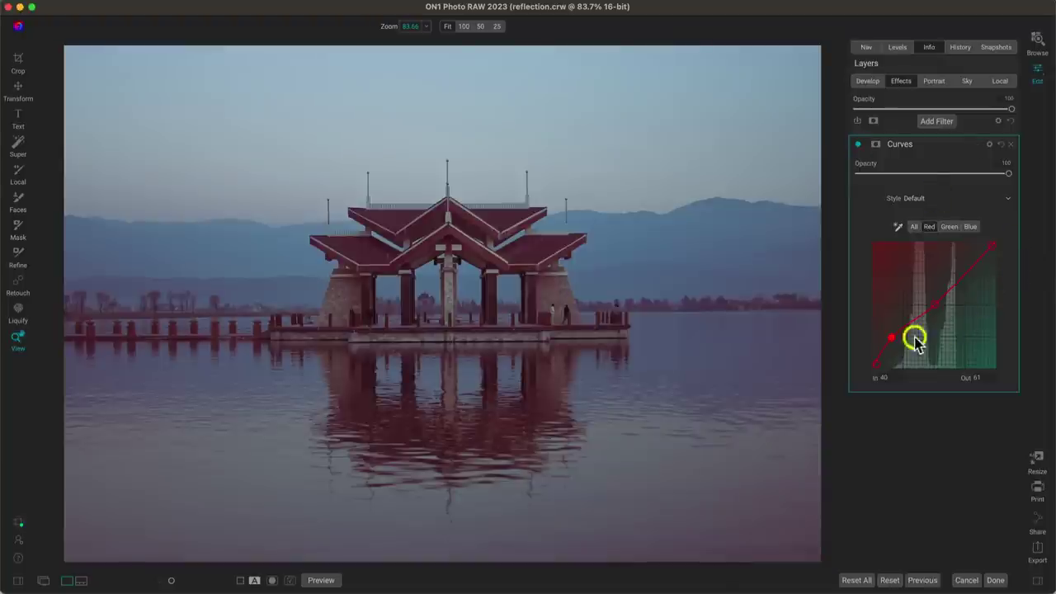
pyautogui.moveTo(893, 337); pyautogui.dragTo(888, 340)
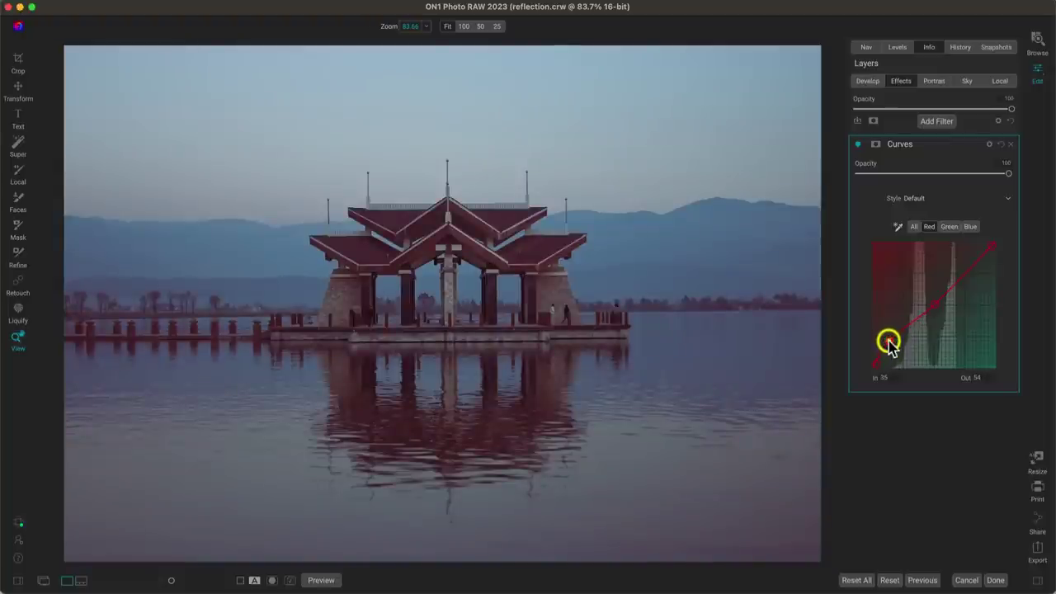
pyautogui.click(857, 144)
pyautogui.click(857, 145)
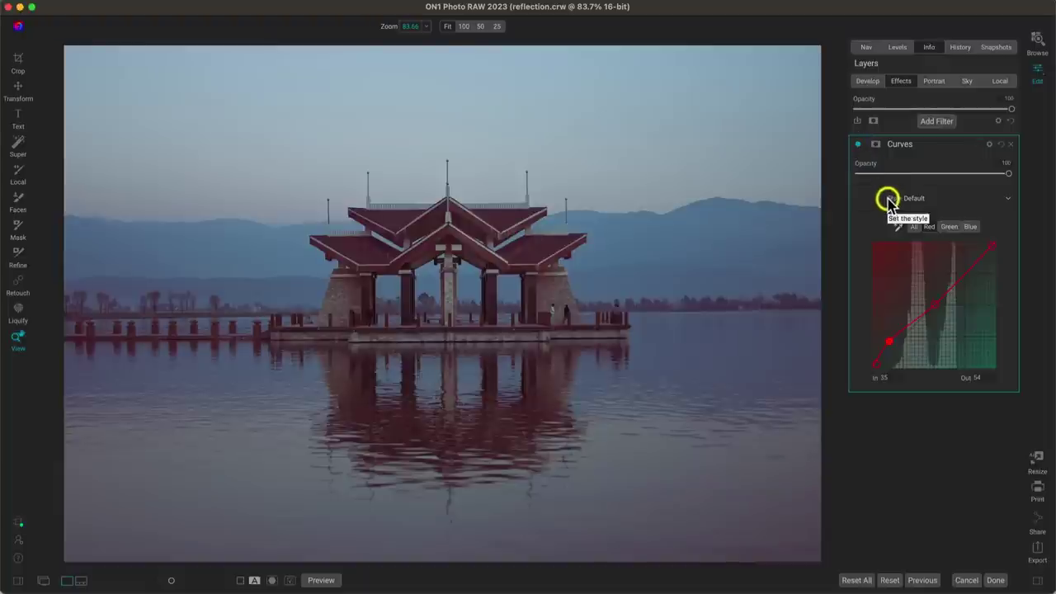
# - Try raising the midtones slightly on the Green channel curve, and delete the added point
pyautogui.click(951, 228)
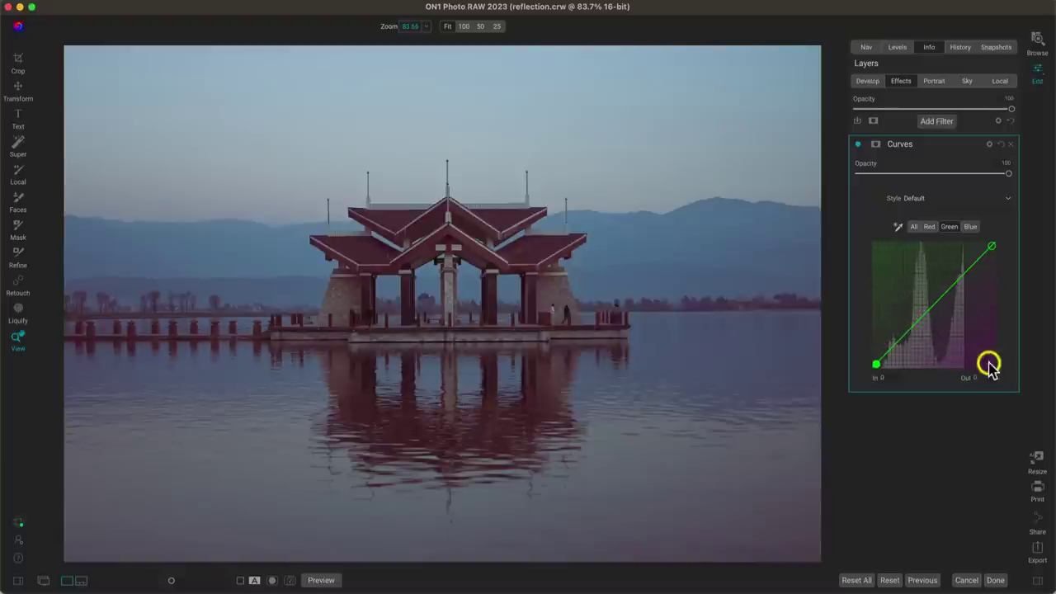
pyautogui.moveTo(933, 307)
pyautogui.mouseDown()
pyautogui.moveTo(932, 284)
pyautogui.moveTo(935, 320)
pyautogui.moveTo(932, 302)
pyautogui.mouseUp()
pyautogui.rightClick(932, 303)
pyautogui.click(945, 311)
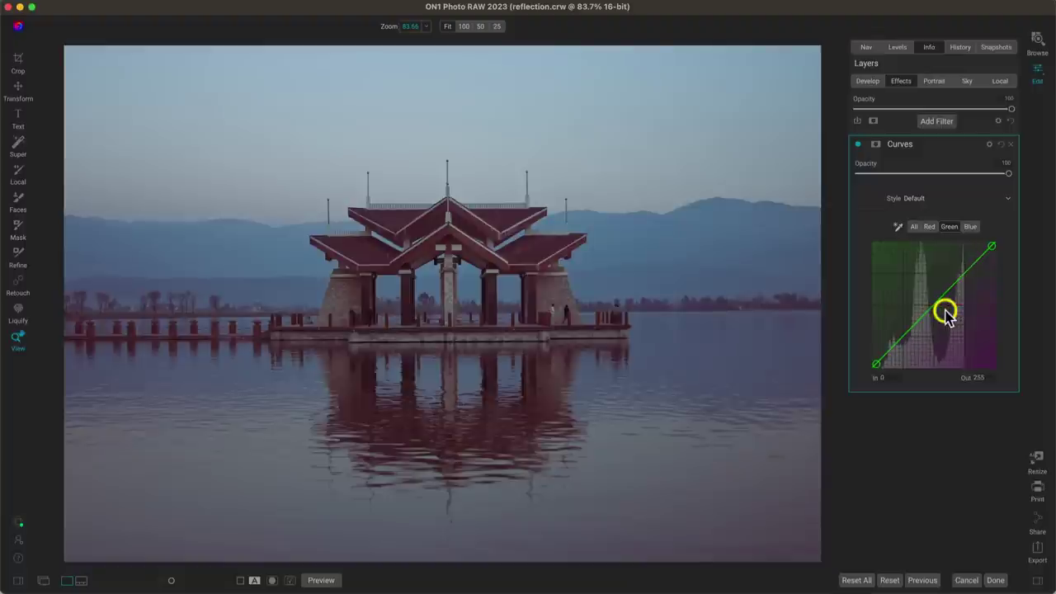
# - On the Blue channel curve, anchor the shadows at In 66, Out 63 and the highlights, and raise the midtone point to In 132, Out 149
pyautogui.click(972, 227)
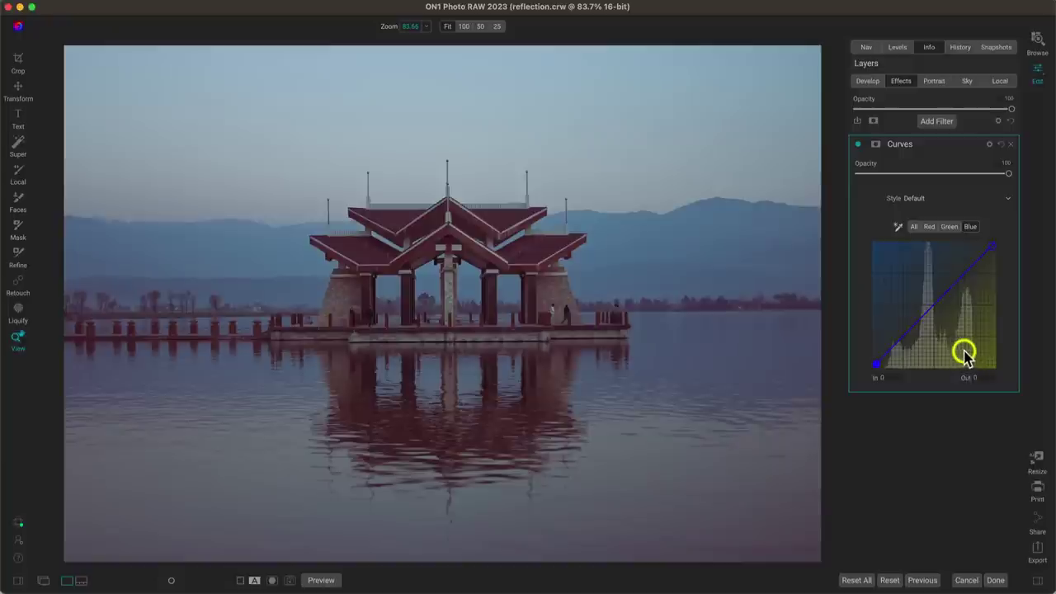
pyautogui.click(903, 336)
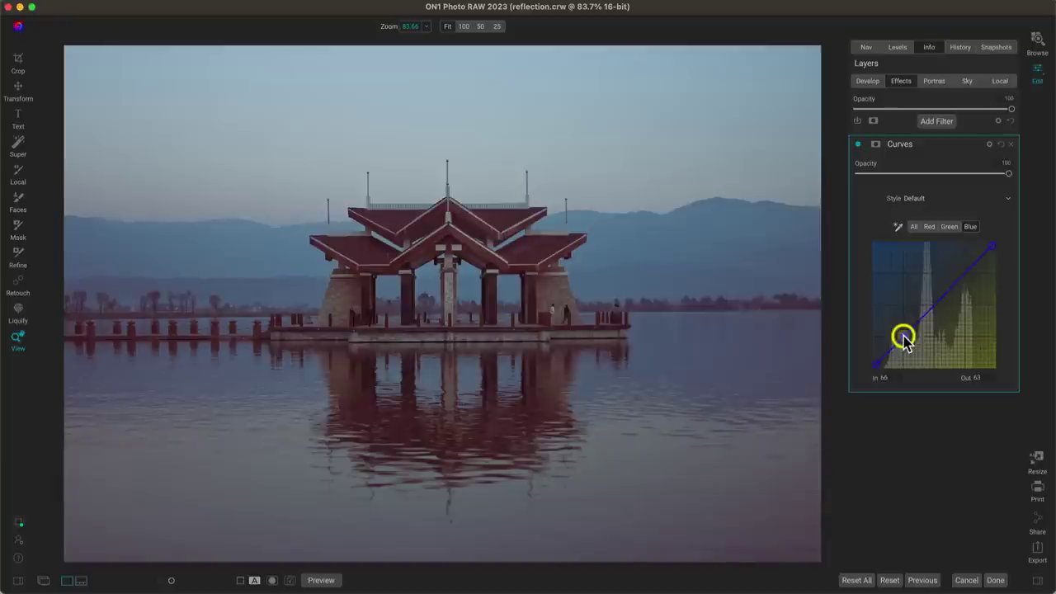
pyautogui.click(965, 274)
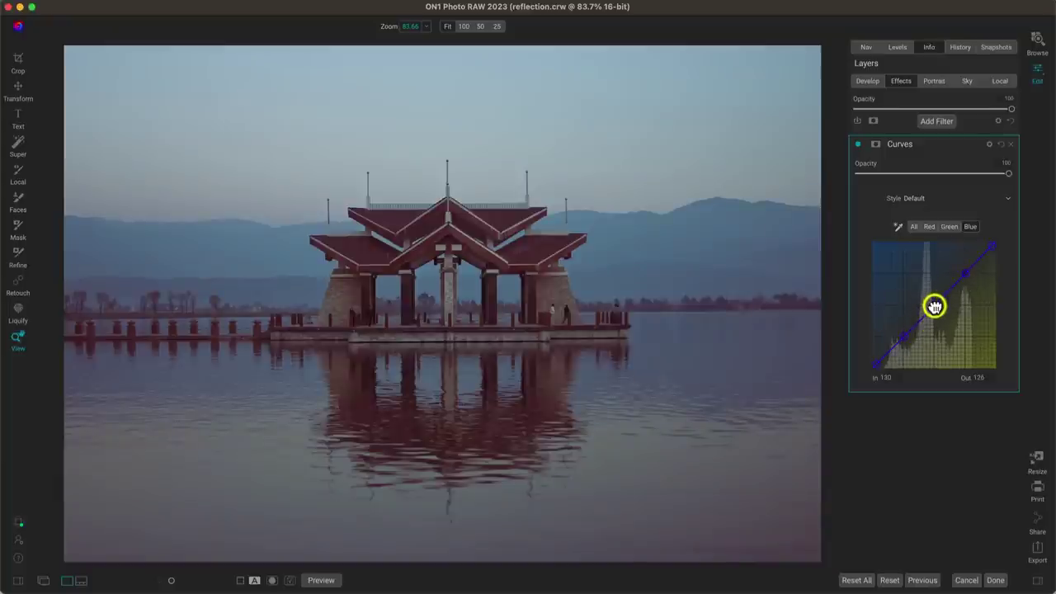
pyautogui.moveTo(932, 304); pyautogui.dragTo(939, 291)
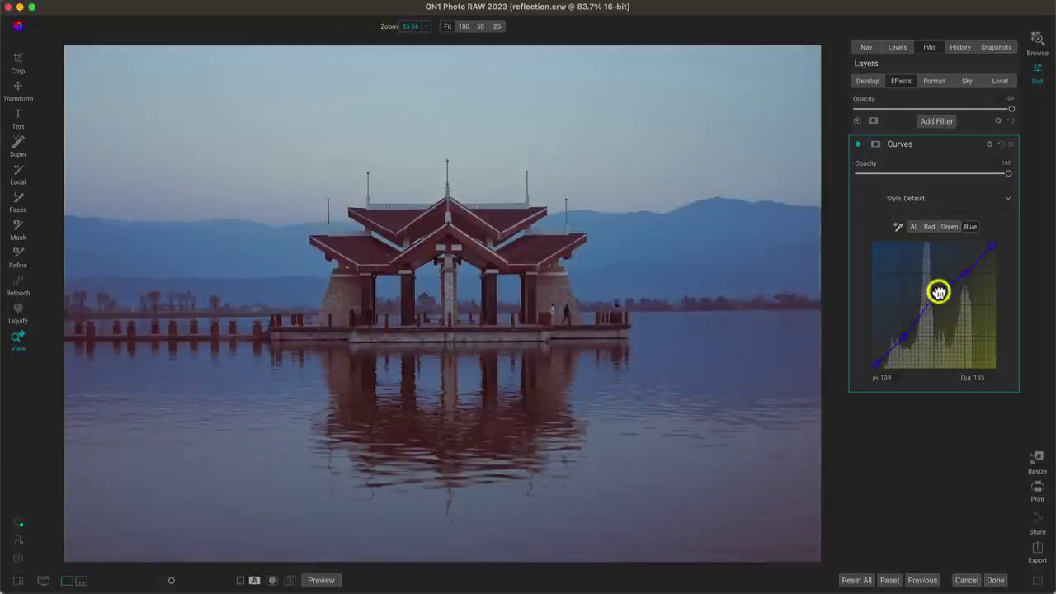
pyautogui.moveTo(939, 292); pyautogui.dragTo(939, 288)
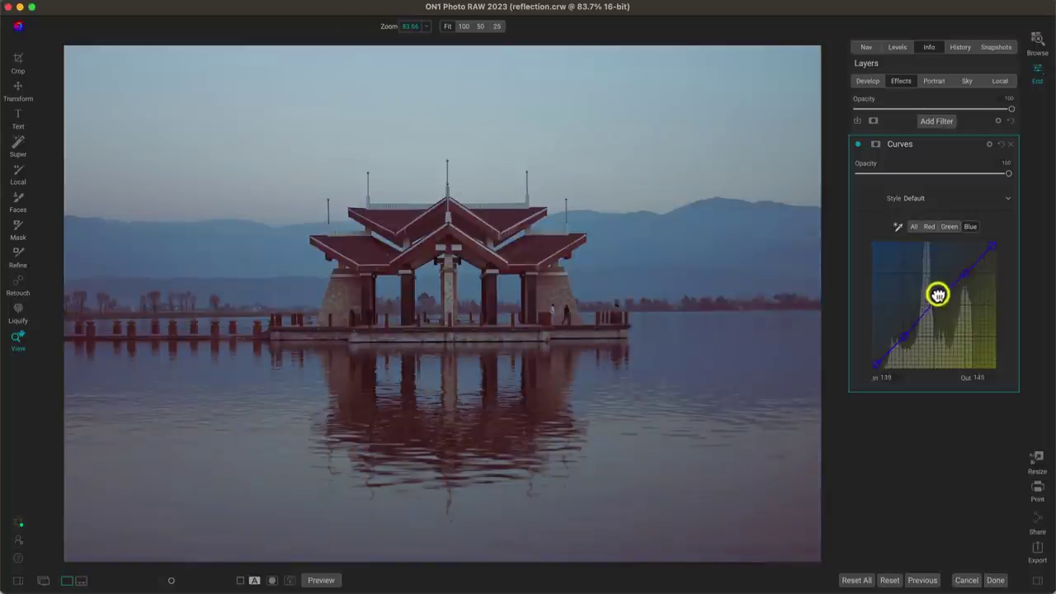
pyautogui.moveTo(931, 295)
pyautogui.mouseDown()
pyautogui.moveTo(912, 330)
pyautogui.moveTo(932, 295)
pyautogui.mouseUp()
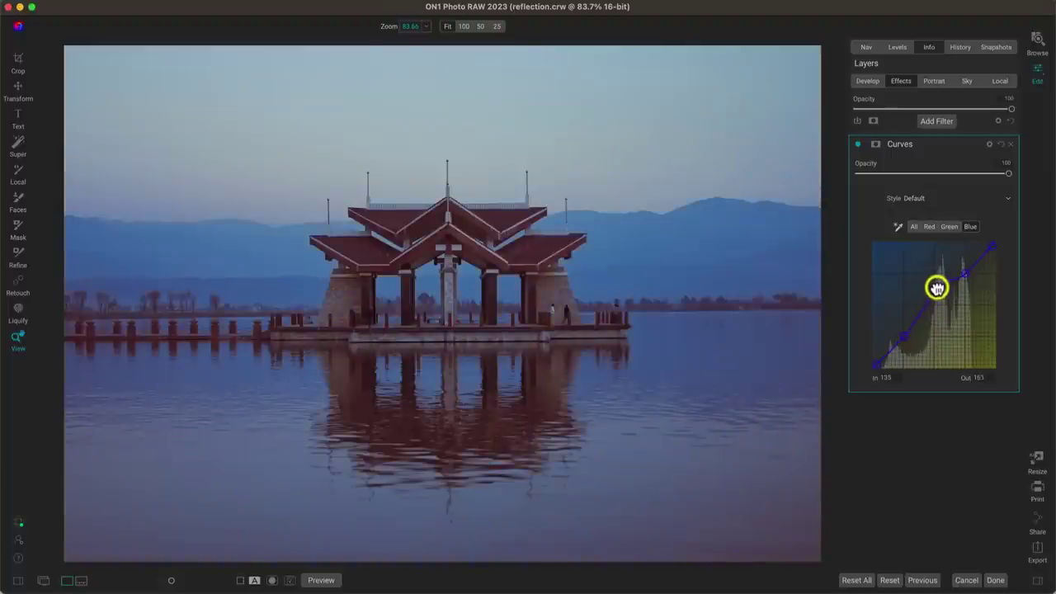
pyautogui.moveTo(937, 320); pyautogui.dragTo(930, 296)
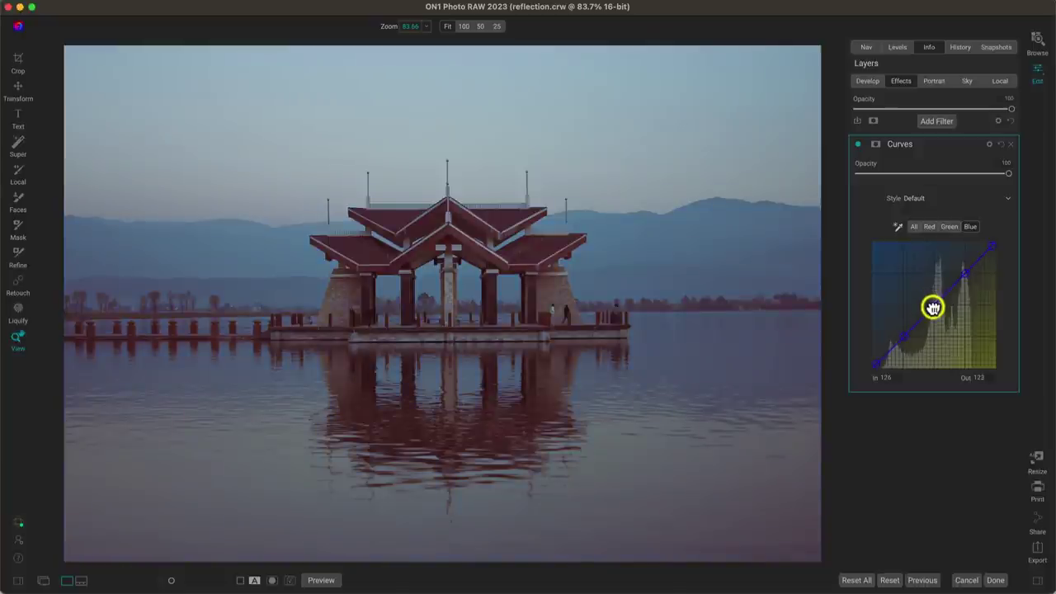
pyautogui.moveTo(932, 293)
pyautogui.mouseDown()
pyautogui.moveTo(934, 316)
pyautogui.moveTo(935, 294)
pyautogui.mouseUp()
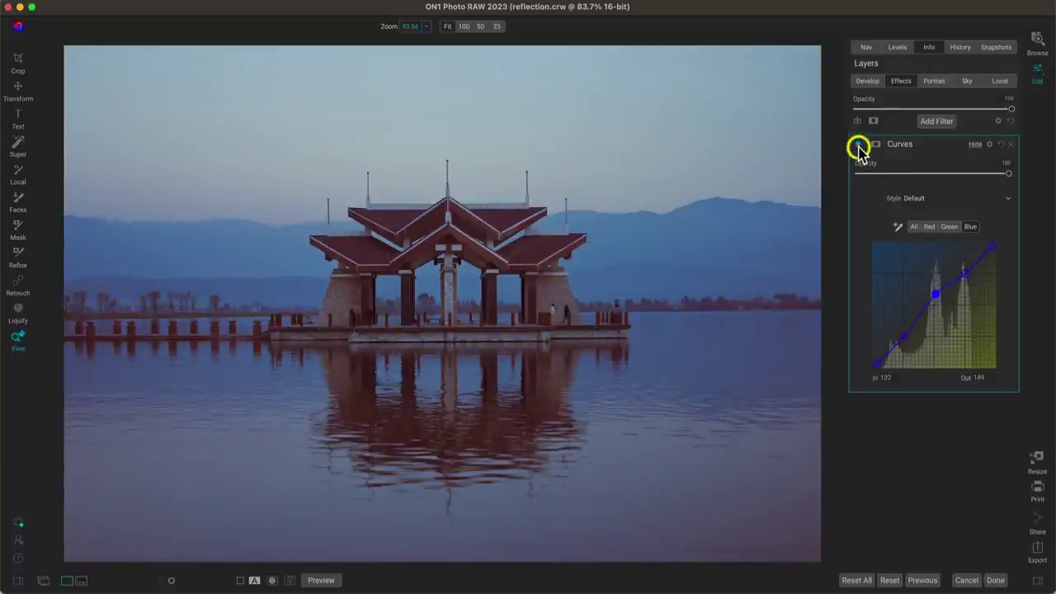
# - Compare the pavilion photo with the Curves filter off and on, and bring back the Red channel curve
pyautogui.click(858, 146)
pyautogui.click(858, 146)
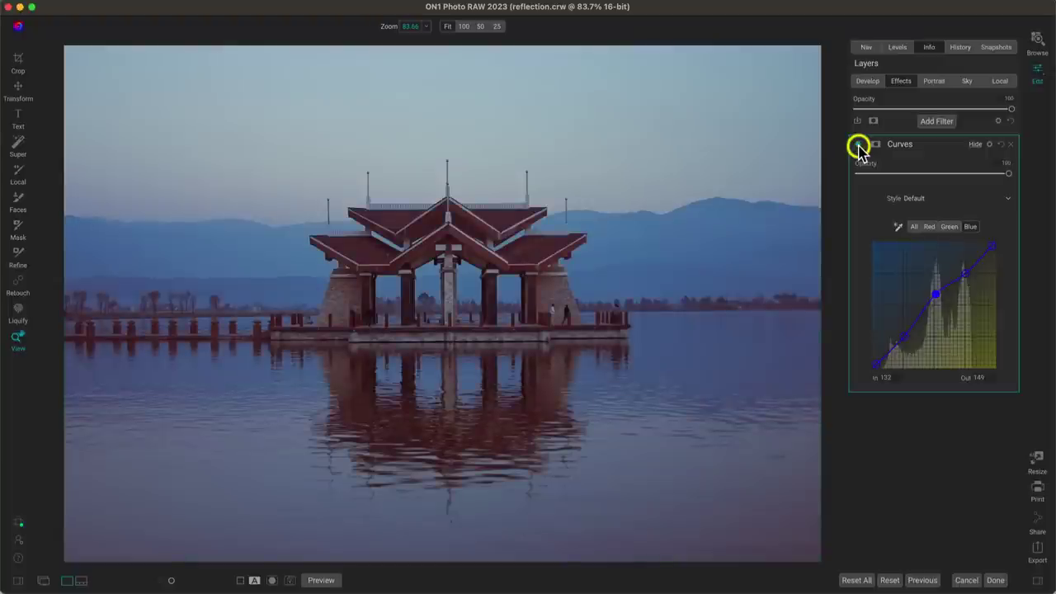
pyautogui.click(858, 146)
pyautogui.click(858, 146)
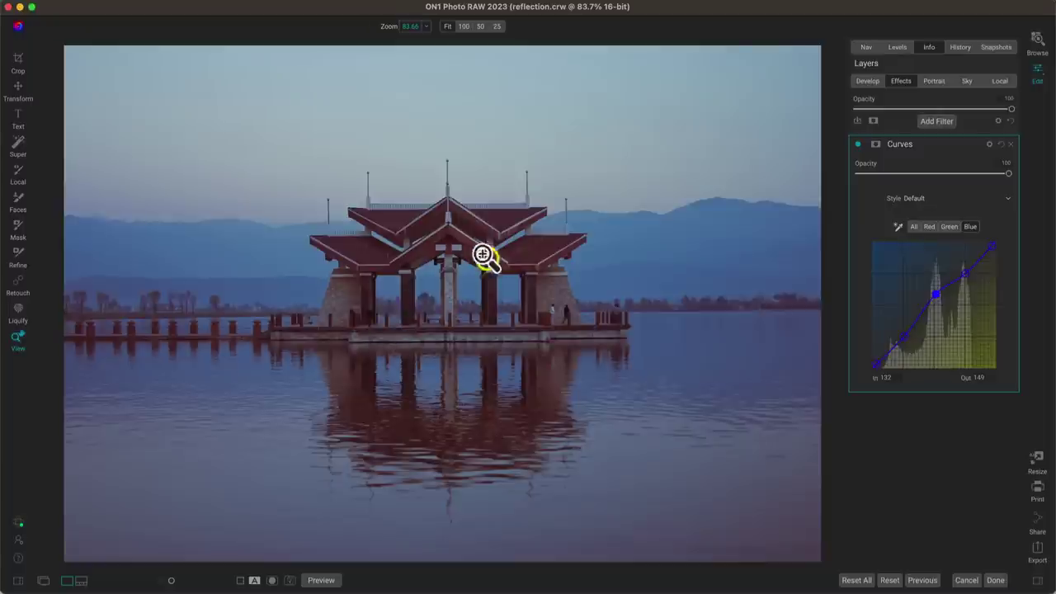
pyautogui.click(858, 146)
pyautogui.click(857, 146)
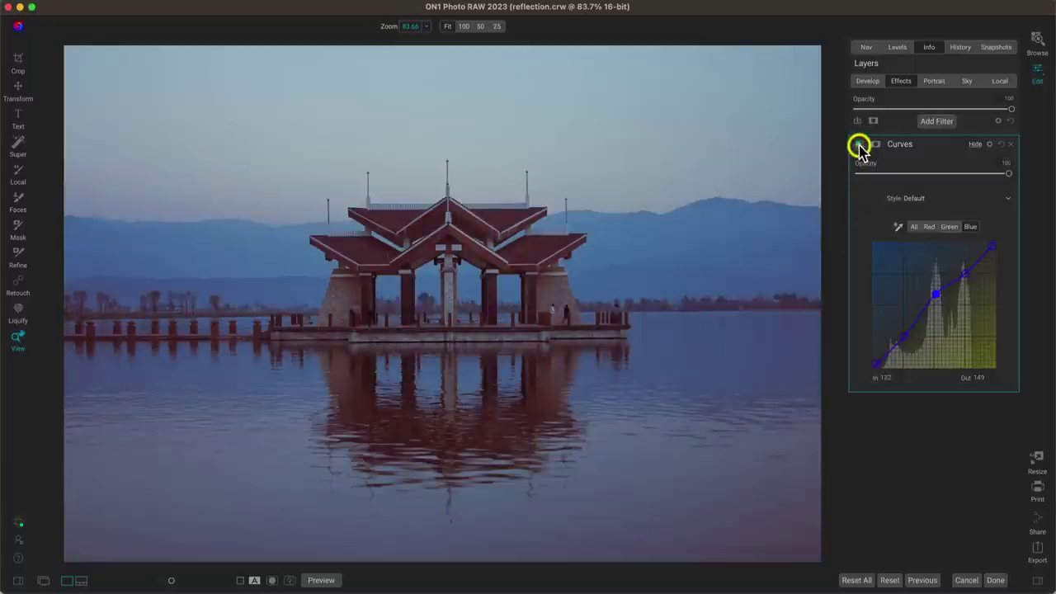
pyautogui.click(929, 226)
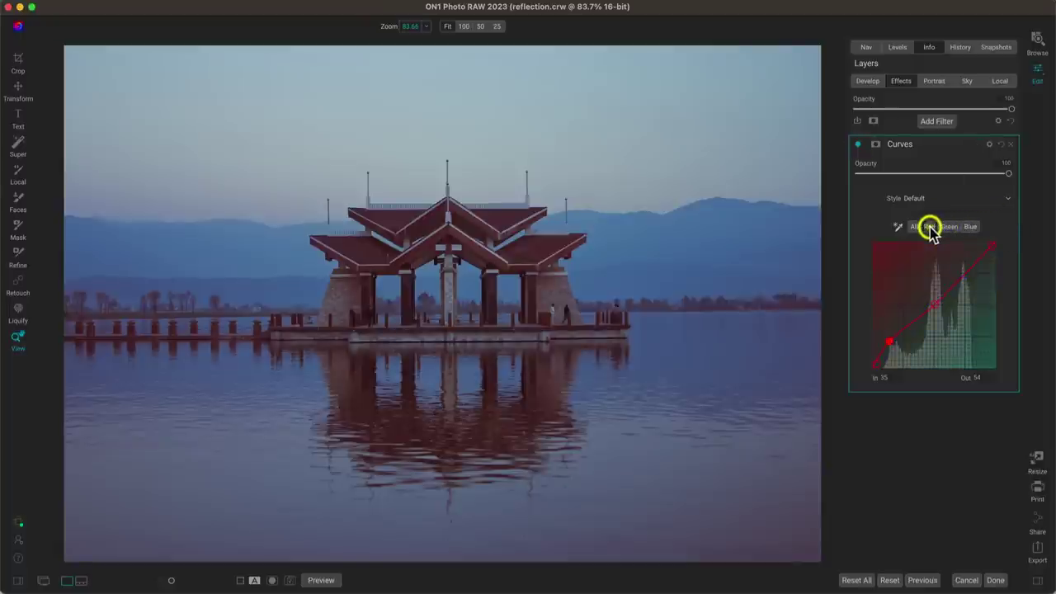
# - Add a highlight point to the Red channel curve, raise it to In 193, Out 229, and compare the Curves filter off and on
pyautogui.click(963, 275)
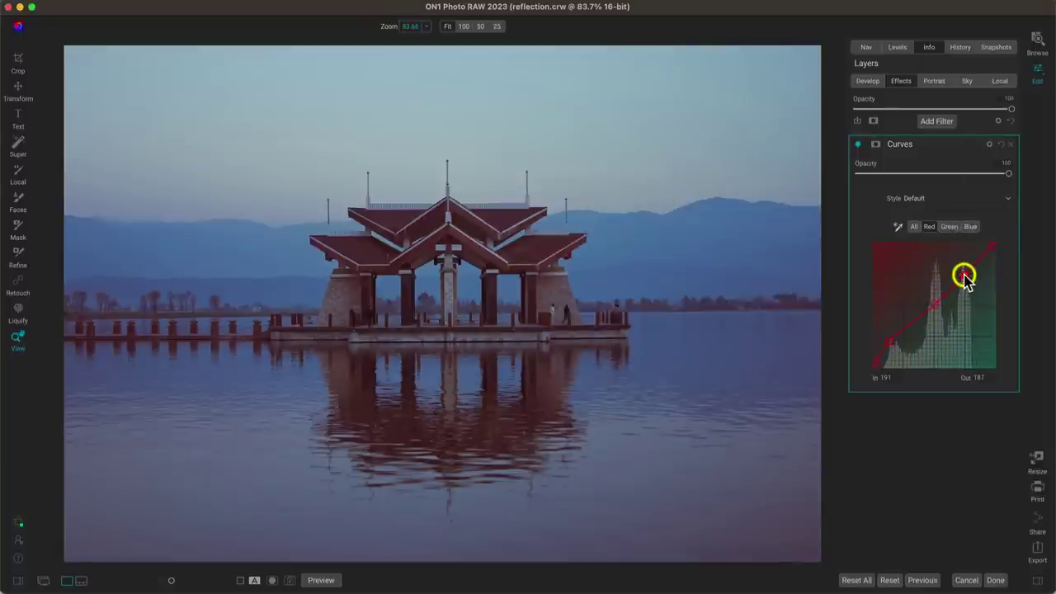
pyautogui.moveTo(963, 275); pyautogui.dragTo(964, 255)
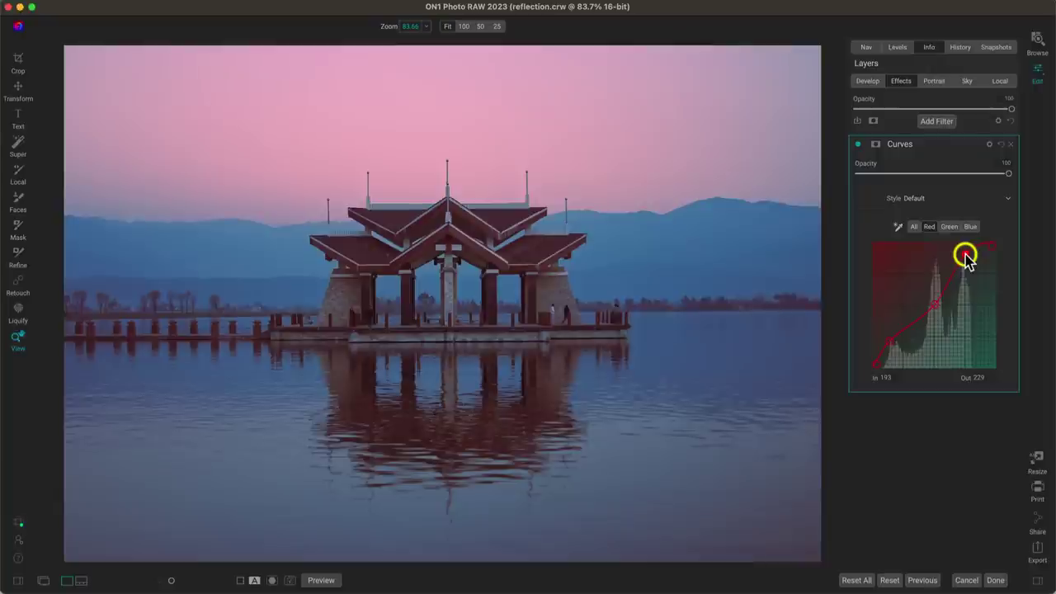
pyautogui.click(858, 146)
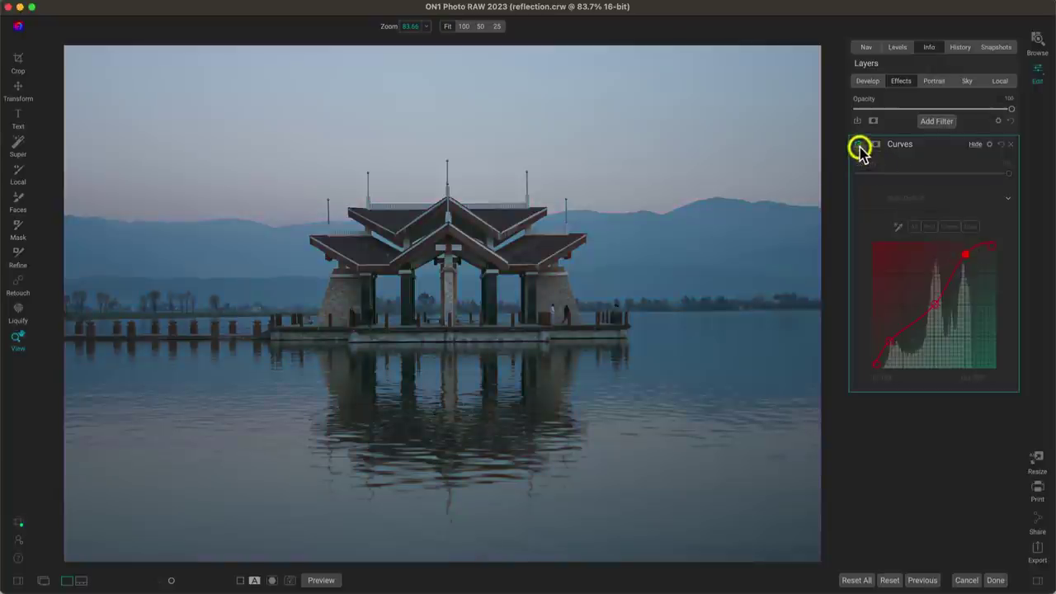
pyautogui.click(859, 146)
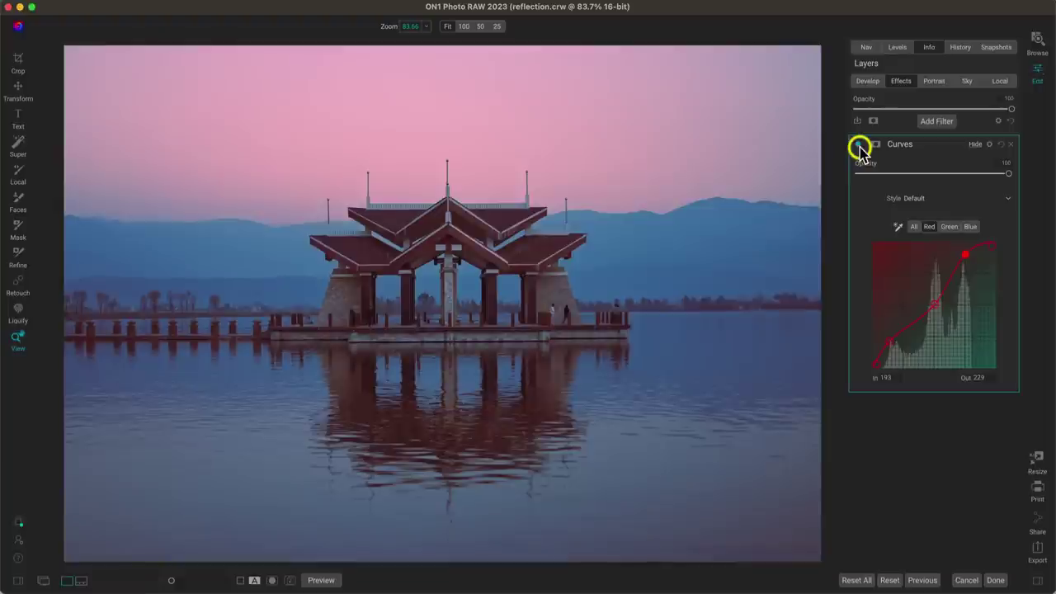
# - On the All curve, lift the black point and set a midtone point at In 149, Out 162, comparing the filter off and on
pyautogui.click(916, 227)
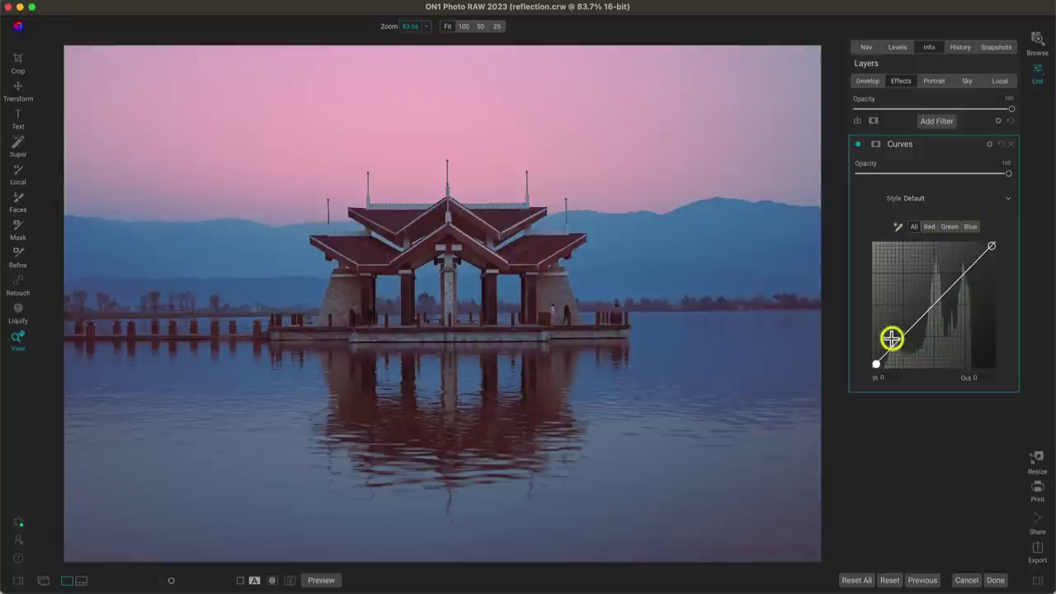
pyautogui.moveTo(891, 347)
pyautogui.mouseDown()
pyautogui.moveTo(904, 342)
pyautogui.moveTo(872, 358)
pyautogui.moveTo(876, 349)
pyautogui.mouseUp()
pyautogui.moveTo(933, 311); pyautogui.dragTo(944, 292)
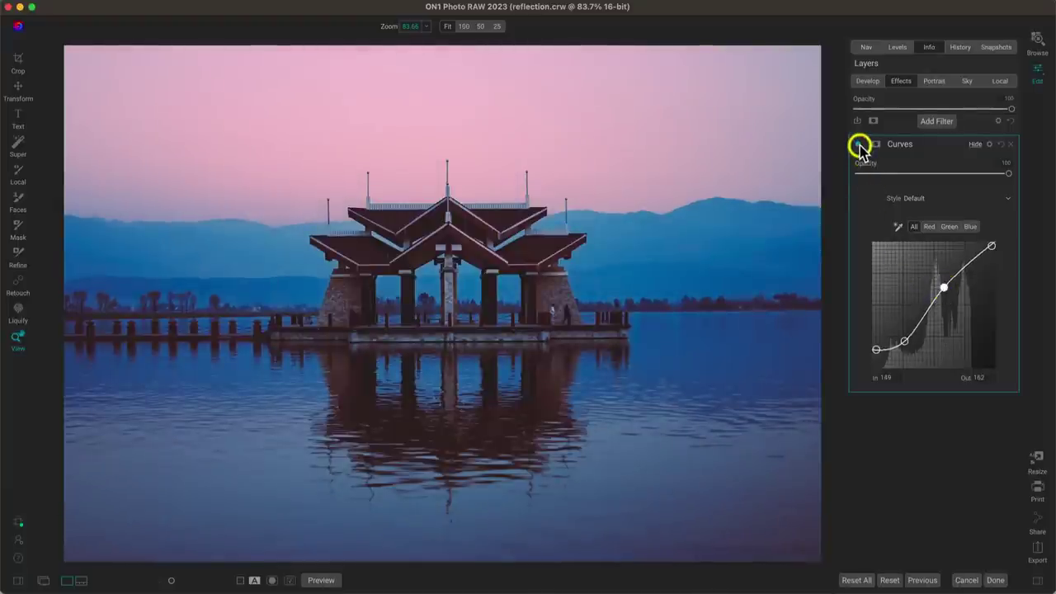
pyautogui.click(859, 145)
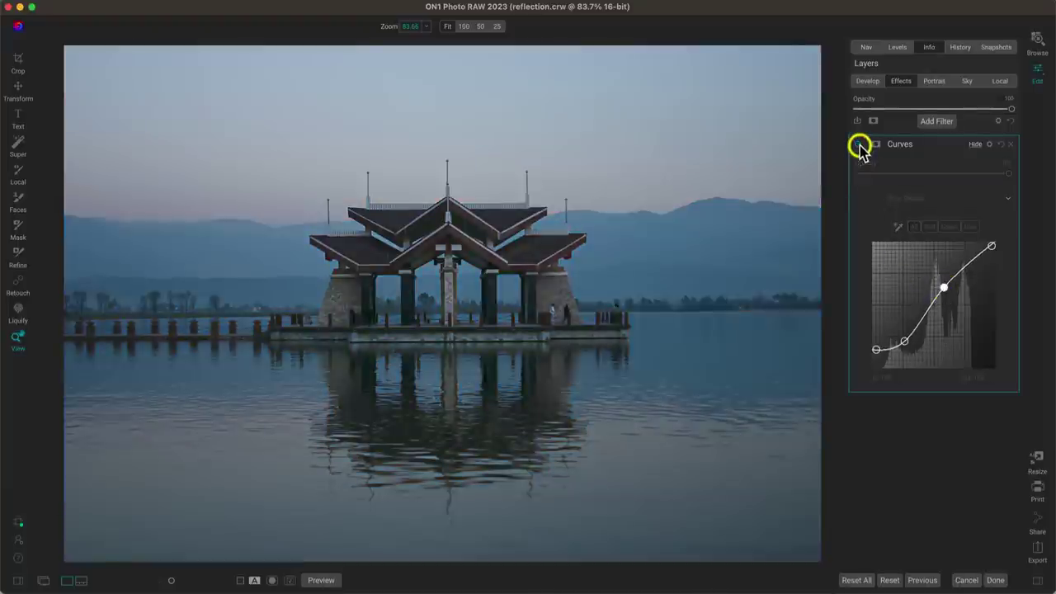
pyautogui.click(859, 145)
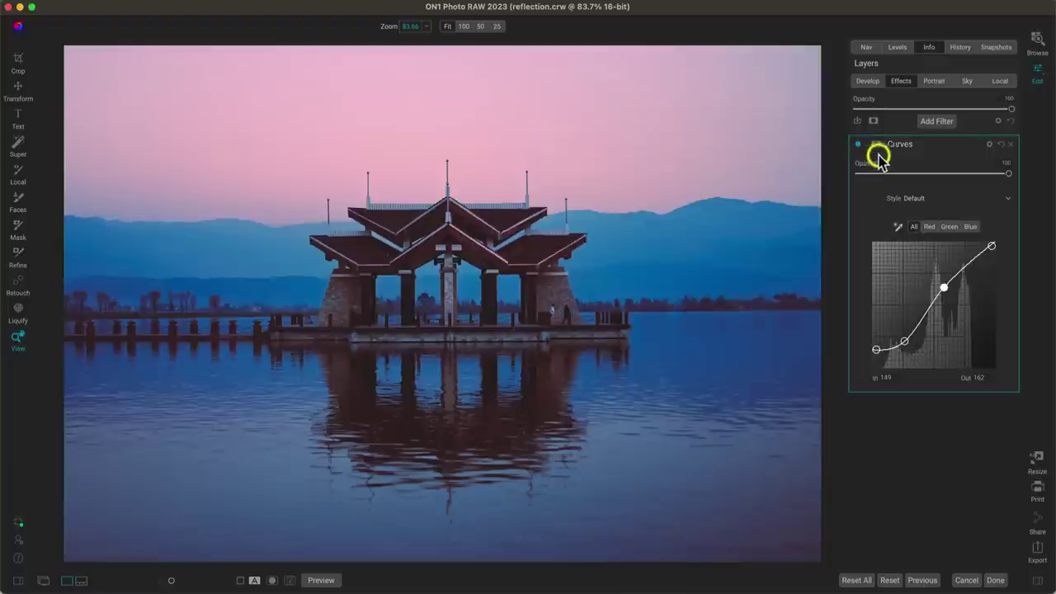
# - Lower the Blue channel midtone point to In 139, Out 122 and compare the photo with the Curves filter off and on
pyautogui.click(970, 227)
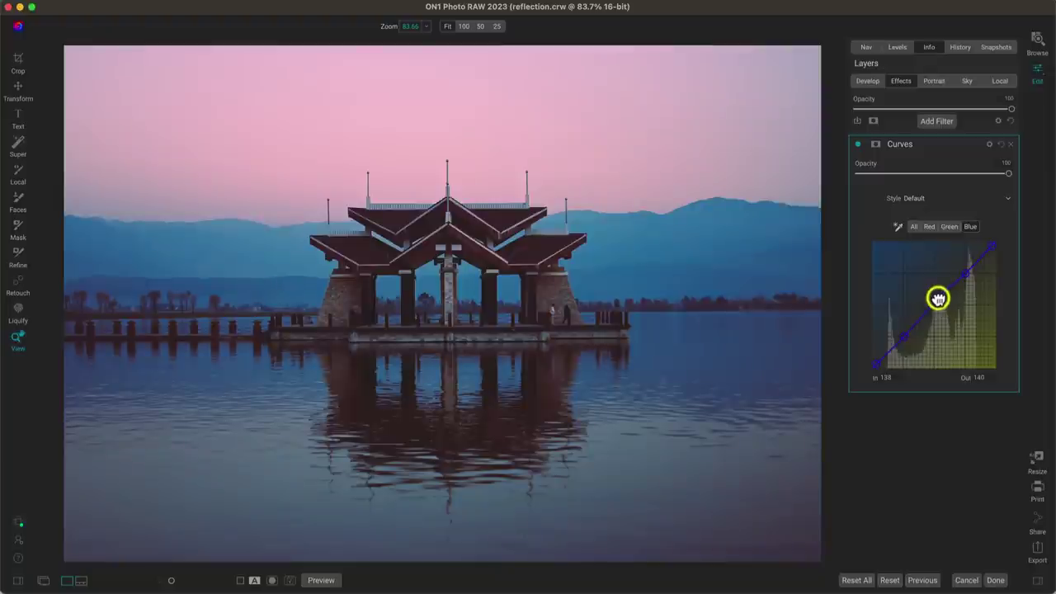
pyautogui.moveTo(938, 299); pyautogui.dragTo(940, 307)
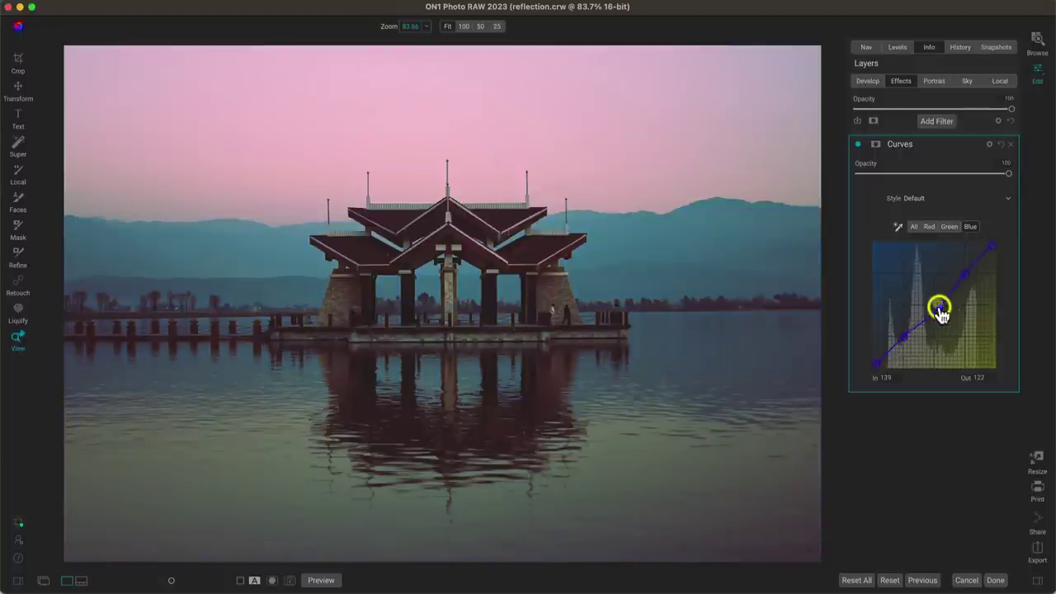
pyautogui.click(857, 144)
pyautogui.click(857, 144)
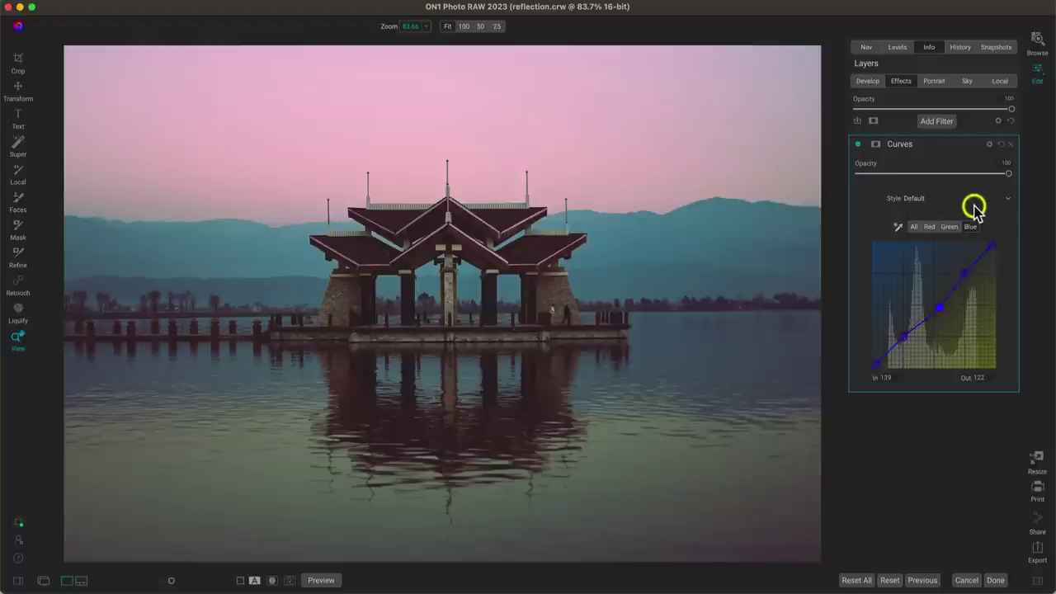
# - Add a Film Grain filter using the Kodak T-Max 3200 film and raise its grain amount close to the maximum
pyautogui.click(937, 121)
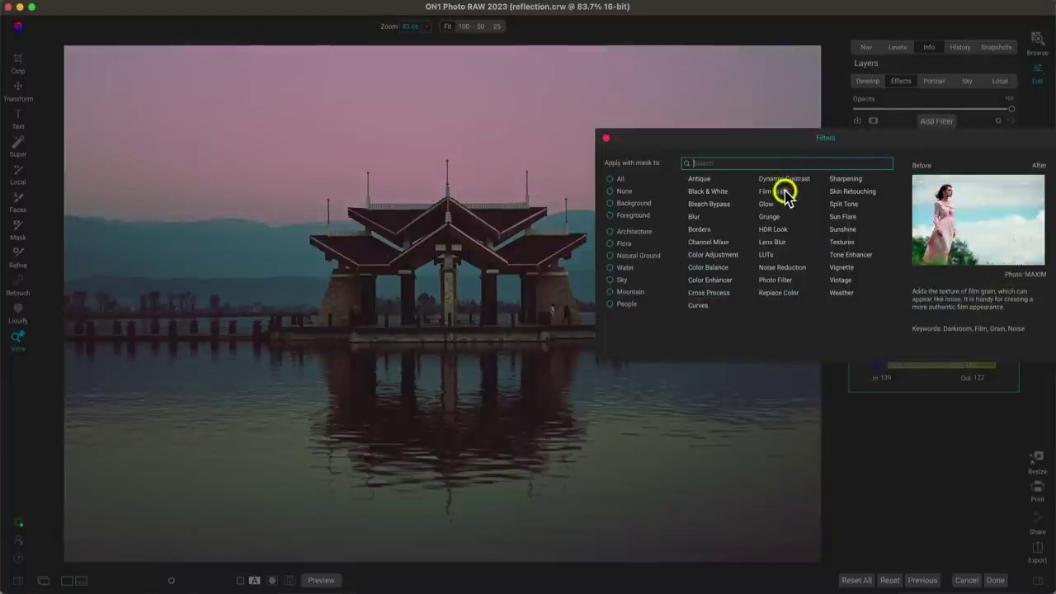
pyautogui.click(907, 227)
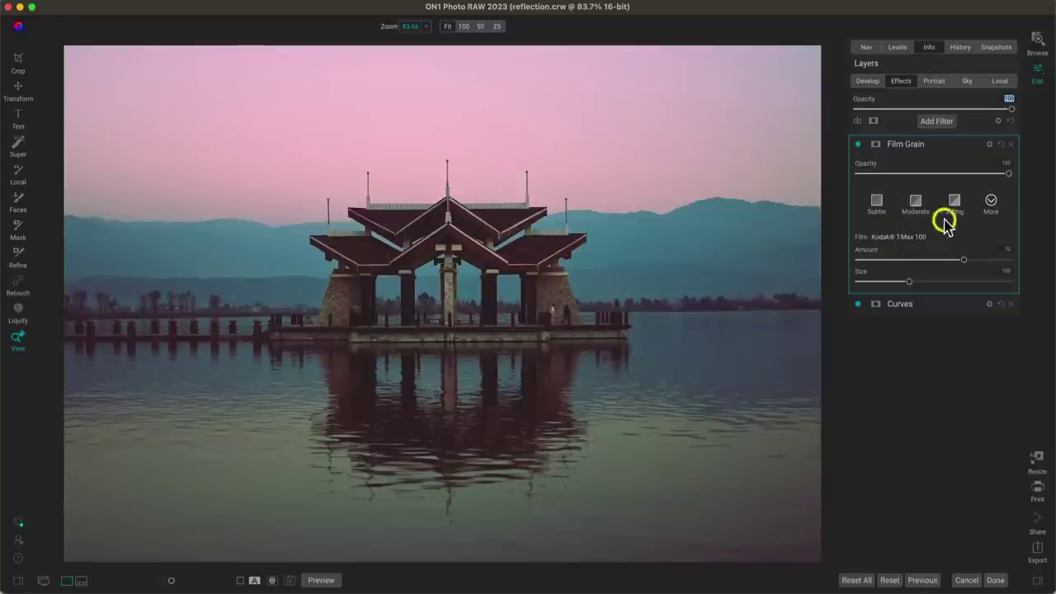
pyautogui.click(939, 236)
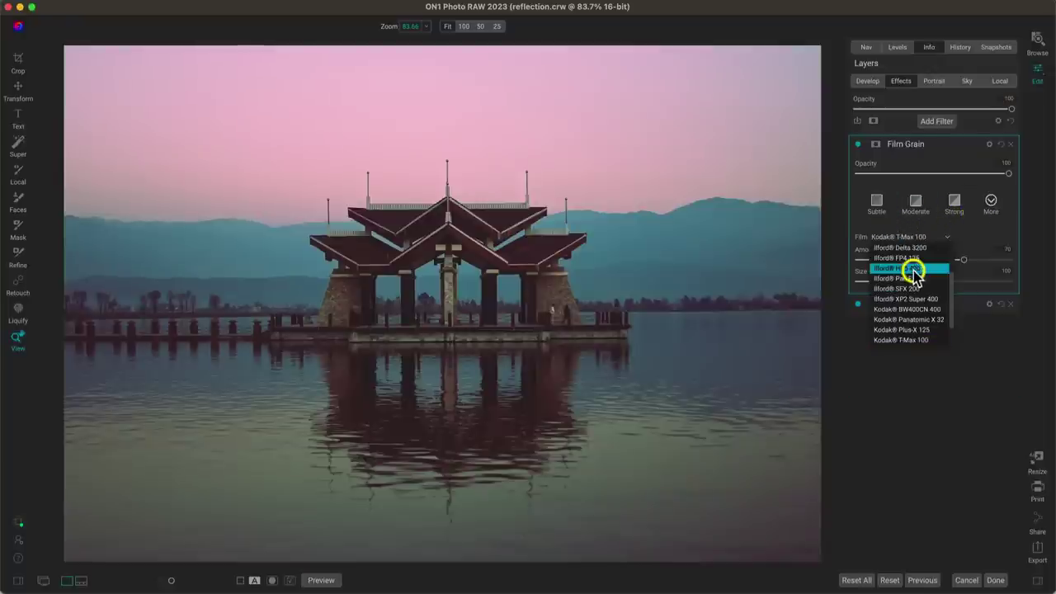
pyautogui.click(907, 329)
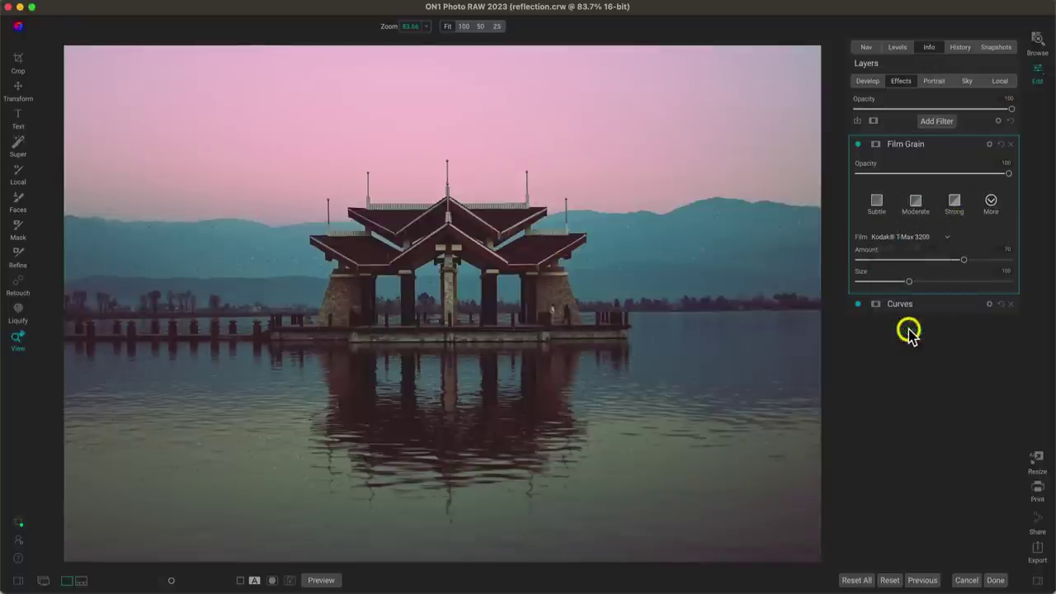
pyautogui.moveTo(963, 259); pyautogui.dragTo(1000, 260)
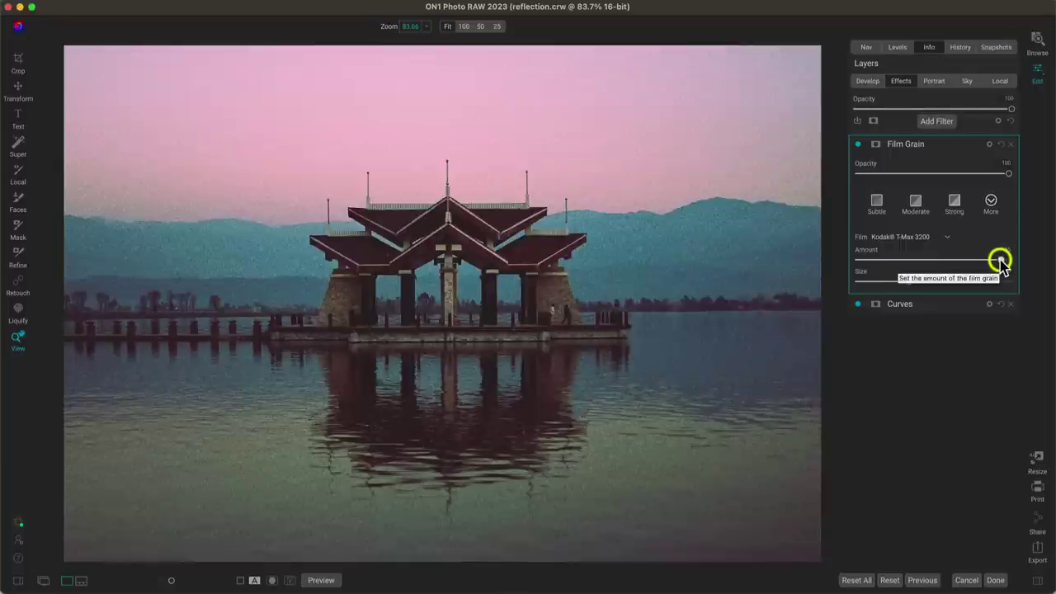
# - Collapse the Film Grain settings and compare the grainy pavilion photo with the Curves filter off and on
pyautogui.click(976, 144)
pyautogui.click(858, 163)
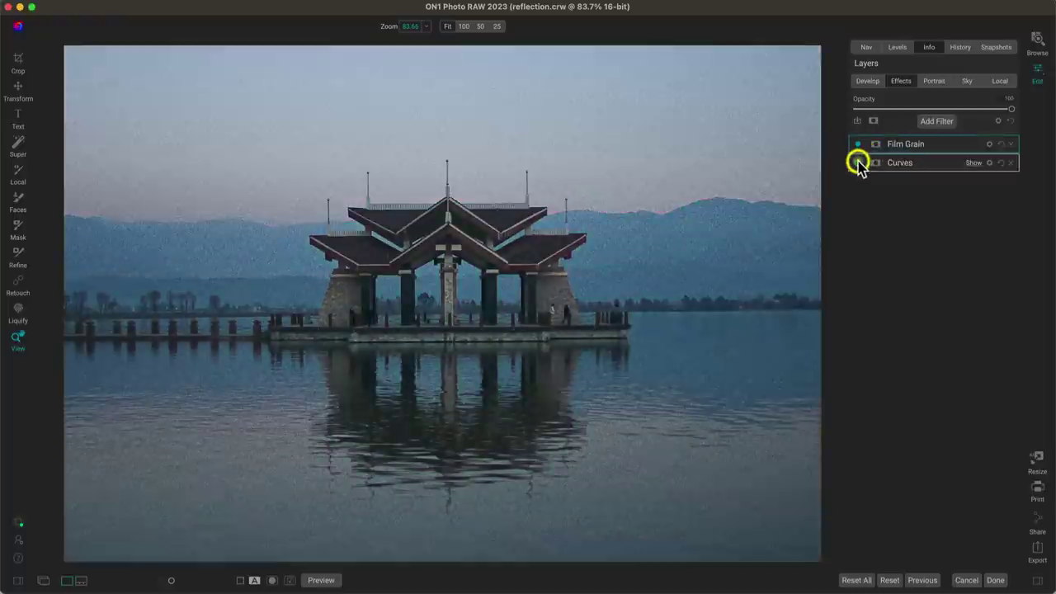
pyautogui.click(857, 162)
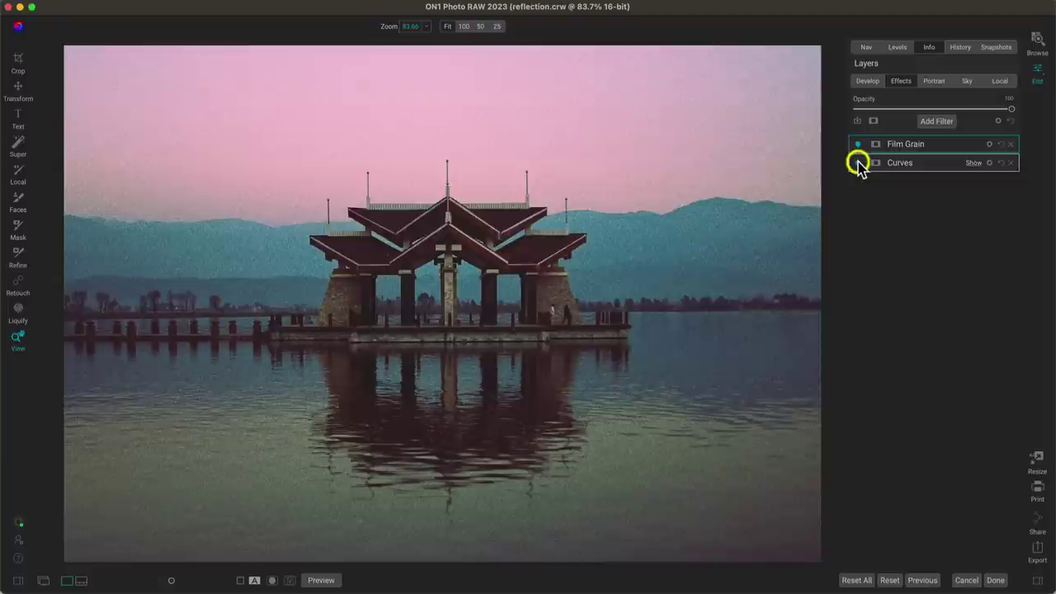
pyautogui.click(857, 163)
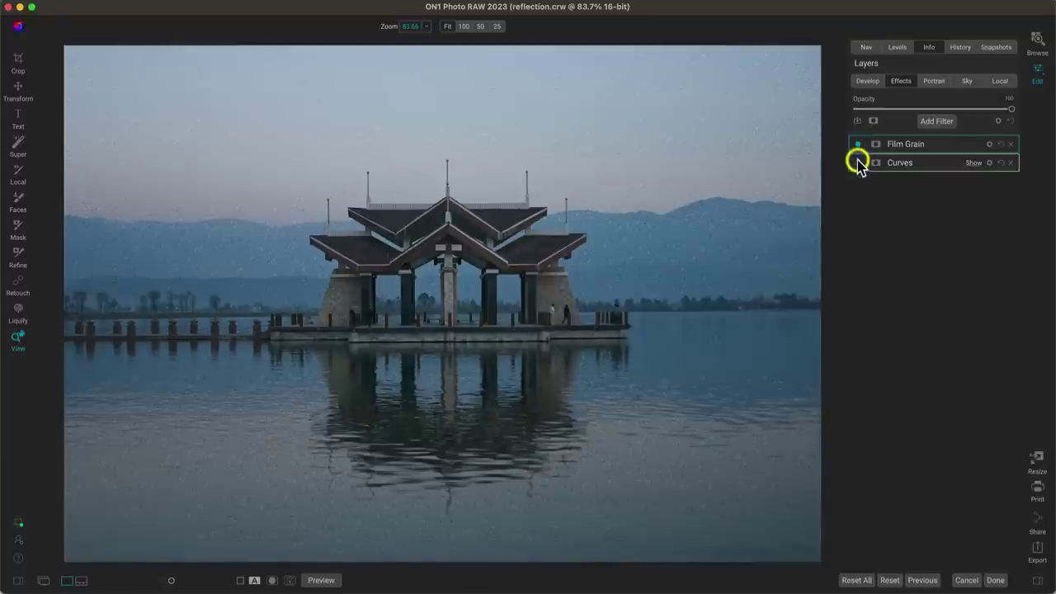
pyautogui.click(858, 163)
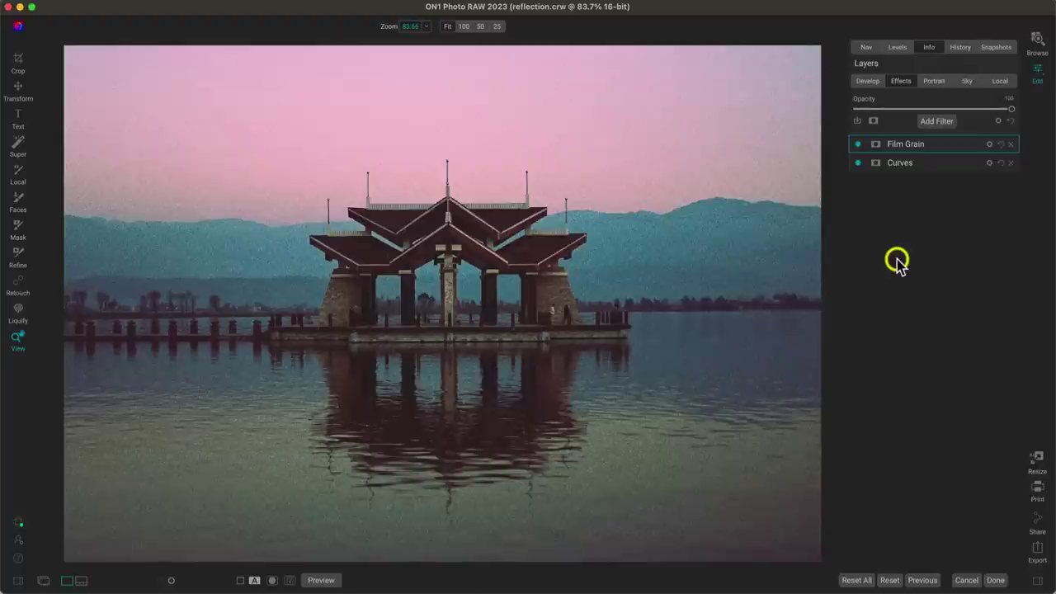
pyautogui.click(855, 163)
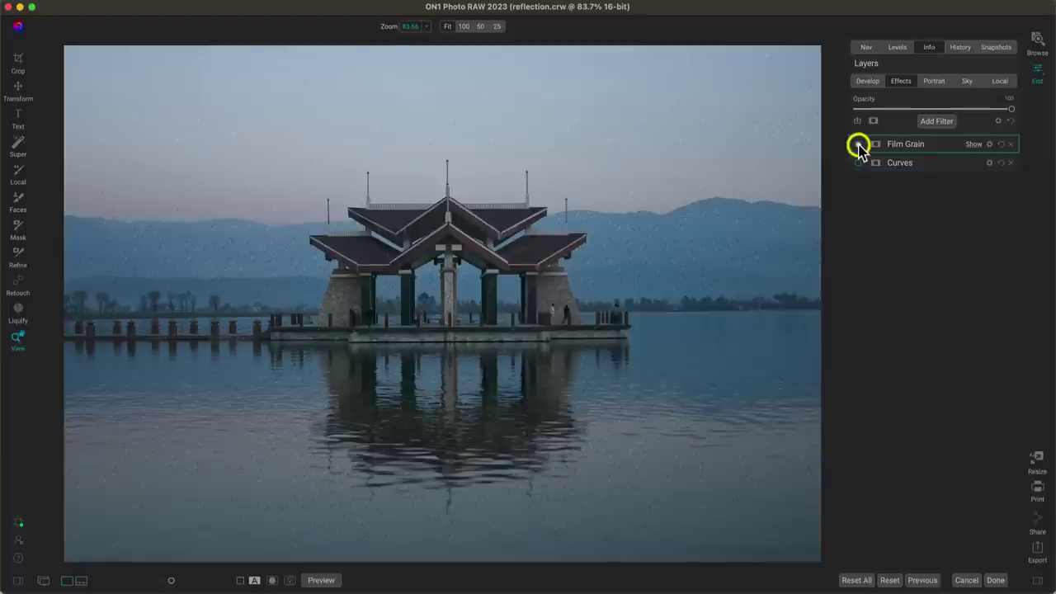
pyautogui.click(858, 162)
# - Expand the Curves filter and review the Red, Green and Blue channel curves that create the pavilion's color toning
pyautogui.click(968, 166)
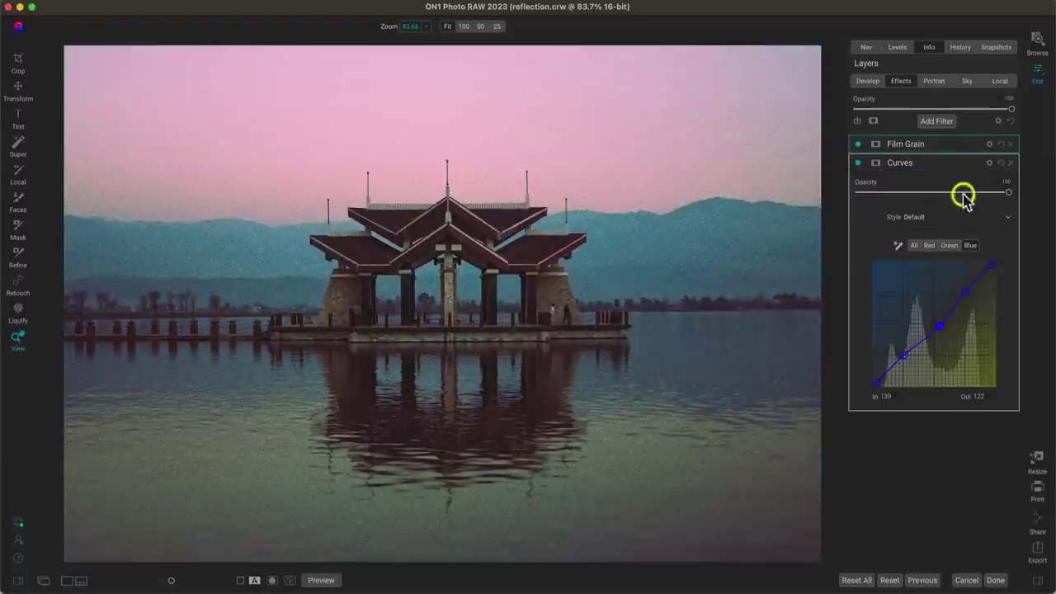
pyautogui.click(930, 244)
pyautogui.click(946, 245)
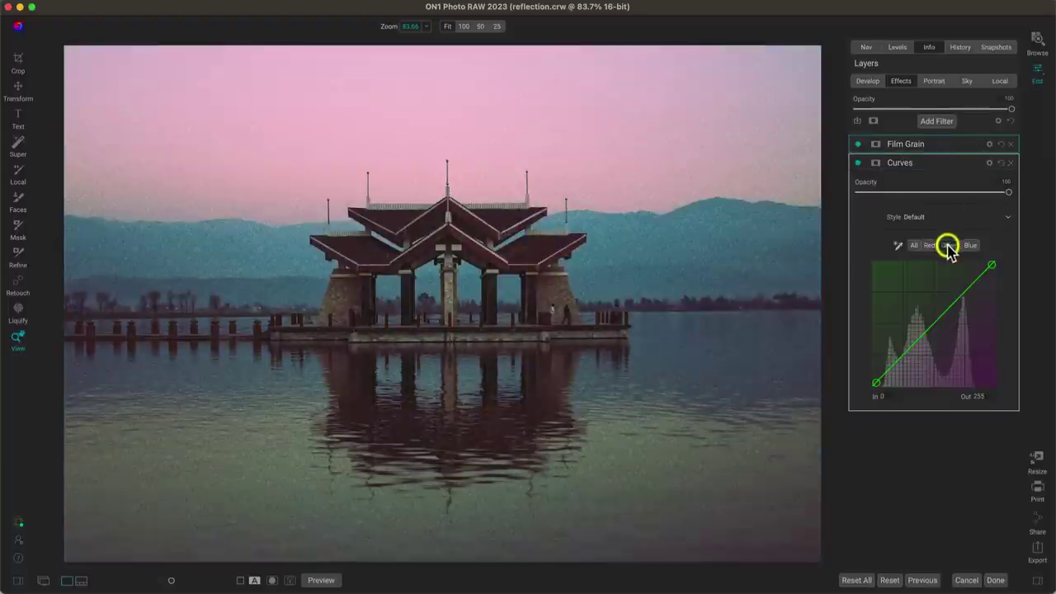
pyautogui.click(965, 245)
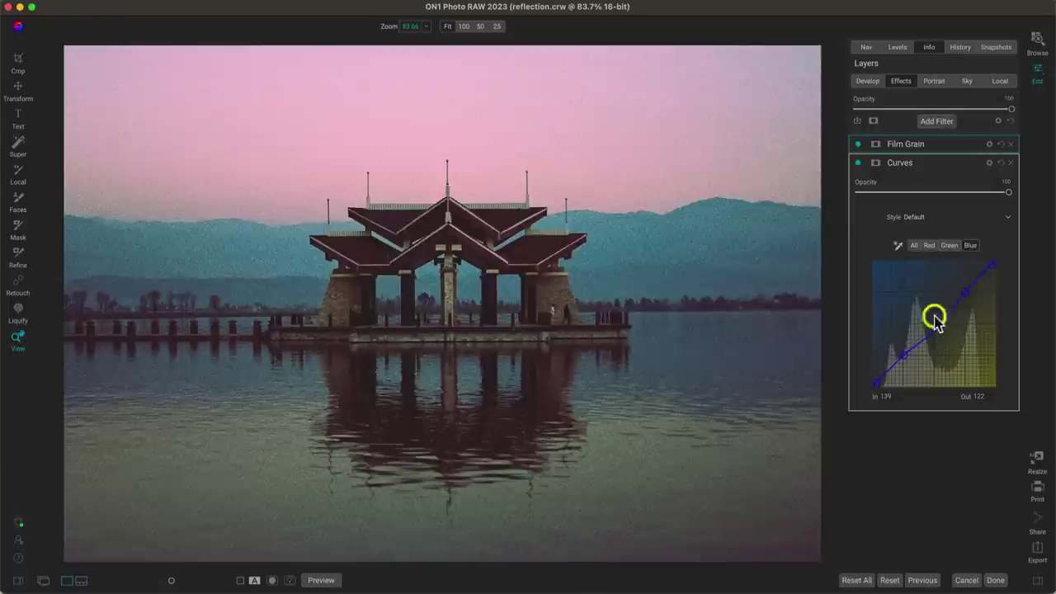
pyautogui.click(928, 244)
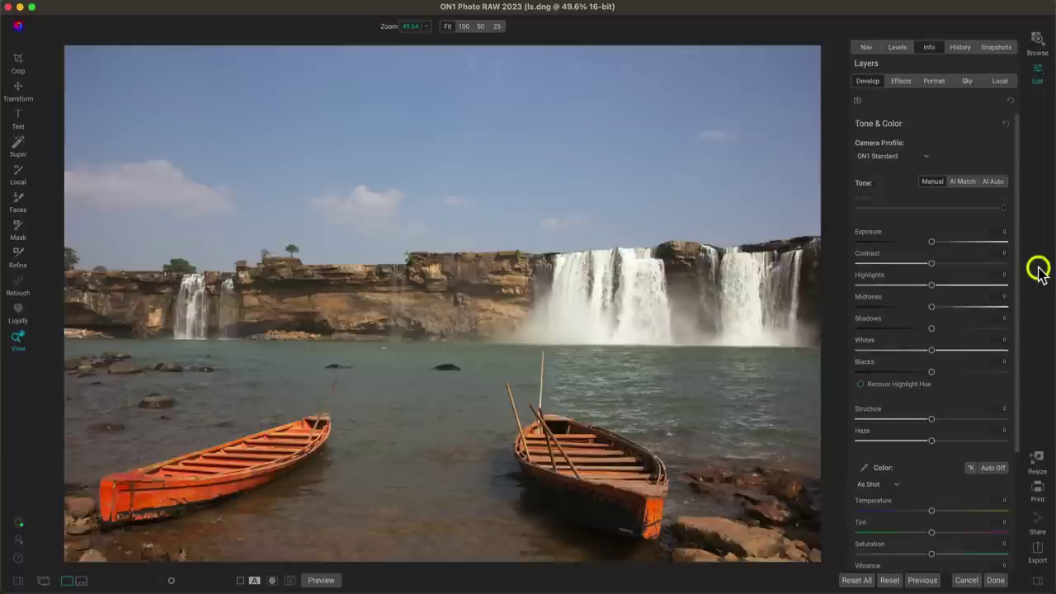
# - Add a Curves filter to the waterfall photo in Effects and compare the image with the filter off and on
pyautogui.click(900, 82)
pyautogui.click(932, 120)
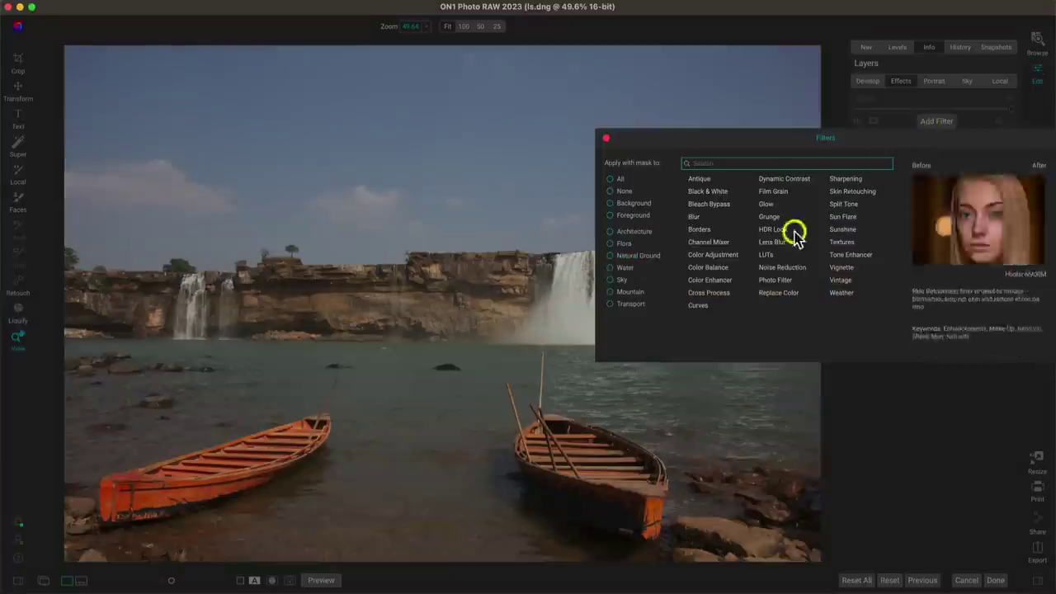
pyautogui.click(732, 306)
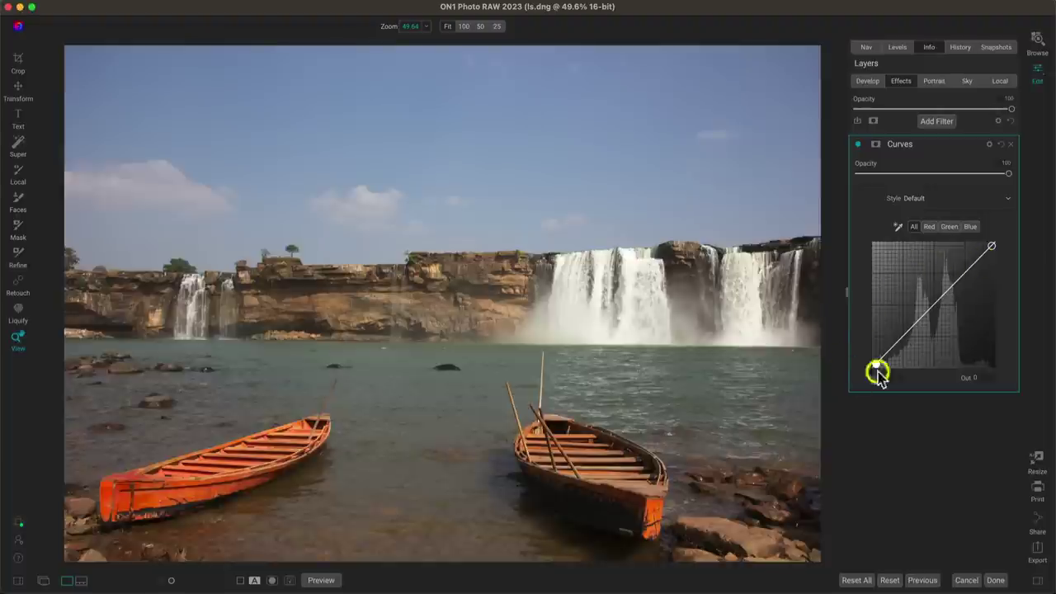
pyautogui.click(857, 145)
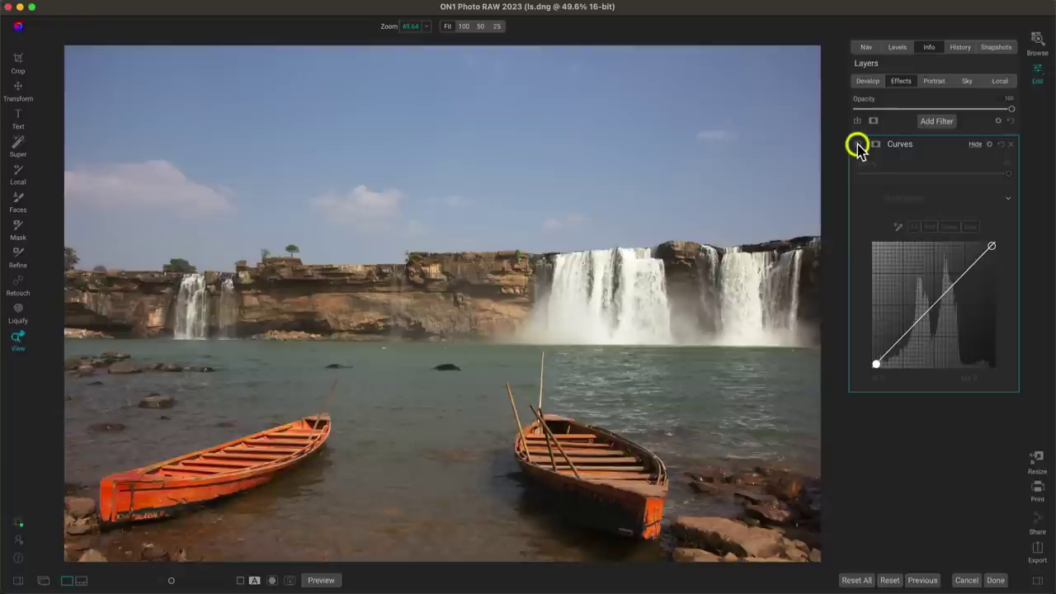
pyautogui.click(858, 145)
pyautogui.click(858, 145)
pyautogui.click(858, 145)
# - Try a midtone point at In 115, Out 116 on the All curve, and reset the Curves filter
pyautogui.moveTo(894, 345); pyautogui.dragTo(927, 310)
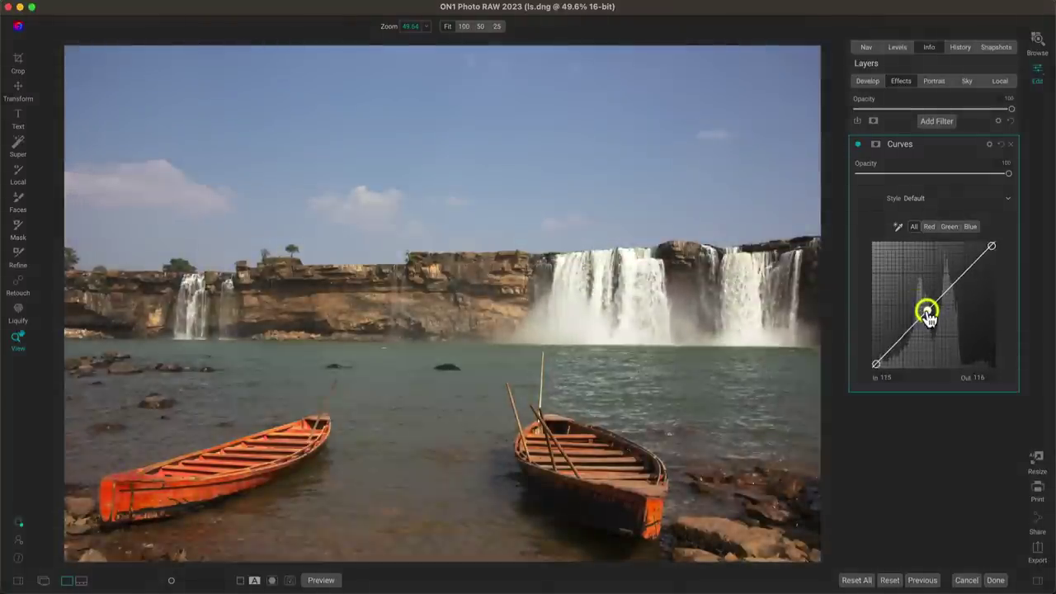
pyautogui.click(1001, 145)
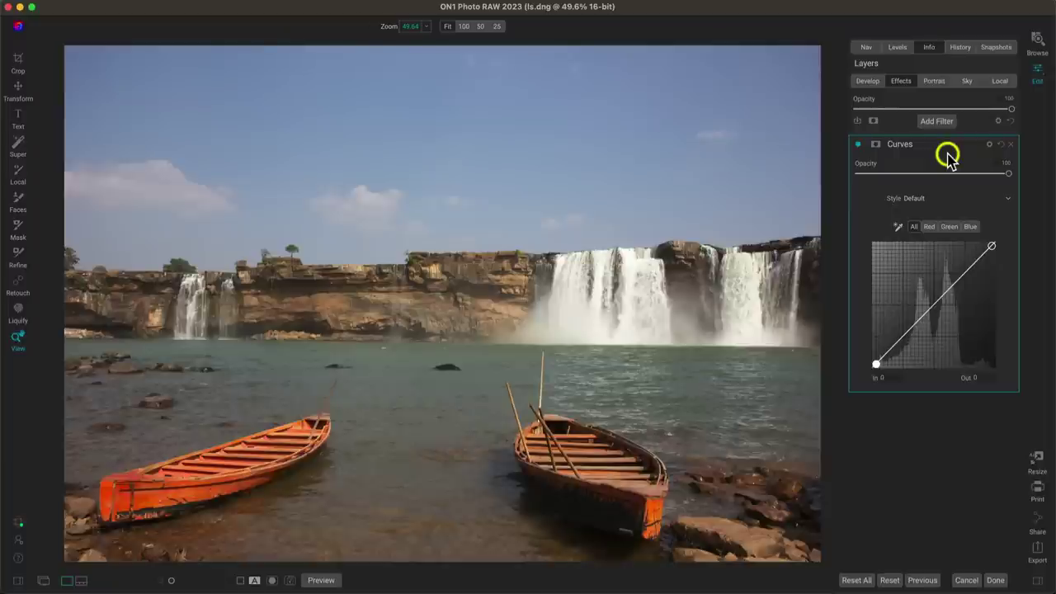
# - Show the Curves filter's blending options and set its blend mode to Multiply
pyautogui.click(988, 145)
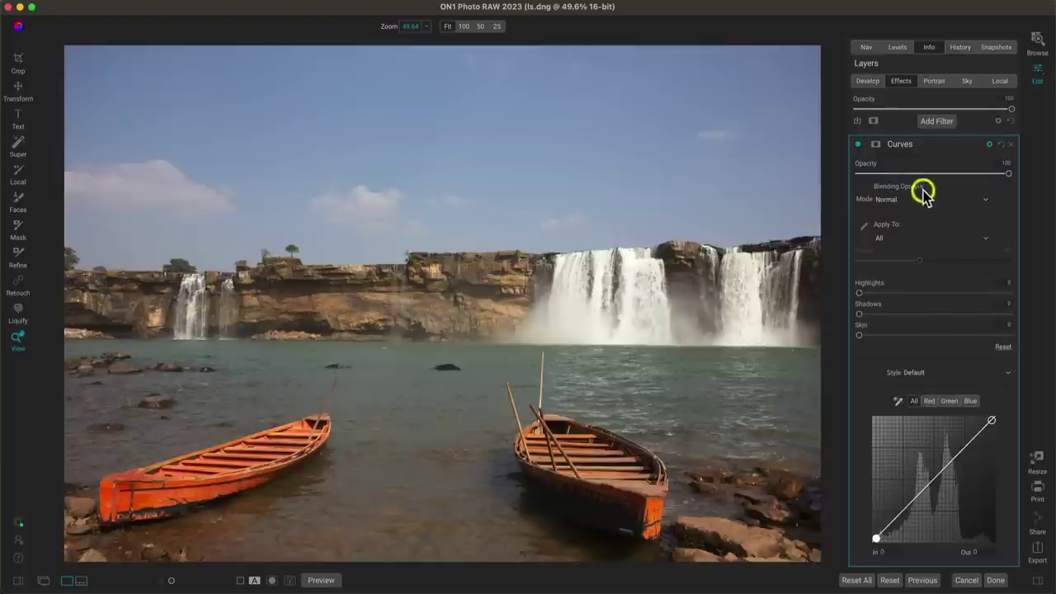
pyautogui.click(898, 199)
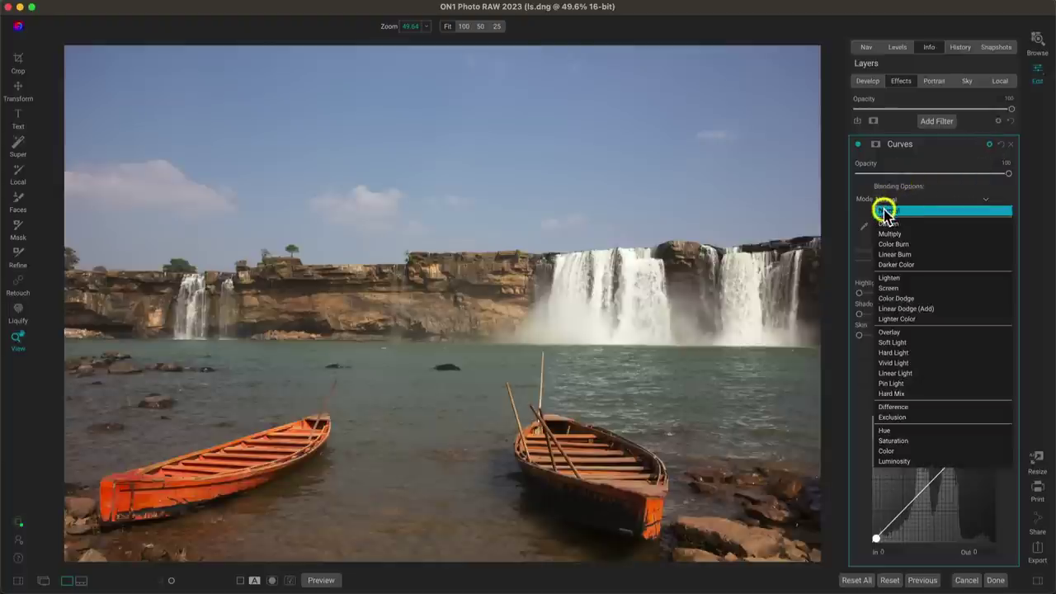
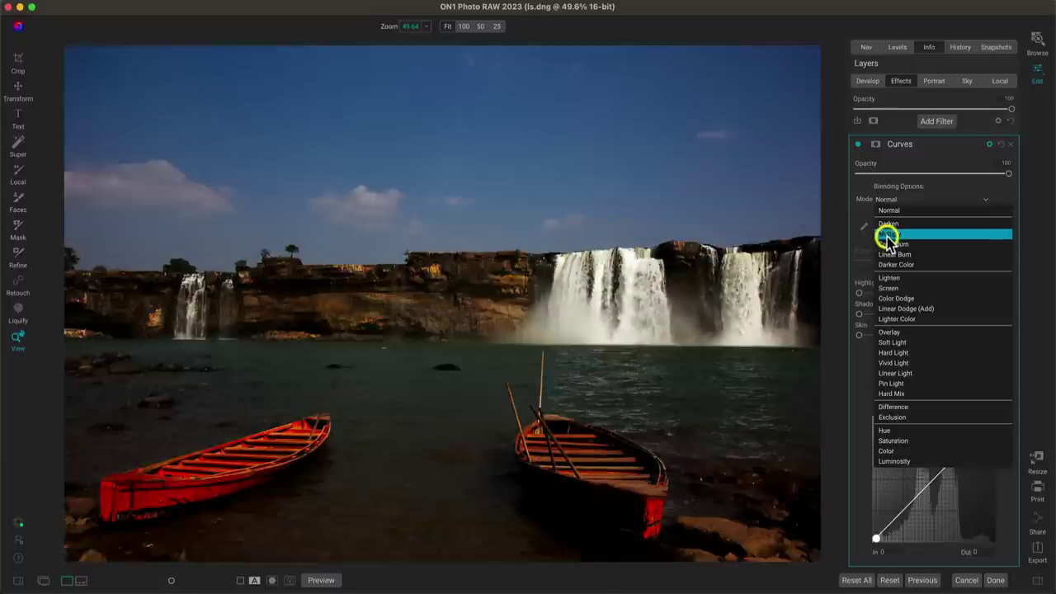
pyautogui.click(887, 238)
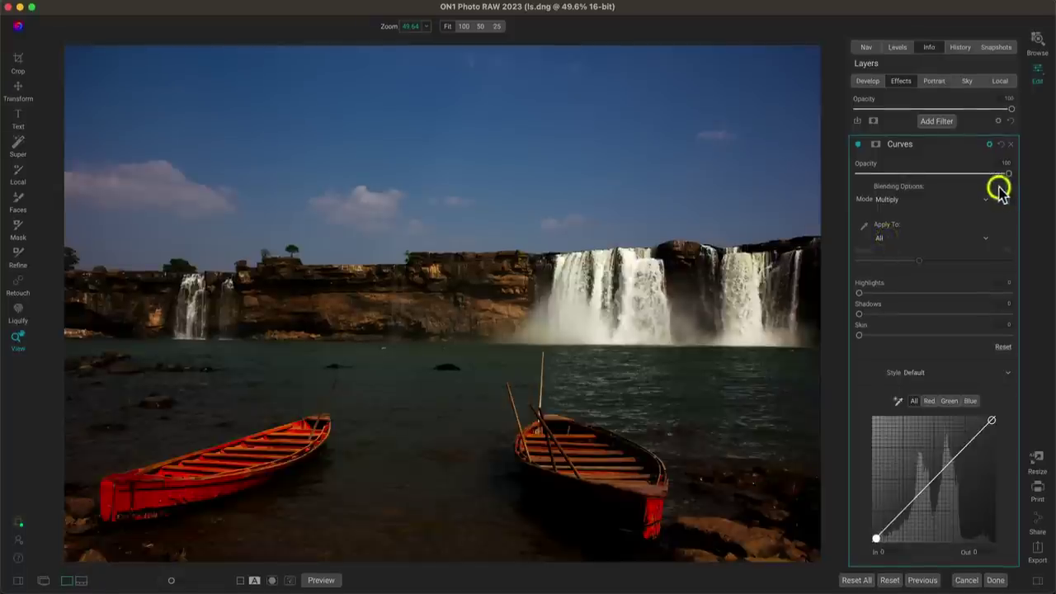
# - Set the Curves blend mode back to Normal and compare the waterfall photo with the filter off and on
pyautogui.click(942, 199)
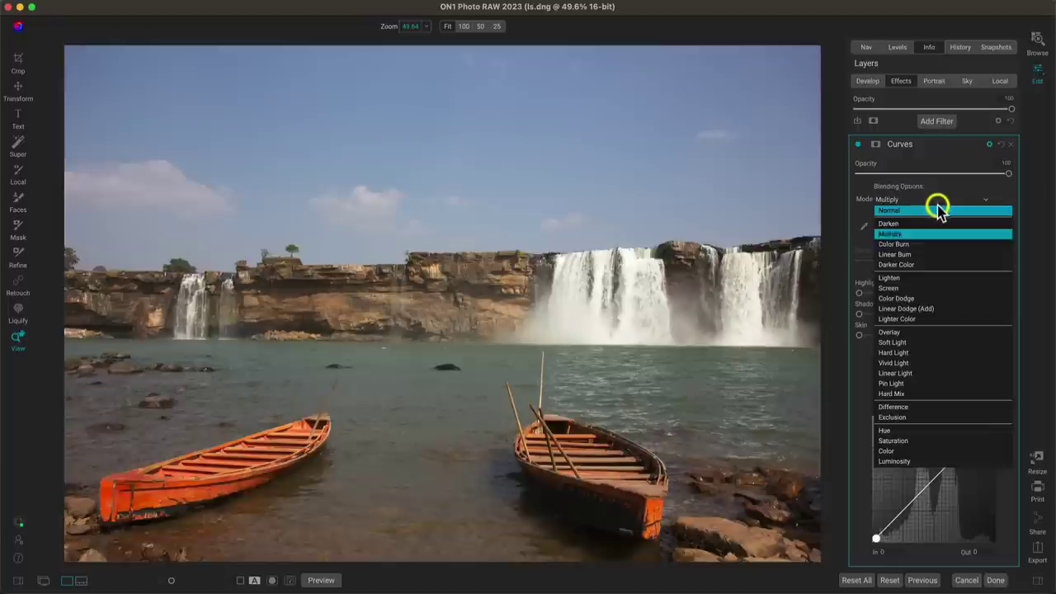
pyautogui.click(936, 213)
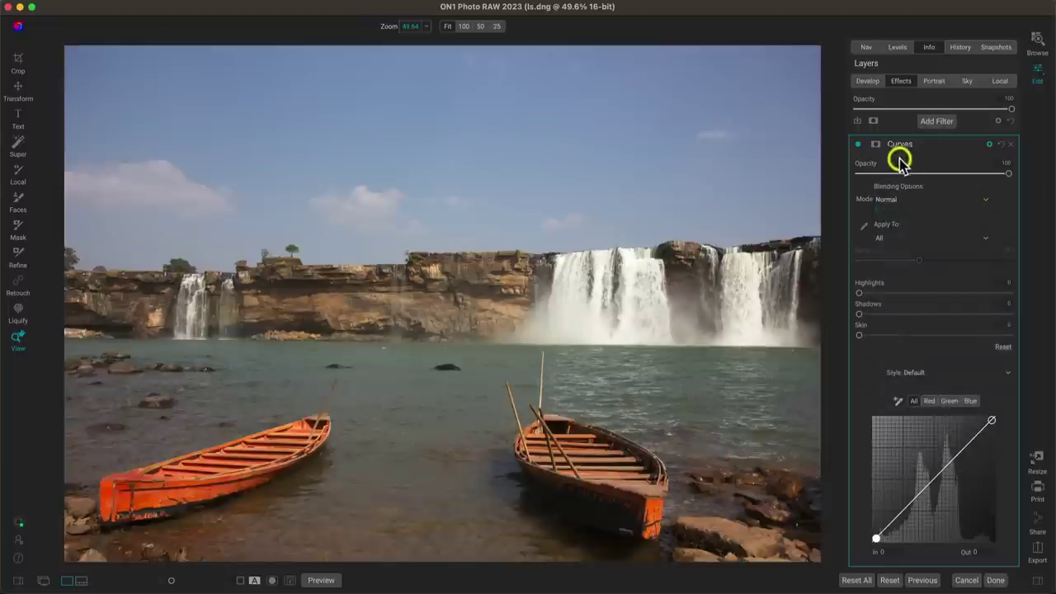
pyautogui.click(858, 146)
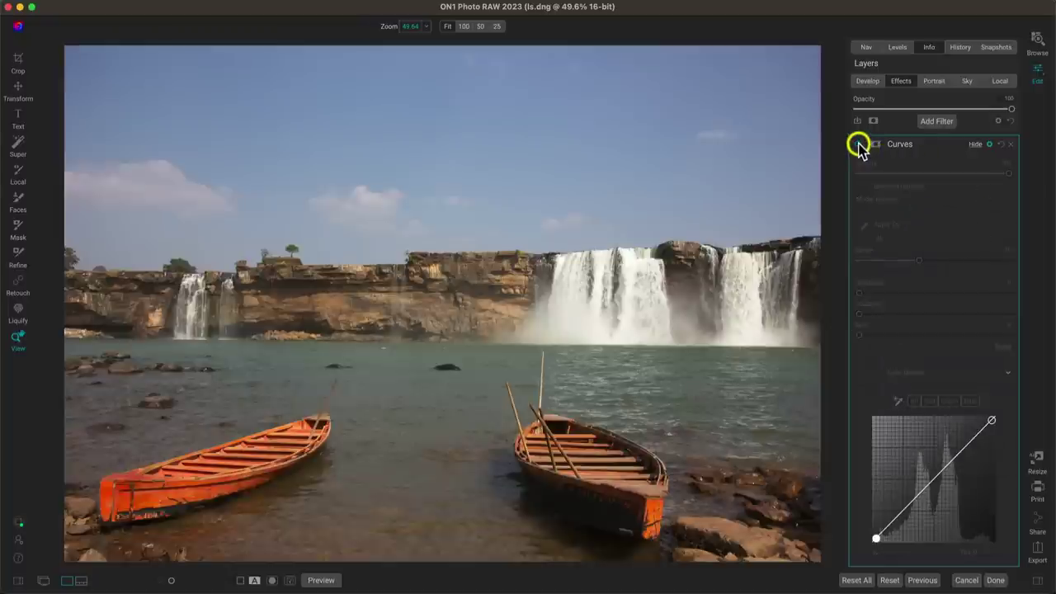
pyautogui.click(858, 146)
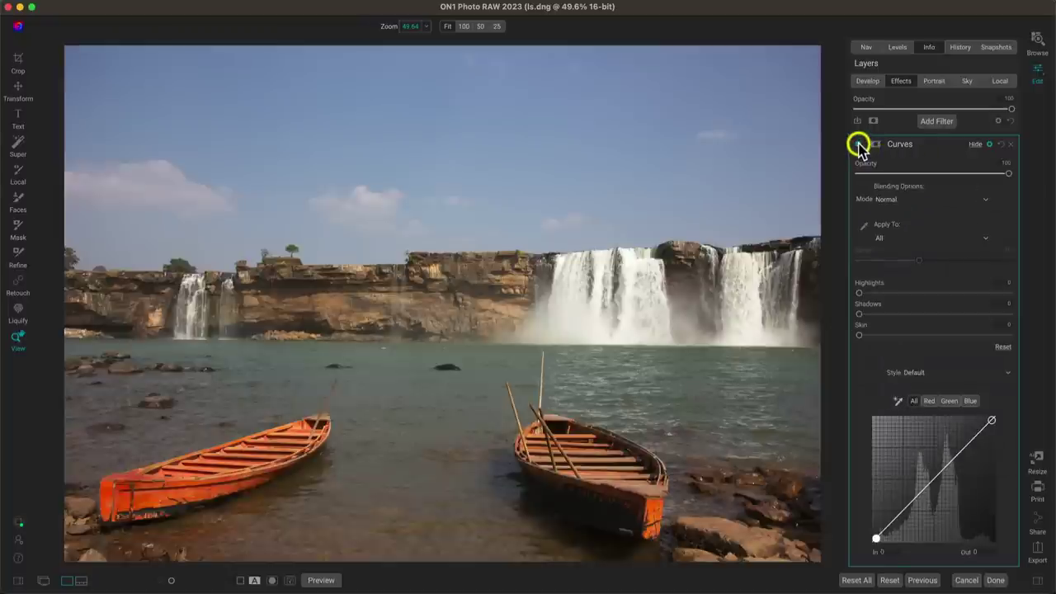
# - Set the Curves blend mode to Multiply and lift the All curve's midtones and shadows, with a shadow point at In 52, Out 94
pyautogui.click(978, 198)
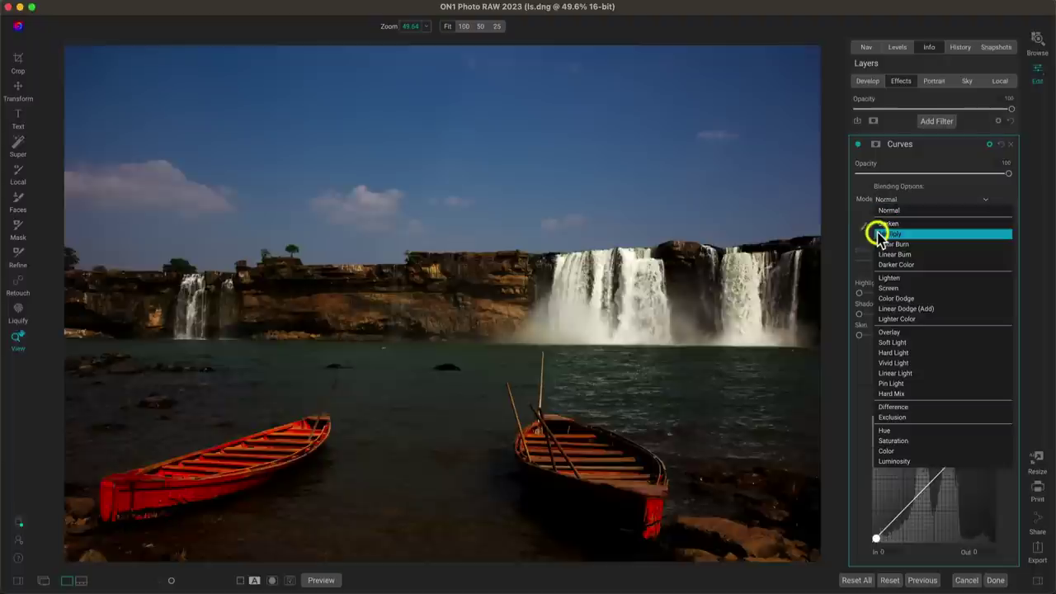
pyautogui.click(880, 235)
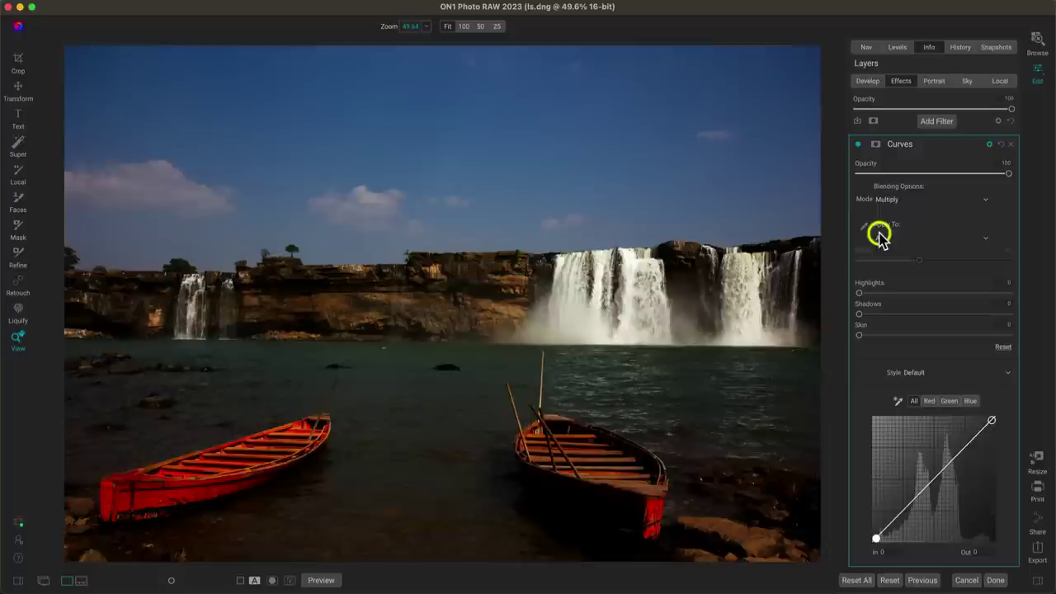
pyautogui.click(902, 507)
pyautogui.moveTo(903, 507)
pyautogui.mouseDown()
pyautogui.moveTo(924, 462)
pyautogui.moveTo(896, 496)
pyautogui.mouseUp()
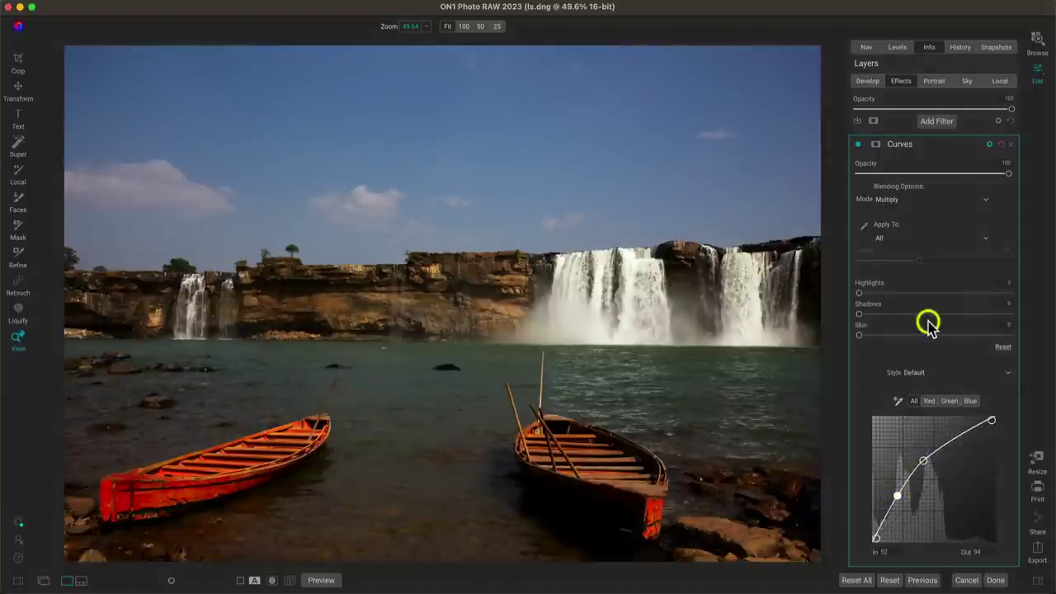
# - Return the Curves blend mode to Normal and reset the filter's curve
pyautogui.click(891, 200)
pyautogui.click(892, 210)
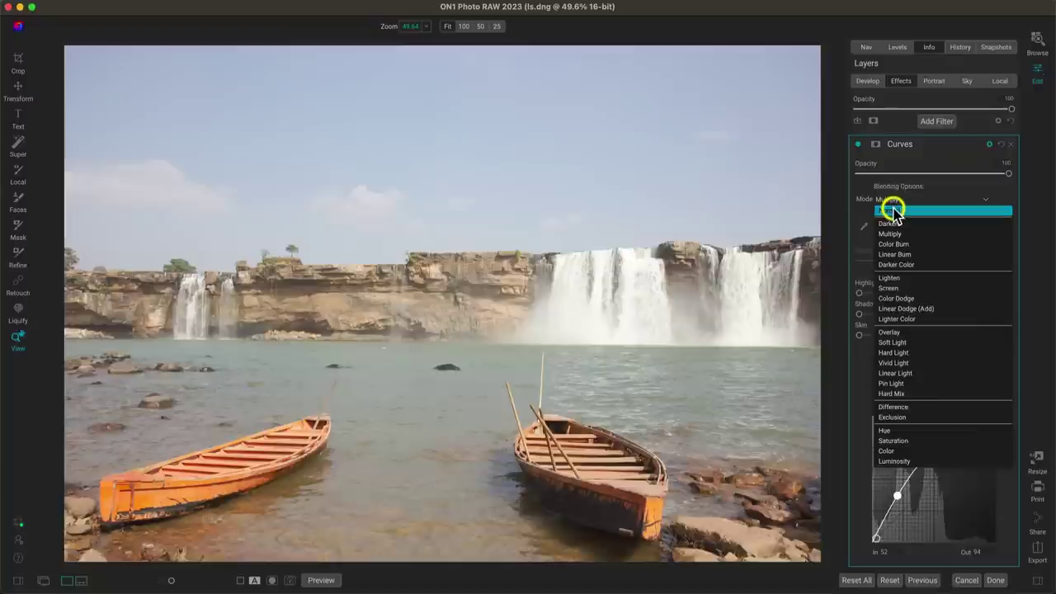
pyautogui.click(999, 143)
# - Set the Curves blend mode to Screen and compare the waterfall photo with the filter off and on
pyautogui.click(934, 204)
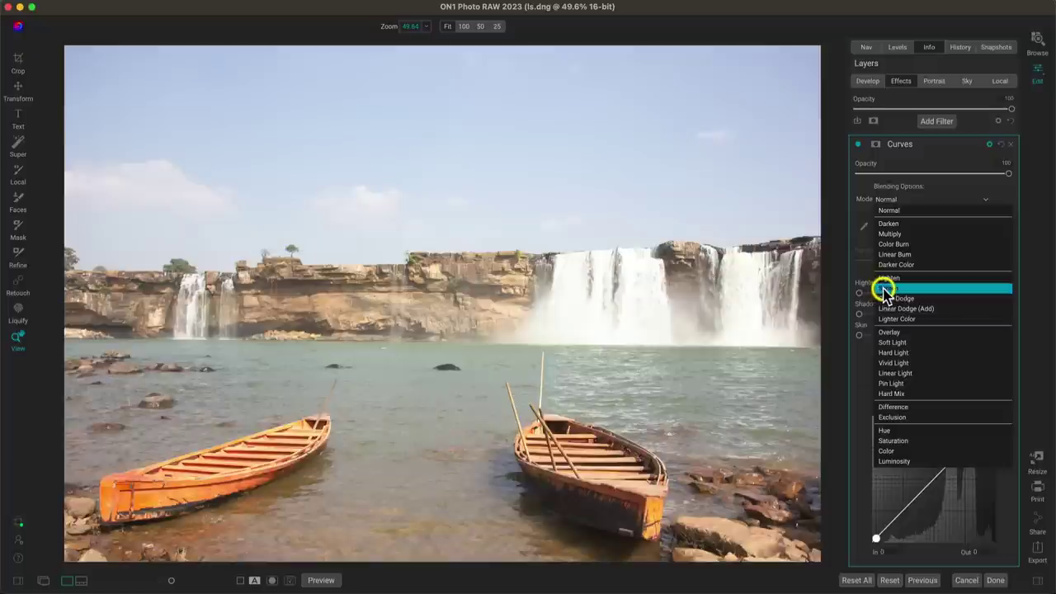
pyautogui.click(880, 288)
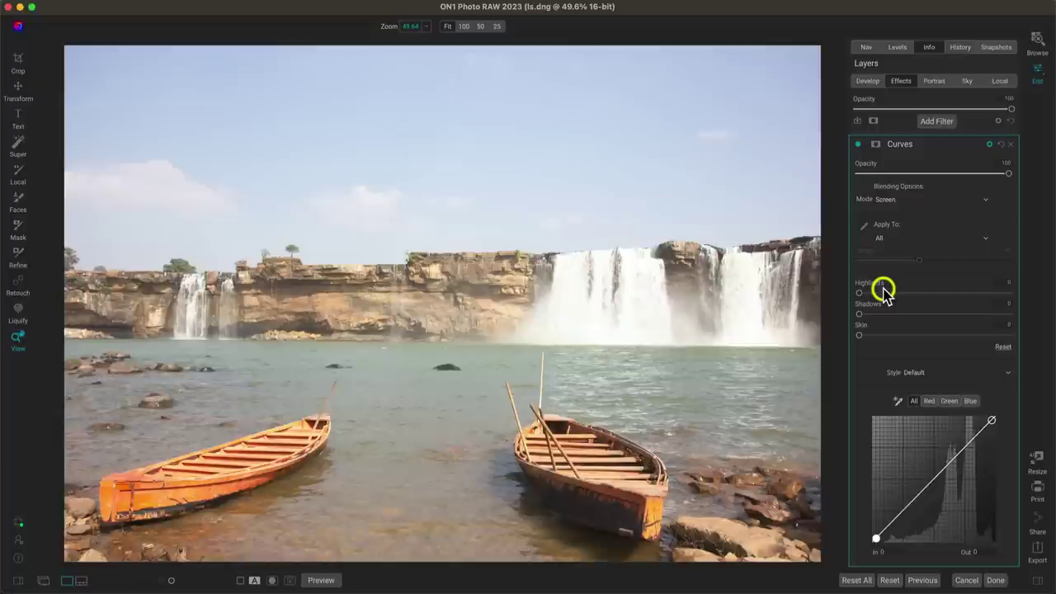
pyautogui.click(857, 145)
pyautogui.click(858, 145)
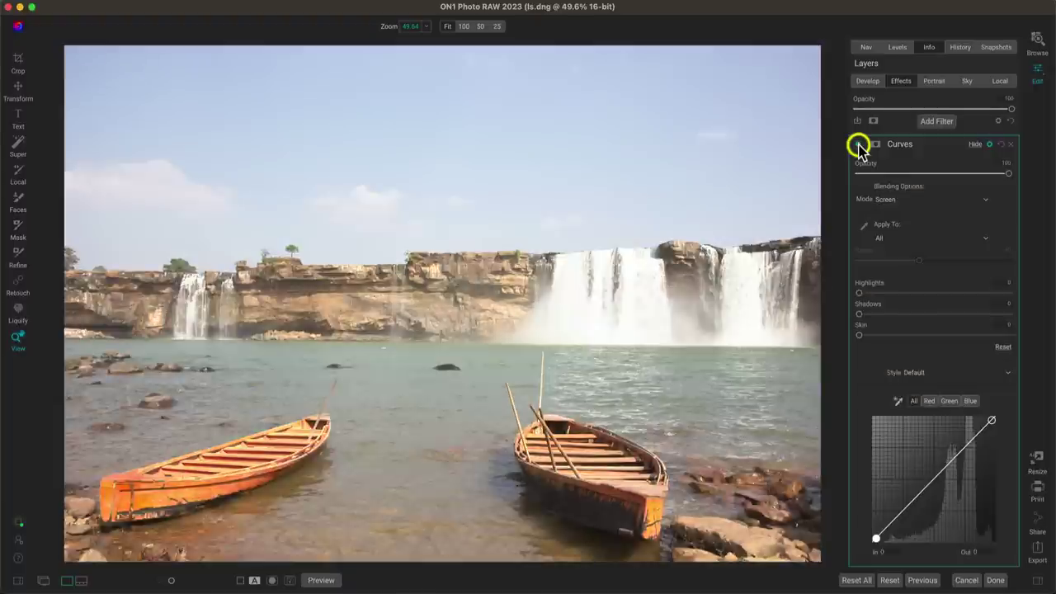
pyautogui.click(857, 146)
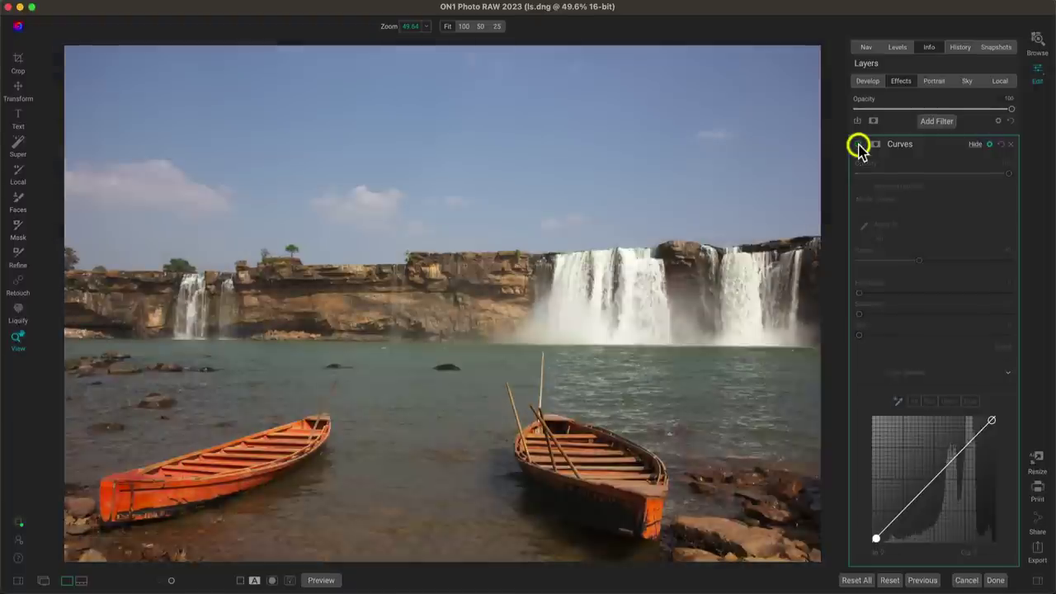
pyautogui.click(858, 145)
pyautogui.click(857, 145)
pyautogui.click(858, 145)
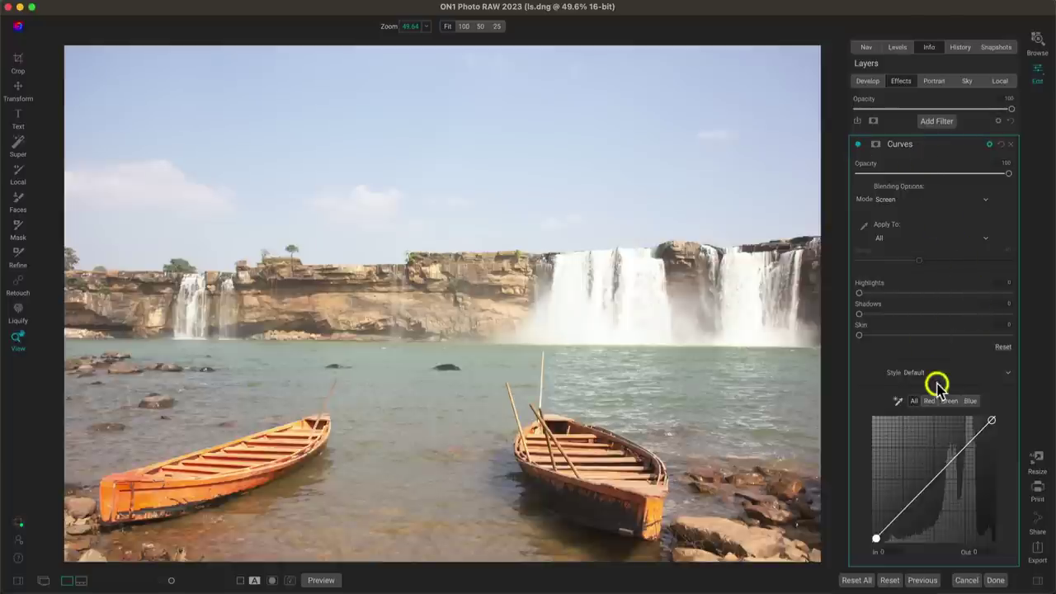
# - Recheck the Screen effect with the filter off and on, and try pulling a point on the All curve
pyautogui.click(909, 200)
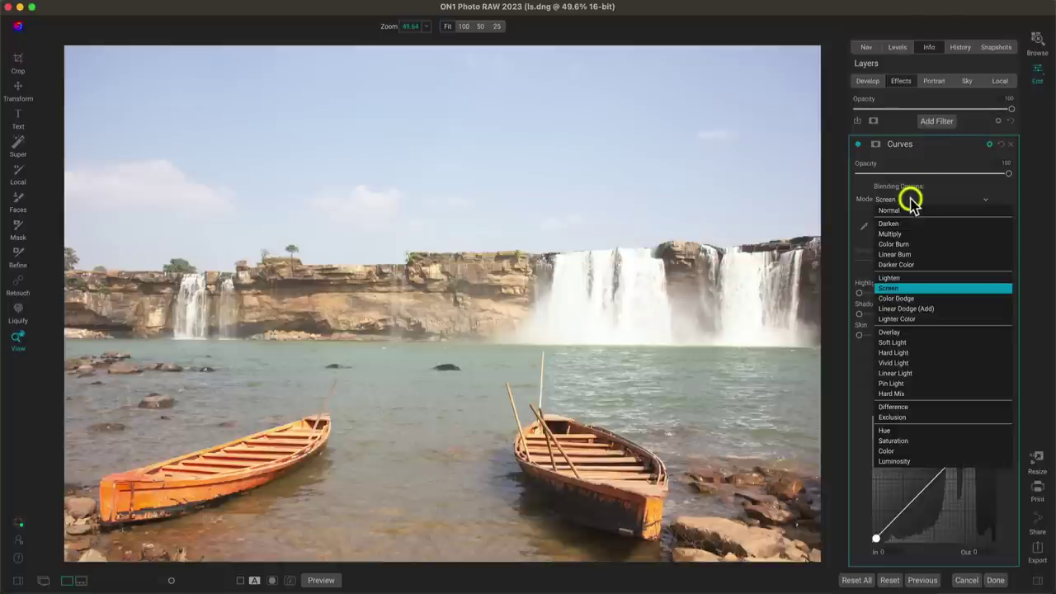
pyautogui.click(909, 200)
pyautogui.click(858, 145)
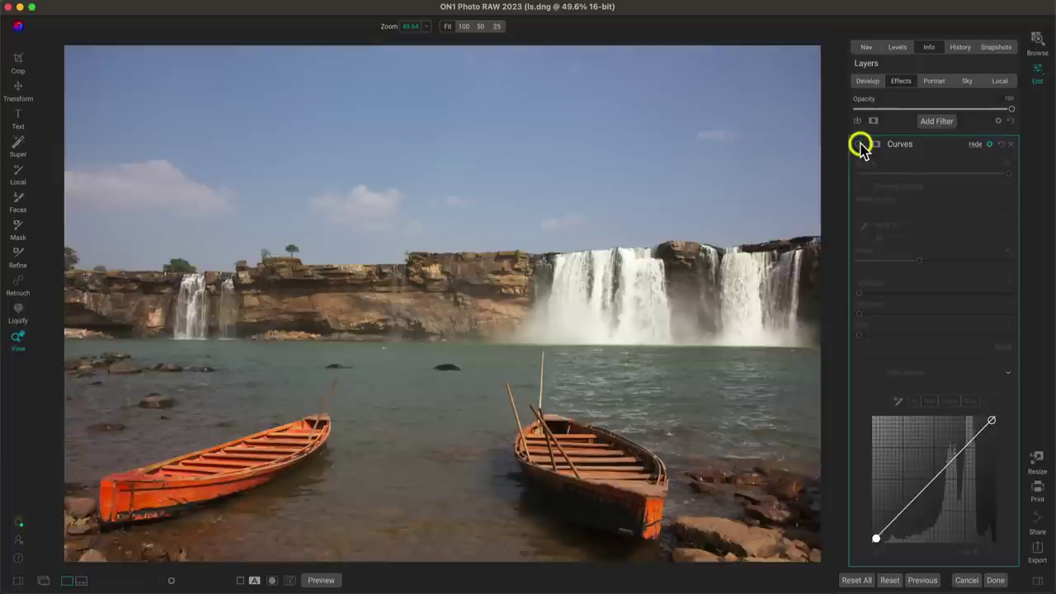
pyautogui.click(860, 145)
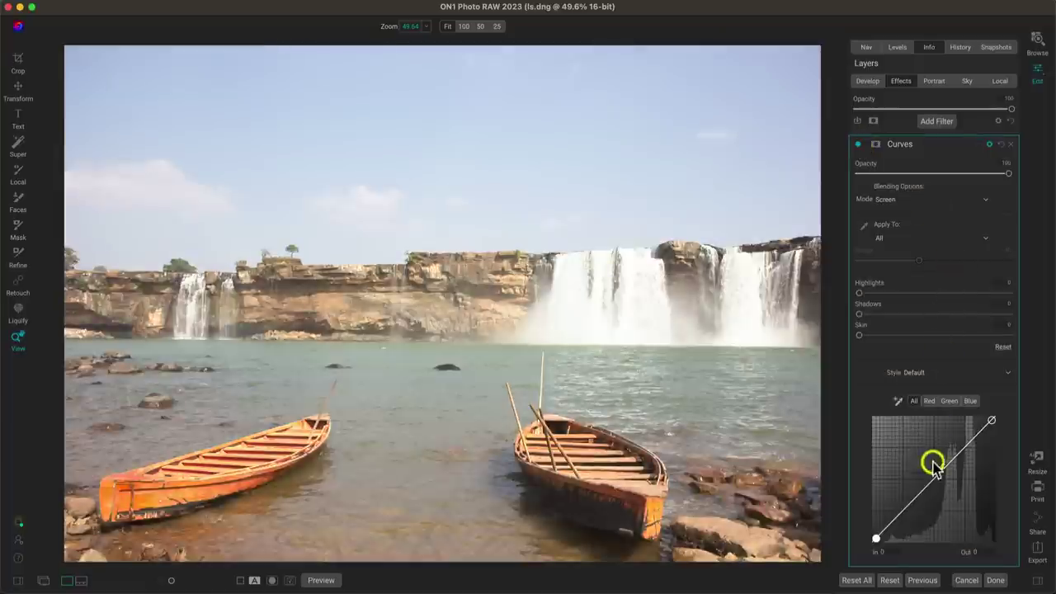
pyautogui.moveTo(914, 507); pyautogui.dragTo(925, 412)
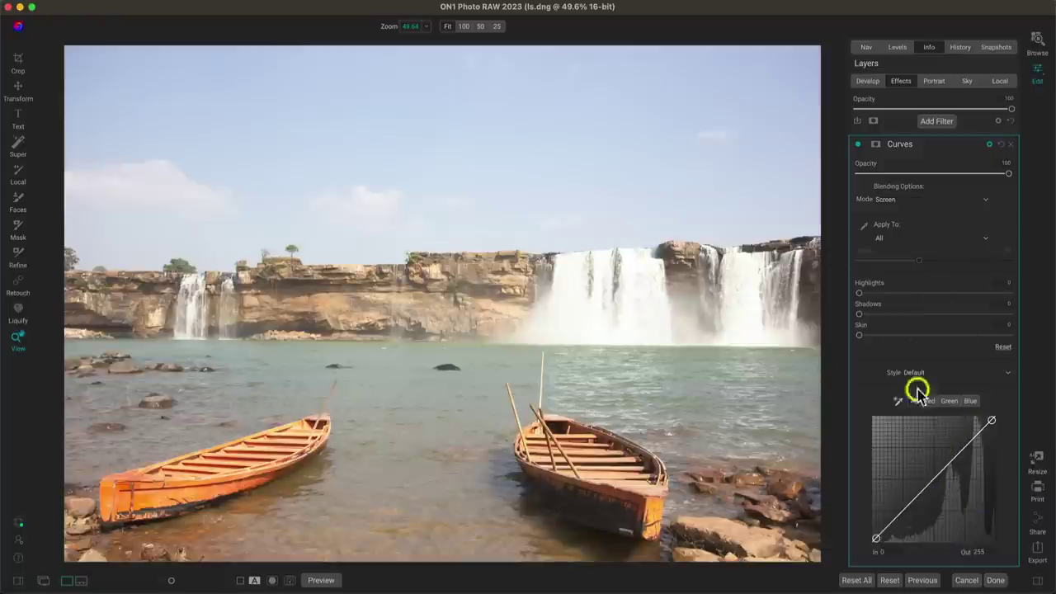
# - Set the Curves blend mode to Overlay and compare the waterfall photo with the filter off and on
pyautogui.click(929, 201)
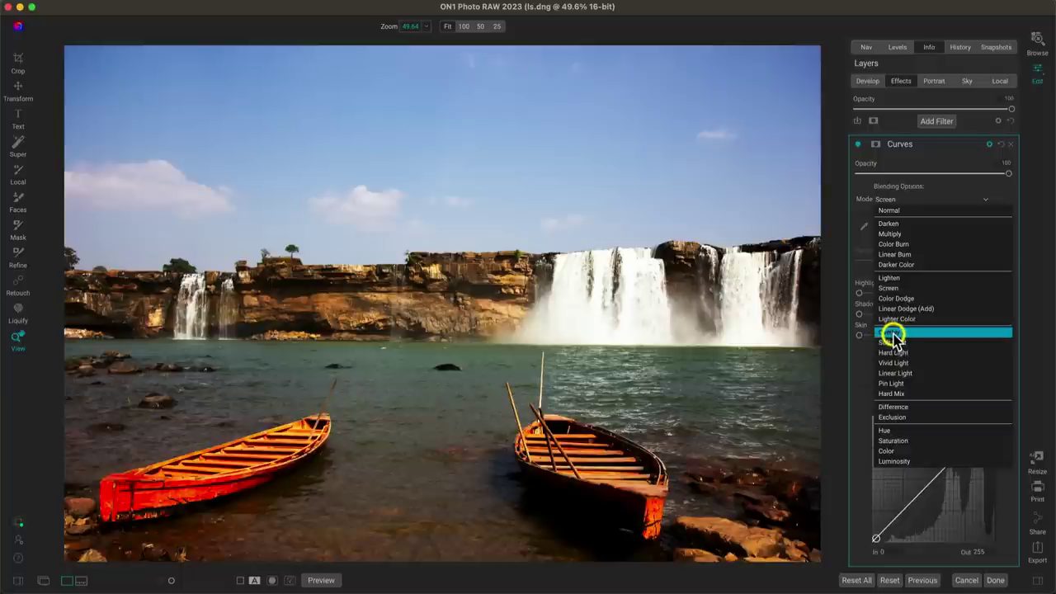
pyautogui.click(890, 333)
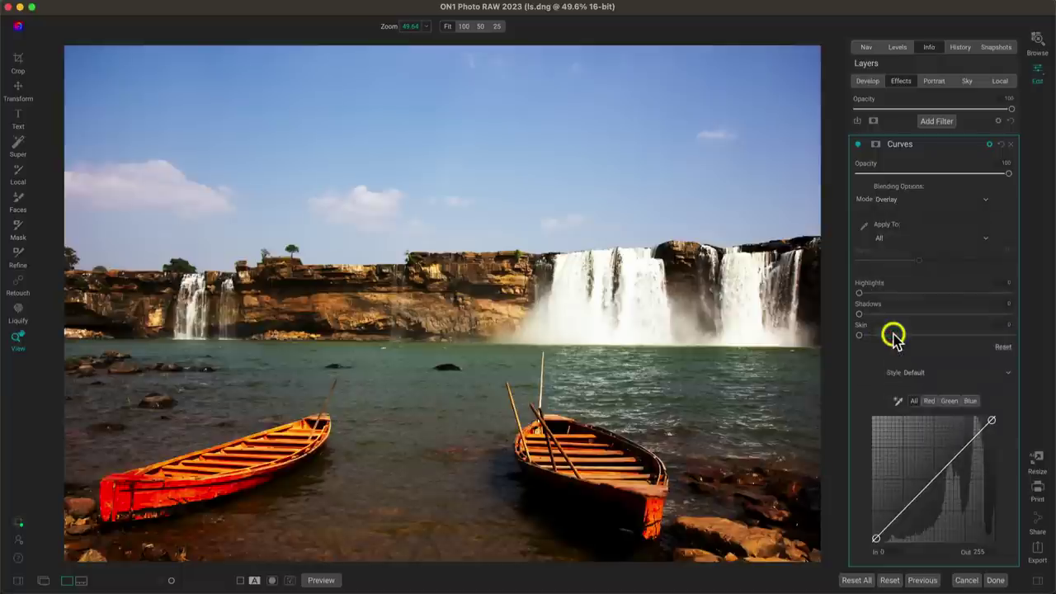
pyautogui.click(858, 145)
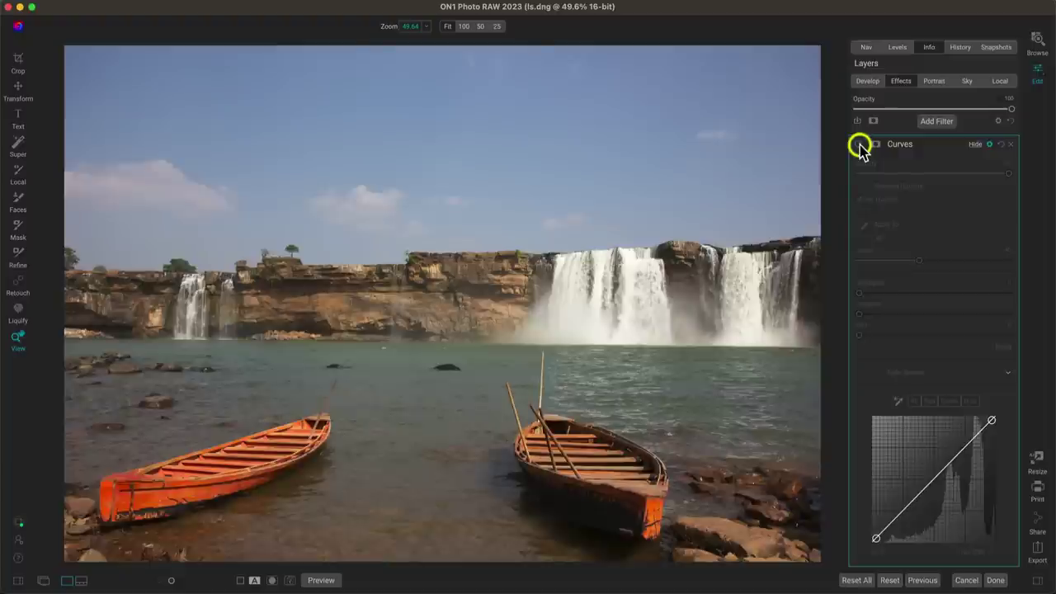
pyautogui.click(859, 145)
pyautogui.click(858, 145)
pyautogui.click(859, 145)
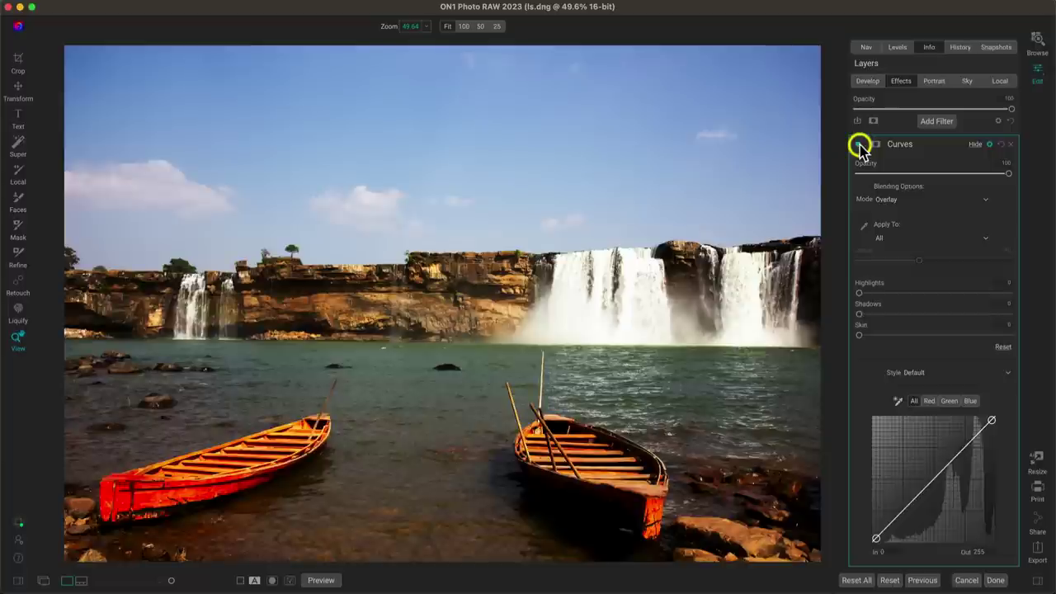
pyautogui.click(858, 145)
pyautogui.click(858, 145)
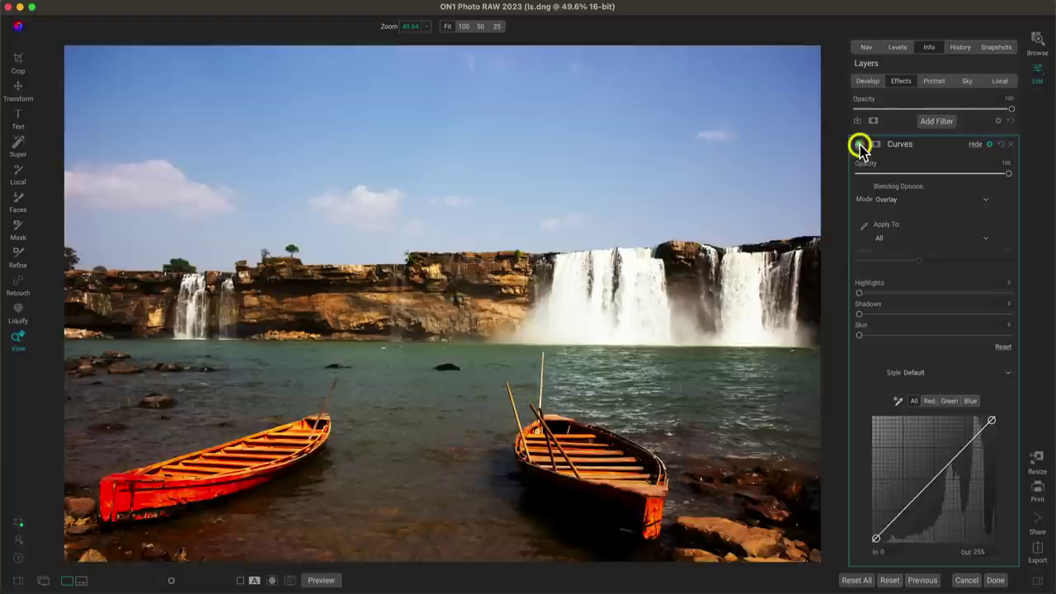
# - Try lifting a shadow point on the All curve to In 63, Out 108, and remove the point
pyautogui.moveTo(897, 521); pyautogui.dragTo(902, 488)
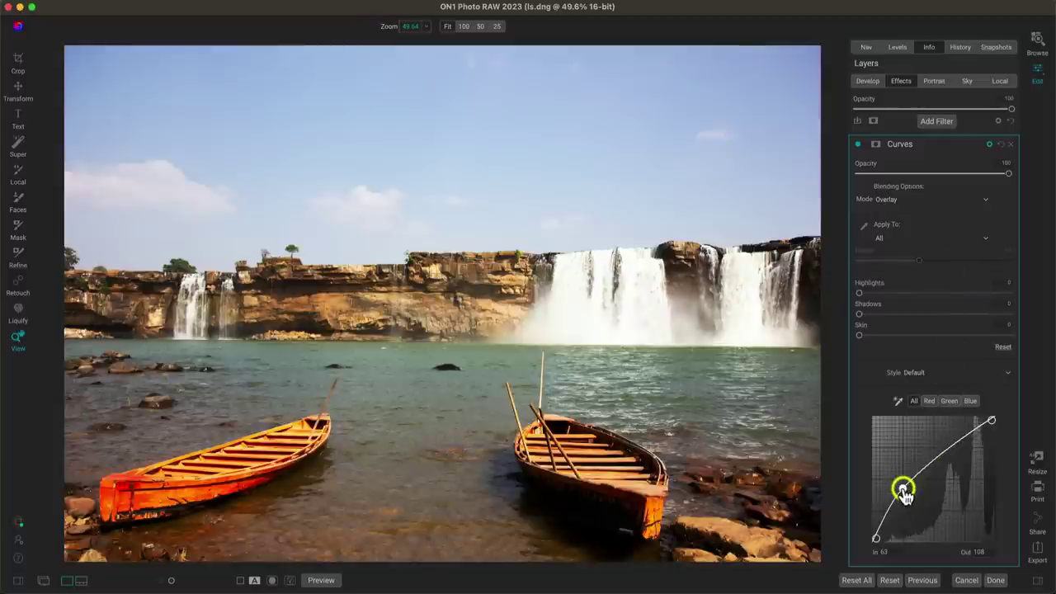
pyautogui.moveTo(902, 490); pyautogui.dragTo(888, 199)
# - Set the Curves blend mode to Saturation and shape an S-curve with a lowered shadow point and a highlight point at In 182, Out 207
pyautogui.click(889, 200)
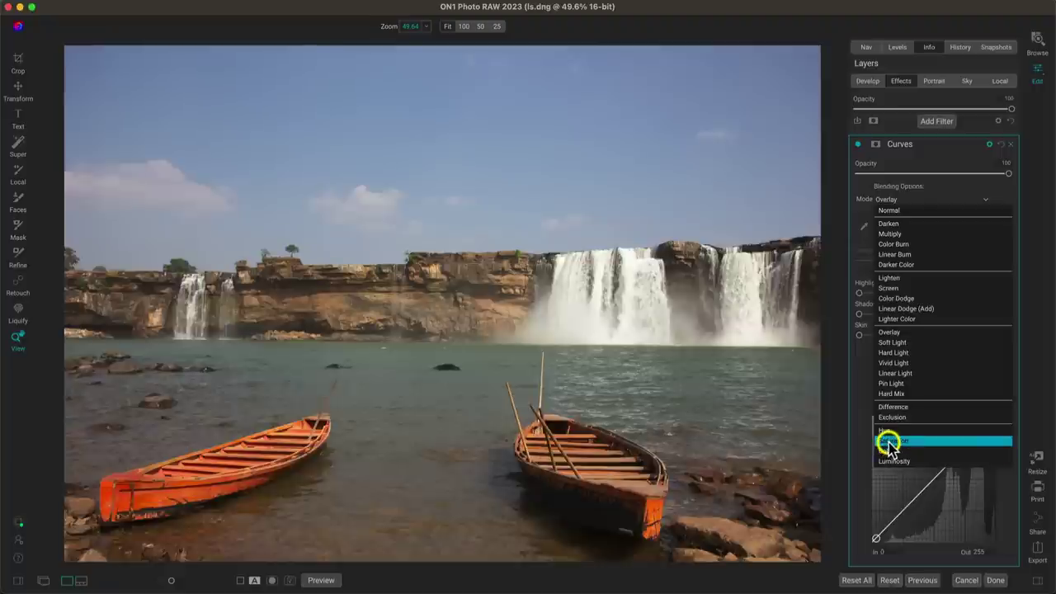
pyautogui.click(888, 442)
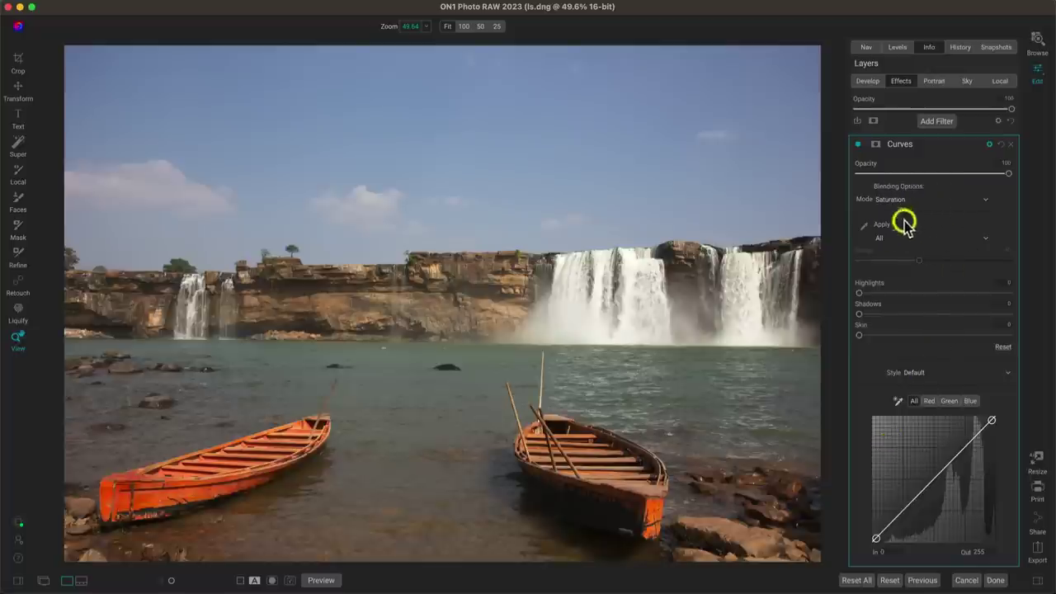
pyautogui.moveTo(904, 509); pyautogui.dragTo(914, 525)
pyautogui.moveTo(955, 480); pyautogui.dragTo(959, 440)
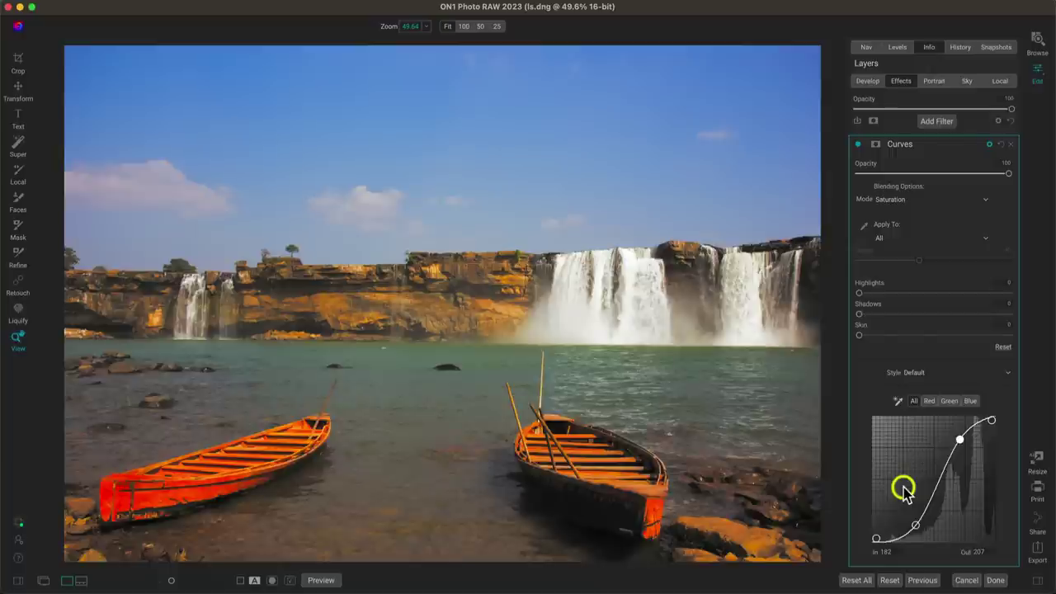
# - Preview the S-curve in Normal mode with the filter off and on, and return the blend mode to Saturation
pyautogui.click(930, 200)
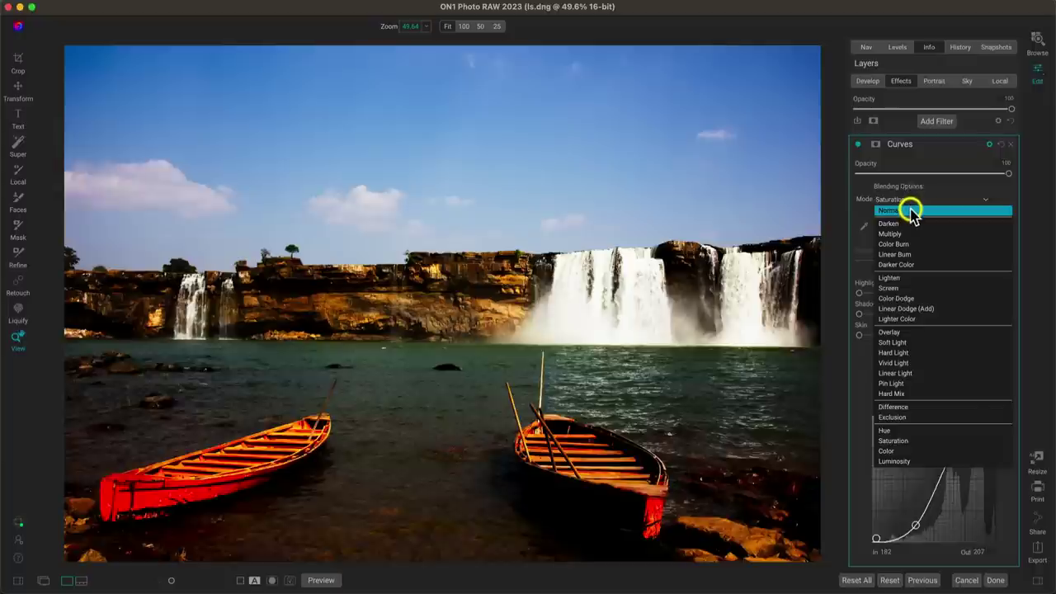
pyautogui.click(912, 211)
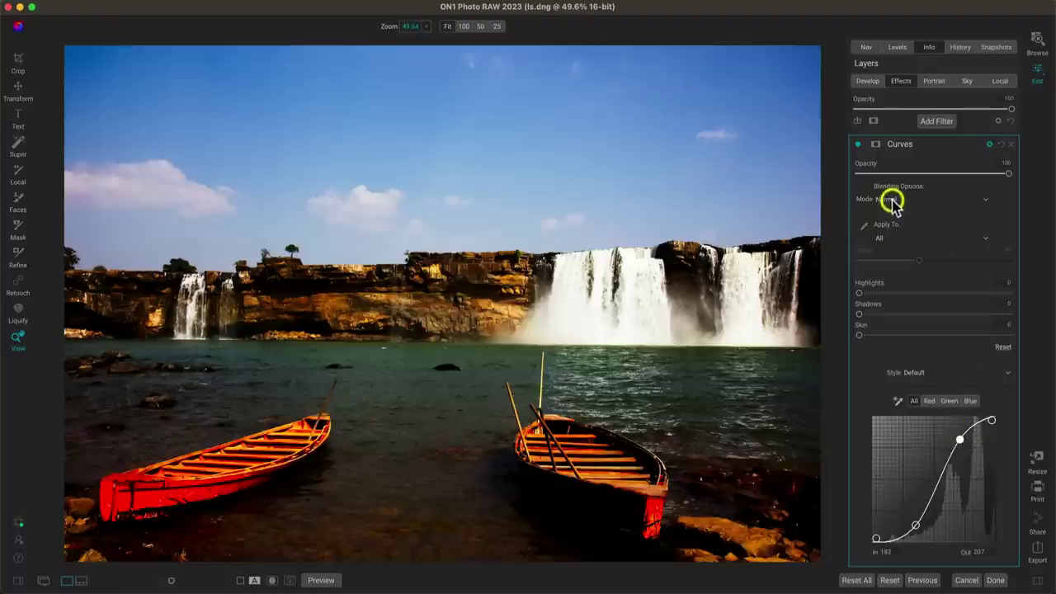
pyautogui.click(858, 144)
pyautogui.click(857, 145)
pyautogui.click(858, 144)
pyautogui.click(858, 144)
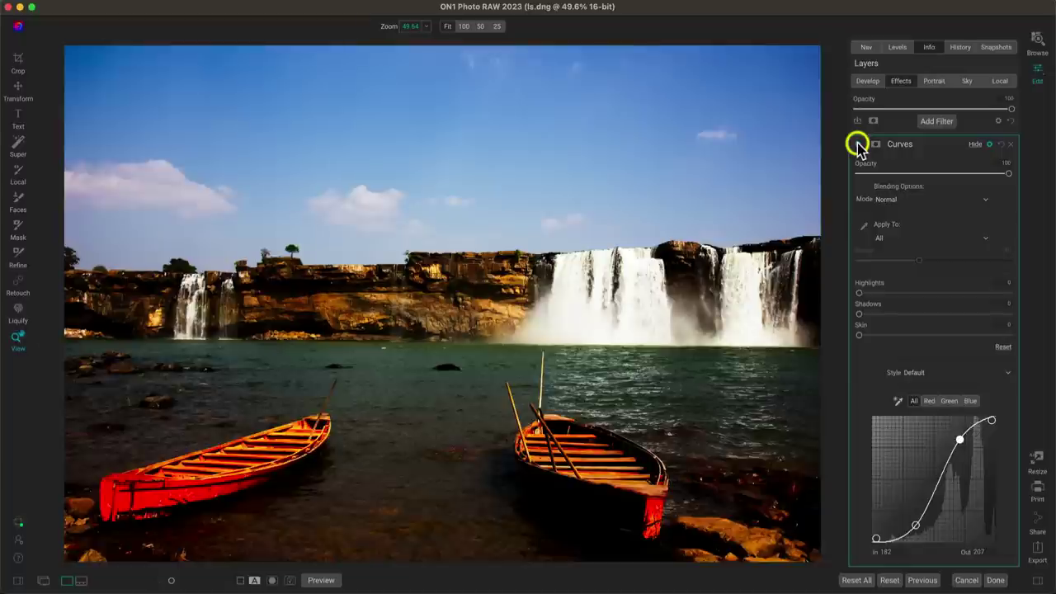
pyautogui.click(919, 199)
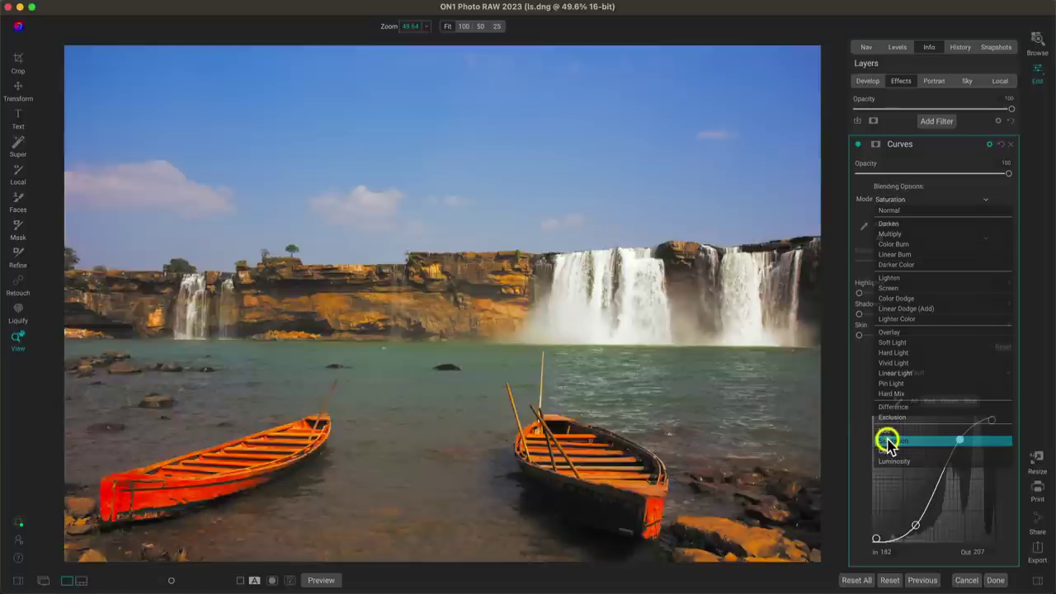
pyautogui.click(888, 441)
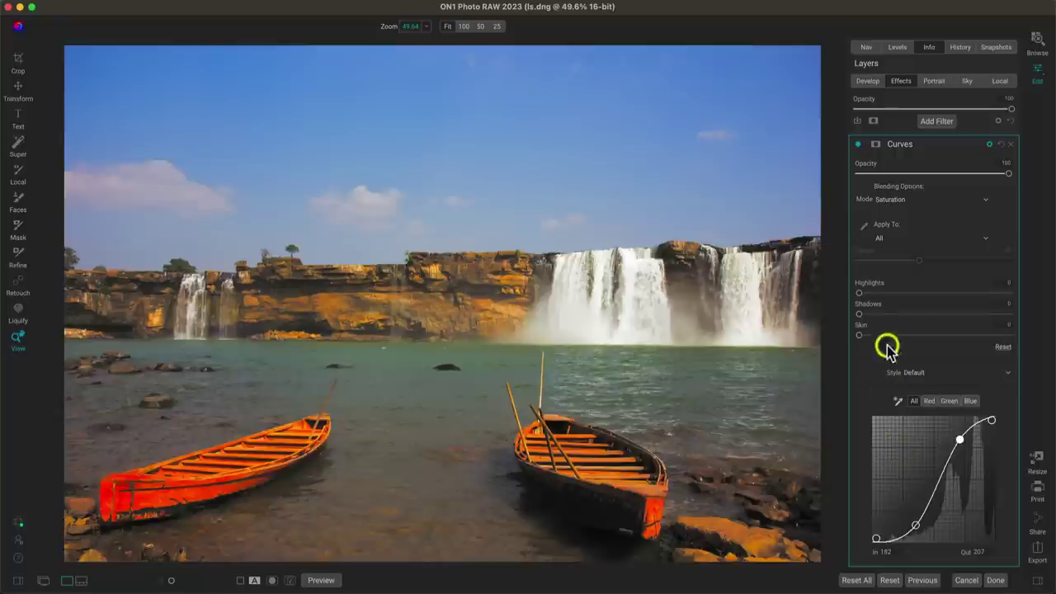
# - Compare the waterfall photo with the Saturation-mode Curves filter off and on
pyautogui.click(858, 147)
pyautogui.click(858, 147)
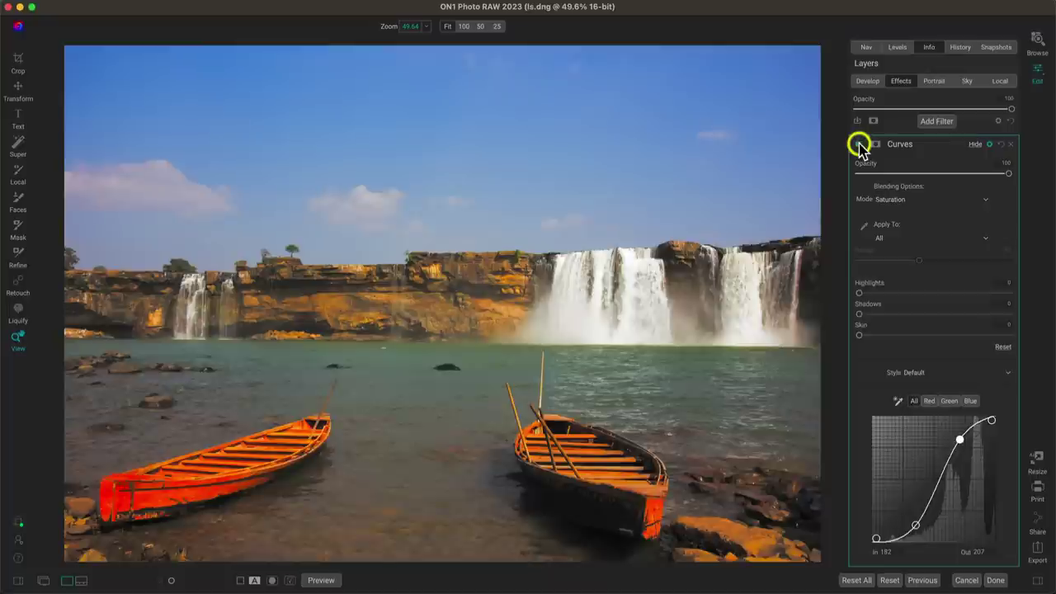
pyautogui.click(859, 147)
pyautogui.click(859, 146)
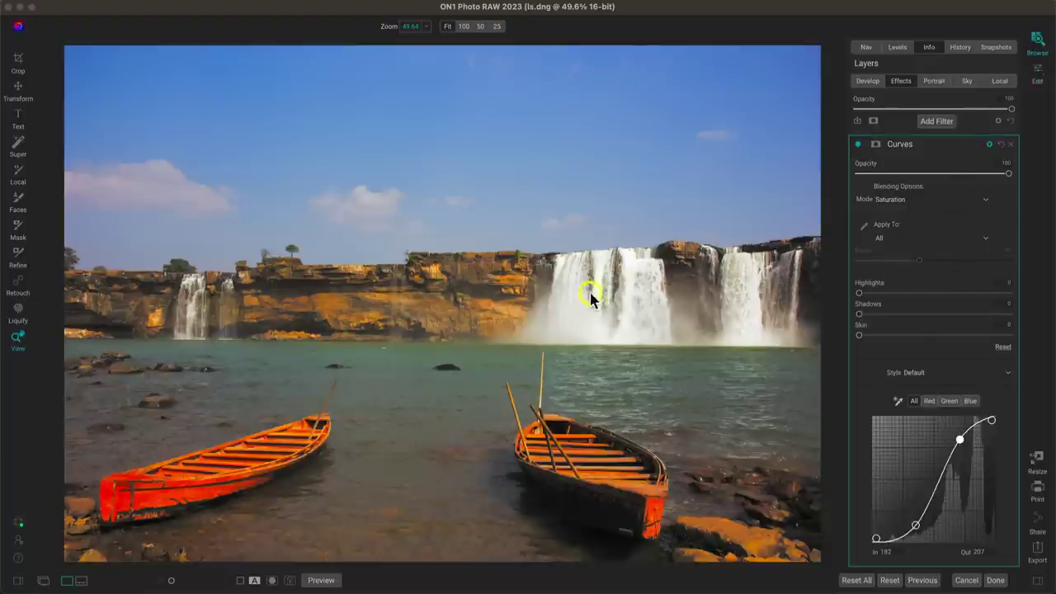
# - Return to the Practice Files folder and open desert.pef for editing in Effects
pyautogui.press('g')
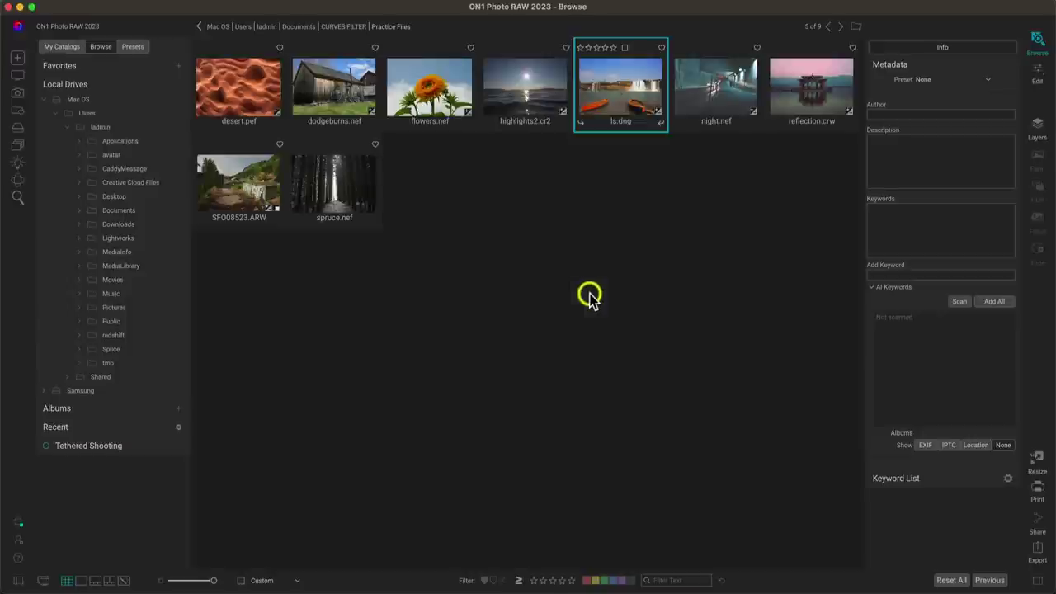
pyautogui.doubleClick(248, 87)
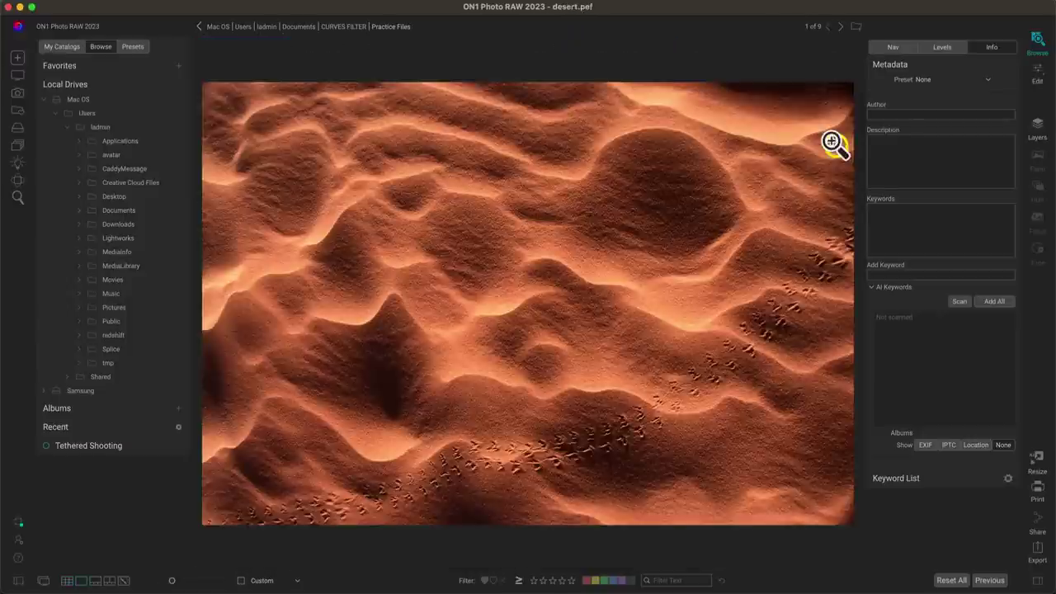
pyautogui.click(1039, 74)
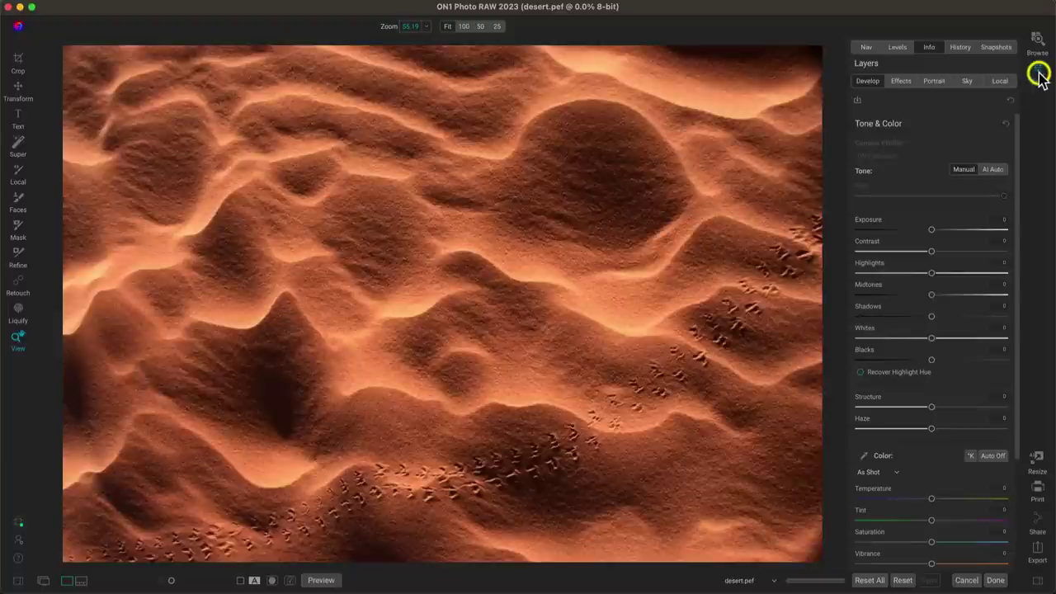
pyautogui.click(903, 81)
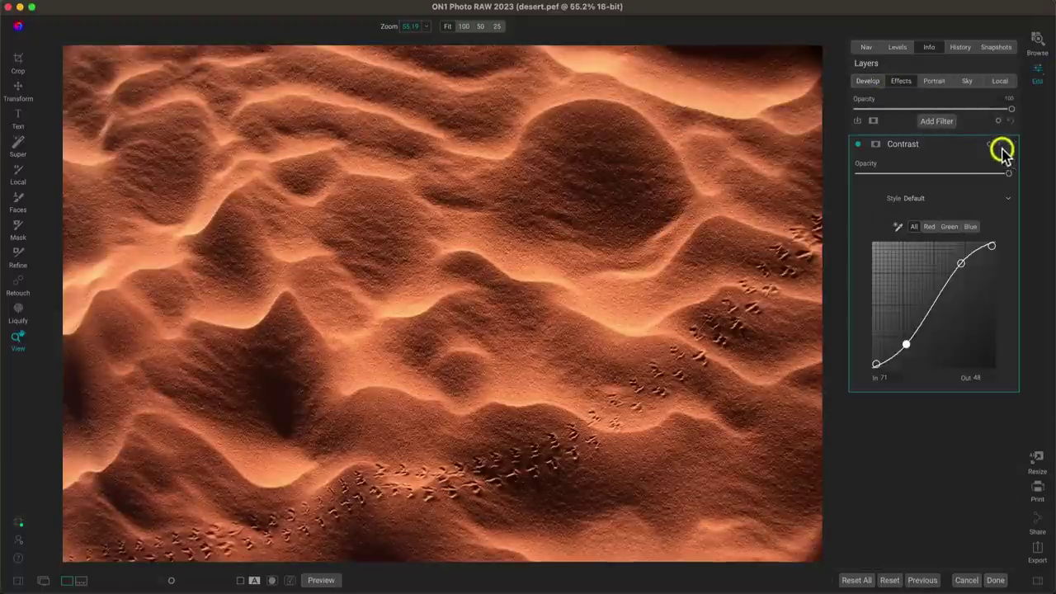
# - Remove the Contrast filter from the desert photo and add a Curves filter in its place
pyautogui.click(1011, 146)
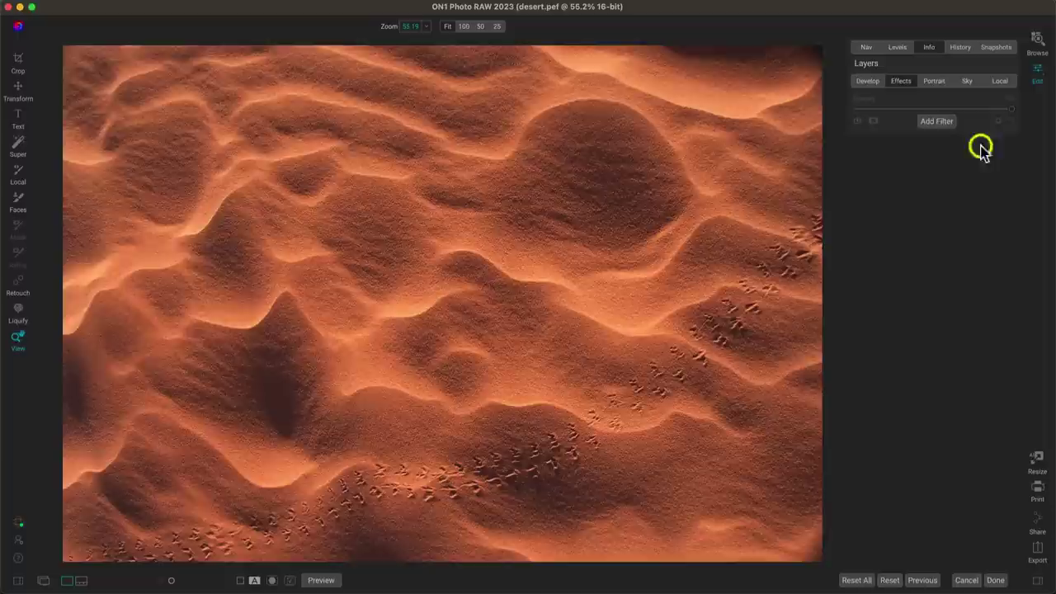
pyautogui.click(934, 121)
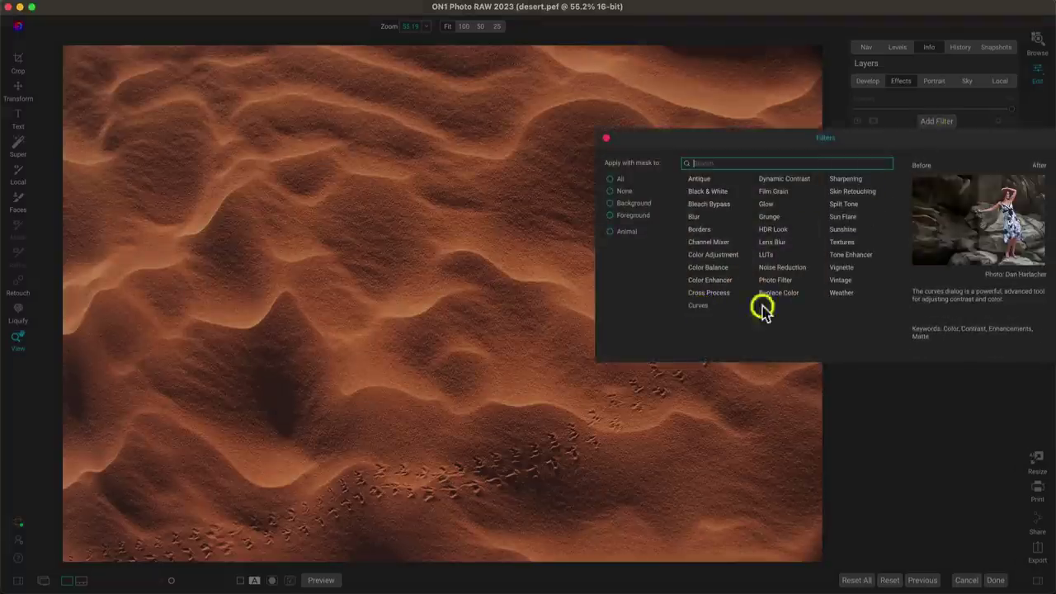
pyautogui.click(724, 310)
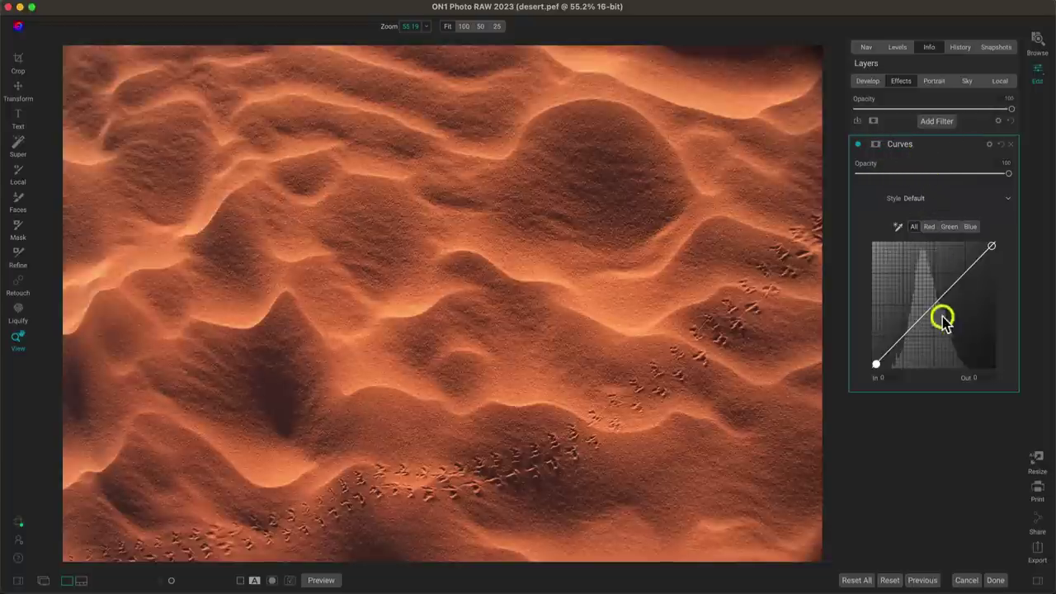
# - Shape an S-curve with points at In 74, Out 41 and In 179, Out 204, and compare the desert photo with the filter off and on
pyautogui.moveTo(903, 337); pyautogui.dragTo(909, 353)
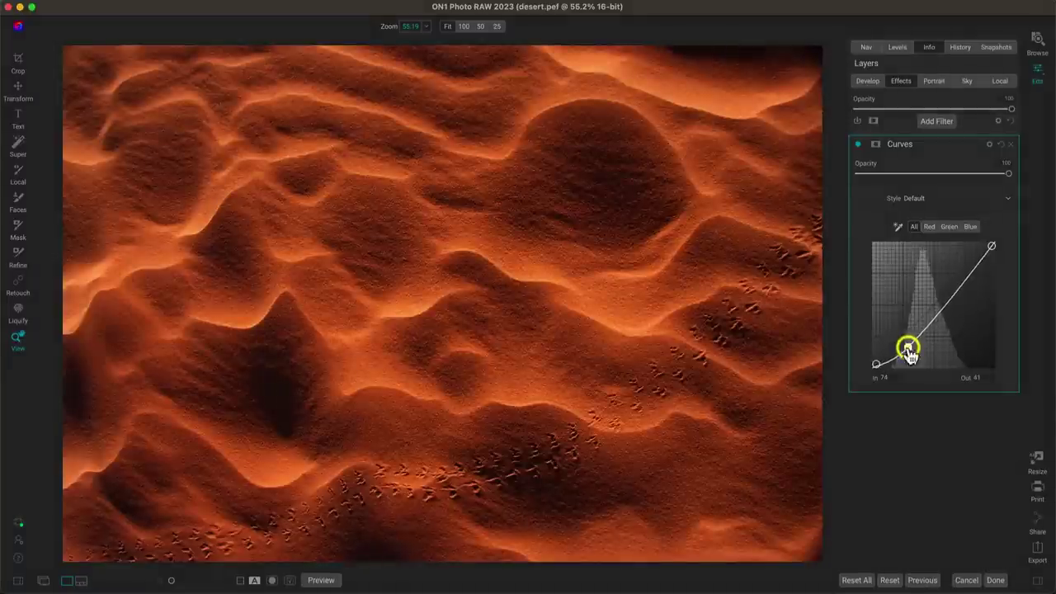
pyautogui.moveTo(962, 283); pyautogui.dragTo(958, 273)
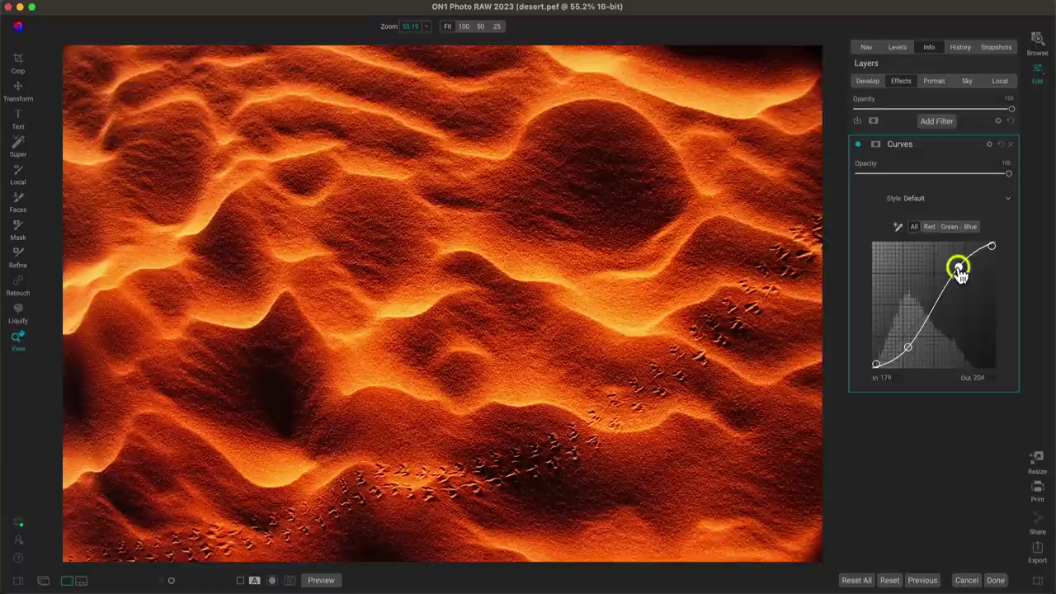
pyautogui.click(858, 144)
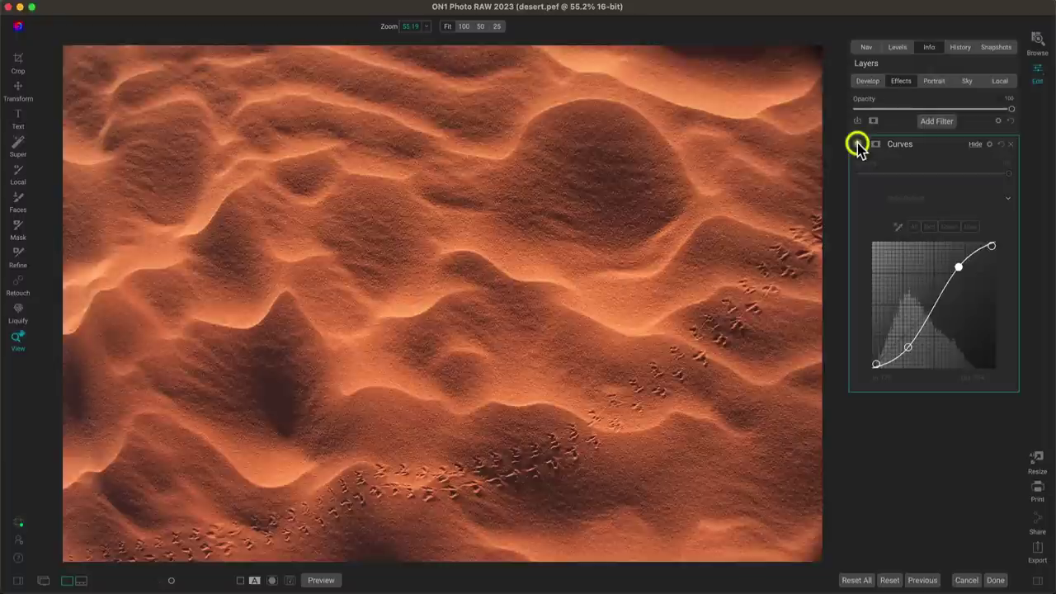
pyautogui.click(857, 144)
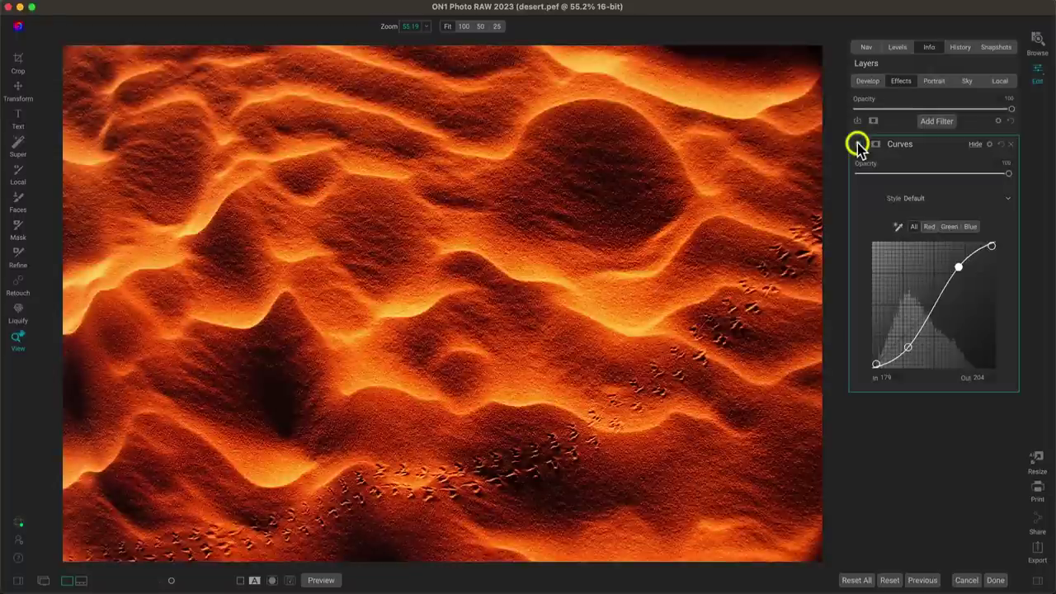
# - Show the Curves blending options, set the mode to Saturation, and compare the desert photo with the filter off and on
pyautogui.click(988, 144)
pyautogui.click(933, 199)
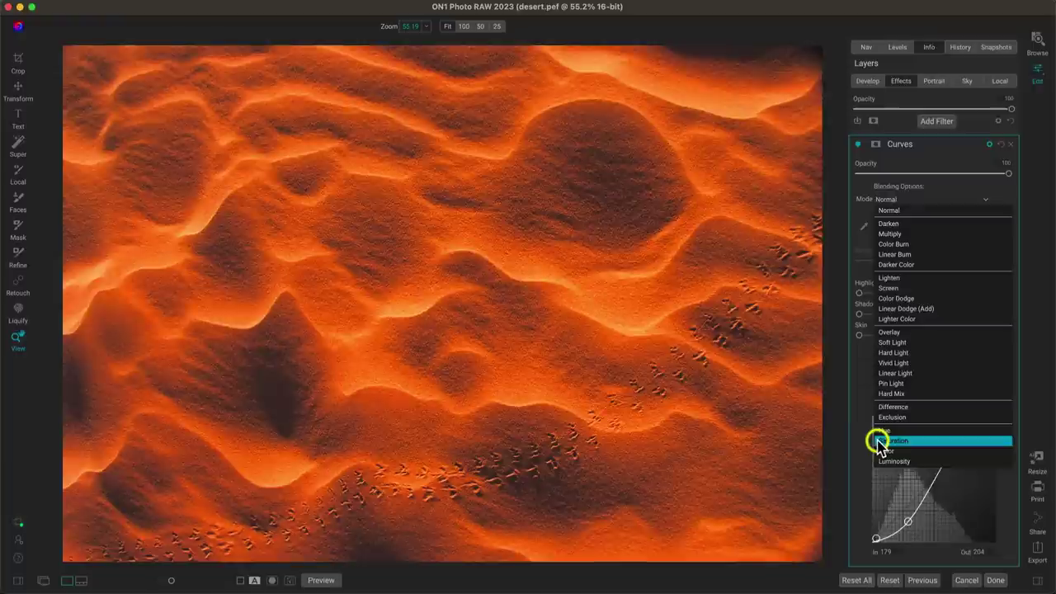
pyautogui.click(878, 442)
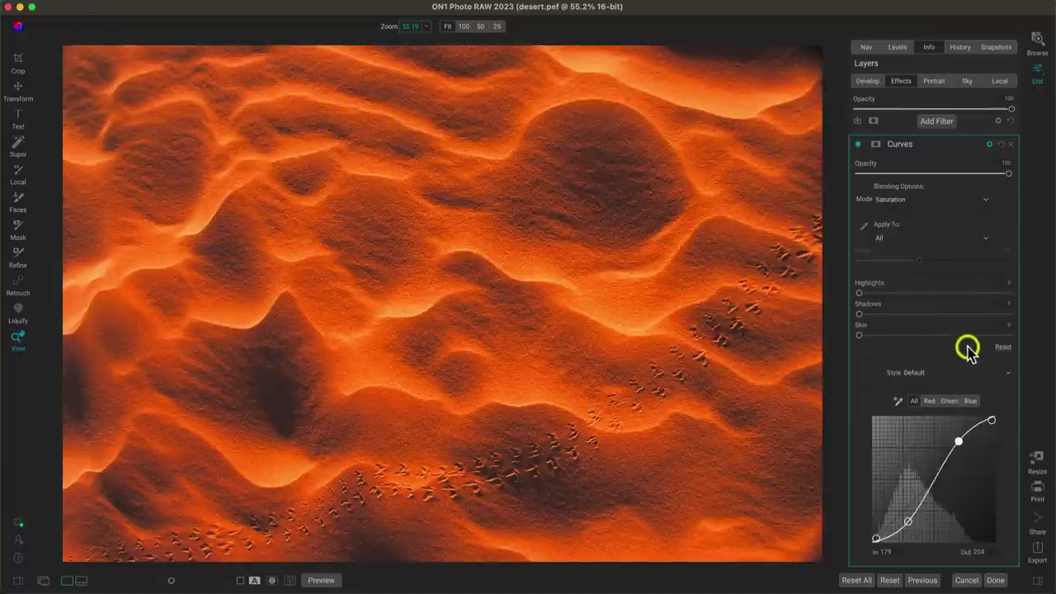
pyautogui.click(858, 145)
pyautogui.click(858, 146)
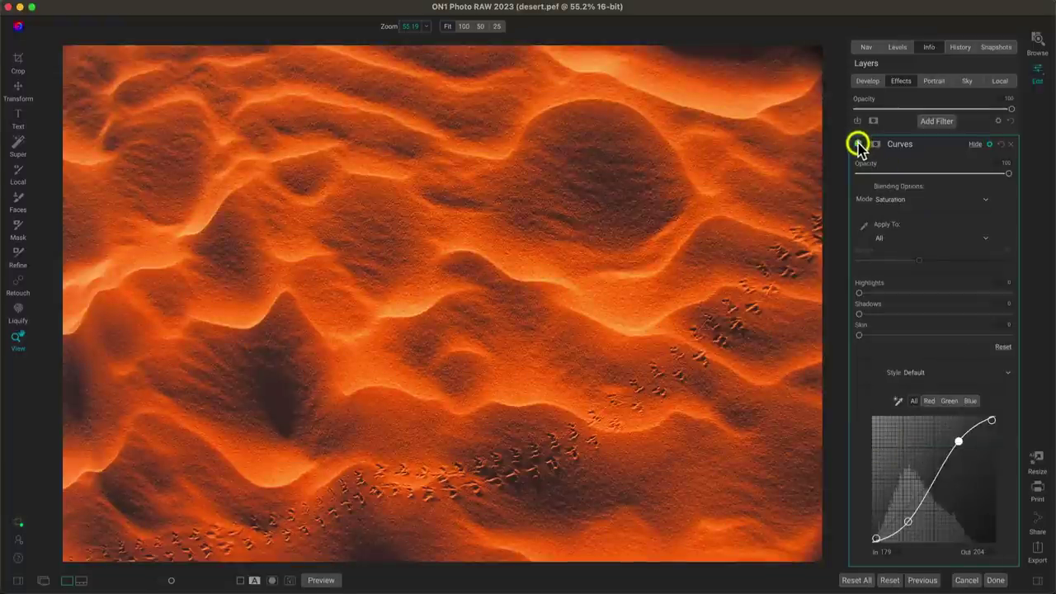
pyautogui.click(858, 145)
pyautogui.click(858, 145)
pyautogui.click(858, 146)
# - Set the Curves blend mode to Luminosity for the desert photo
pyautogui.click(907, 202)
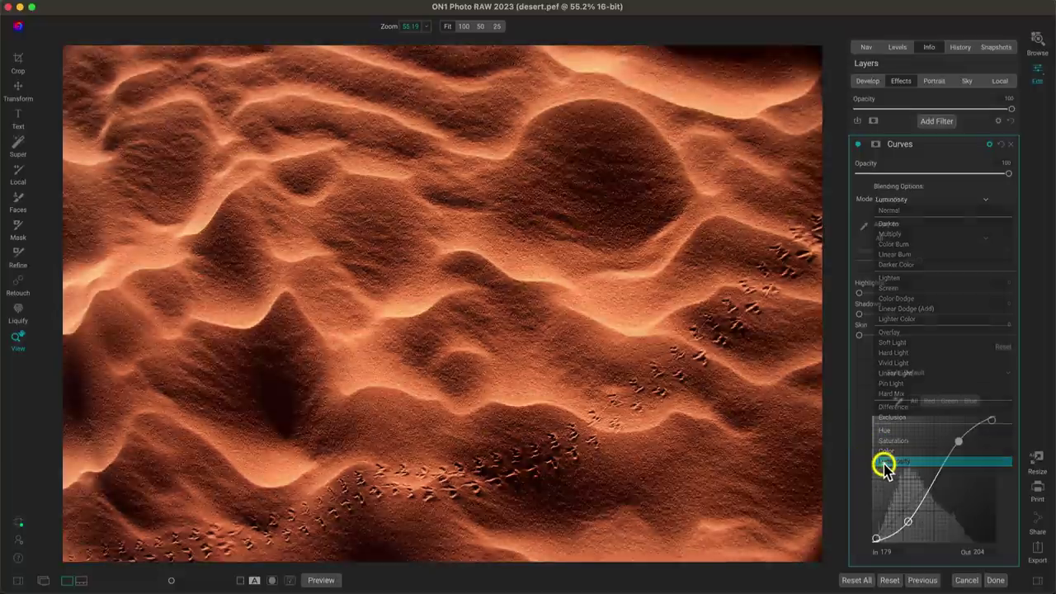
pyautogui.click(885, 463)
pyautogui.click(944, 198)
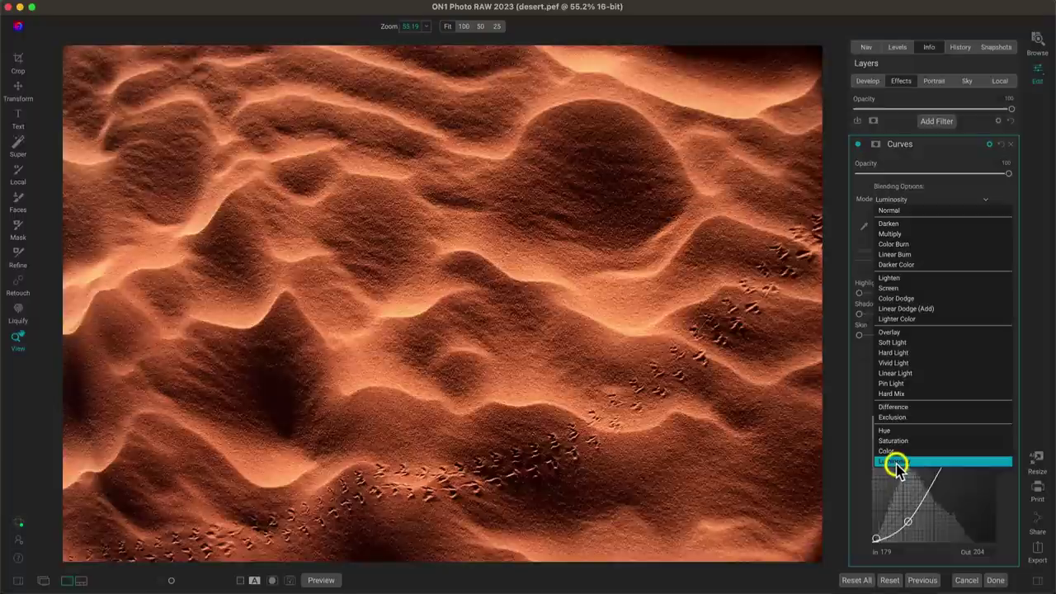
pyautogui.click(897, 467)
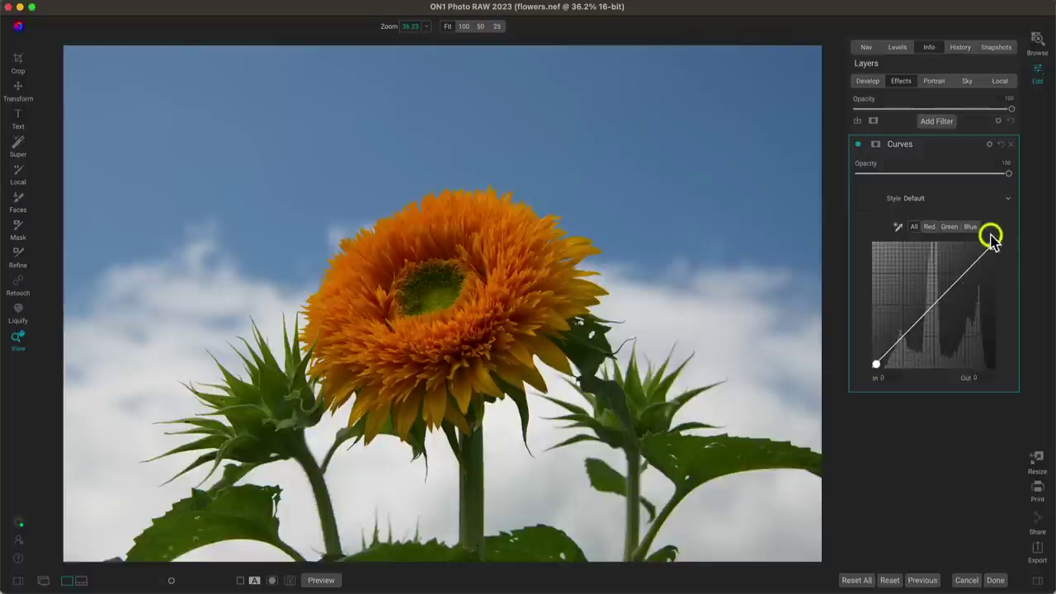
# - Try inverting the sunflower photo's All curve with points at In 191, Out 93 and In 105, Out 179, and reset the filter
pyautogui.moveTo(876, 367); pyautogui.dragTo(834, 207)
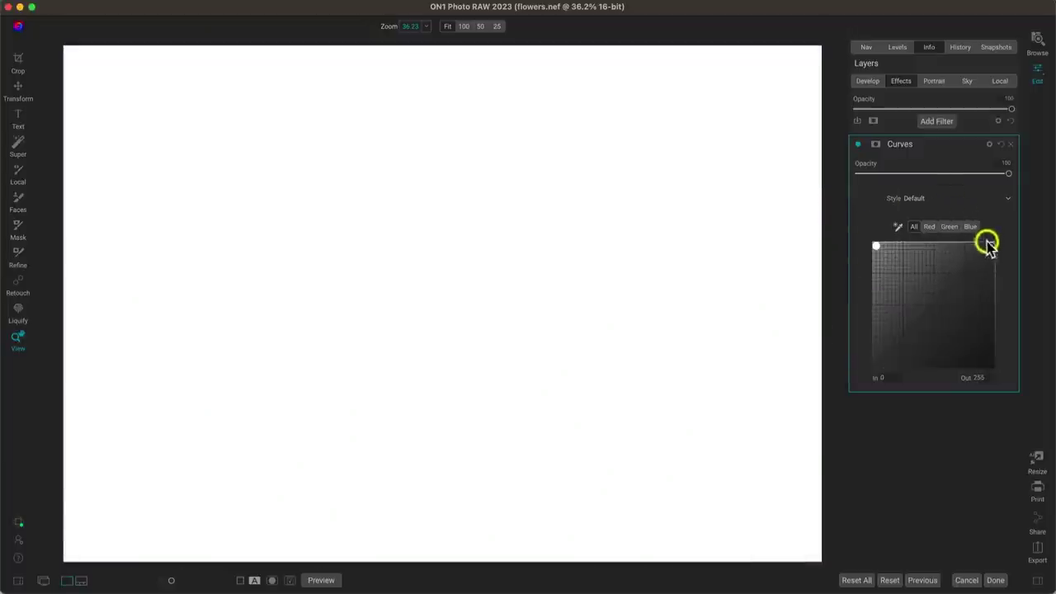
pyautogui.moveTo(990, 247); pyautogui.dragTo(1004, 393)
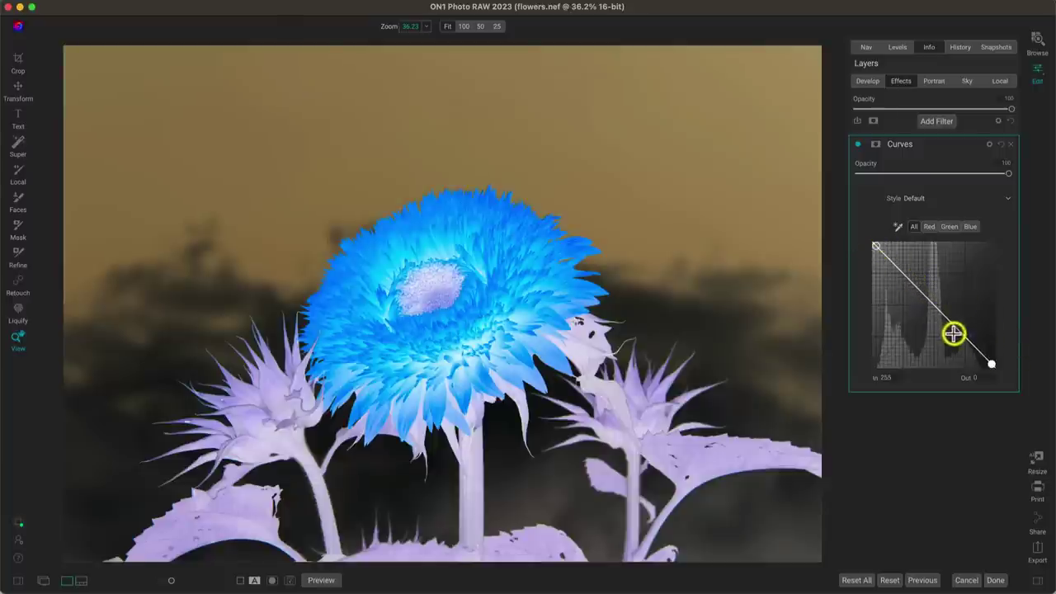
pyautogui.moveTo(958, 332)
pyautogui.mouseDown()
pyautogui.moveTo(950, 344)
pyautogui.moveTo(964, 322)
pyautogui.mouseUp()
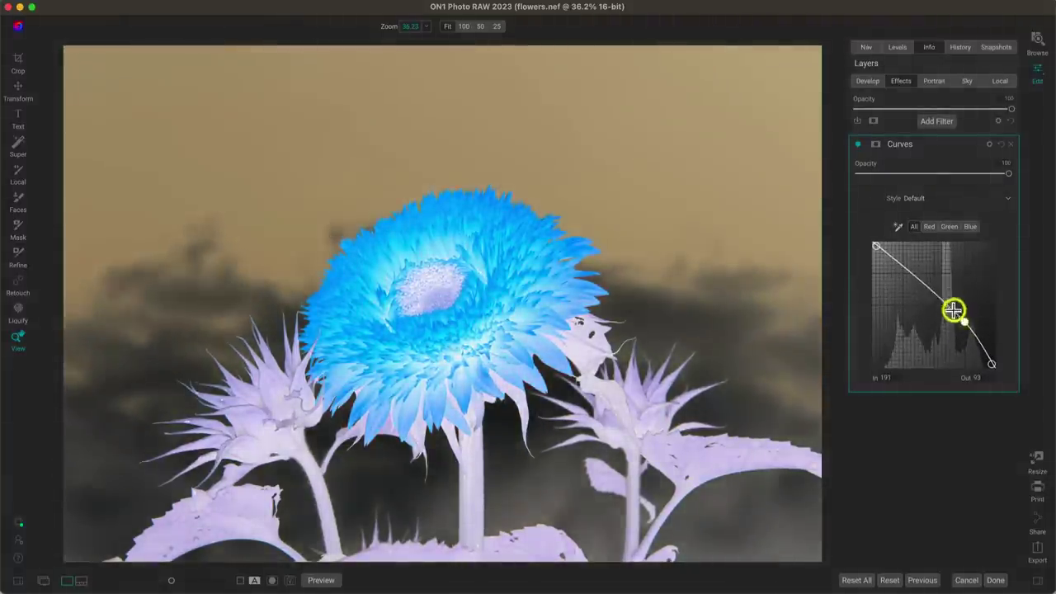
pyautogui.moveTo(920, 283)
pyautogui.mouseDown()
pyautogui.moveTo(902, 298)
pyautogui.moveTo(922, 279)
pyautogui.mouseUp()
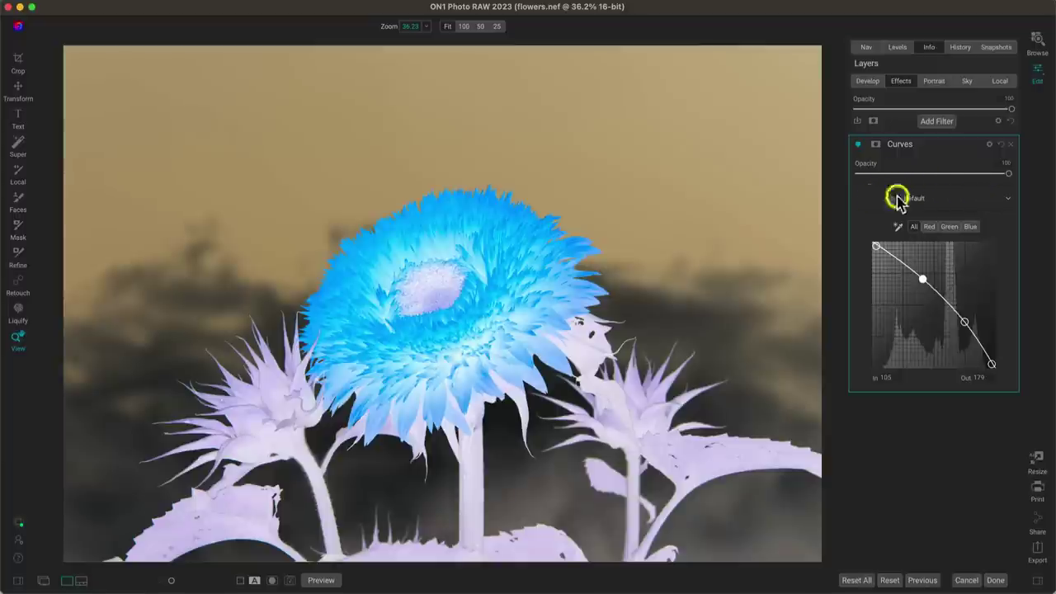
pyautogui.click(1001, 144)
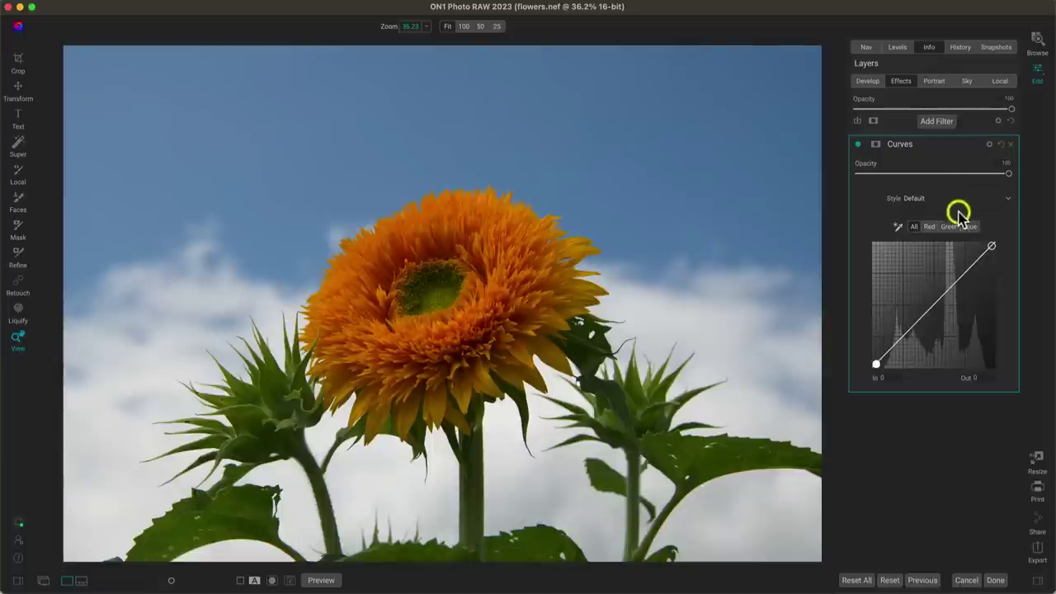
# - View the Red, Green and Blue curves, and invert the Red curve with endpoints at In 0, Out 255 and In 255, Out 0
pyautogui.click(930, 227)
pyautogui.click(947, 227)
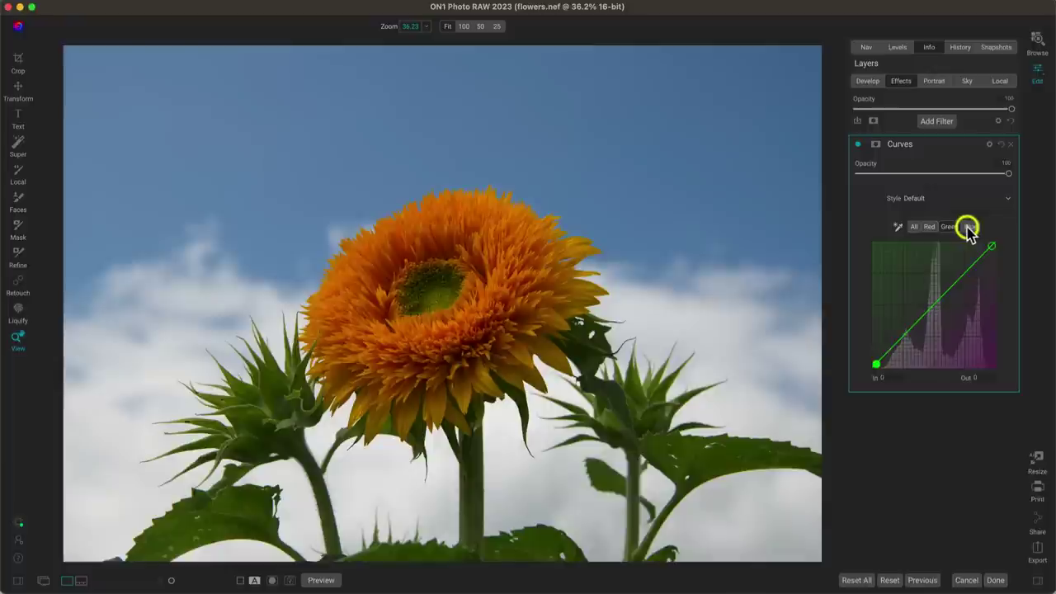
pyautogui.click(968, 227)
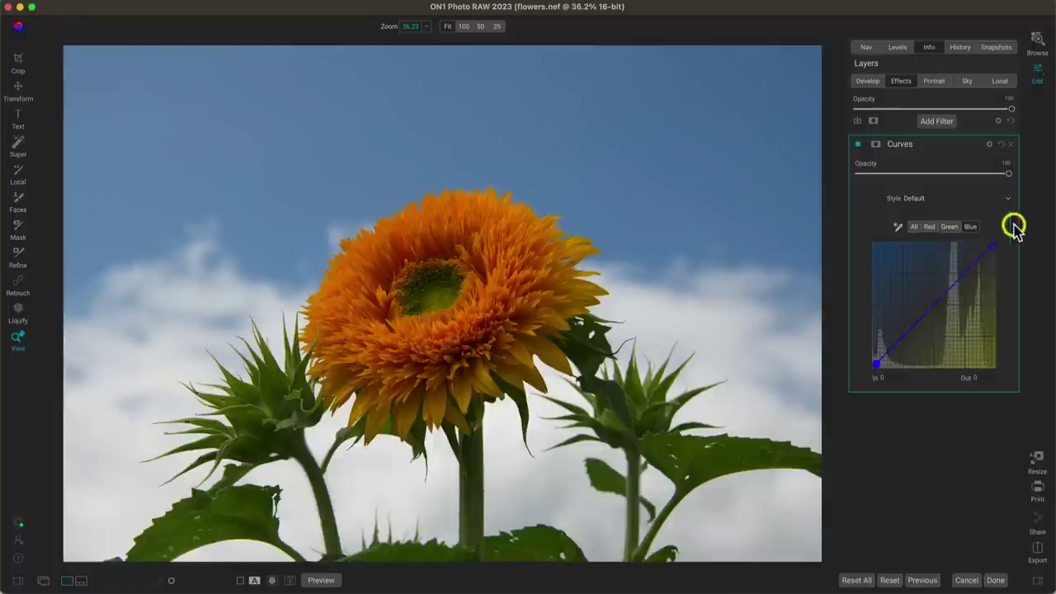
pyautogui.click(928, 227)
pyautogui.moveTo(876, 364); pyautogui.dragTo(875, 246)
pyautogui.moveTo(990, 246); pyautogui.dragTo(992, 363)
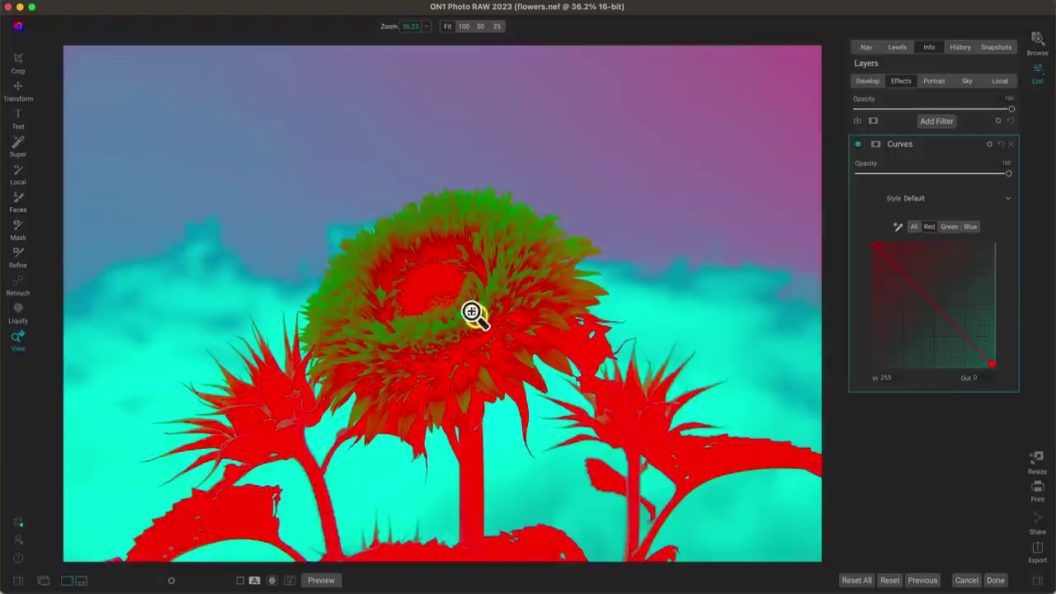
# - Set the Curves filter's opacity to 20, inspect the flower up close, and compare the photo with the filter off and on
pyautogui.moveTo(1008, 173); pyautogui.dragTo(889, 179)
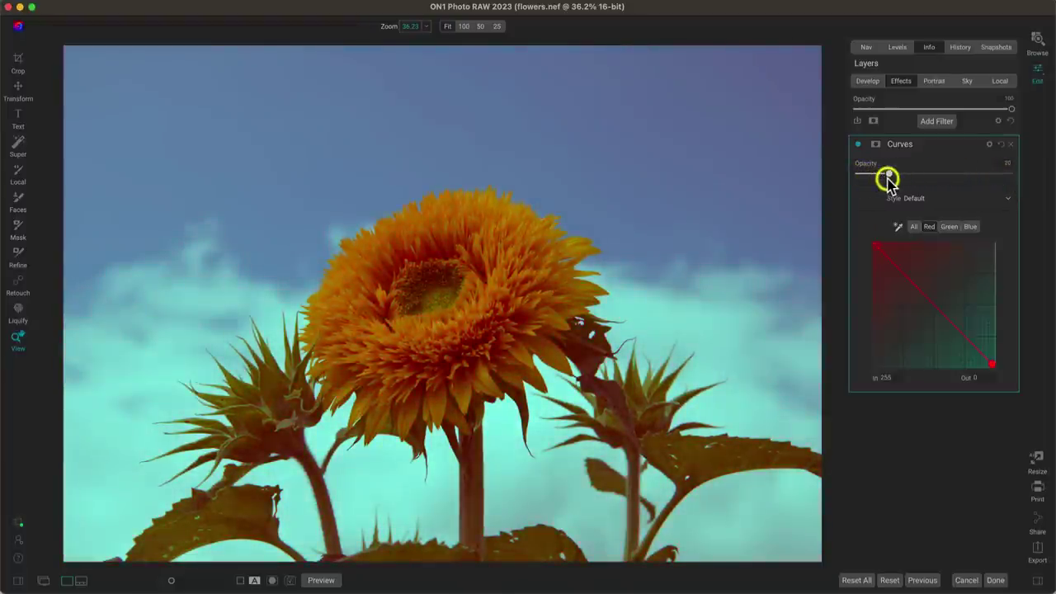
pyautogui.click(470, 307)
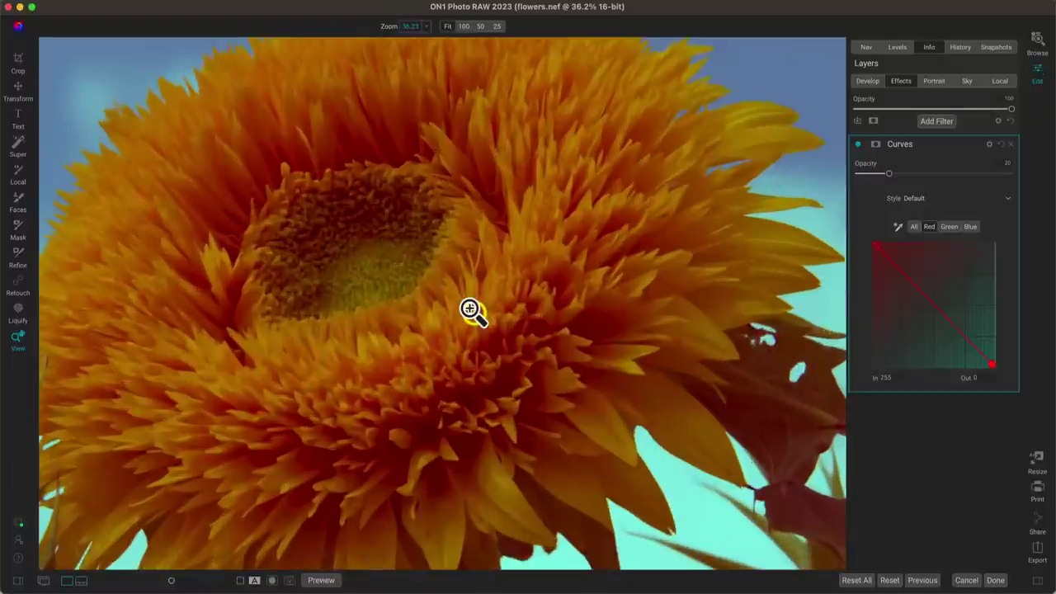
pyautogui.click(553, 283)
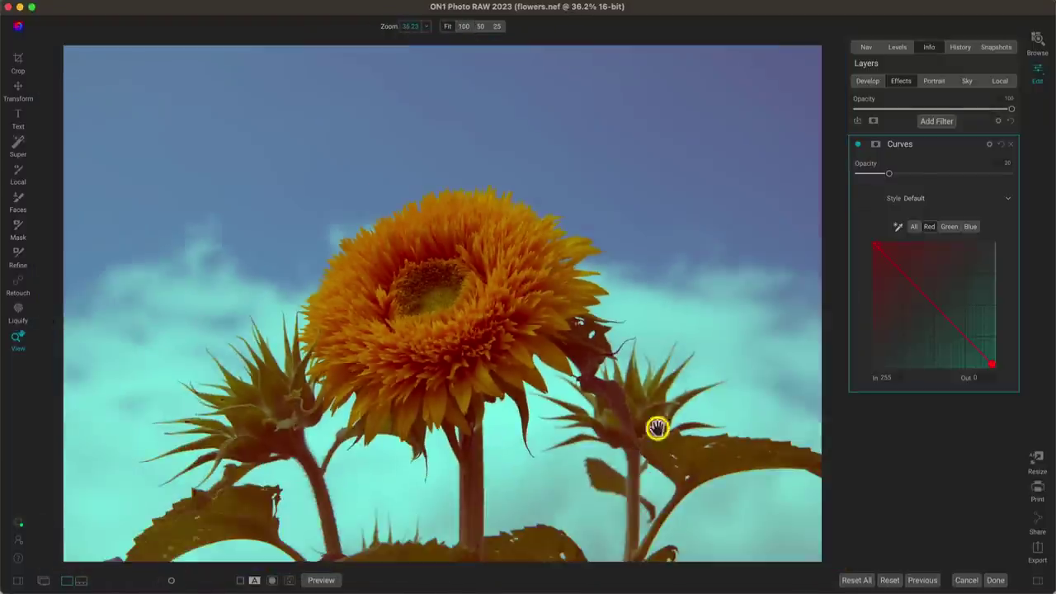
pyautogui.click(858, 145)
pyautogui.click(859, 147)
pyautogui.click(859, 147)
pyautogui.click(858, 147)
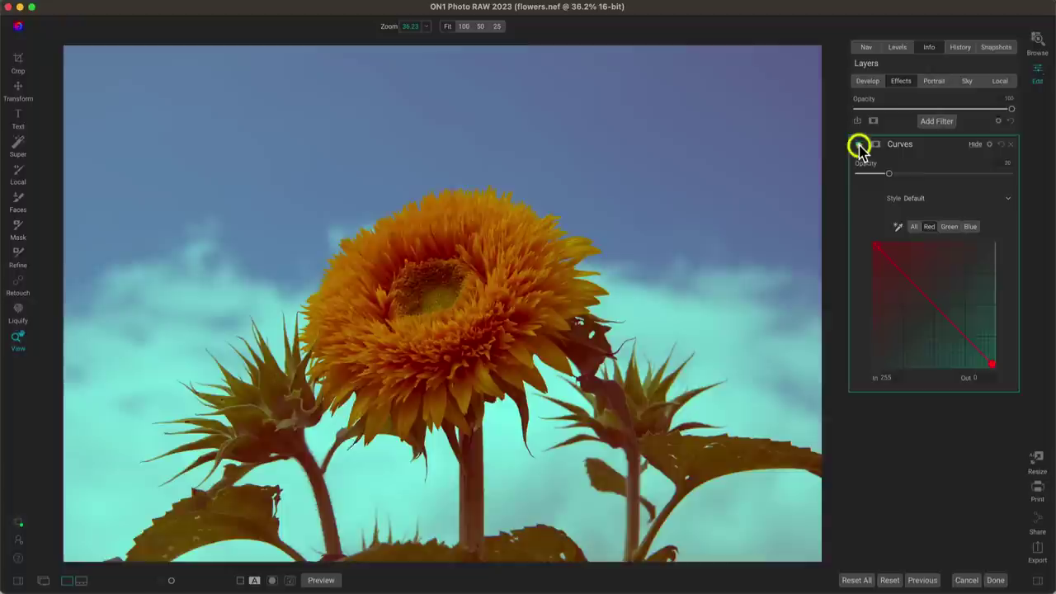
# - Lift the midtones of the Blue curve with a point near the middle
pyautogui.click(951, 227)
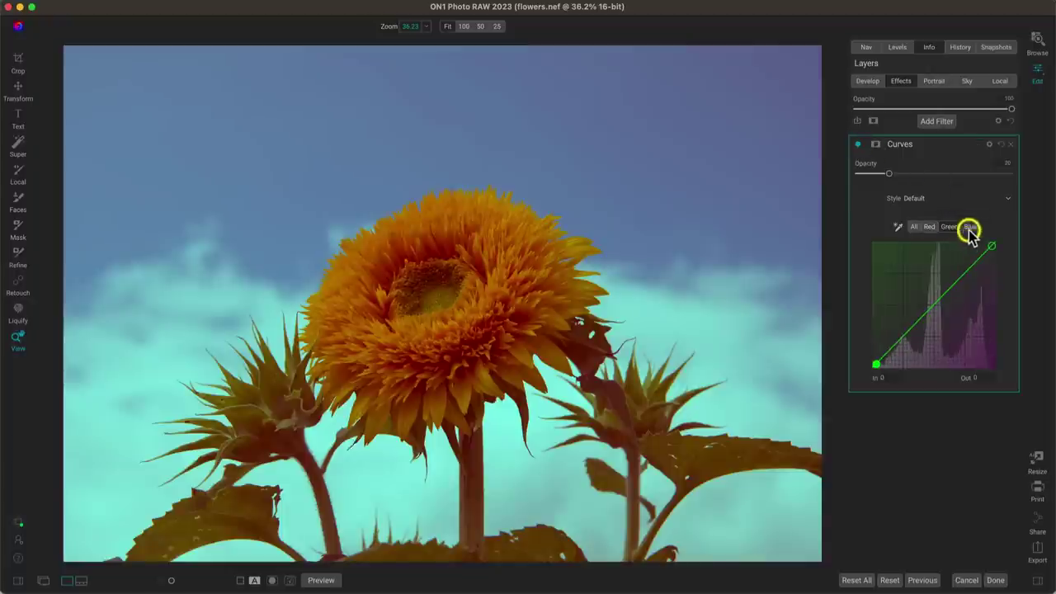
pyautogui.click(970, 227)
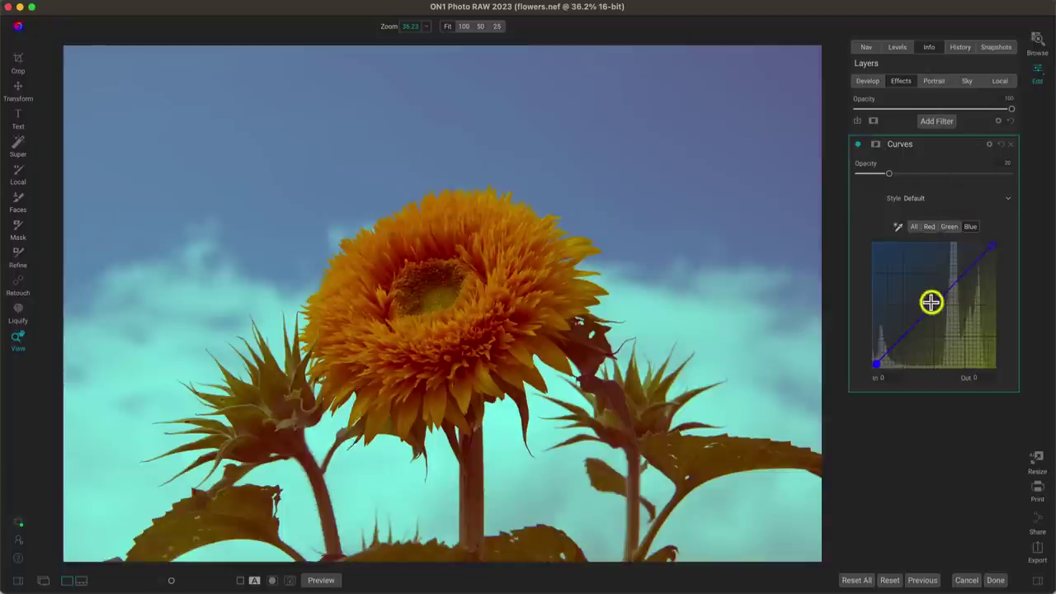
pyautogui.moveTo(935, 303); pyautogui.dragTo(928, 271)
# - Lower the shadows of the inverted Red curve with a point at In 40, Out 177, and compare the photo with the filter off and on
pyautogui.click(929, 226)
pyautogui.moveTo(901, 273)
pyautogui.mouseDown()
pyautogui.moveTo(888, 288)
pyautogui.moveTo(933, 257)
pyautogui.moveTo(893, 299)
pyautogui.moveTo(909, 259)
pyautogui.moveTo(890, 280)
pyautogui.mouseUp()
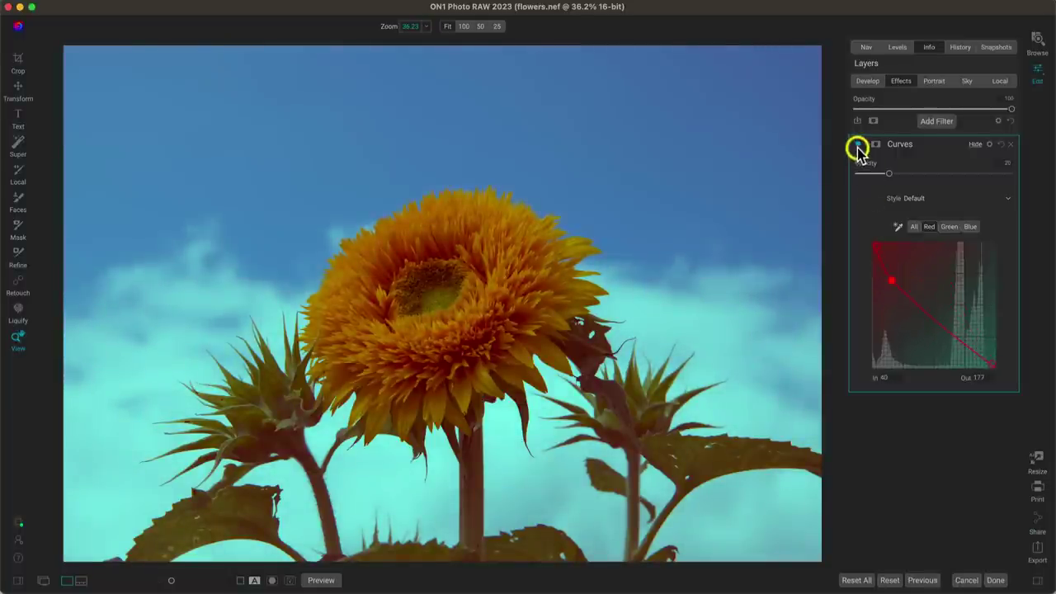
pyautogui.click(858, 147)
pyautogui.click(858, 146)
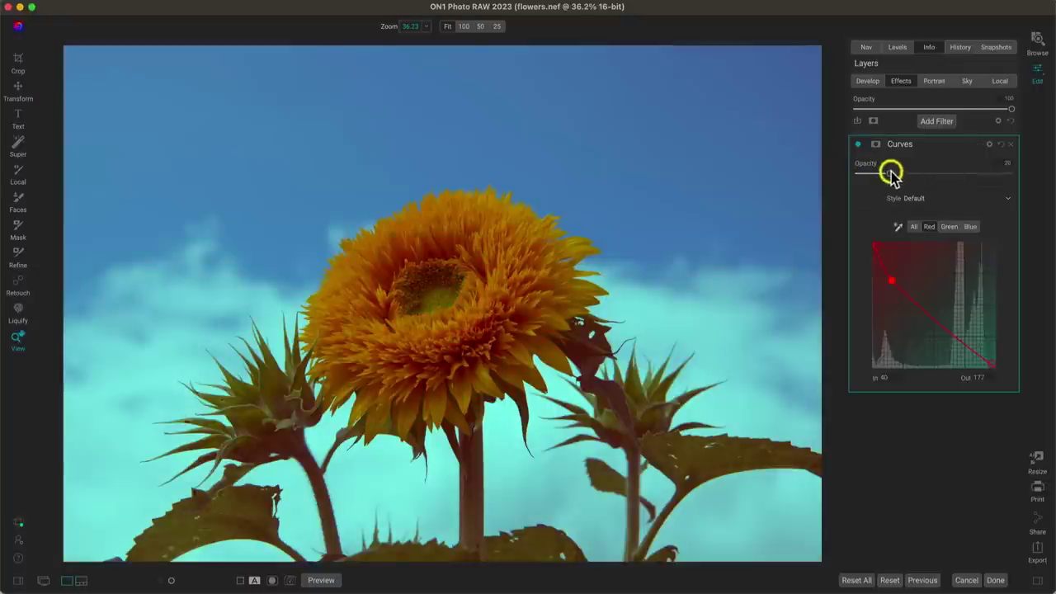
# - Try the Curves filter at different opacities, including 8 and about 52, comparing the photo with the filter off and on at 8
pyautogui.moveTo(878, 173); pyautogui.dragTo(1025, 189)
pyautogui.moveTo(958, 181); pyautogui.dragTo(870, 168)
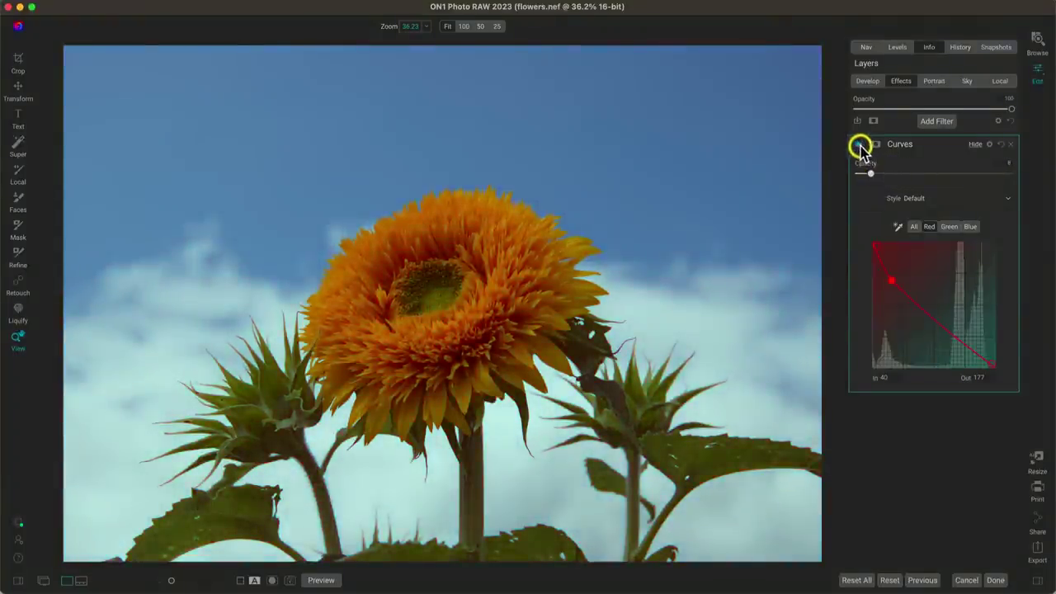
pyautogui.click(858, 145)
pyautogui.click(859, 146)
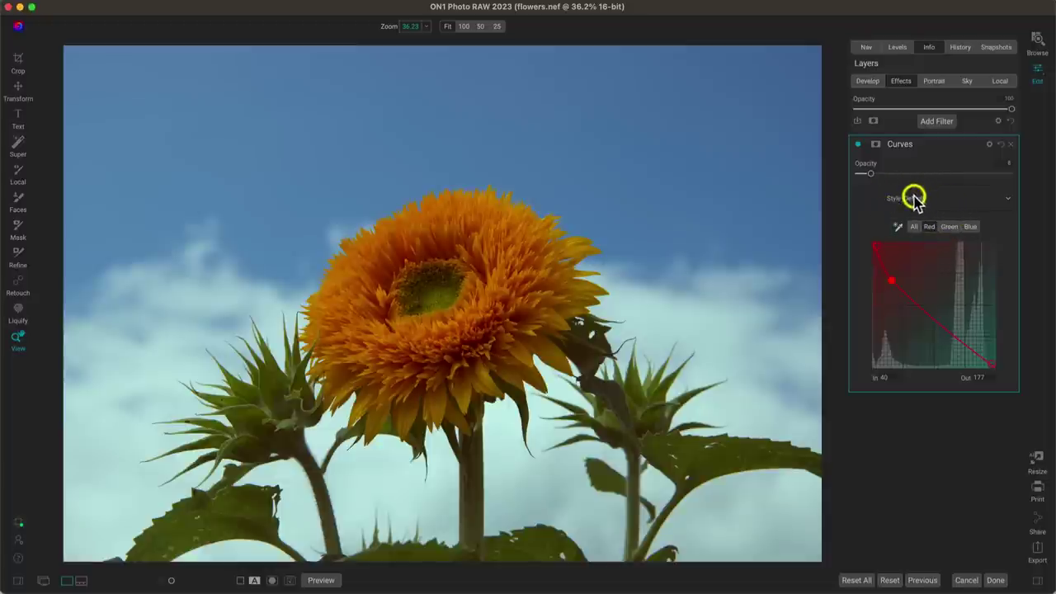
pyautogui.moveTo(870, 173)
pyautogui.mouseDown()
pyautogui.moveTo(1023, 181)
pyautogui.moveTo(862, 175)
pyautogui.mouseUp()
pyautogui.moveTo(854, 175); pyautogui.dragTo(934, 176)
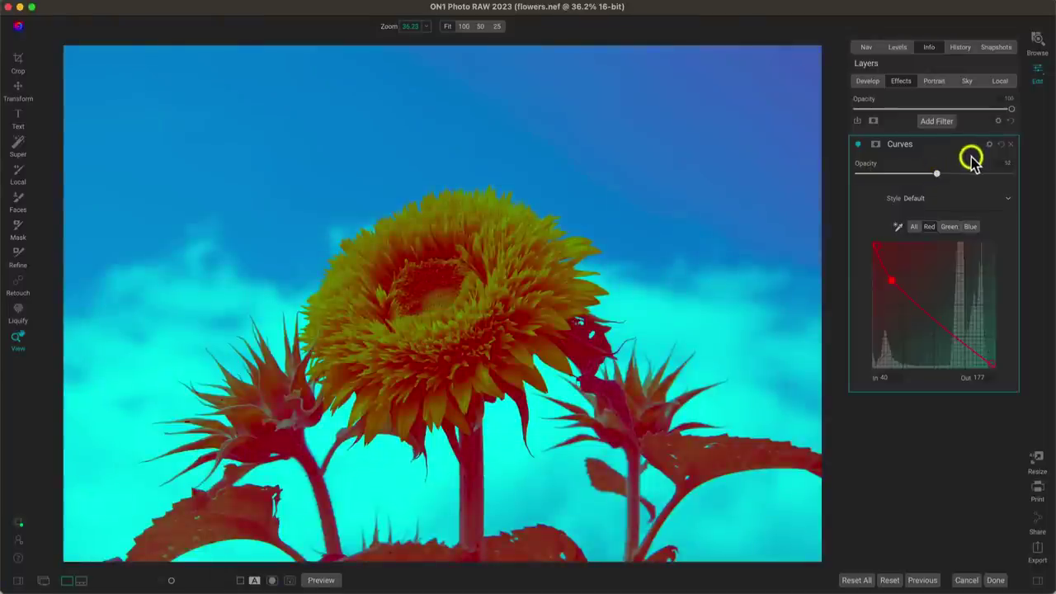
# - Reset the Curves filter to its default and add a Black & White filter above it
pyautogui.click(1001, 146)
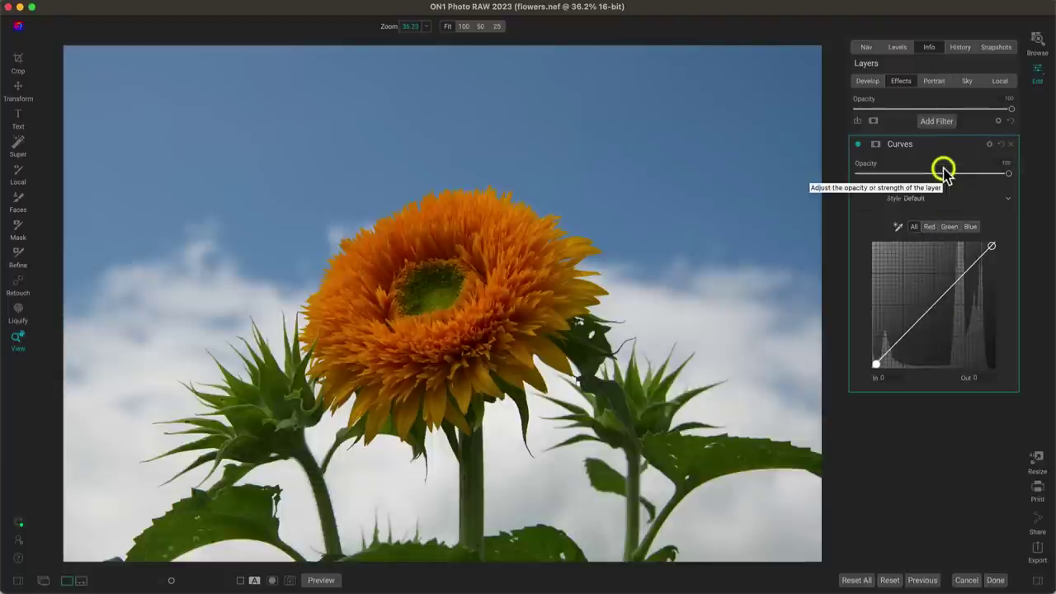
pyautogui.click(934, 124)
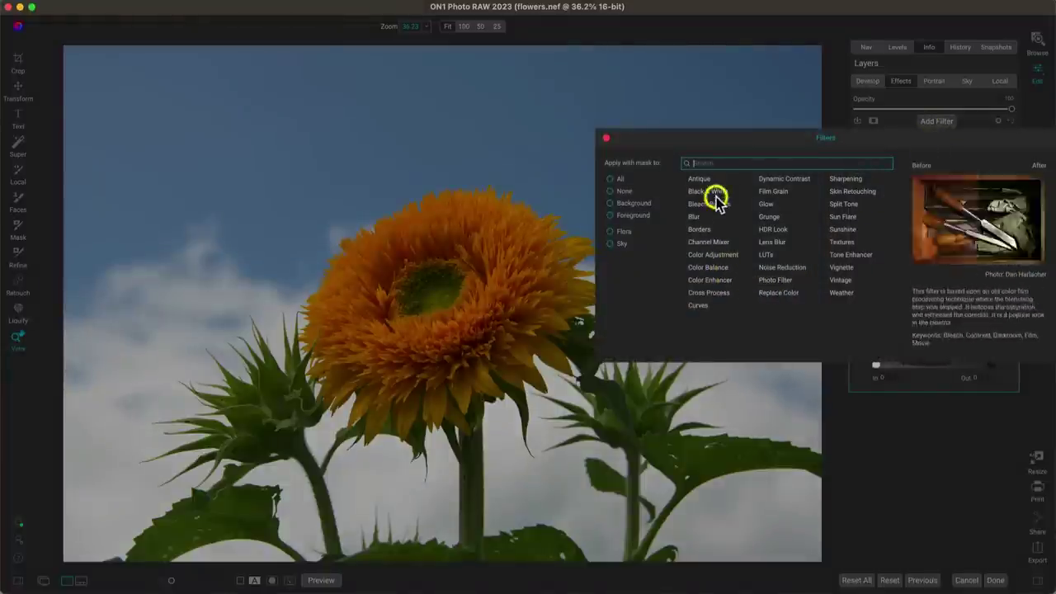
pyautogui.click(923, 501)
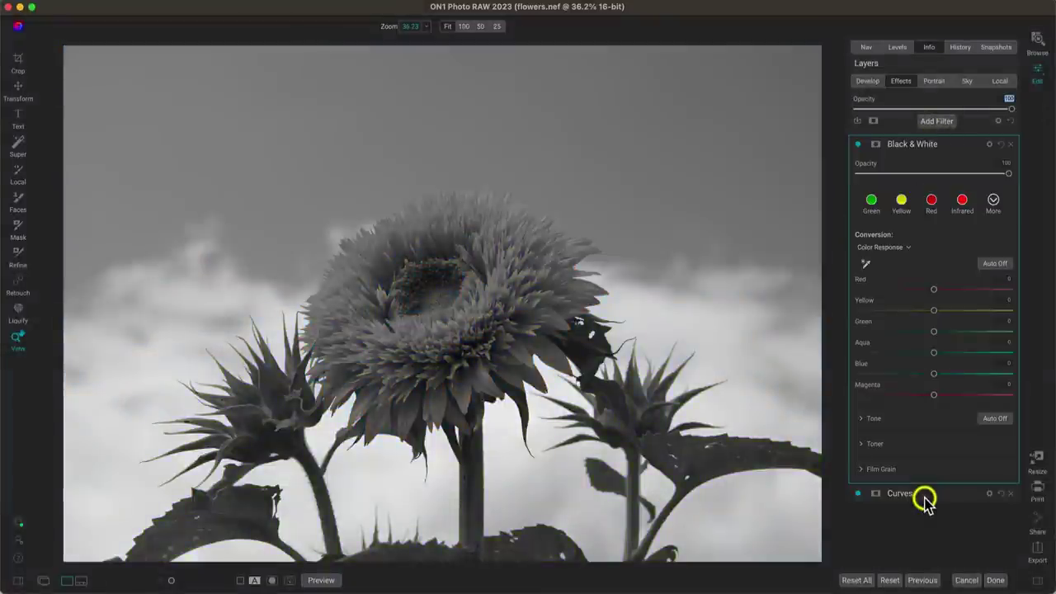
pyautogui.moveTo(903, 497)
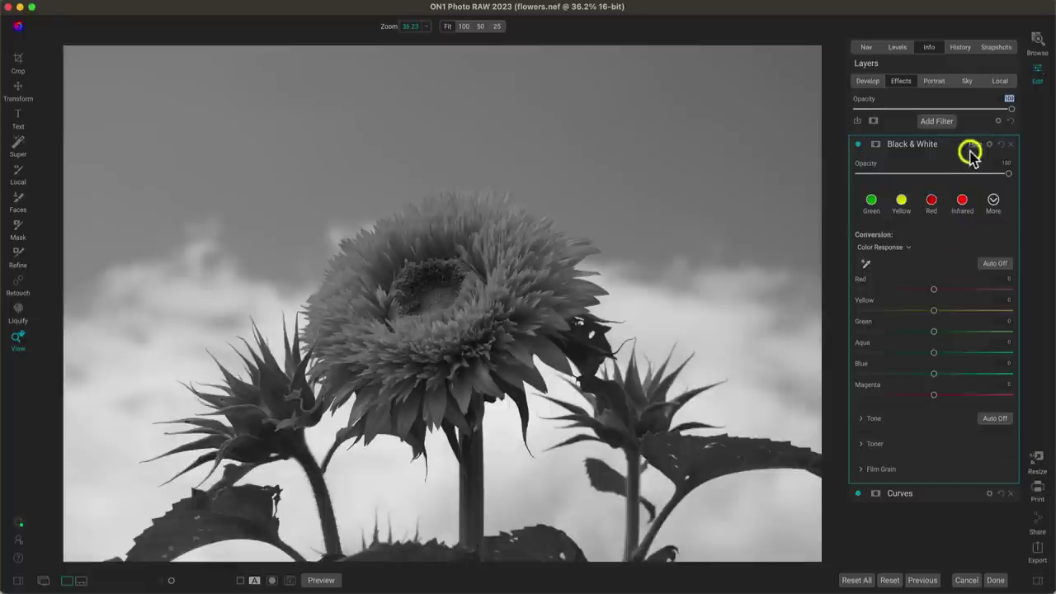
# - Reshape the Blue curve under the Black & White filter, trying a point at In 221, Out 49 and settling at In 140, Out 176
pyautogui.click(972, 148)
pyautogui.click(966, 163)
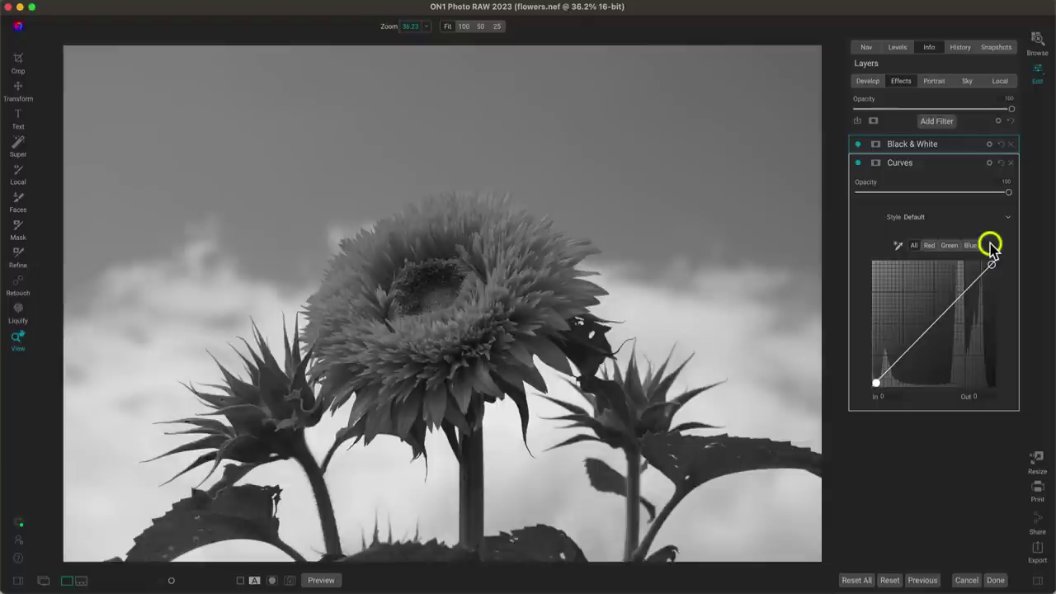
pyautogui.click(965, 146)
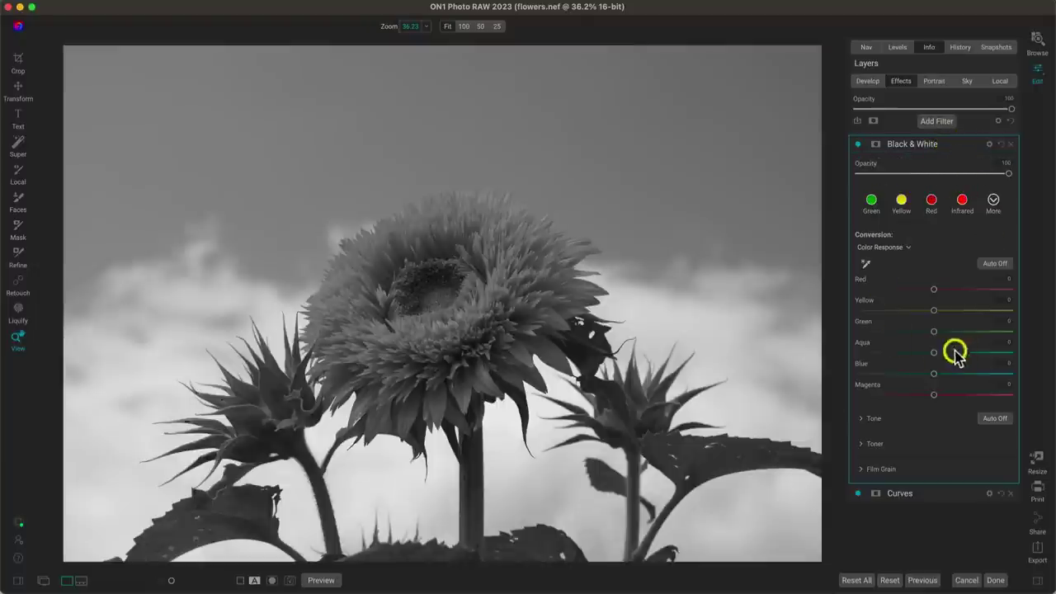
pyautogui.click(978, 145)
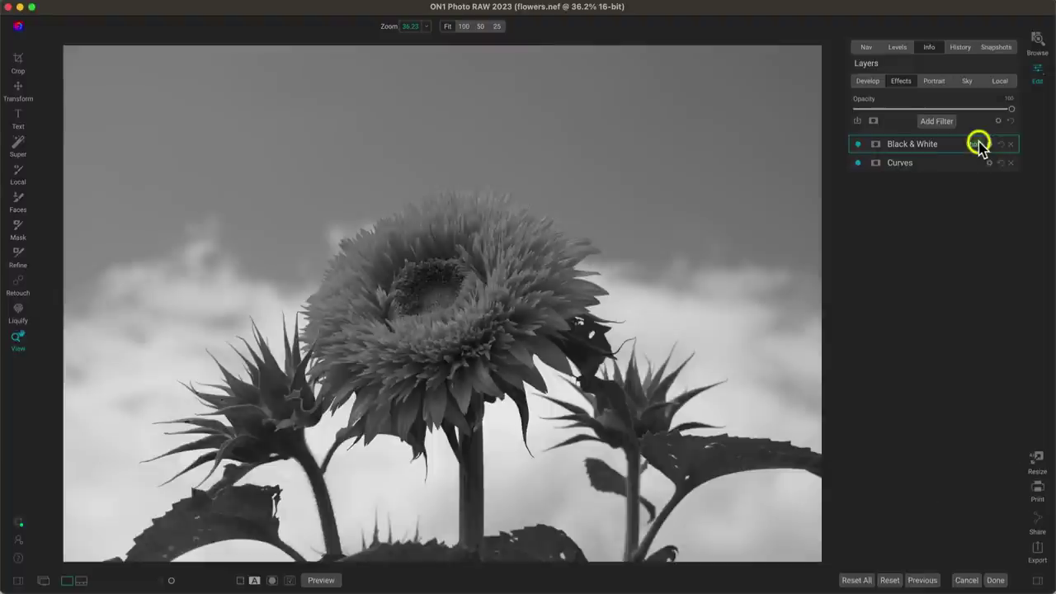
pyautogui.click(977, 164)
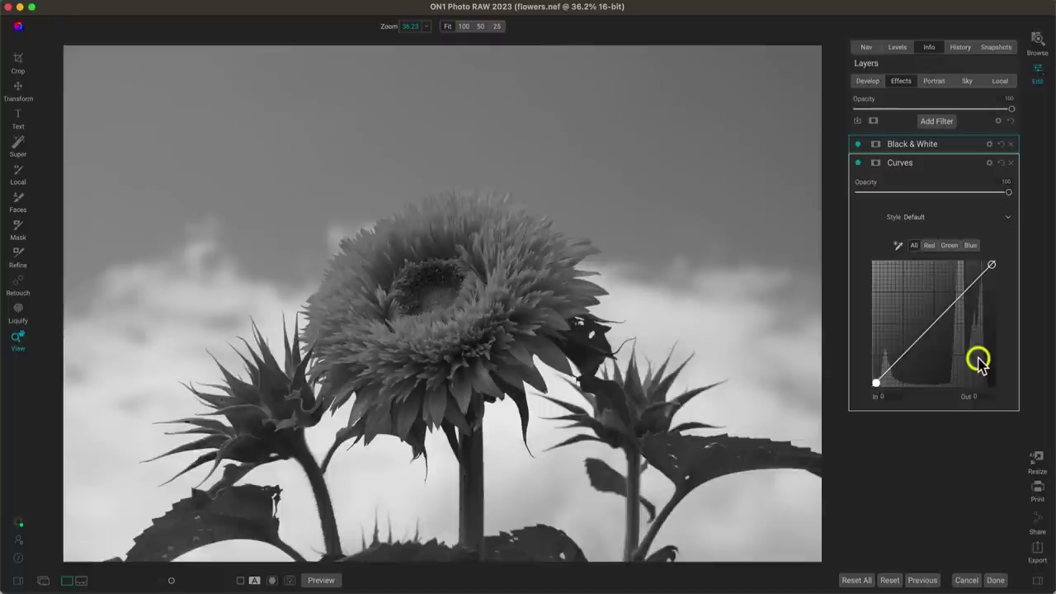
pyautogui.click(971, 245)
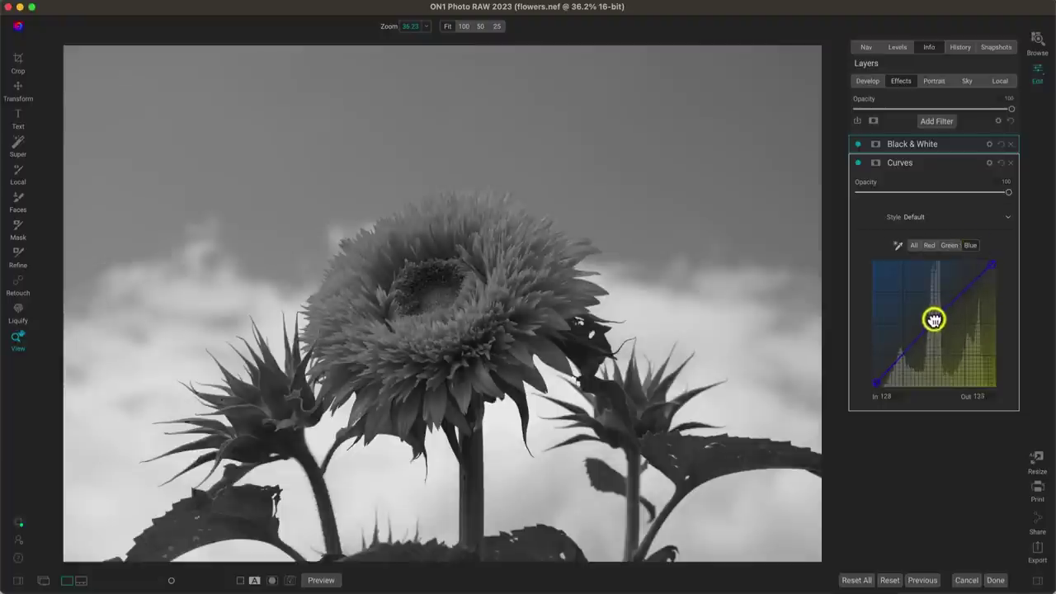
pyautogui.moveTo(934, 287); pyautogui.dragTo(979, 363)
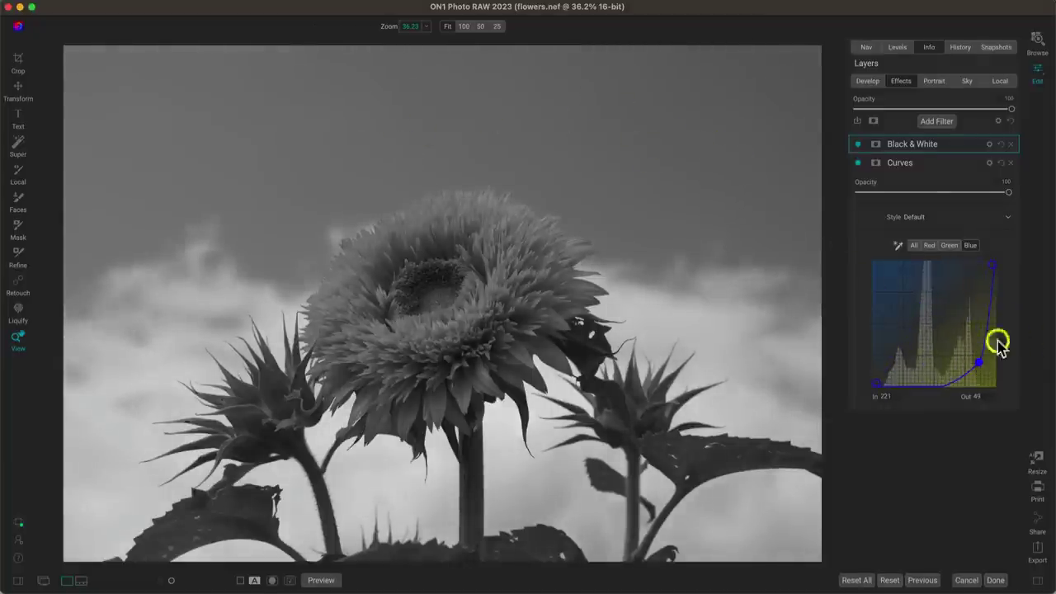
pyautogui.moveTo(983, 363); pyautogui.dragTo(939, 290)
# - Form an S-shape on the Red curve with a lowered midtone point and a highlight point at In 189, Out 211, and review the Blue curve
pyautogui.click(929, 245)
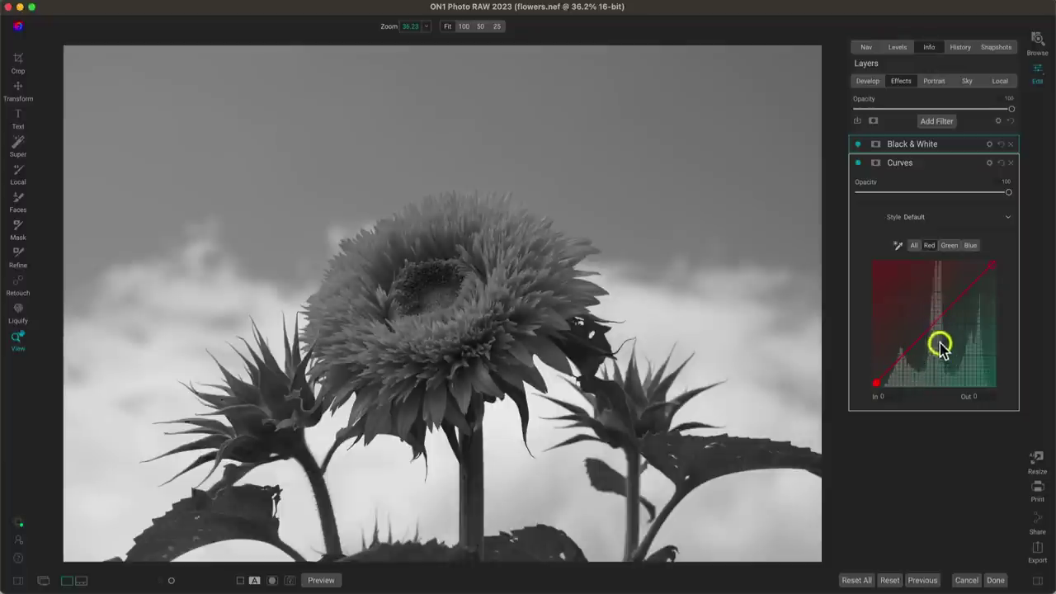
pyautogui.moveTo(903, 353); pyautogui.dragTo(953, 273)
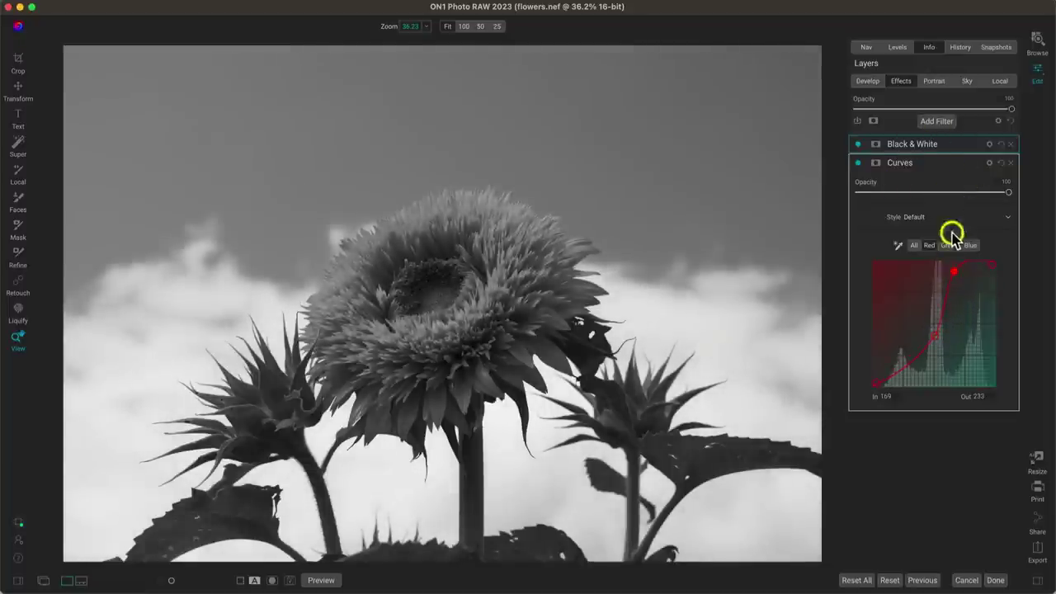
pyautogui.moveTo(957, 273); pyautogui.dragTo(963, 282)
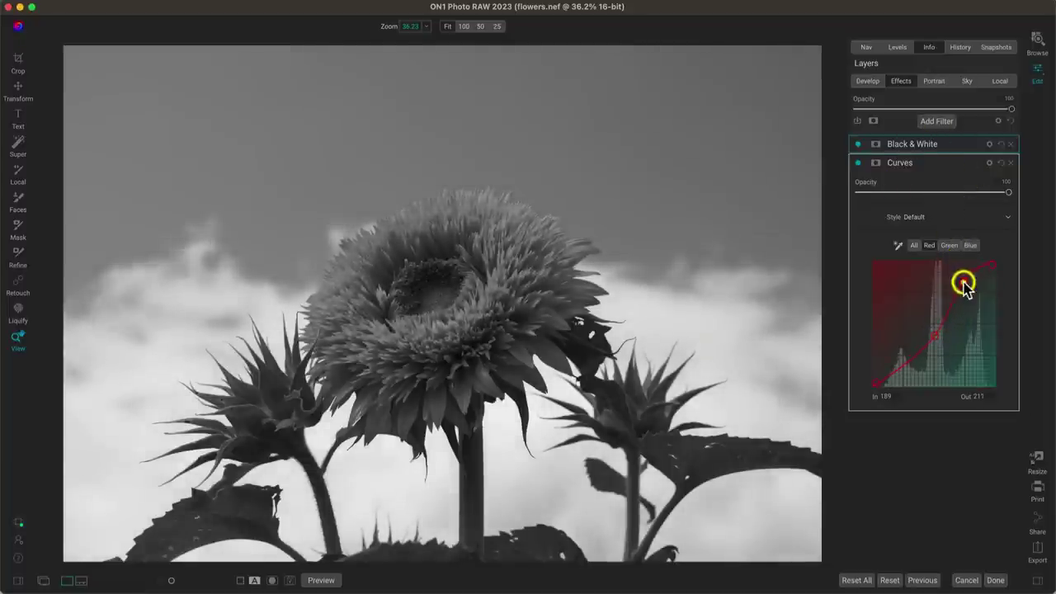
pyautogui.click(924, 347)
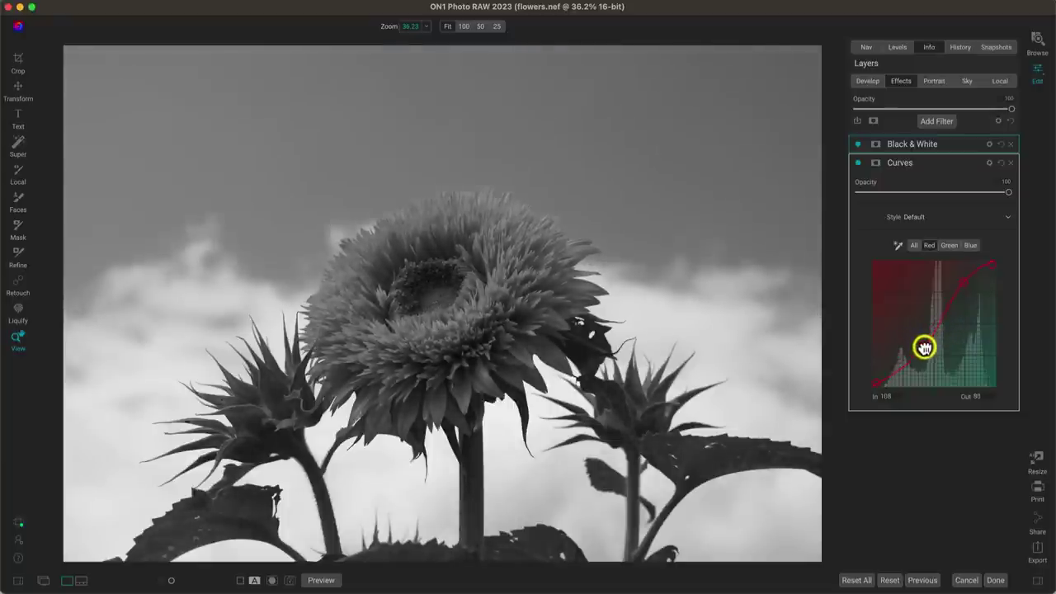
pyautogui.click(970, 245)
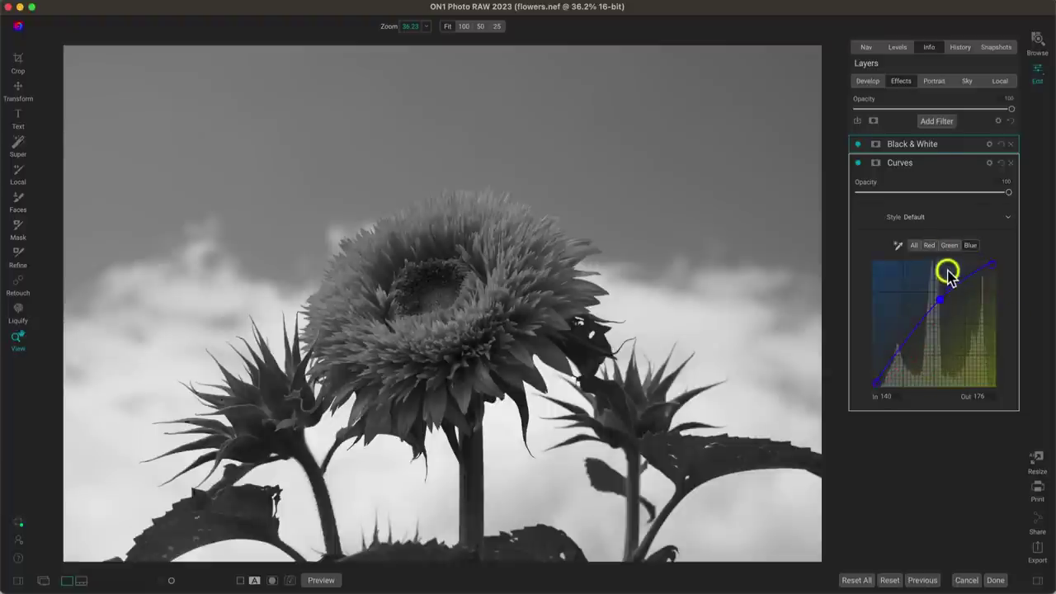
# - Reset the Curves filter and apply the Red preset to the Black & White filter
pyautogui.click(1000, 163)
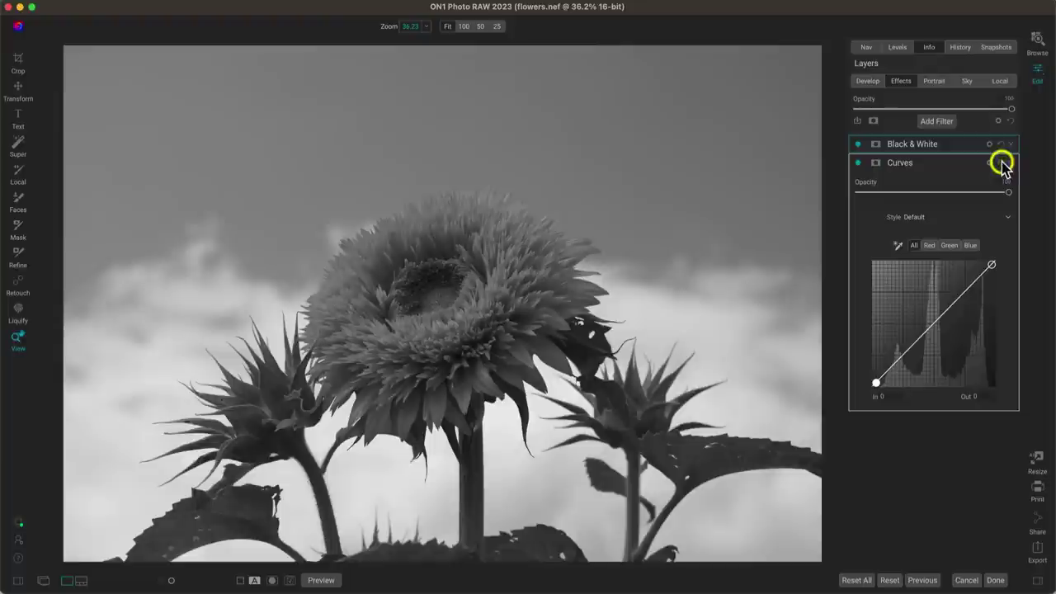
pyautogui.click(973, 145)
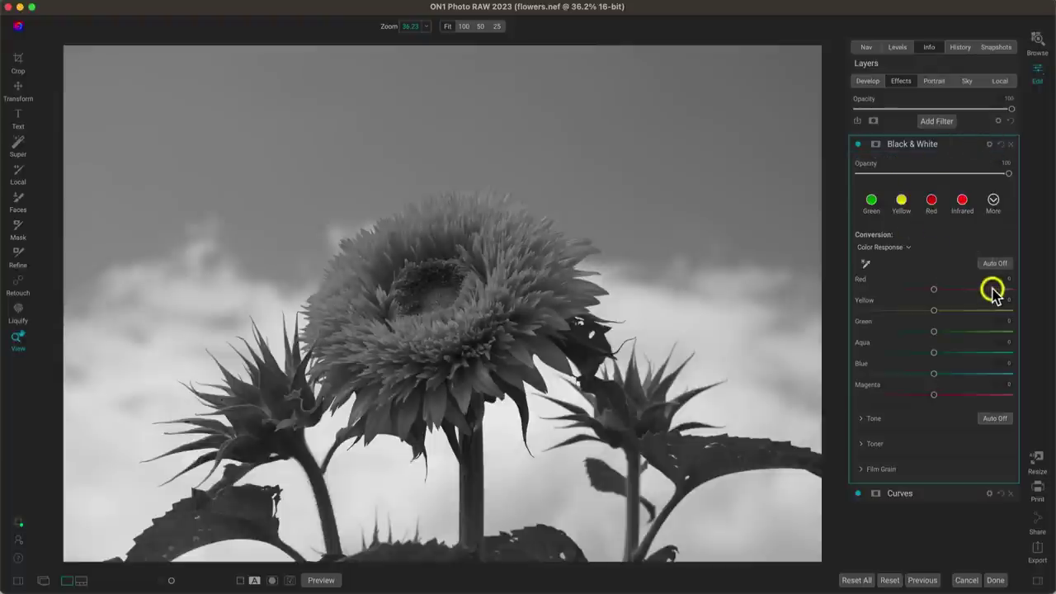
pyautogui.click(931, 200)
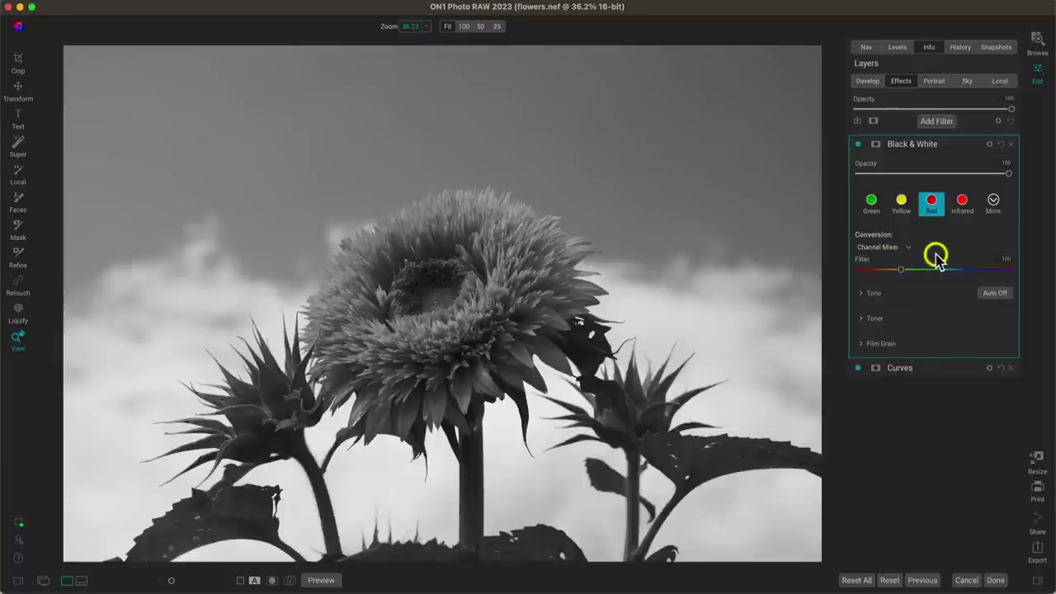
# - Shape the Curves filter's Red curve with points at In 150, Out 221 and In 99, Out 104
pyautogui.click(970, 369)
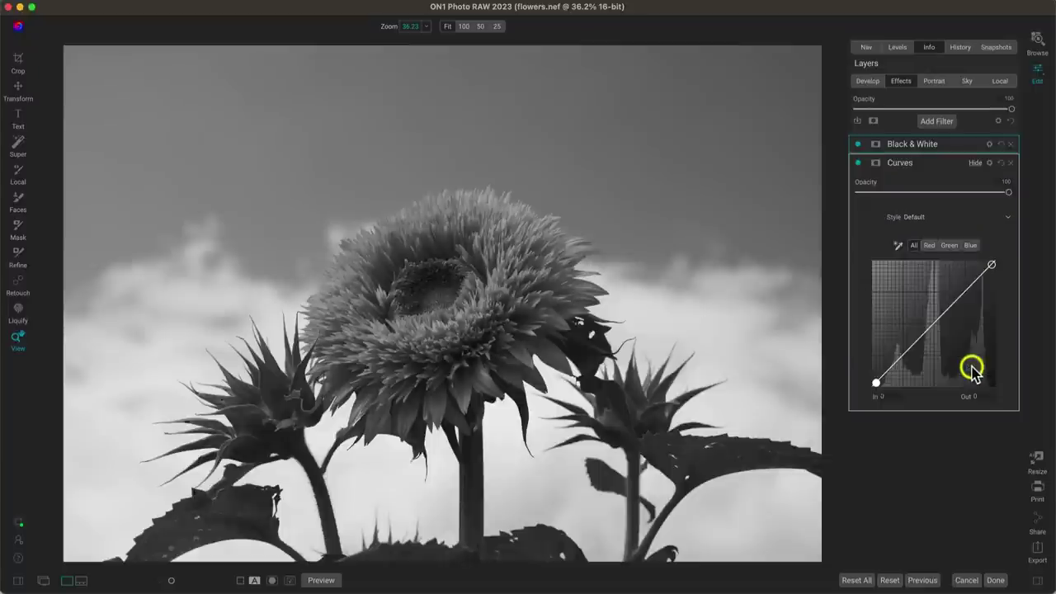
pyautogui.click(929, 246)
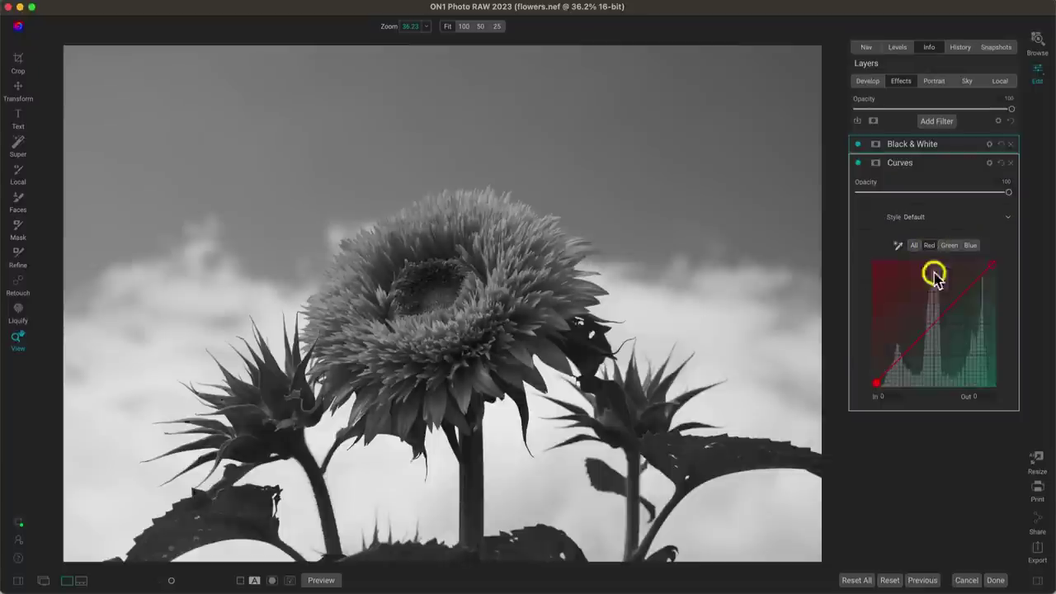
pyautogui.moveTo(928, 313)
pyautogui.mouseDown()
pyautogui.moveTo(917, 275)
pyautogui.moveTo(968, 355)
pyautogui.moveTo(962, 273)
pyautogui.moveTo(976, 341)
pyautogui.moveTo(948, 350)
pyautogui.moveTo(898, 306)
pyautogui.moveTo(956, 351)
pyautogui.moveTo(945, 288)
pyautogui.moveTo(971, 353)
pyautogui.moveTo(934, 296)
pyautogui.mouseUp()
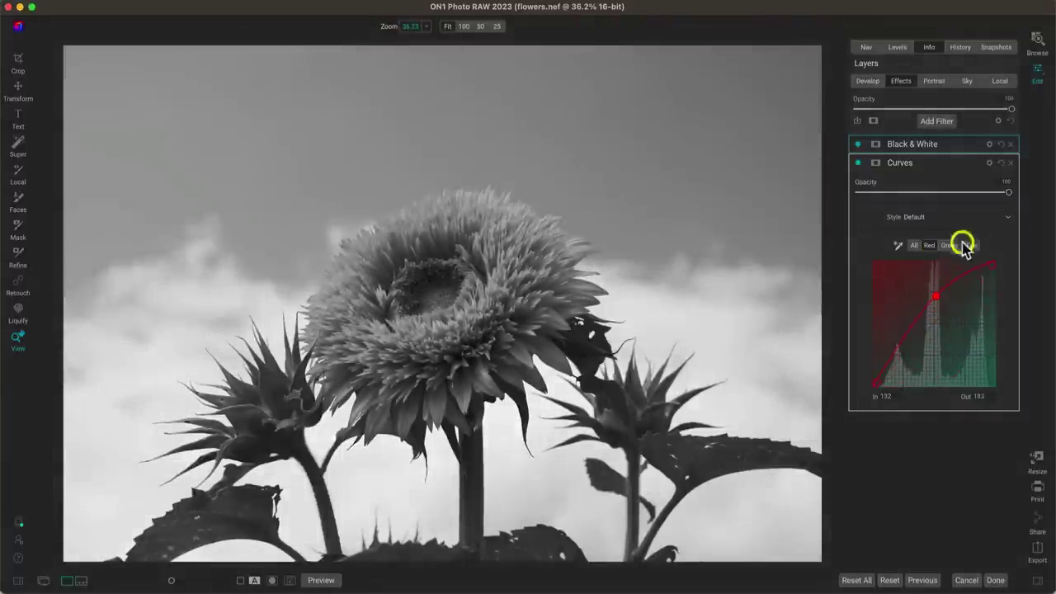
pyautogui.moveTo(936, 303); pyautogui.dragTo(943, 276)
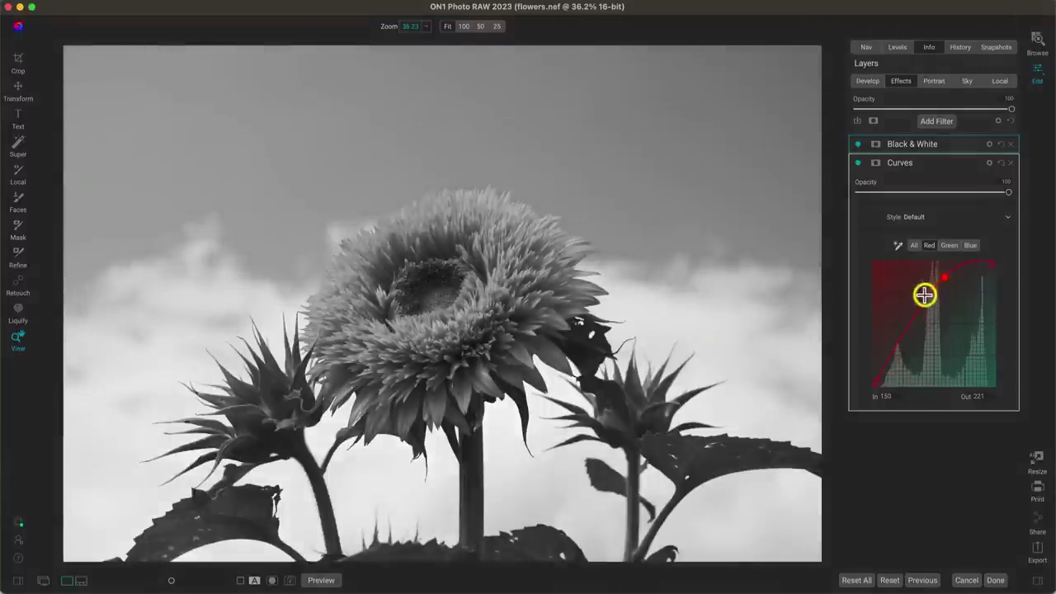
pyautogui.moveTo(911, 319); pyautogui.dragTo(920, 335)
# - Compare the photo with the Black & White filter and the Curves filter each off and on, and open the Black & White settings
pyautogui.click(858, 152)
pyautogui.click(858, 153)
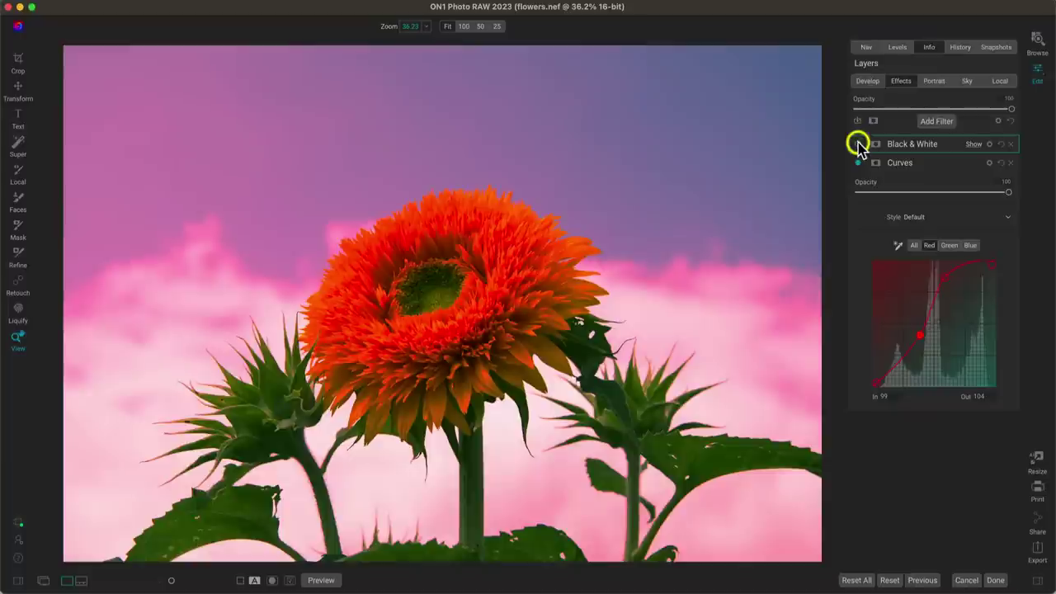
pyautogui.click(857, 153)
pyautogui.click(858, 162)
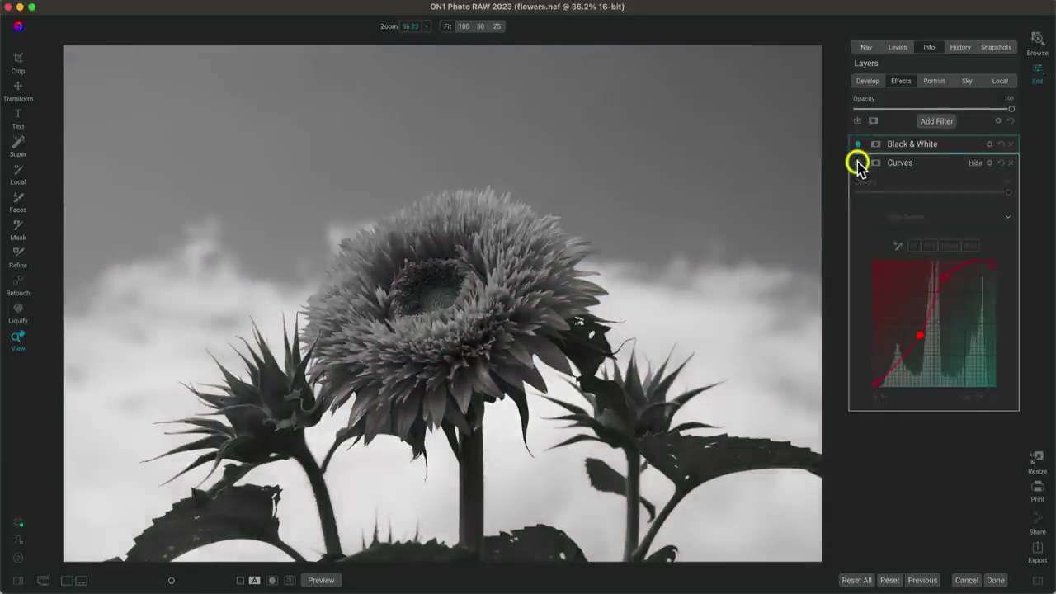
pyautogui.click(857, 163)
pyautogui.click(857, 162)
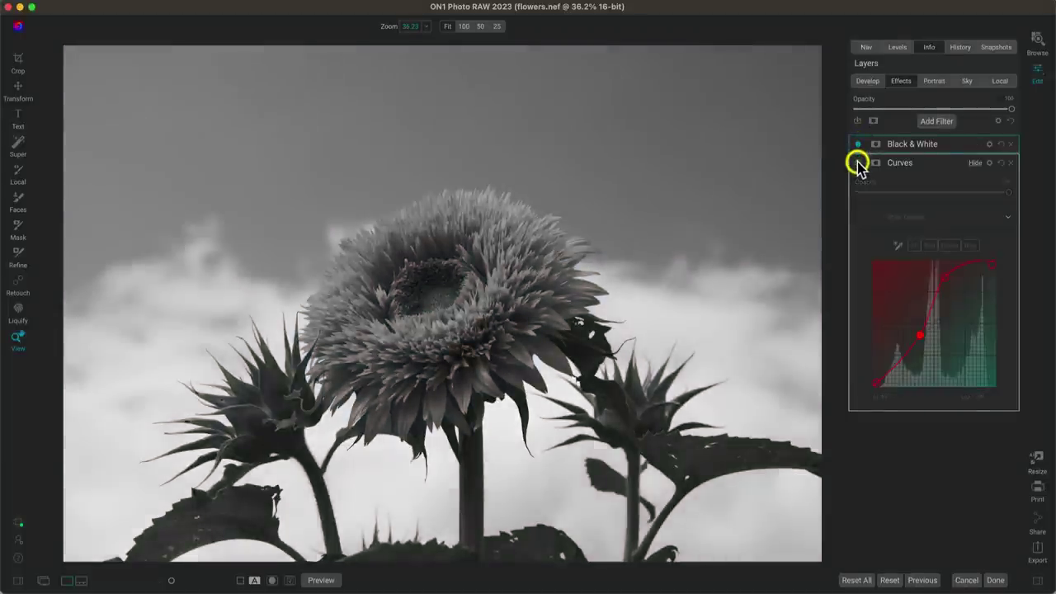
pyautogui.click(858, 162)
pyautogui.click(858, 163)
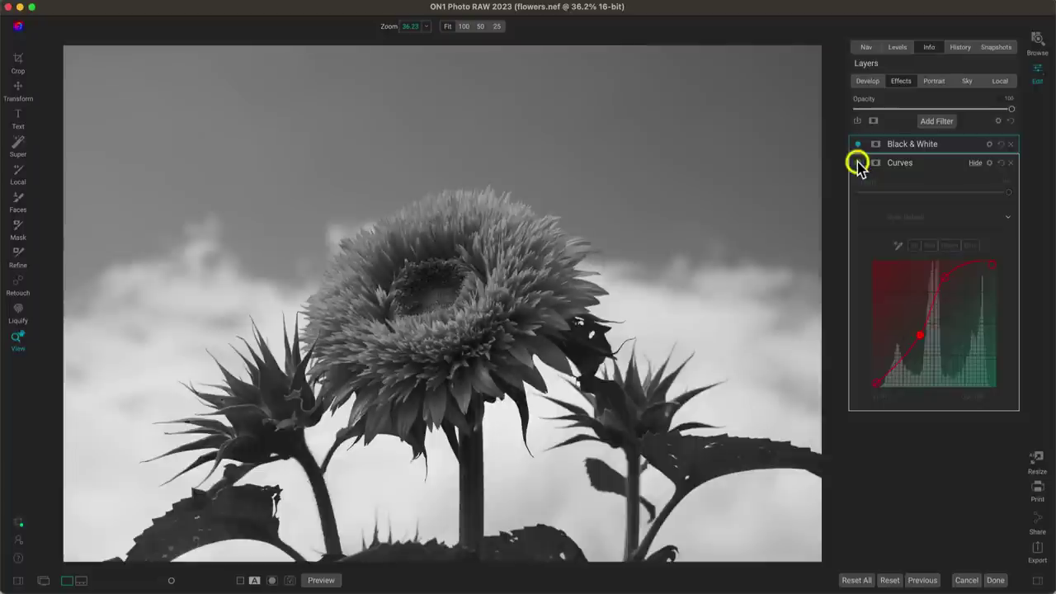
pyautogui.click(858, 162)
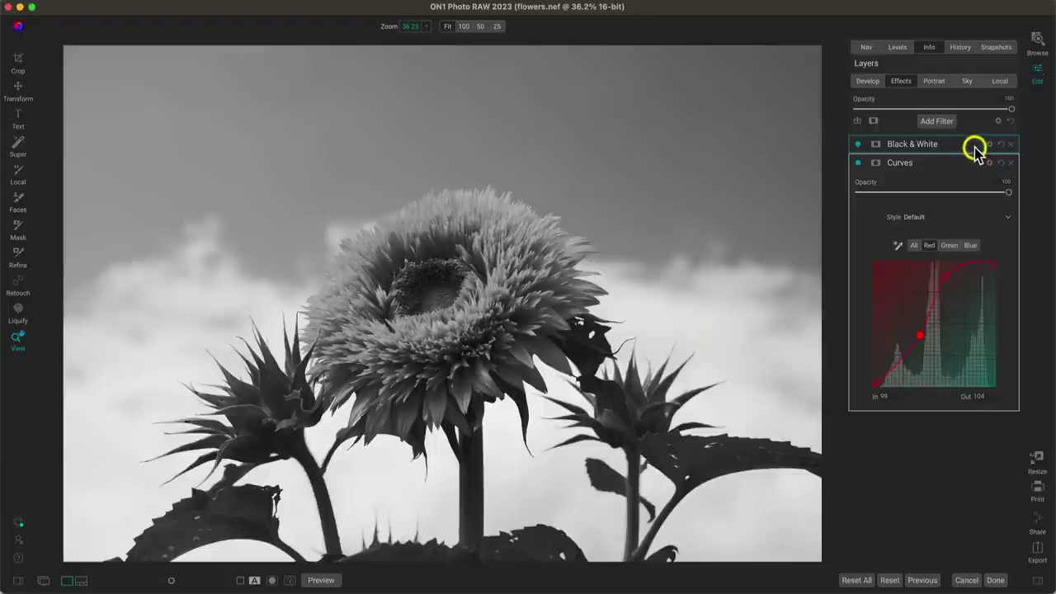
pyautogui.click(975, 148)
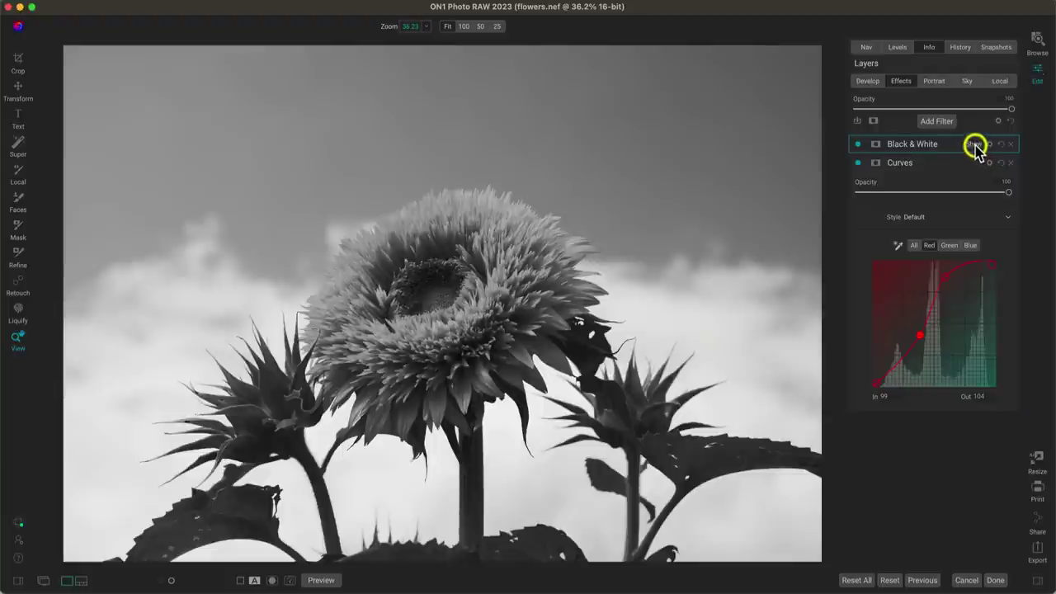